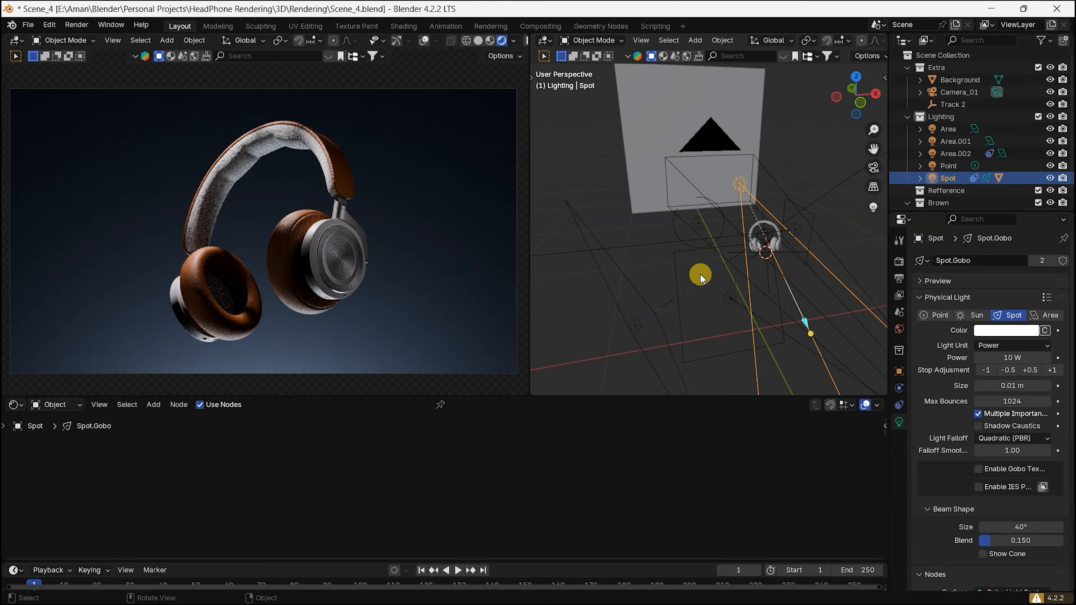
Step: Isolate the Spot light to preview its effect on the headphones, and restore all the lights
{"action": "middle_click_drag", "start_coordinate": [701, 274], "coordinate": [726, 272]}
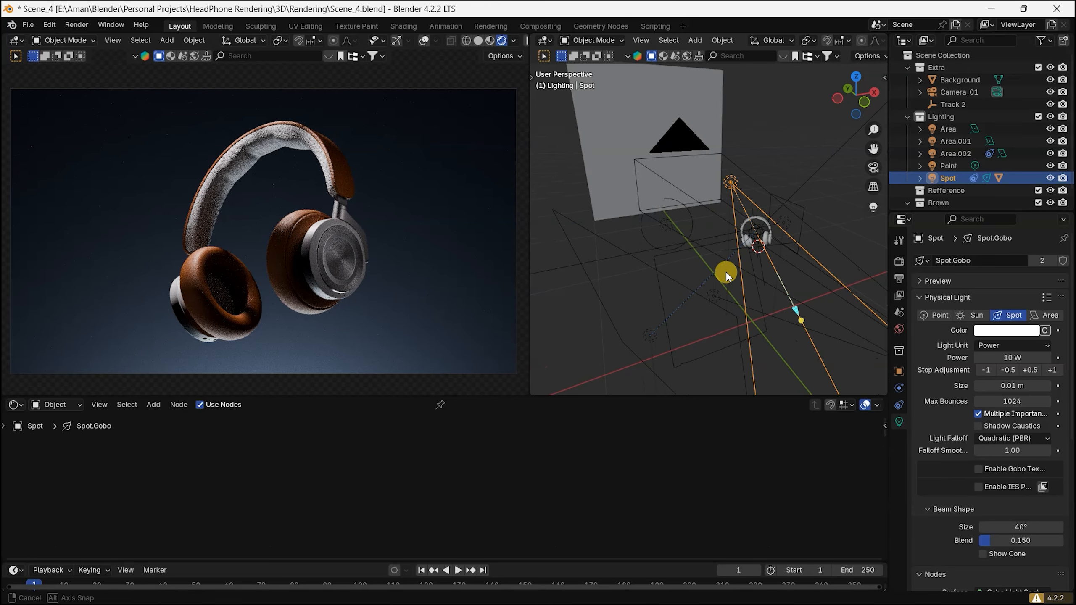
{"action": "left_click", "coordinate": [874, 207]}
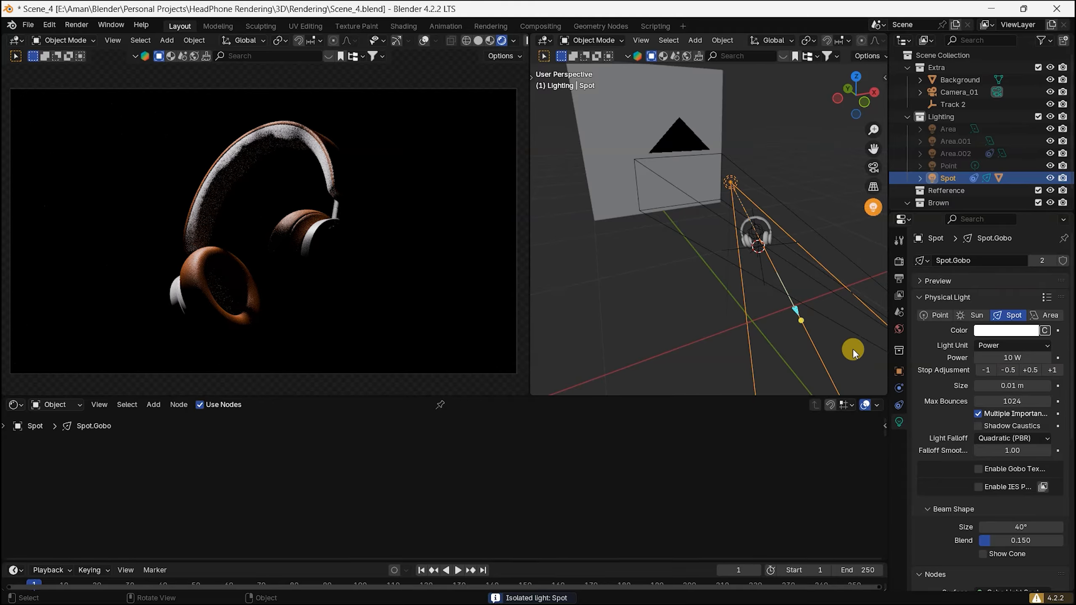
{"action": "middle_click_drag", "start_coordinate": [817, 302], "coordinate": [763, 195]}
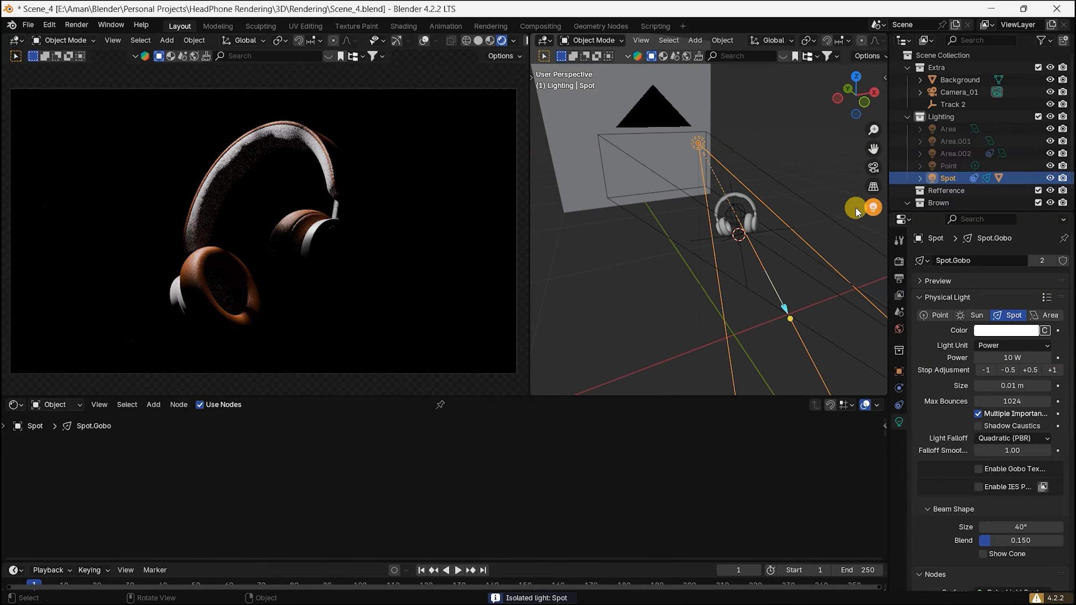
{"action": "left_click", "coordinate": [870, 209]}
Step: Preview the Area.001 and Area lights in isolation one at a time, restoring all lights after each
{"action": "left_click", "coordinate": [773, 201]}
{"action": "left_click", "coordinate": [872, 206]}
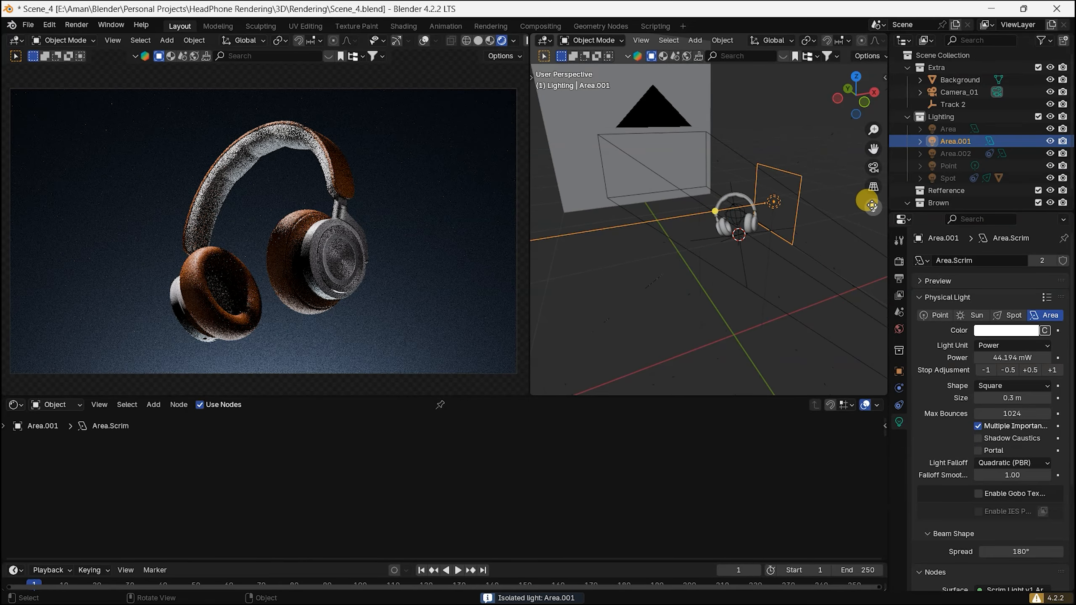
{"action": "left_click", "coordinate": [874, 206]}
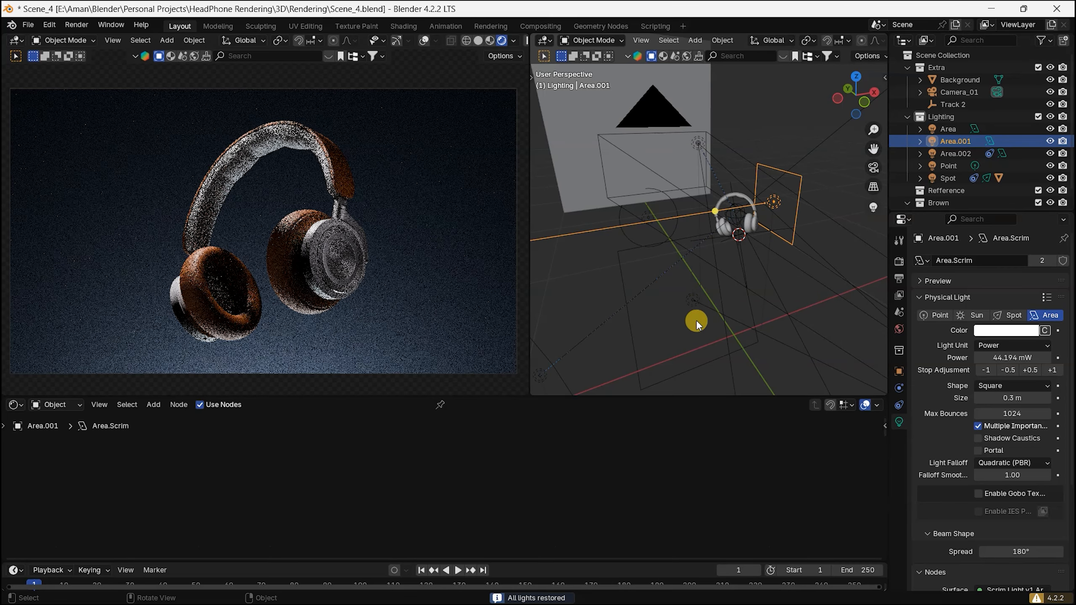
{"action": "left_click", "coordinate": [693, 302]}
{"action": "left_click", "coordinate": [870, 207]}
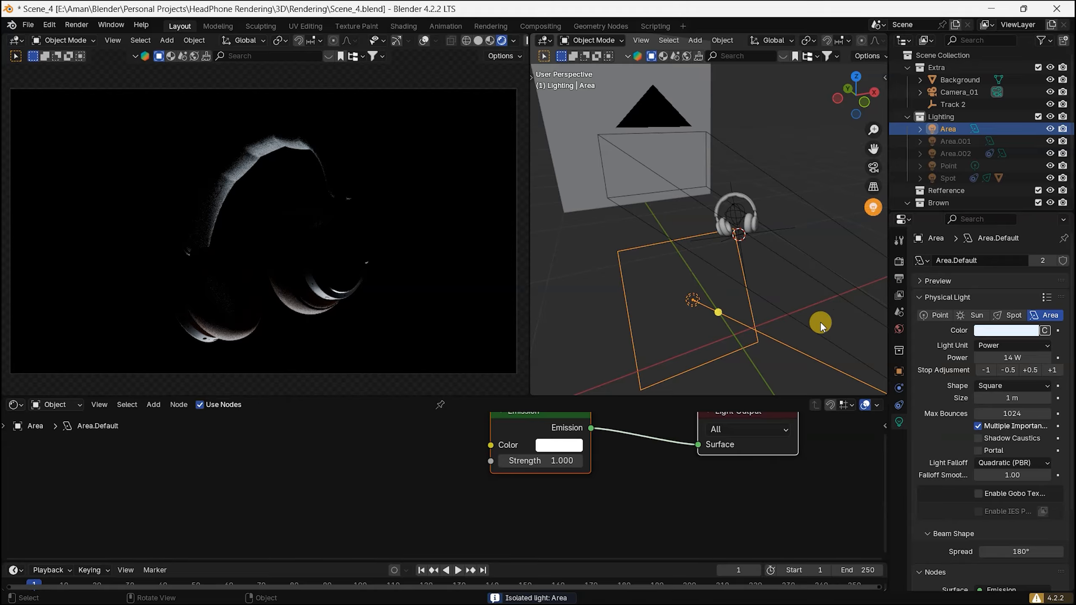
{"action": "left_click", "coordinate": [868, 207]}
Step: Examine the Background plane's material nodes and the Point light placed near that plane
{"action": "left_click", "coordinate": [708, 232]}
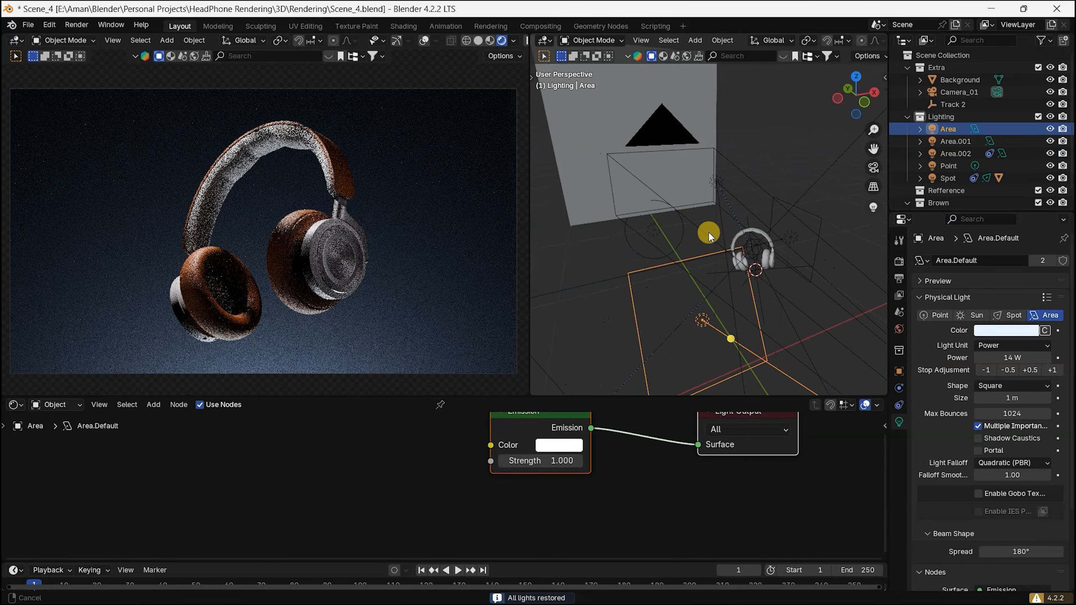
{"action": "middle_click_drag", "start_coordinate": [708, 232], "coordinate": [720, 307]}
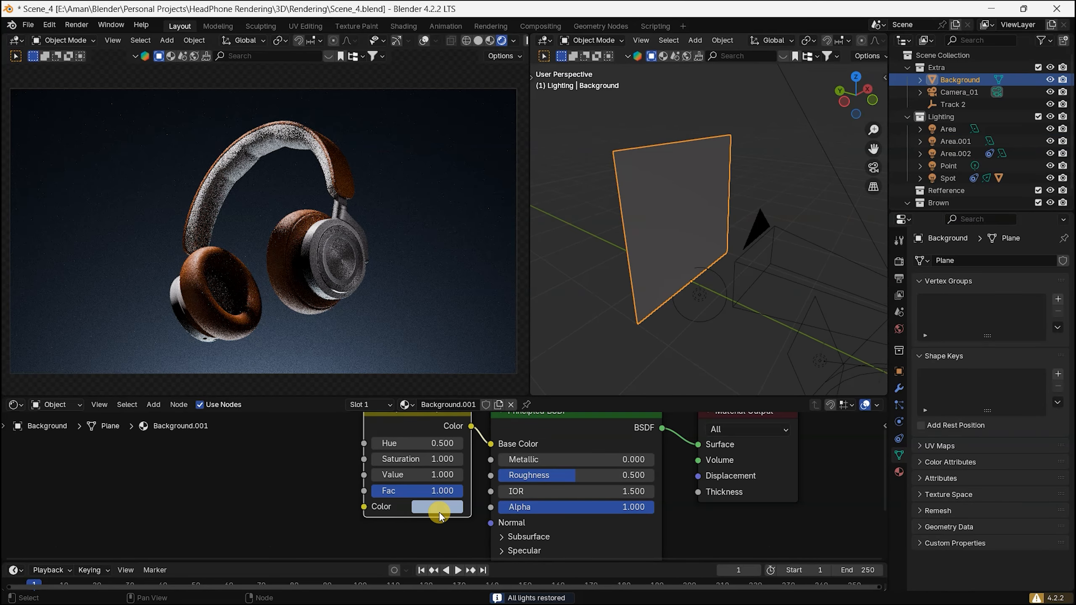
{"action": "middle_click_drag", "start_coordinate": [468, 501], "coordinate": [476, 517]}
{"action": "left_click", "coordinate": [699, 297]}
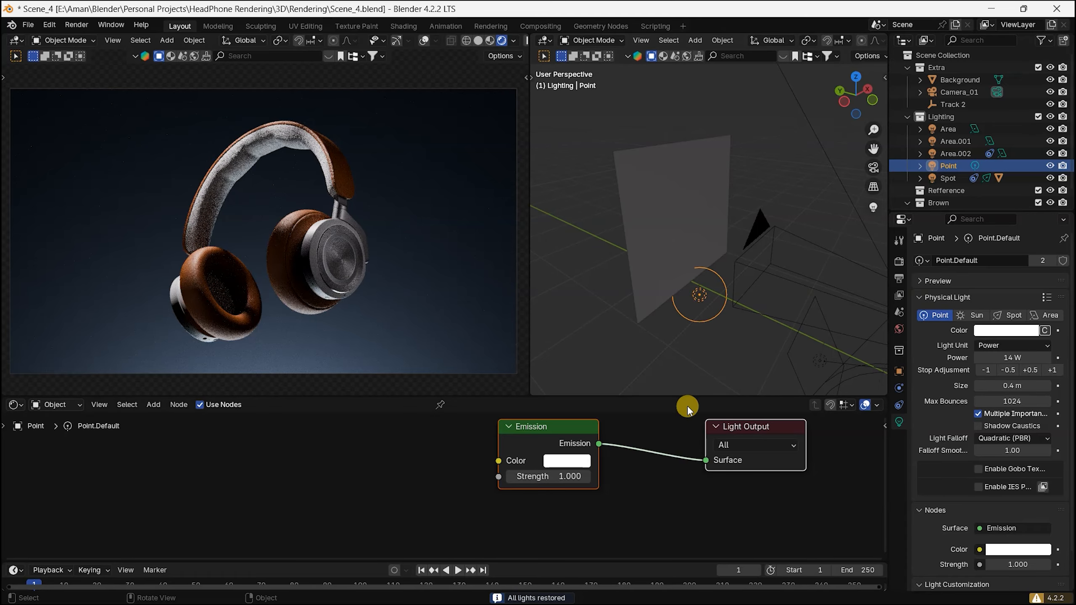
{"action": "middle_click_drag", "start_coordinate": [723, 332], "coordinate": [698, 314]}
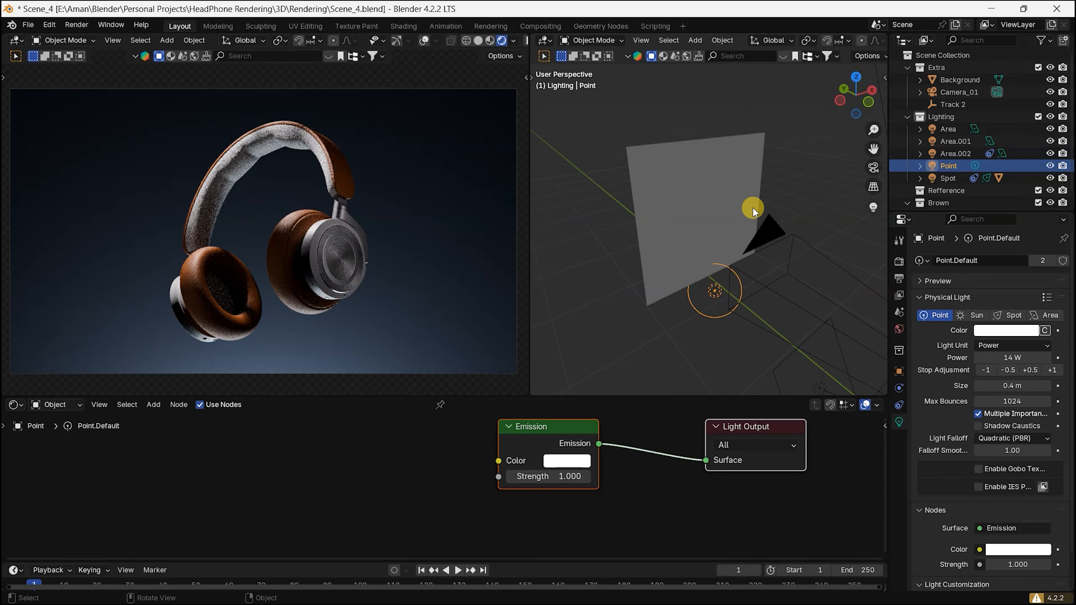
{"action": "middle_click_drag", "start_coordinate": [781, 311], "coordinate": [755, 292], "text": "shift"}
{"action": "scroll", "coordinate": [741, 283], "scroll_direction": "down", "scroll_amount": 3}
{"action": "scroll", "coordinate": [777, 269], "scroll_direction": "up", "scroll_amount": 2}
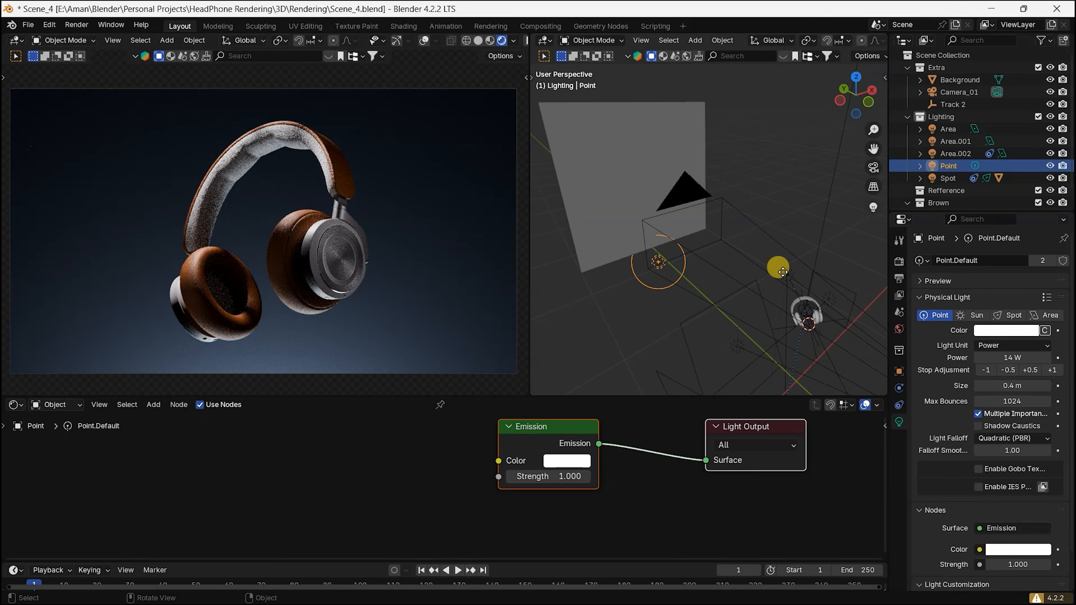
Step: Look through the Spot light's gobo library and pick the curtained window pattern
{"action": "left_click", "coordinate": [948, 179]}
{"action": "scroll", "coordinate": [954, 479], "scroll_direction": "down", "scroll_amount": 10}
{"action": "left_click", "coordinate": [989, 507]}
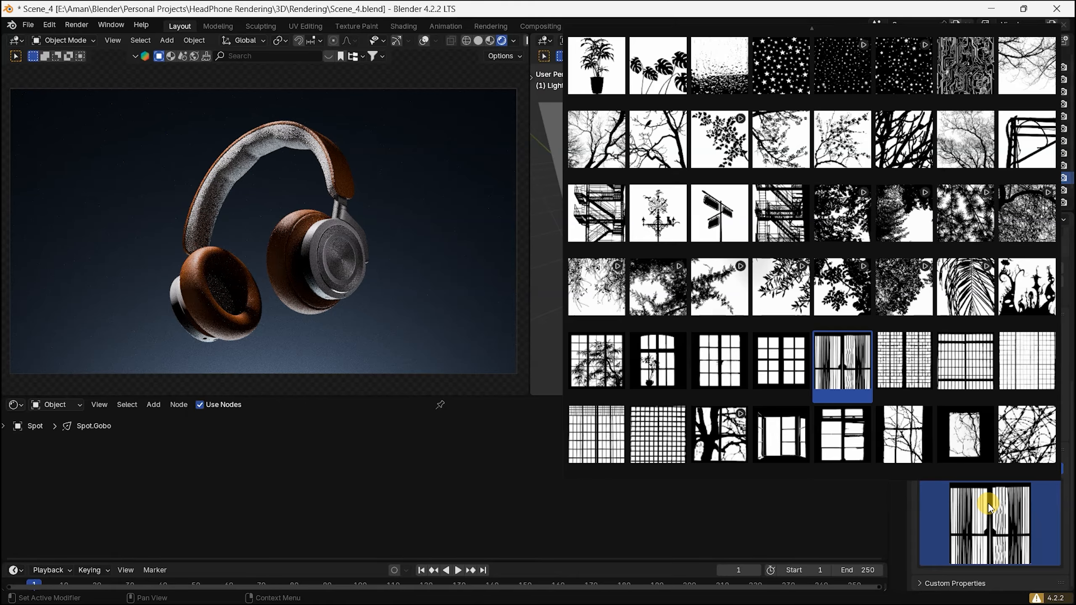
{"action": "left_click", "coordinate": [859, 364]}
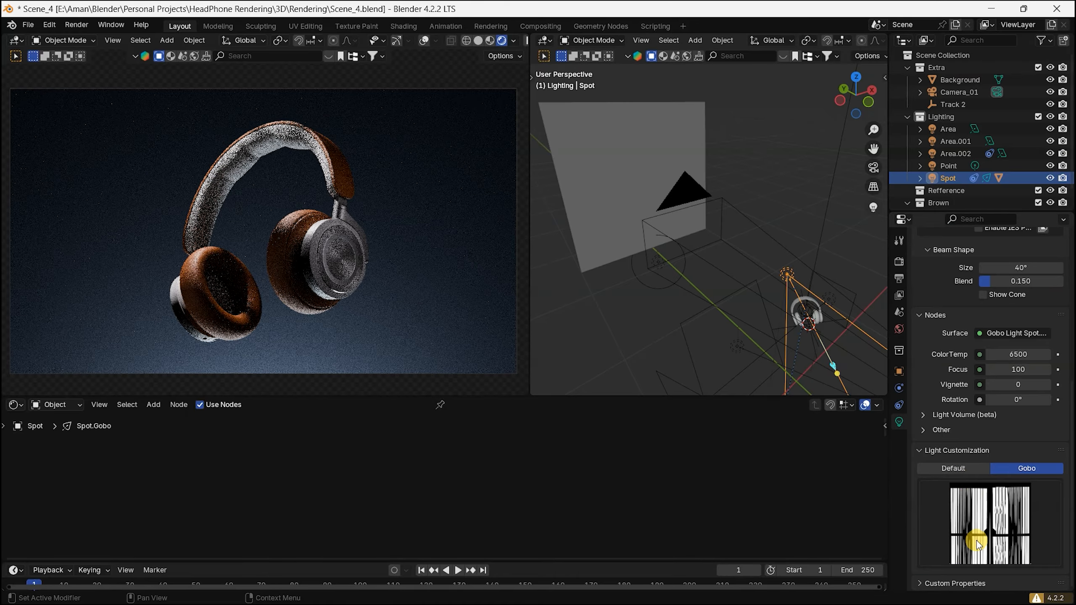
Step: Switch to the browser, review the Light Wrangler add-on page's light placement controls, and return to the Blender lighting scene
{"action": "key", "text": "super"}
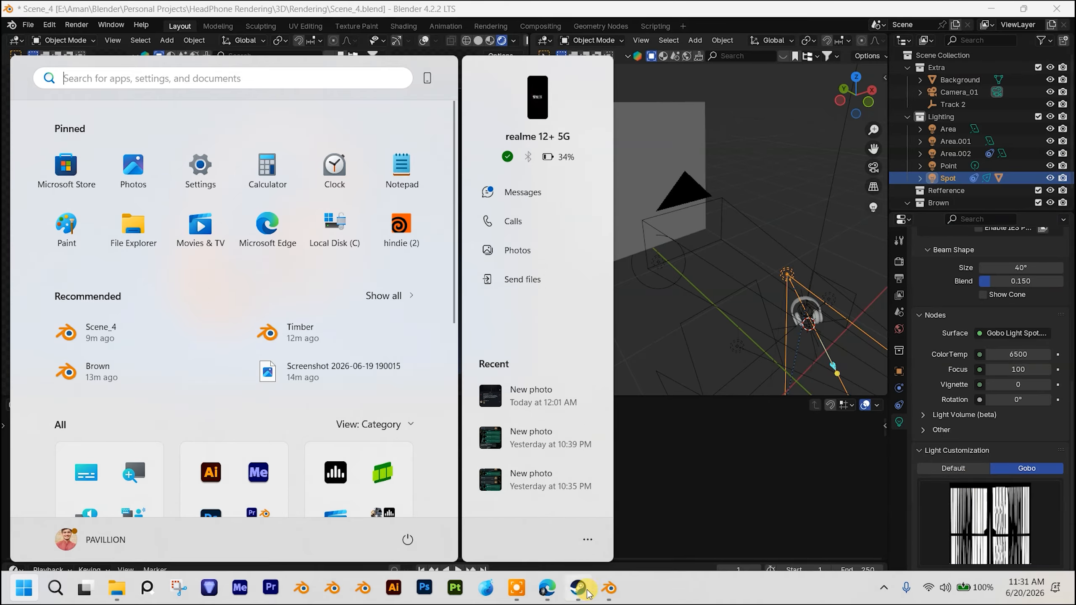
{"action": "left_click", "coordinate": [551, 588]}
{"action": "left_click", "coordinate": [748, 15]}
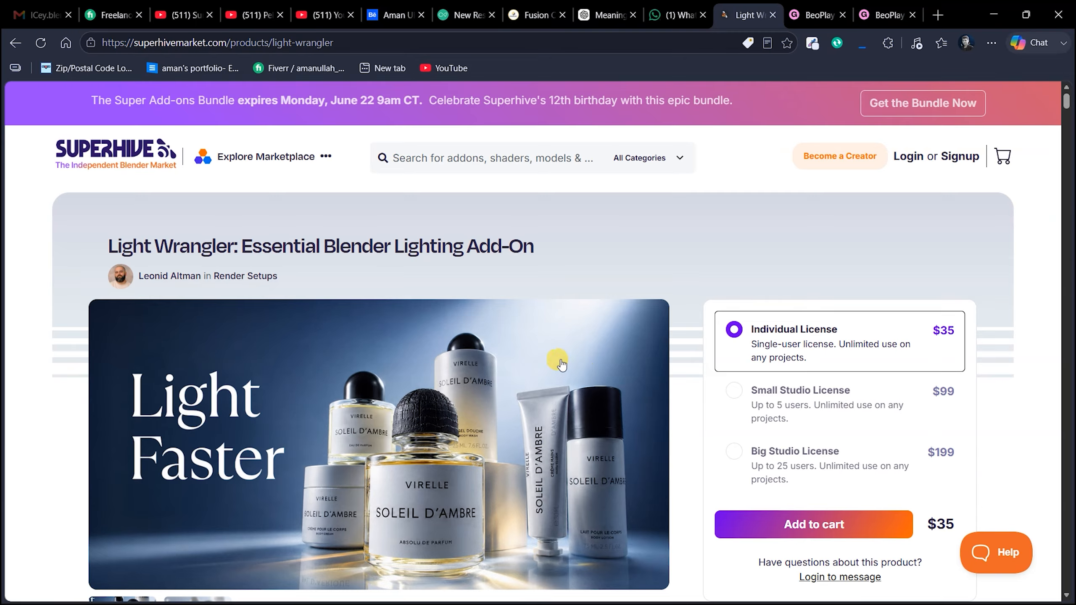
{"action": "scroll", "coordinate": [545, 397], "scroll_direction": "down", "scroll_amount": 5}
{"action": "scroll", "coordinate": [431, 281], "scroll_direction": "down", "scroll_amount": 12}
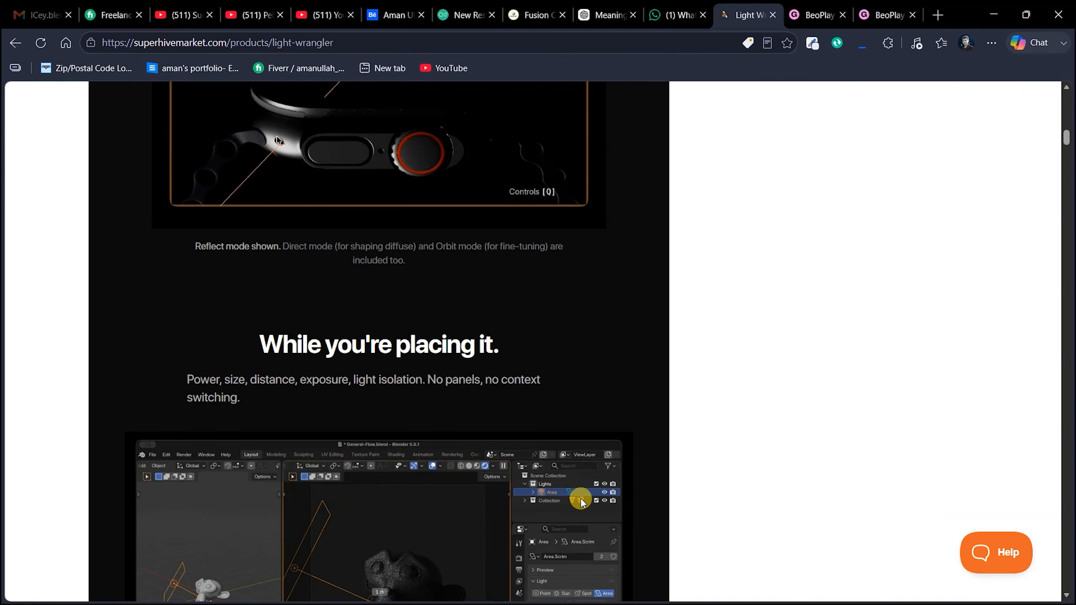
{"action": "scroll", "coordinate": [576, 468], "scroll_direction": "down", "scroll_amount": 2}
{"action": "scroll", "coordinate": [576, 470], "scroll_direction": "down", "scroll_amount": 10}
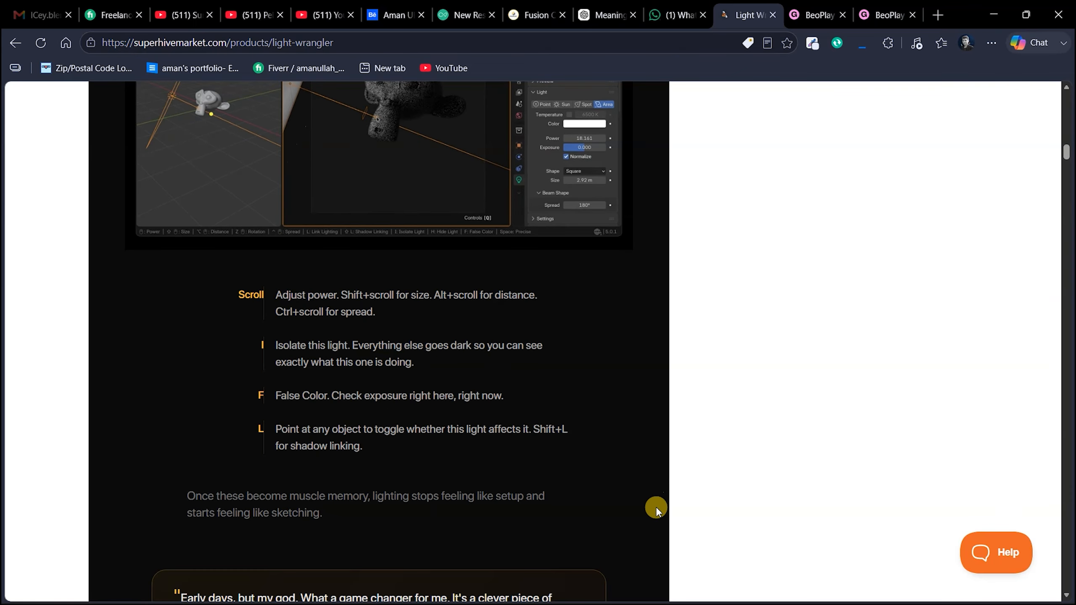
{"action": "scroll", "coordinate": [557, 425], "scroll_direction": "down", "scroll_amount": 10}
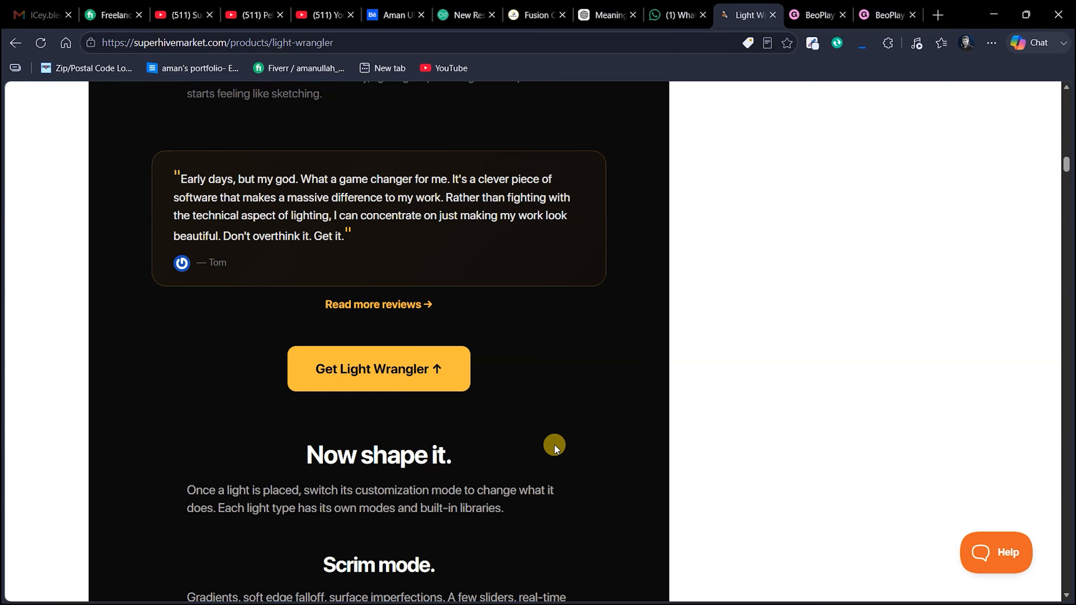
{"action": "scroll", "coordinate": [584, 474], "scroll_direction": "up", "scroll_amount": 15}
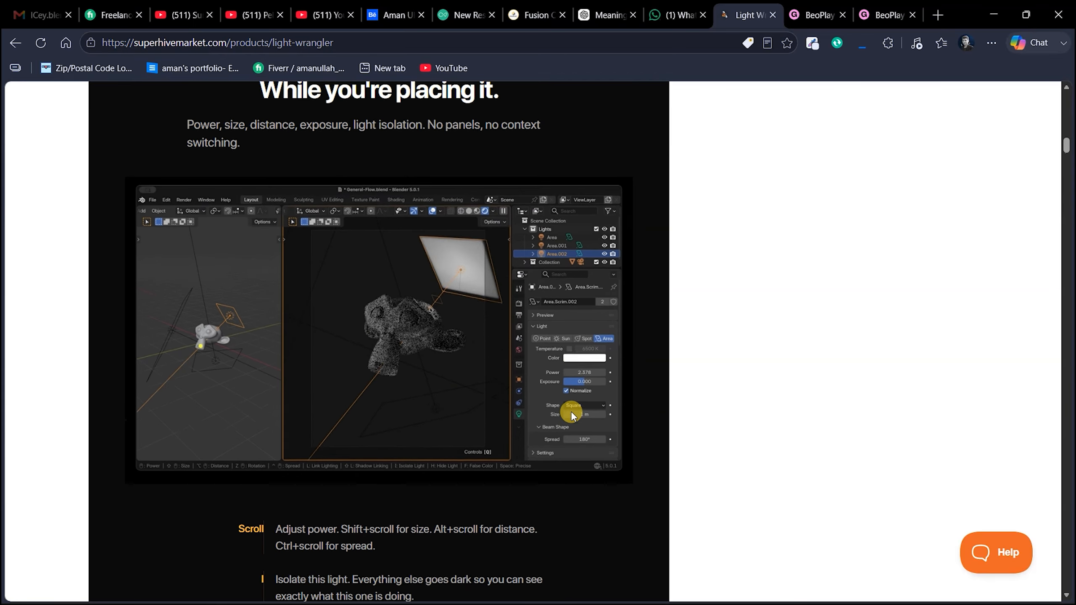
{"action": "scroll", "coordinate": [571, 410], "scroll_direction": "up", "scroll_amount": 3}
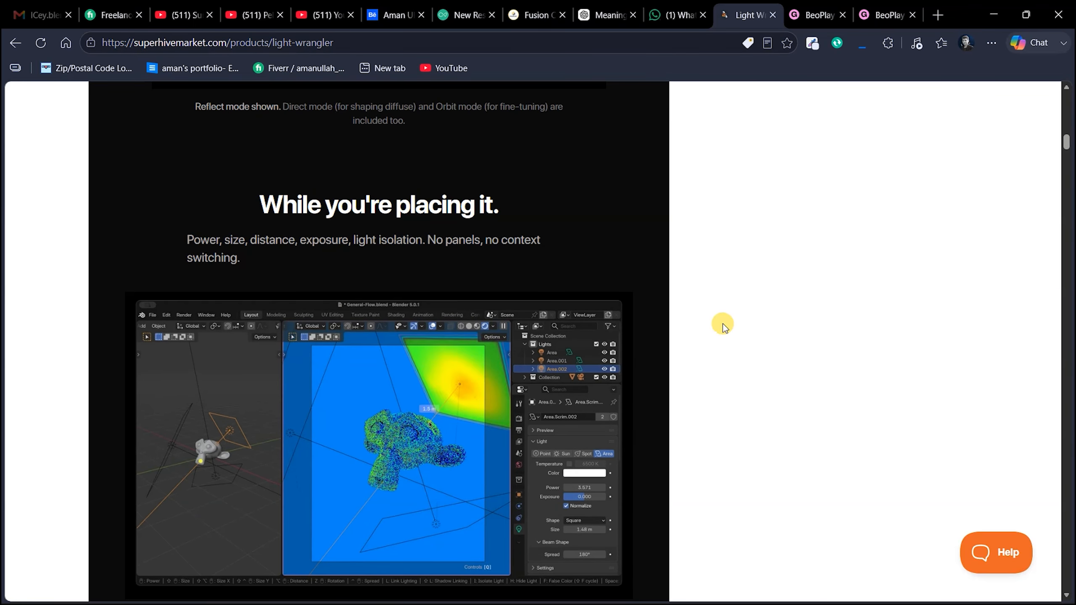
{"action": "left_click", "coordinate": [624, 604]}
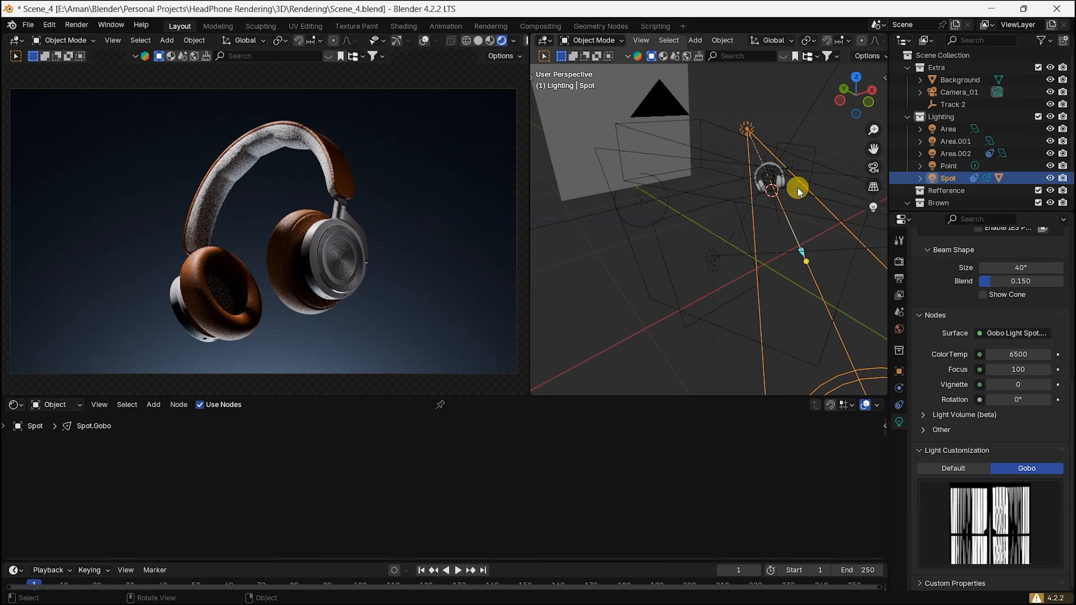
{"action": "middle_click_drag", "start_coordinate": [792, 186], "coordinate": [739, 199], "text": "shift"}
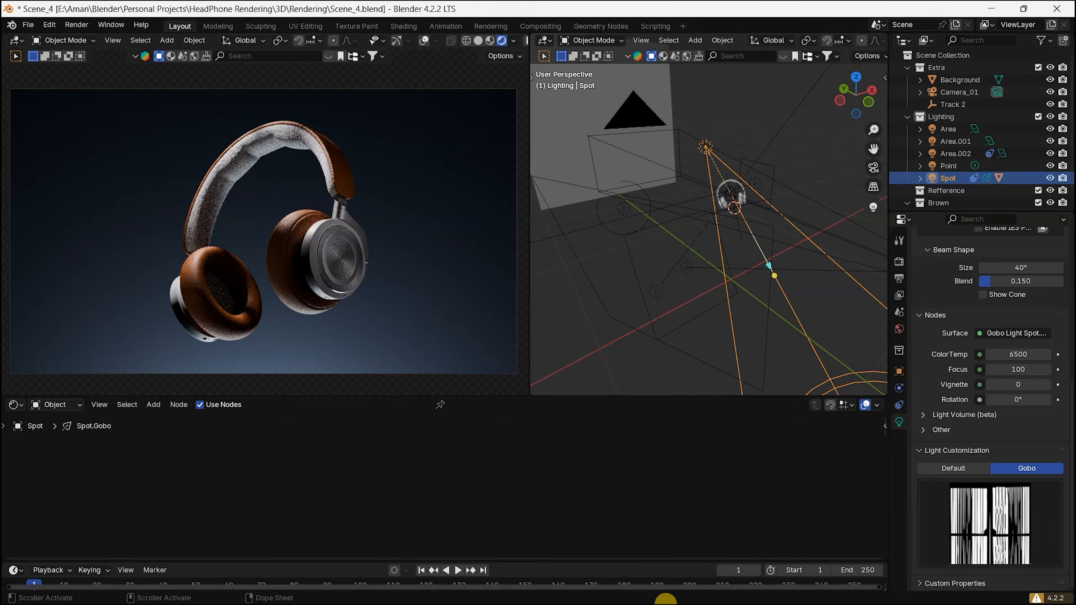
Step: Switch to the browser and look through the product images of the BeoPlay HX Timber Headphones 3D model on Gumroad
{"action": "key", "text": "super"}
{"action": "left_click", "coordinate": [549, 591]}
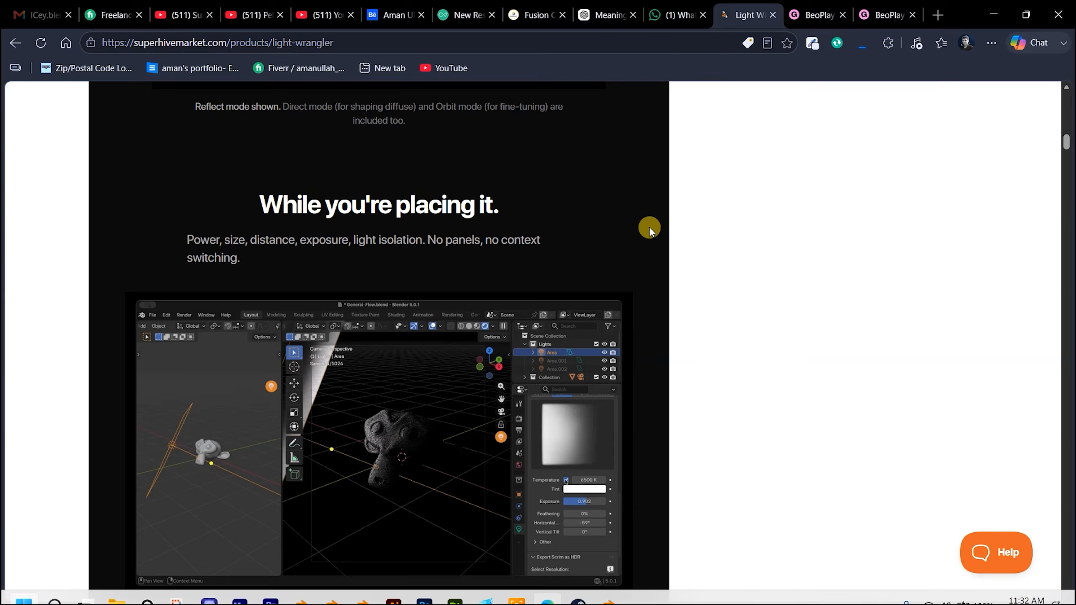
{"action": "left_click", "coordinate": [813, 15]}
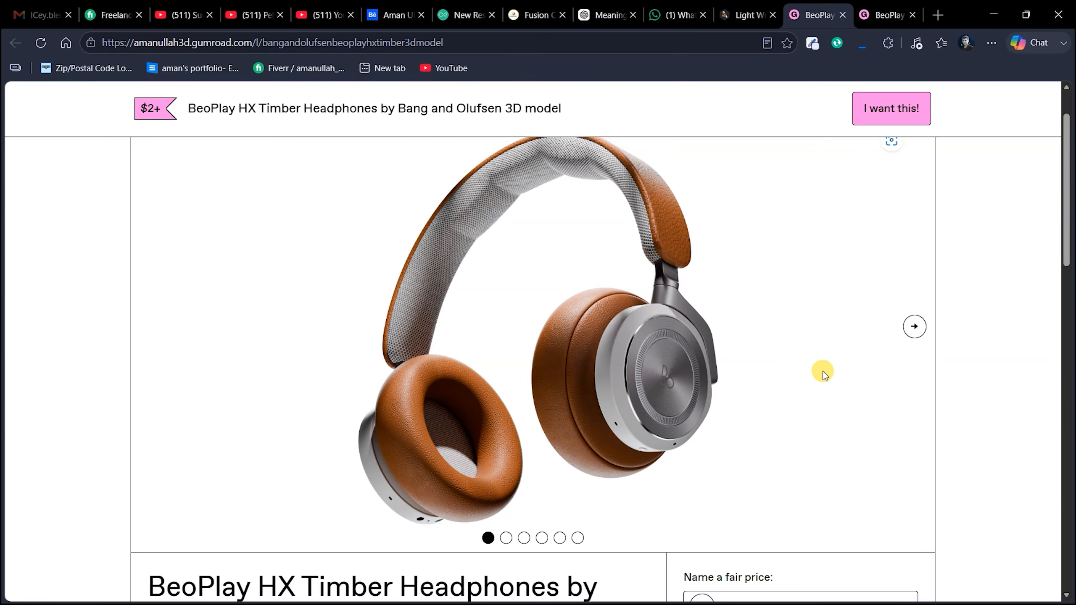
{"action": "left_click", "coordinate": [913, 327]}
{"action": "left_click", "coordinate": [914, 327]}
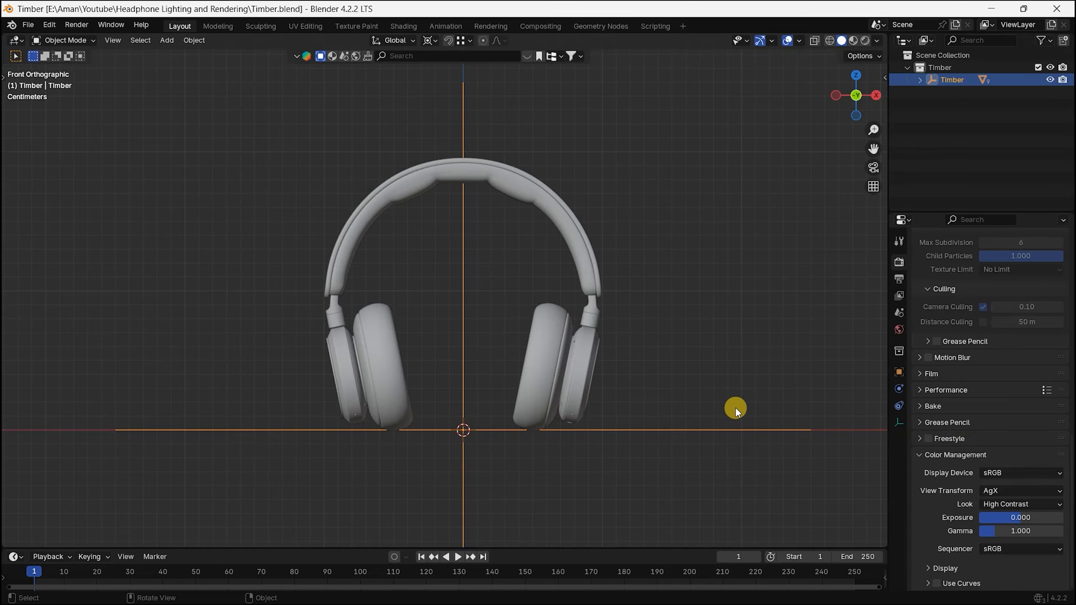
{"action": "middle_click_drag", "start_coordinate": [679, 435], "coordinate": [491, 384]}
{"action": "key", "text": "Right"}
{"action": "key", "text": "KP_1"}
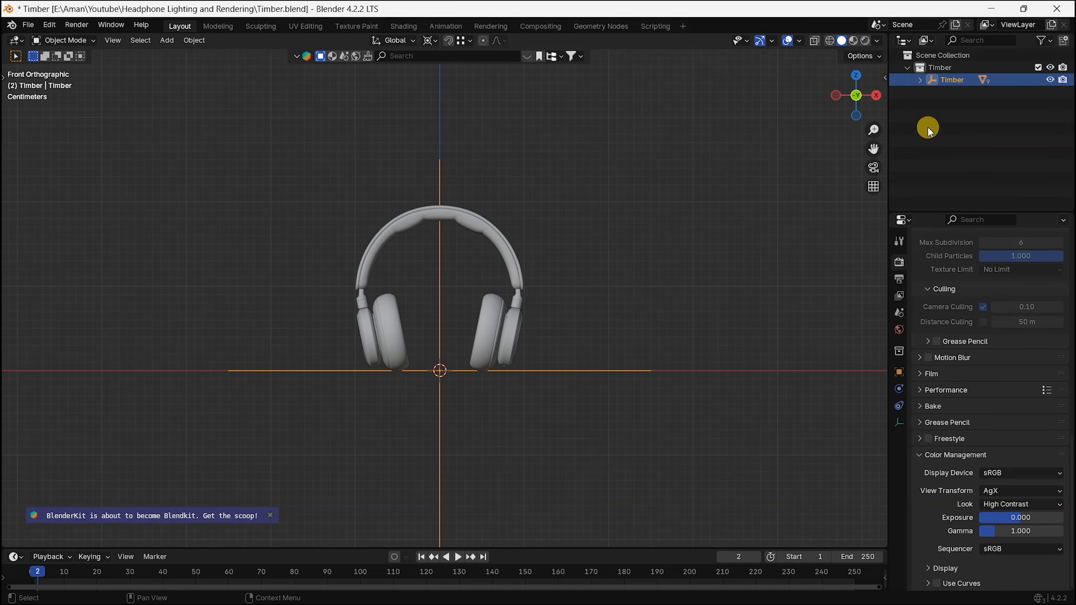
Step: Add a new collection directly under the Scene Collection and name it Extra
{"action": "left_click", "coordinate": [948, 54]}
{"action": "right_click", "coordinate": [972, 135]}
{"action": "left_click", "coordinate": [972, 136]}
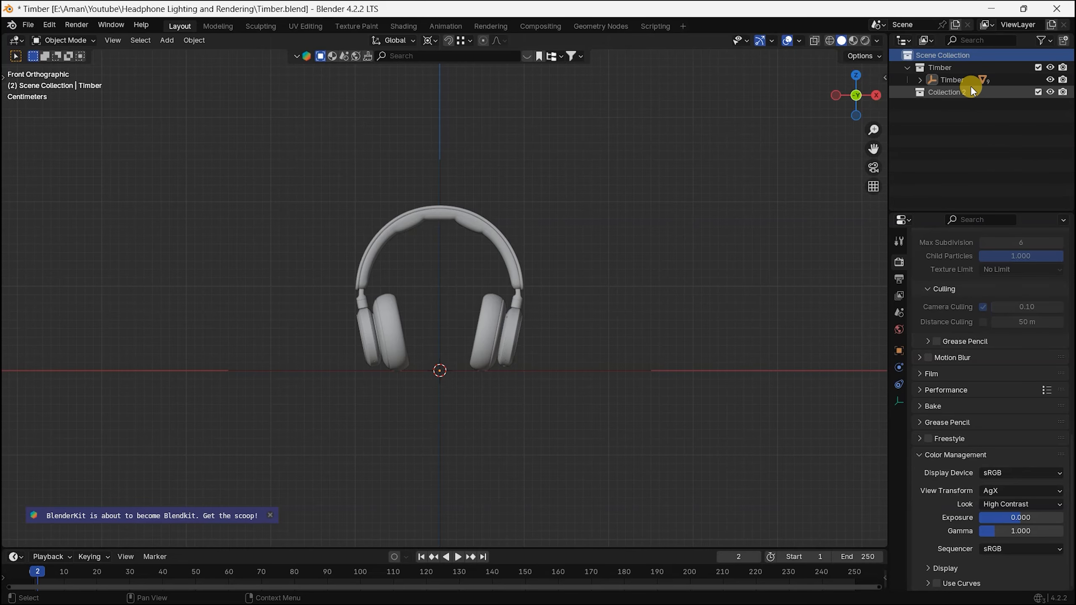
{"action": "left_click", "coordinate": [972, 90]}
{"action": "double_click", "coordinate": [974, 89]}
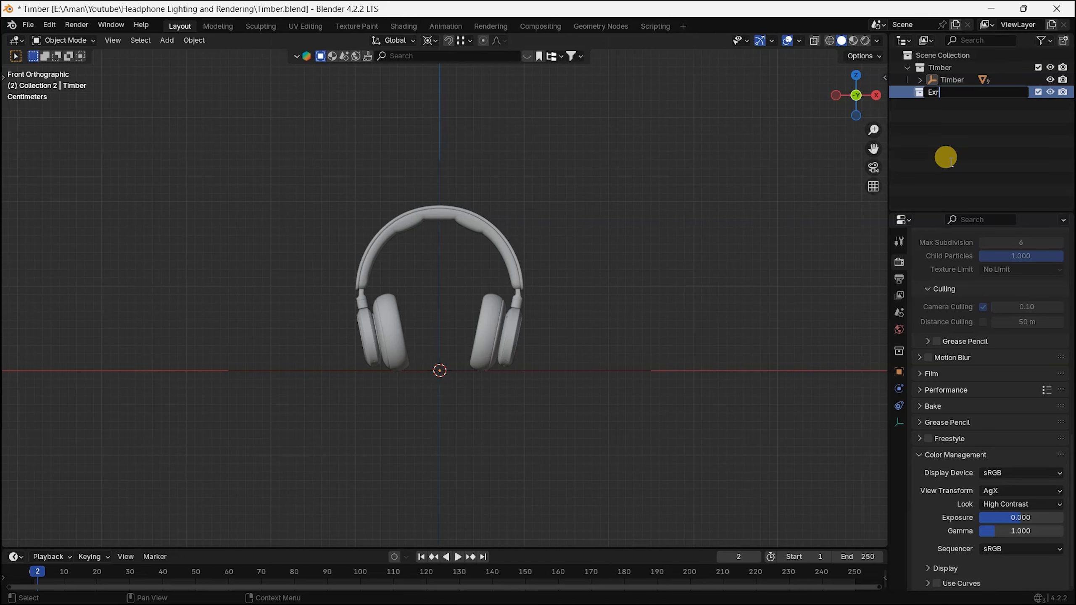
{"action": "type", "text": "Extra"}
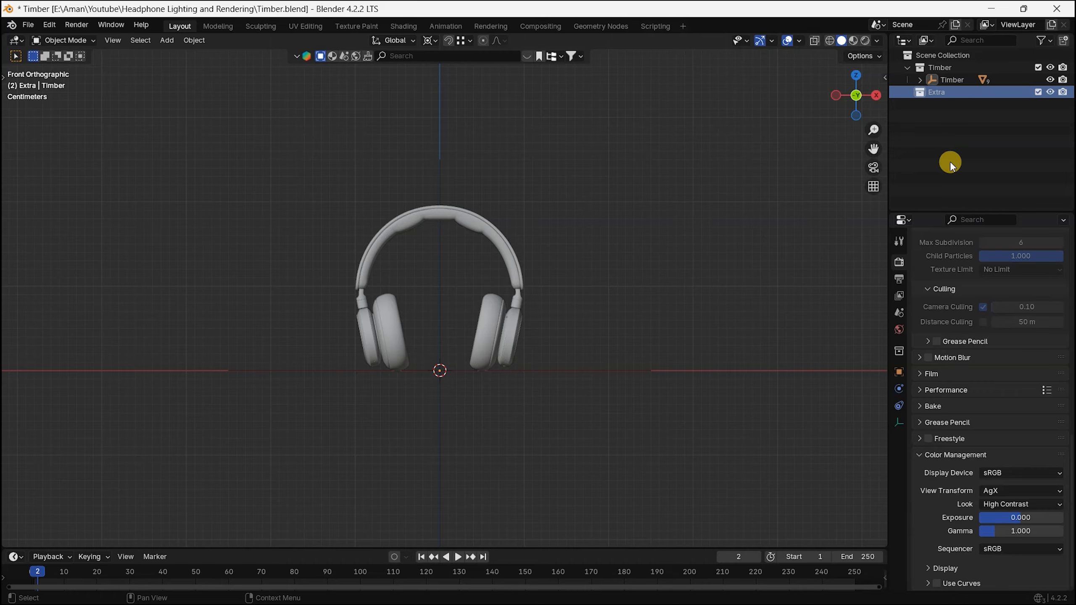
{"action": "key", "text": "Return"}
Step: Add another collection directly under the Scene Collection and name it Lighting
{"action": "left_click", "coordinate": [940, 55]}
{"action": "right_click", "coordinate": [968, 128]}
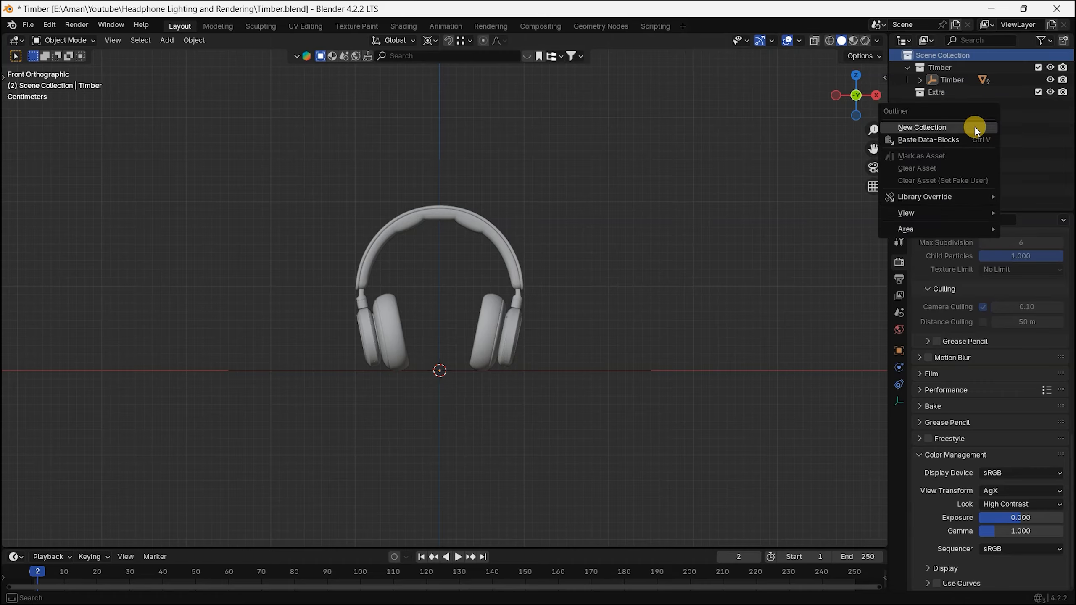
{"action": "left_click", "coordinate": [974, 126]}
{"action": "double_click", "coordinate": [949, 105]}
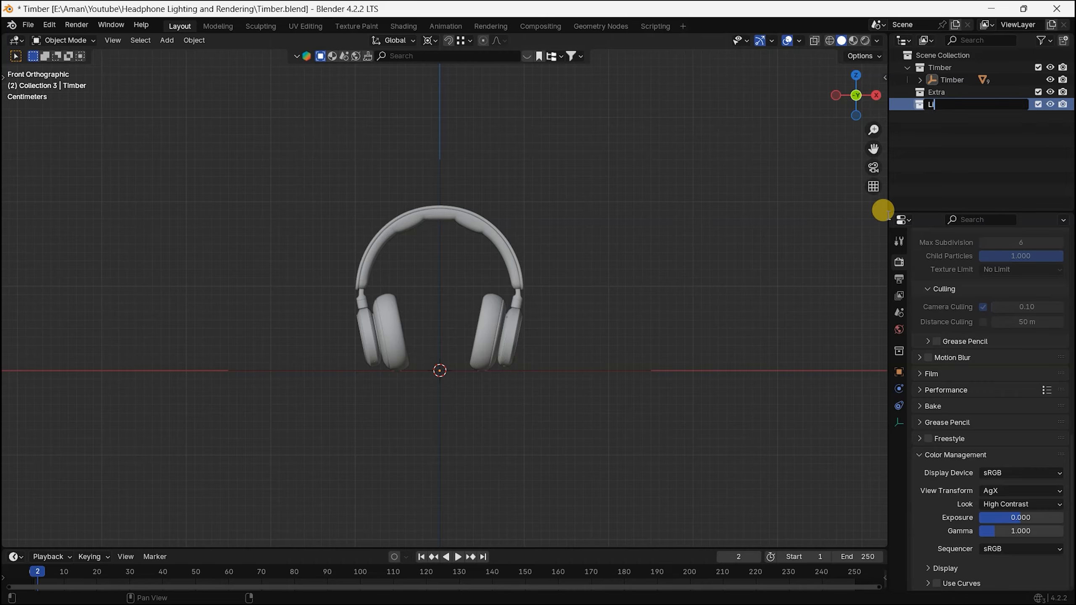
{"action": "type", "text": "Lighting"}
{"action": "key", "text": "Return"}
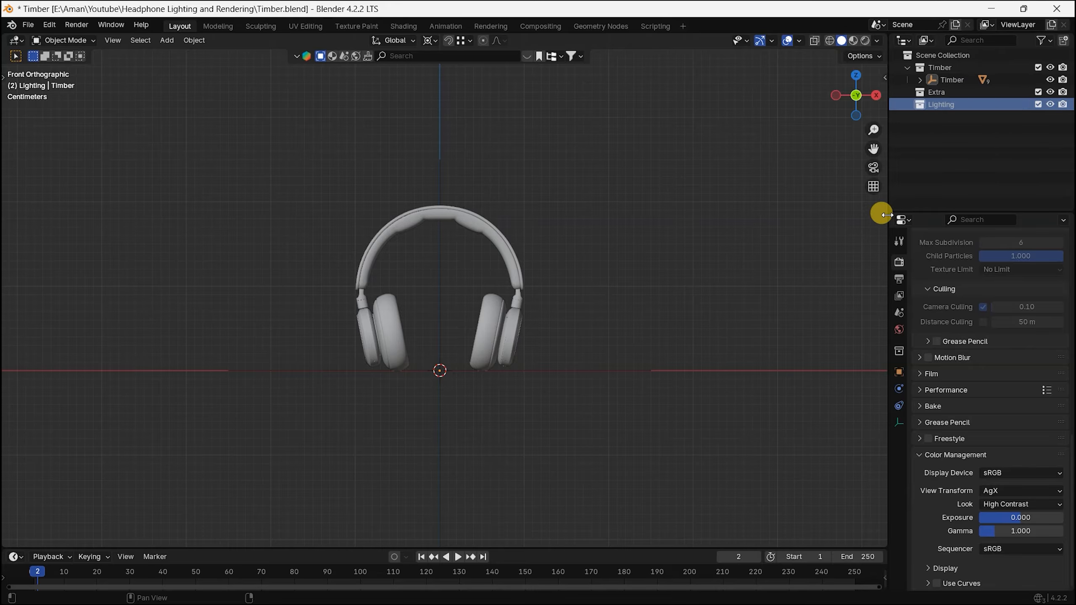
Step: Split the 3D viewport into two side-by-side viewports of roughly equal width
{"action": "middle_click_drag", "start_coordinate": [577, 352], "coordinate": [637, 351], "text": "shift"}
{"action": "scroll", "coordinate": [550, 317], "scroll_direction": "up", "scroll_amount": 3}
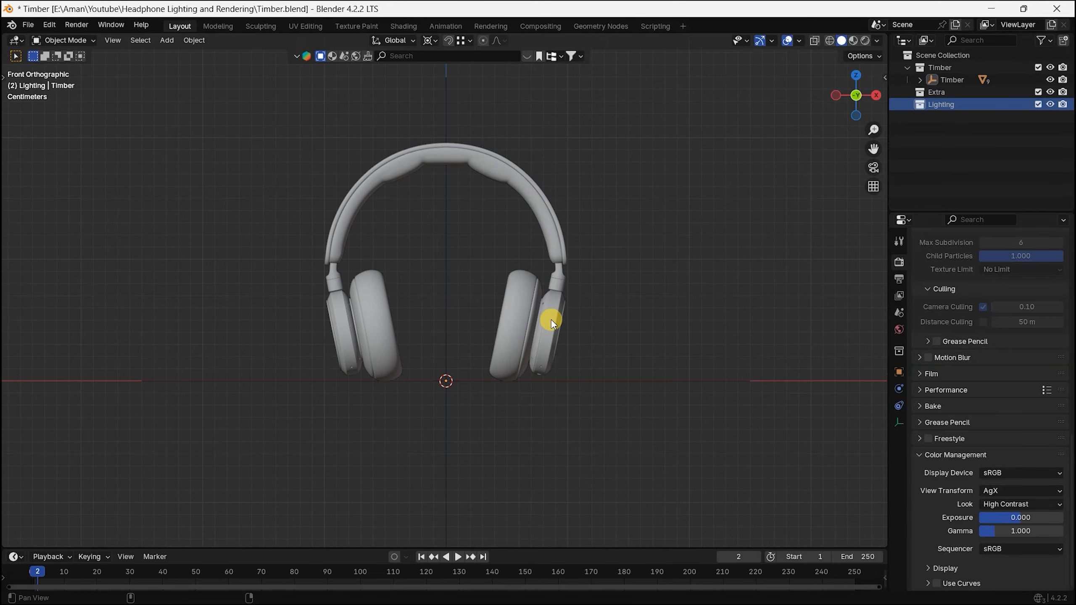
{"action": "left_click_drag", "start_coordinate": [4, 36], "coordinate": [468, 172]}
{"action": "key", "text": "t"}
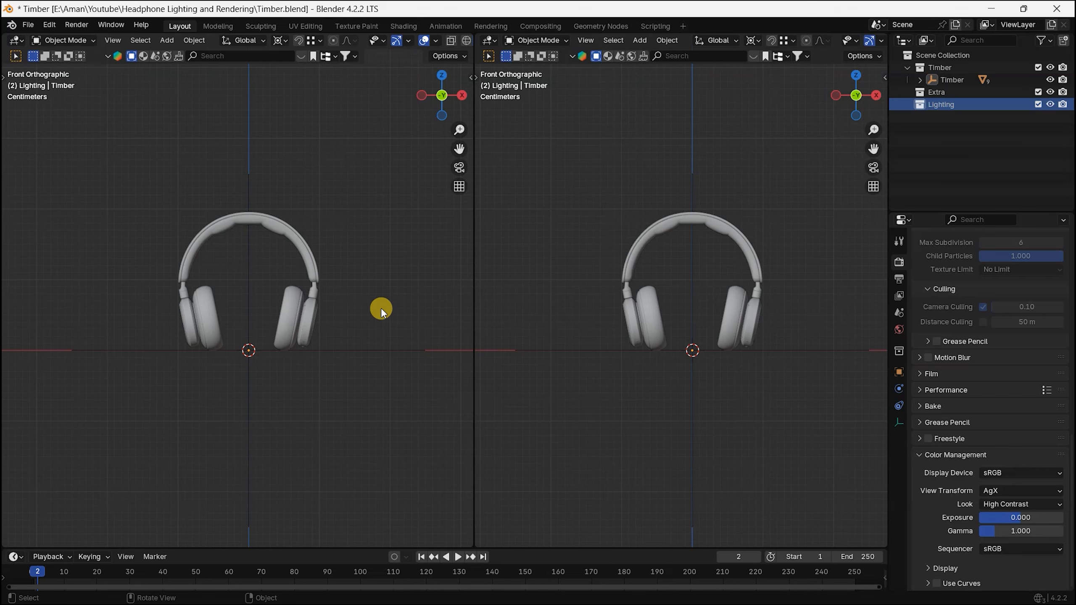
Step: Split one of the two viewports into upper and lower areas and turn the lower area into an Image Editor
{"action": "right_click", "coordinate": [473, 352]}
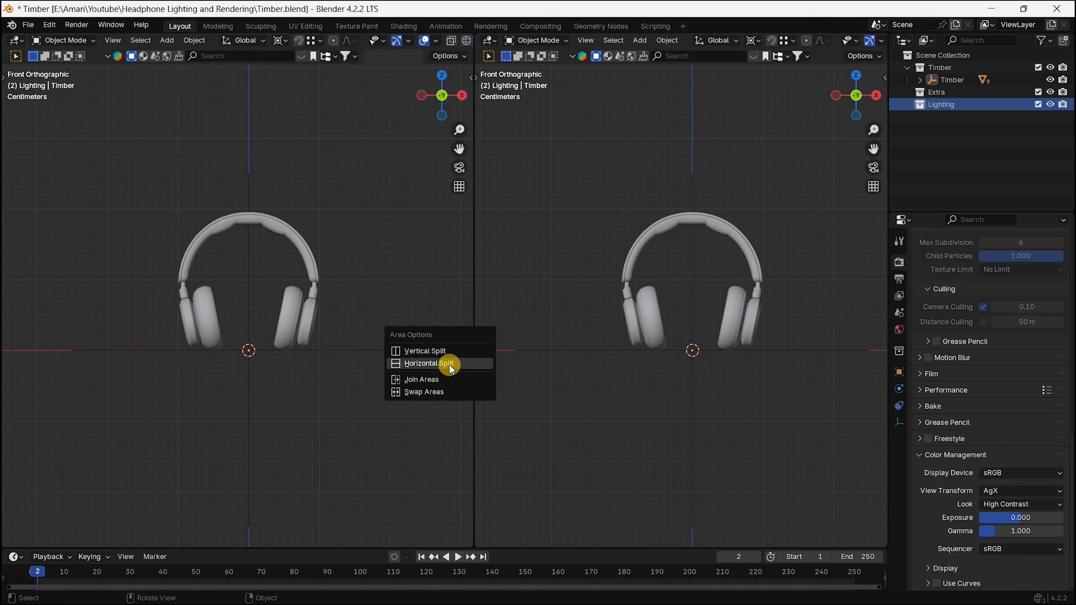
{"action": "left_click", "coordinate": [448, 361]}
{"action": "left_click", "coordinate": [434, 340]}
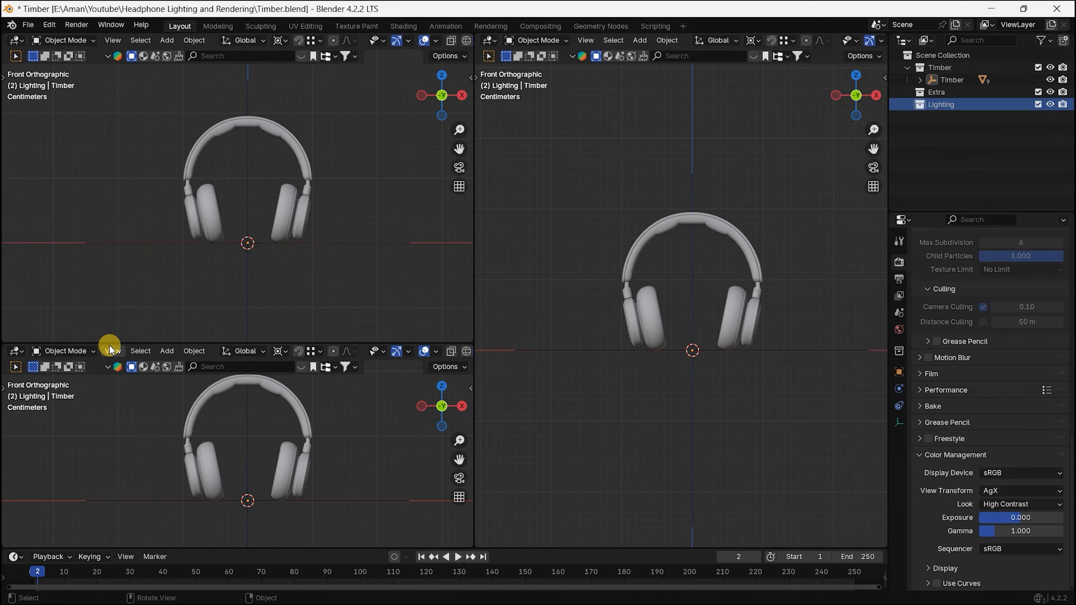
{"action": "left_click_drag", "start_coordinate": [109, 342], "coordinate": [104, 345]}
{"action": "left_click", "coordinate": [11, 309]}
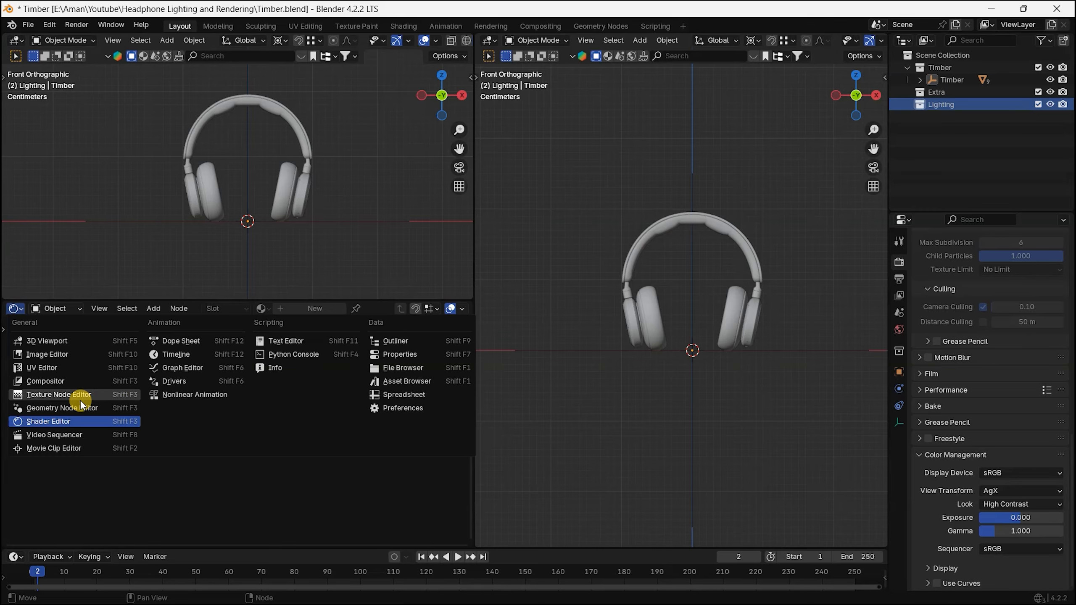
{"action": "left_click", "coordinate": [80, 356]}
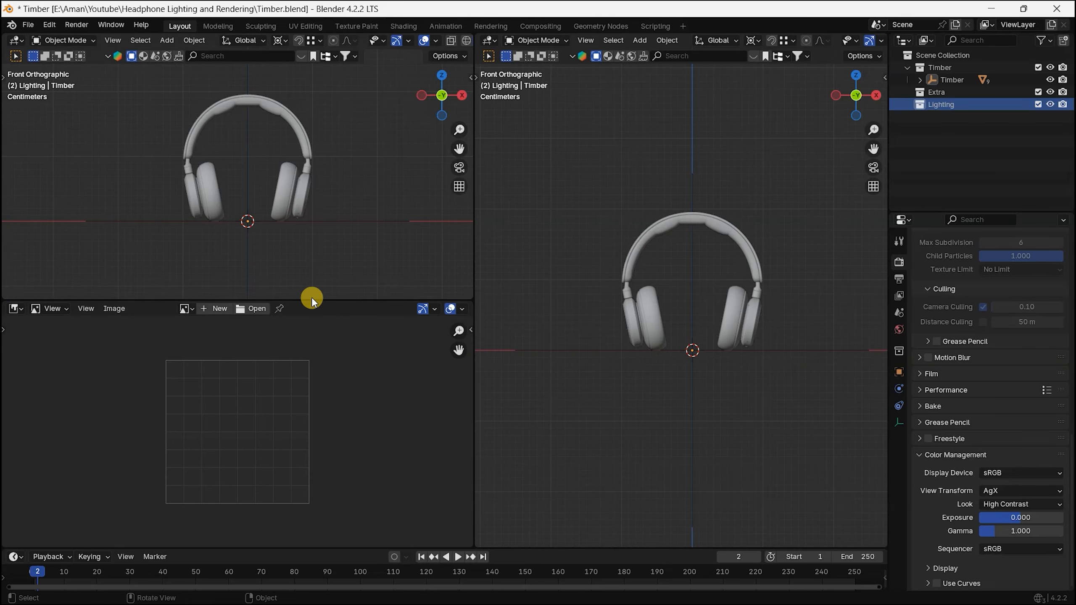
Step: Open the render of tilted brown-cushioned headphones on dark blue from HeadPhone Rendering's Final Images folder as the reference image
{"action": "left_click", "coordinate": [247, 313]}
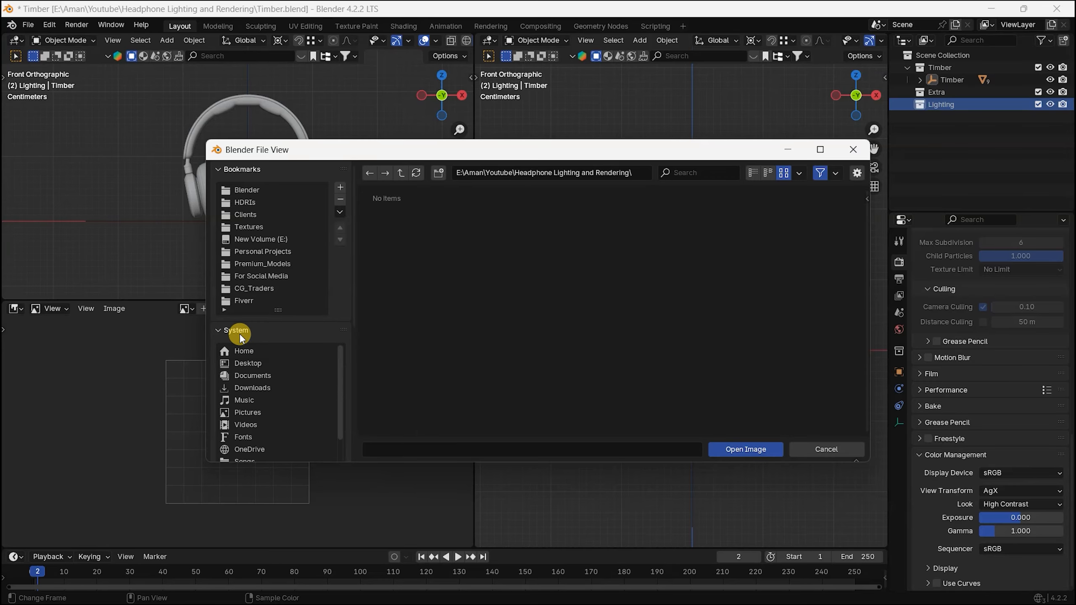
{"action": "left_click", "coordinate": [239, 332]}
{"action": "left_click", "coordinate": [263, 251]}
{"action": "double_click", "coordinate": [449, 283]}
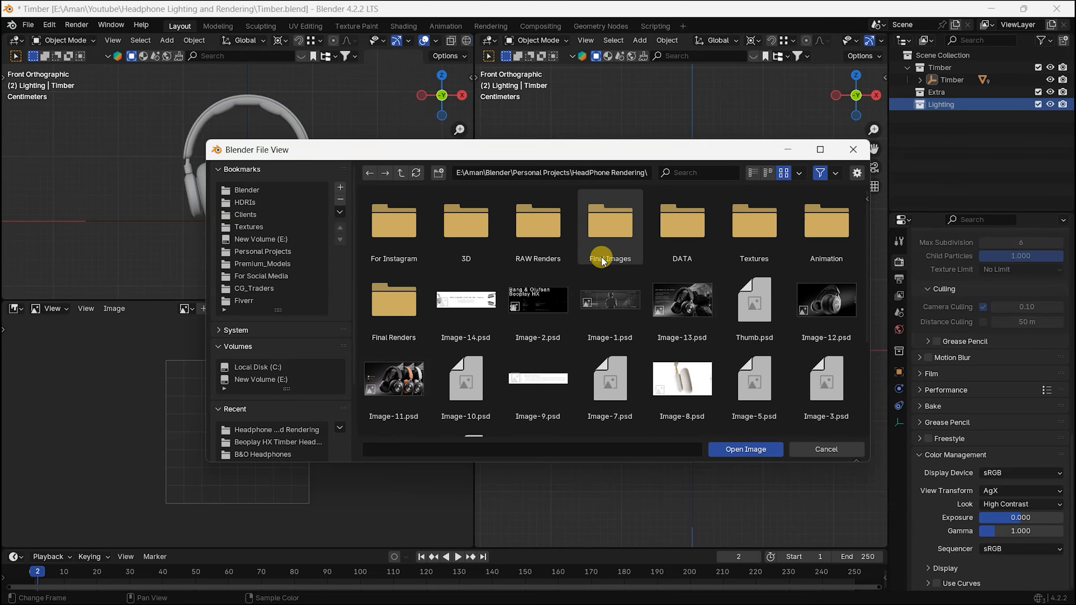
{"action": "double_click", "coordinate": [630, 250]}
{"action": "left_click", "coordinate": [598, 243]}
{"action": "left_click", "coordinate": [695, 248]}
{"action": "left_click", "coordinate": [464, 382]}
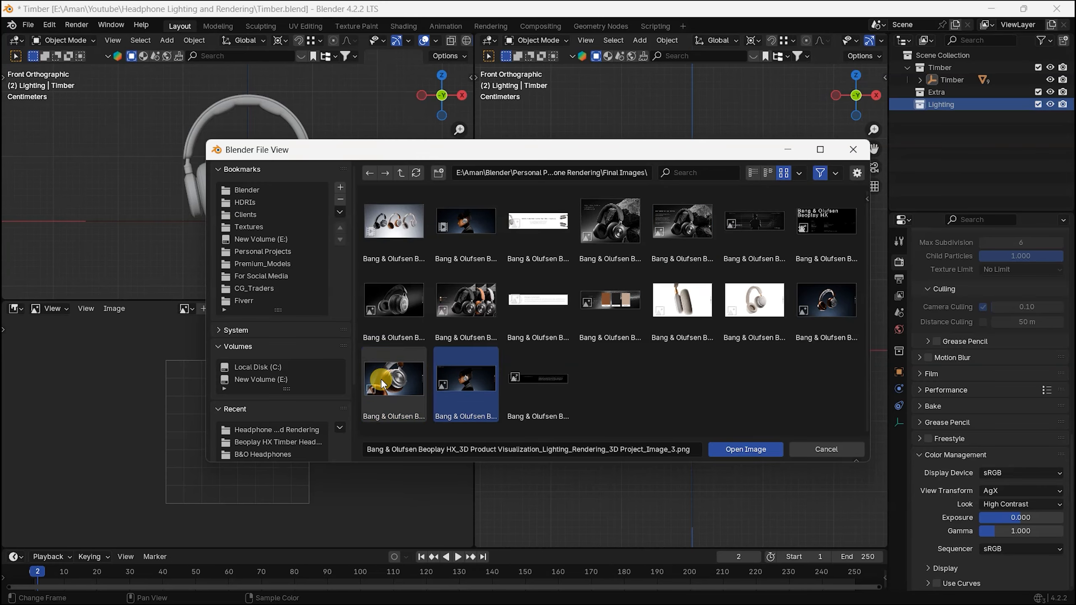
{"action": "double_click", "coordinate": [380, 382]}
Step: Examine the reference render's headphone pose and lighting, both up close and as a whole
{"action": "scroll", "coordinate": [363, 405], "scroll_direction": "up", "scroll_amount": 6}
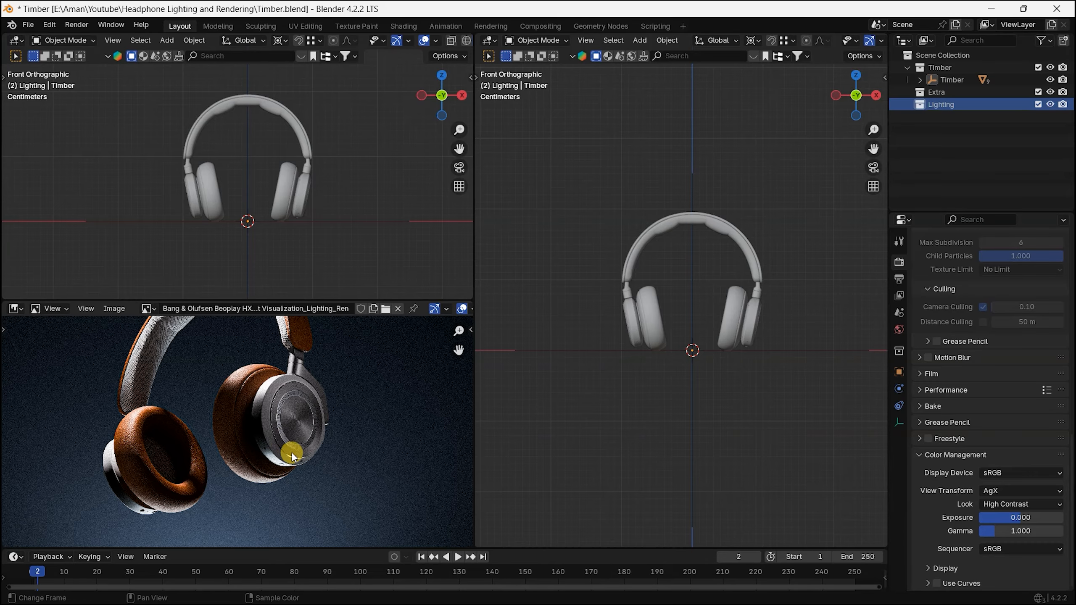
{"action": "middle_click_drag", "start_coordinate": [278, 406], "coordinate": [331, 446]}
{"action": "scroll", "coordinate": [308, 435], "scroll_direction": "up", "scroll_amount": 1}
{"action": "scroll", "coordinate": [307, 435], "scroll_direction": "down", "scroll_amount": 2}
{"action": "scroll", "coordinate": [332, 447], "scroll_direction": "down", "scroll_amount": 1}
{"action": "scroll", "coordinate": [340, 460], "scroll_direction": "up", "scroll_amount": 2}
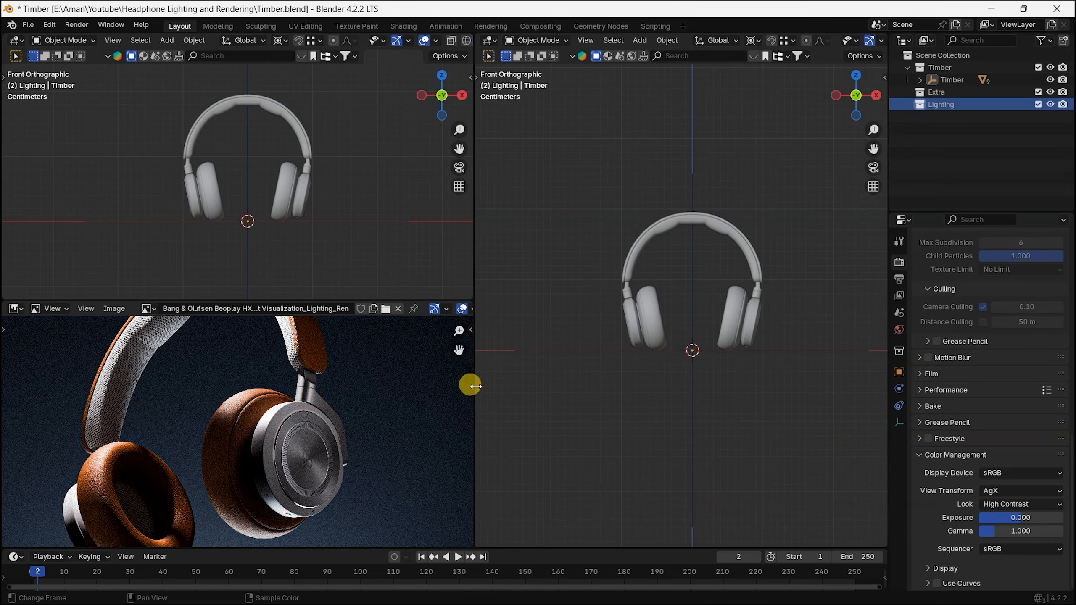
{"action": "scroll", "coordinate": [352, 428], "scroll_direction": "down", "scroll_amount": 3}
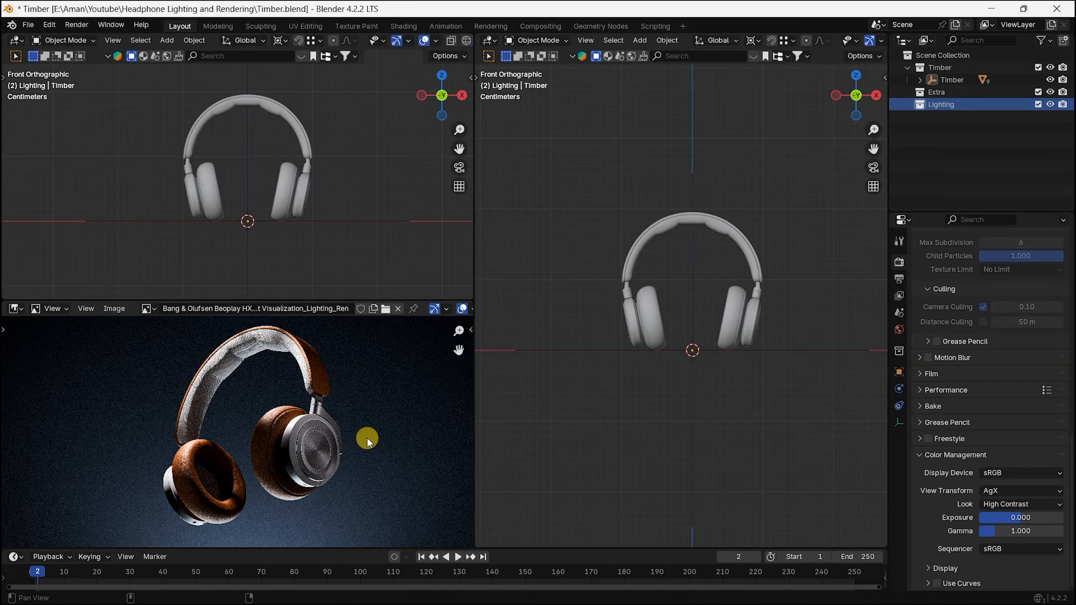
{"action": "scroll", "coordinate": [307, 429], "scroll_direction": "down", "scroll_amount": 1}
{"action": "scroll", "coordinate": [319, 431], "scroll_direction": "up", "scroll_amount": 1}
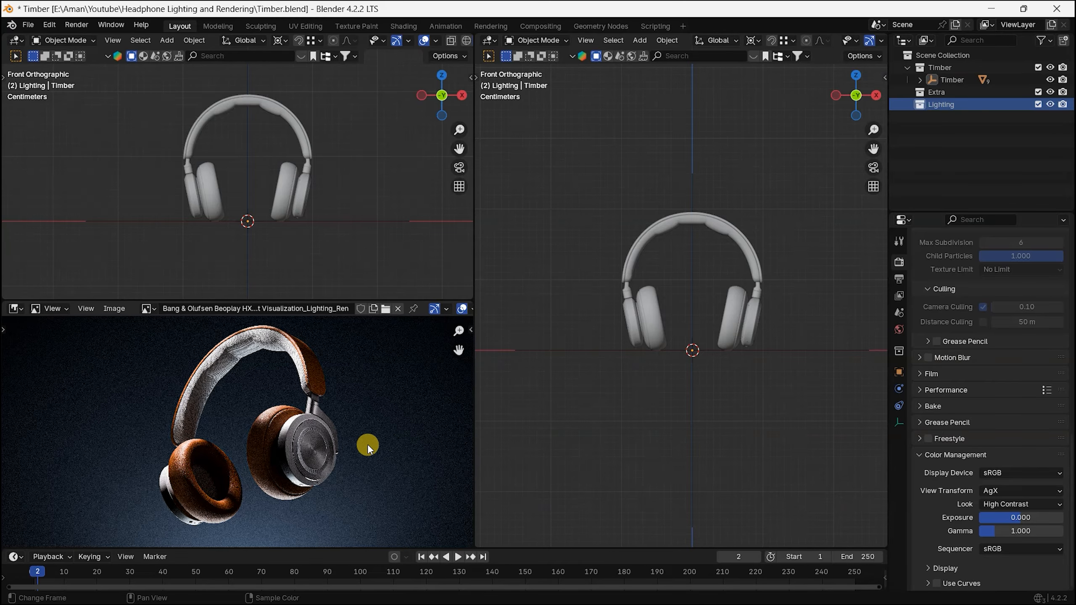
Step: Add a camera to the Extra collection
{"action": "left_click", "coordinate": [961, 93]}
{"action": "key", "text": "shift+a"}
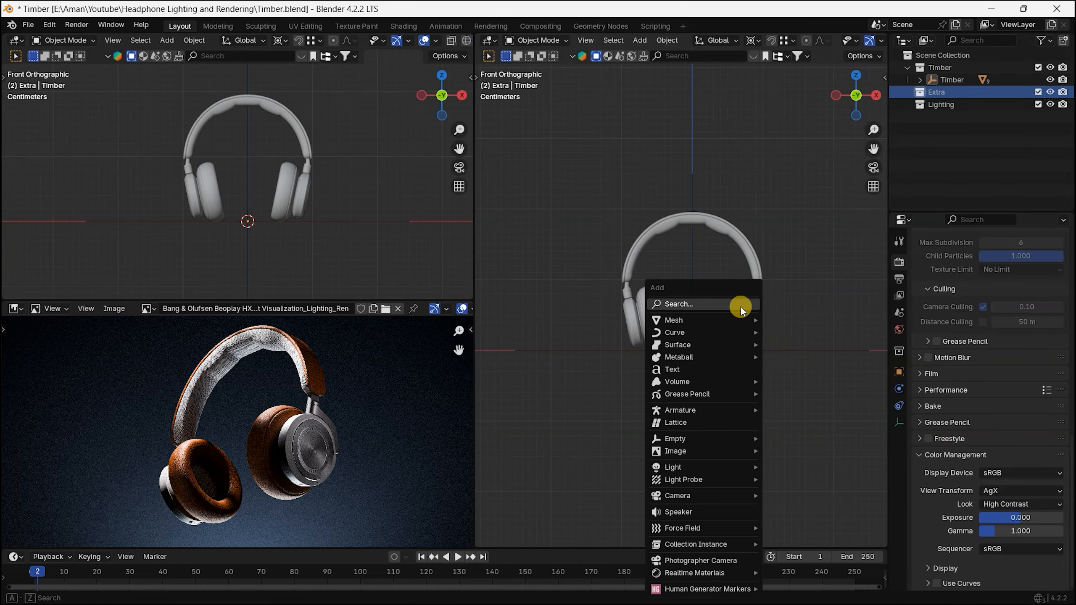
{"action": "mouse_move", "coordinate": [733, 495]}
{"action": "left_click", "coordinate": [815, 495]}
Step: Move the camera out in front of the headphones and raise it to about their mid-height, working in the right orthographic view
{"action": "key", "text": "KP_3"}
{"action": "scroll", "coordinate": [735, 301], "scroll_direction": "down", "scroll_amount": 4}
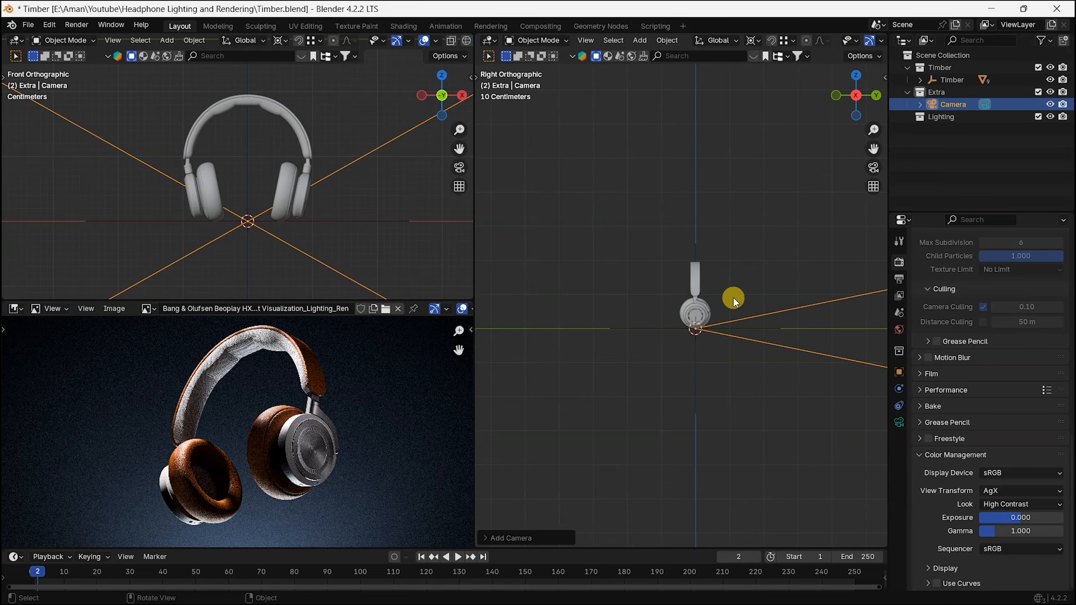
{"action": "middle_click_drag", "start_coordinate": [729, 318], "coordinate": [744, 344], "text": "shift"}
{"action": "key", "text": "g"}
{"action": "left_click", "coordinate": [558, 290]}
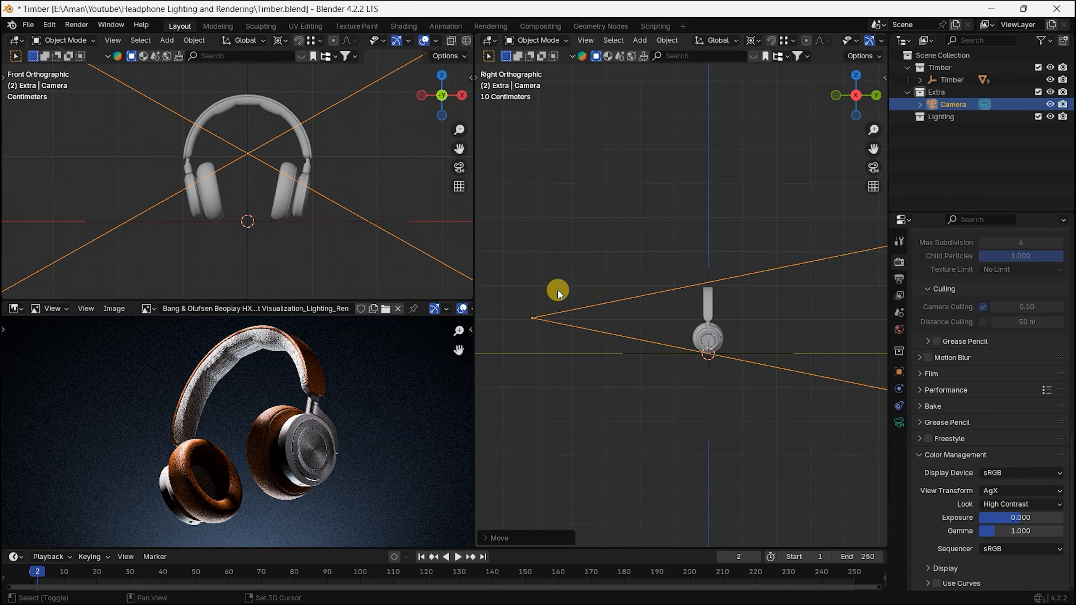
Step: Show the camera view in the viewport above the reference image and hide that viewport's overlays and gizmos
{"action": "key", "text": "KP_0"}
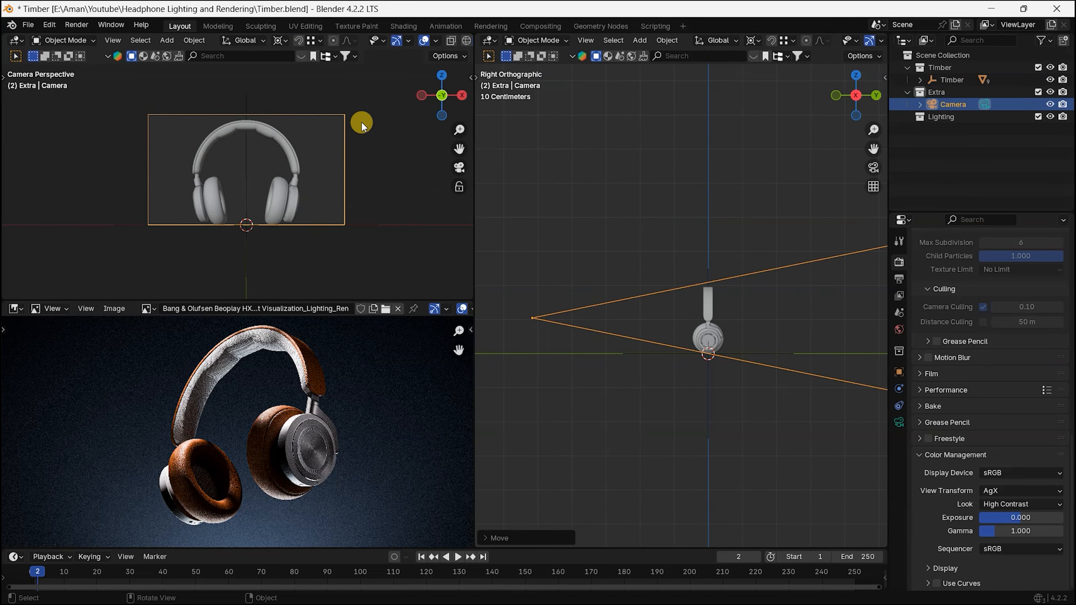
{"action": "left_click", "coordinate": [435, 40]}
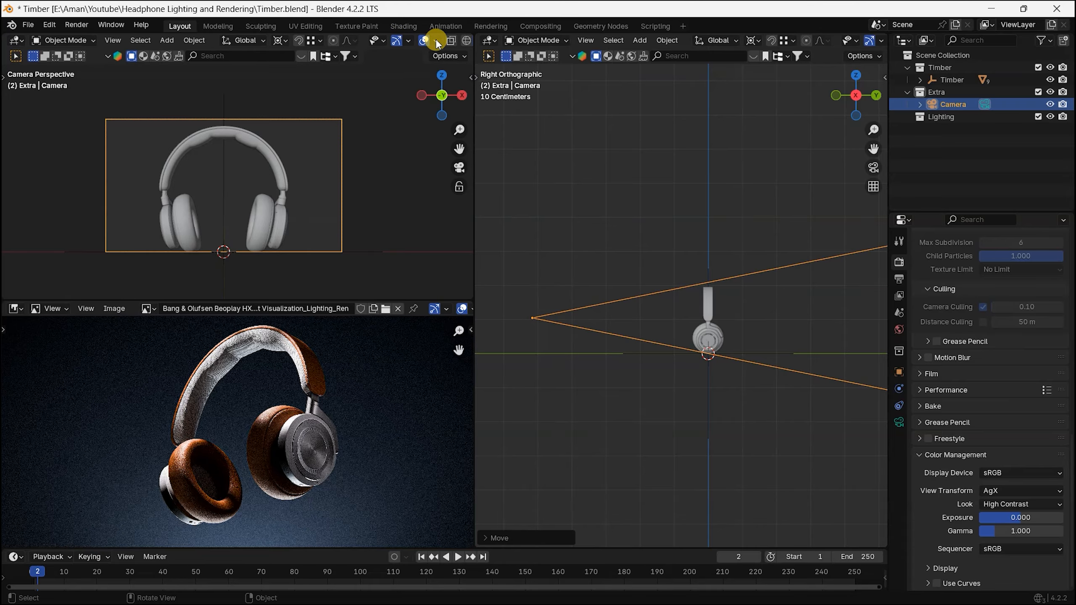
{"action": "left_click", "coordinate": [425, 41]}
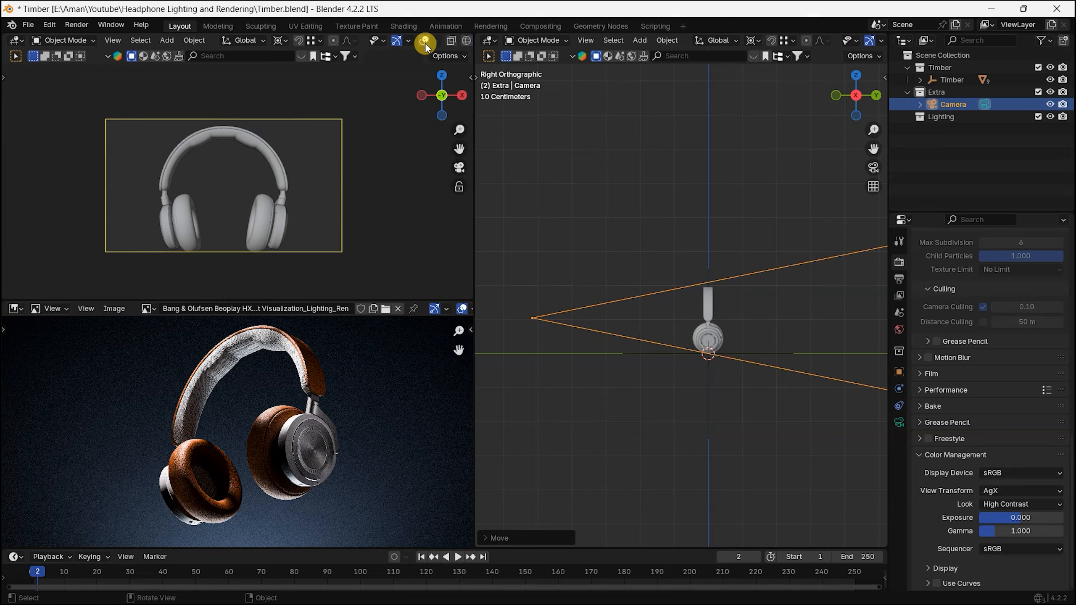
{"action": "left_click", "coordinate": [392, 42]}
{"action": "scroll", "coordinate": [263, 200], "scroll_direction": "up", "scroll_amount": 3}
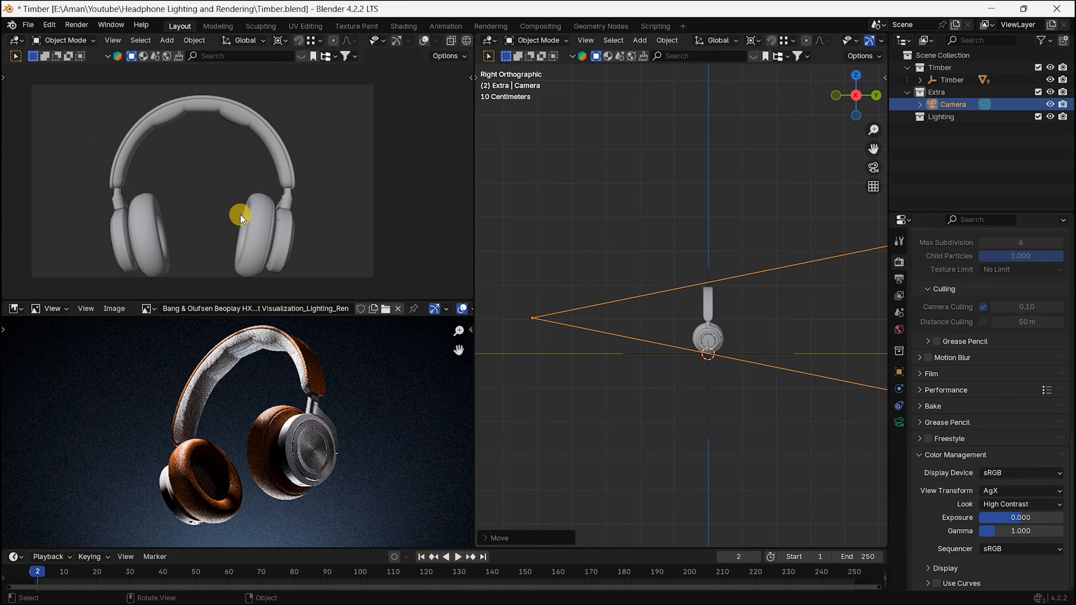
{"action": "middle_click_drag", "start_coordinate": [240, 215], "coordinate": [269, 228], "text": "shift"}
Step: Set the camera's focal length to 85 mm
{"action": "left_click", "coordinate": [899, 423]}
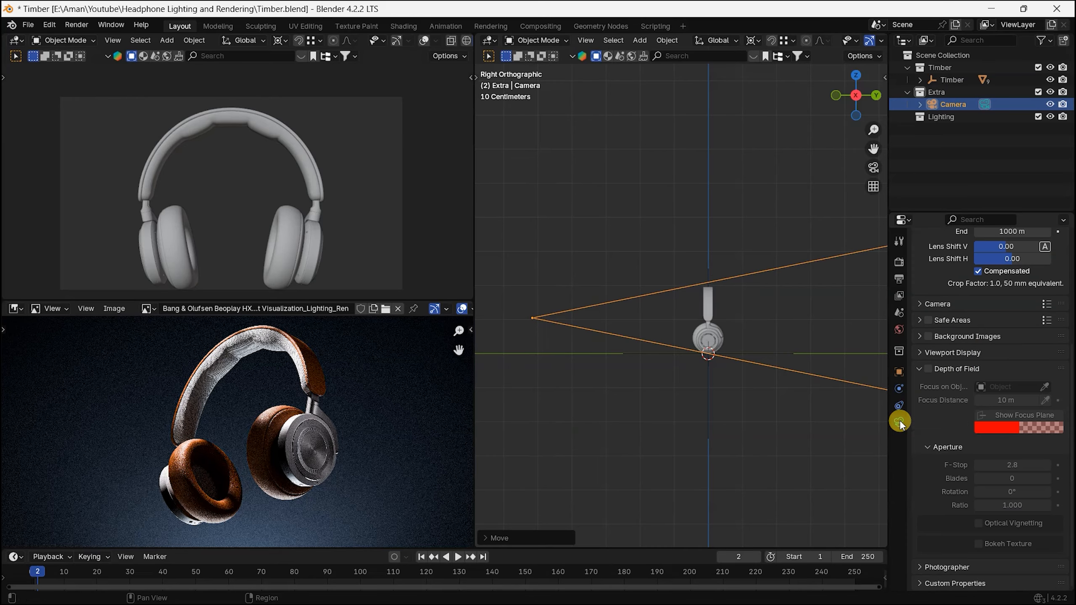
{"action": "scroll", "coordinate": [1038, 267], "scroll_direction": "up", "scroll_amount": 5}
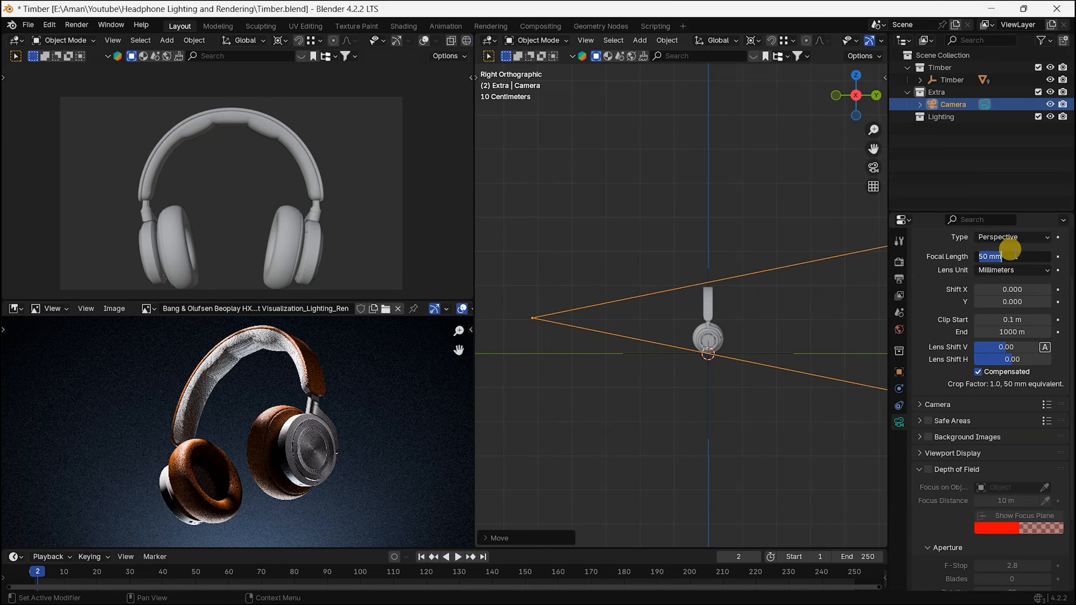
{"action": "key", "text": "Return"}
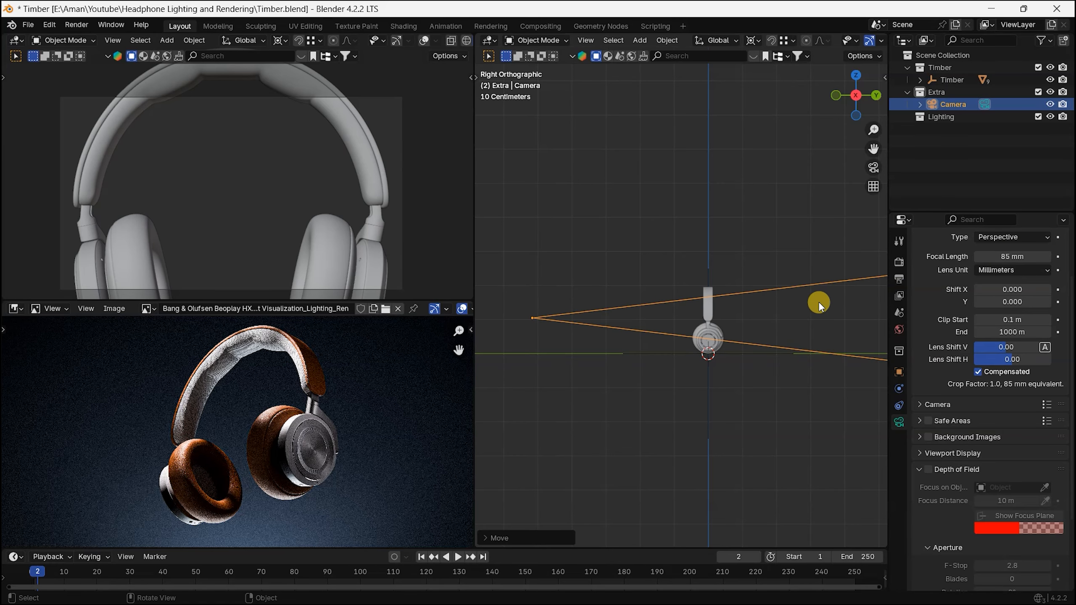
Step: Move the camera about 0.56 m farther back from the headphones so they fit entirely within the frame
{"action": "key", "text": "g"}
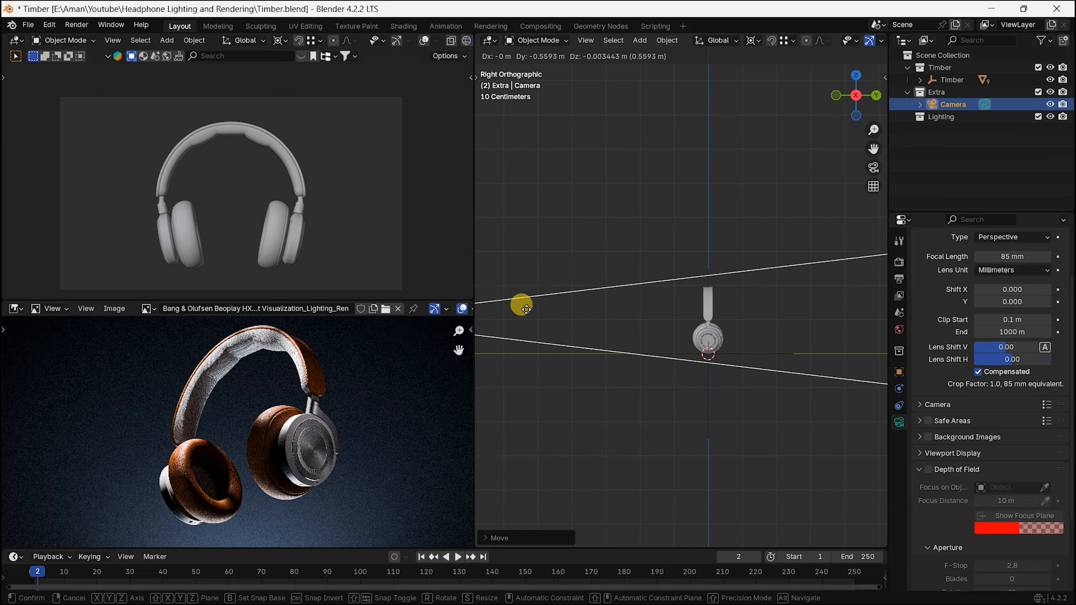
{"action": "left_click", "coordinate": [526, 309]}
{"action": "scroll", "coordinate": [275, 205], "scroll_direction": "up", "scroll_amount": 2}
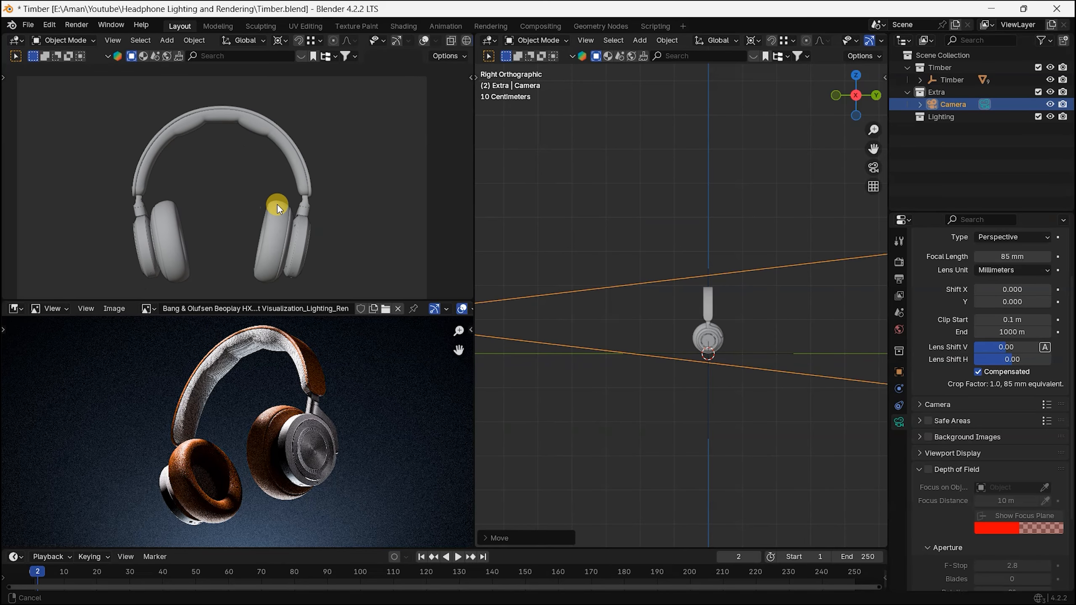
{"action": "middle_click_drag", "start_coordinate": [293, 200], "coordinate": [291, 201], "text": "shift"}
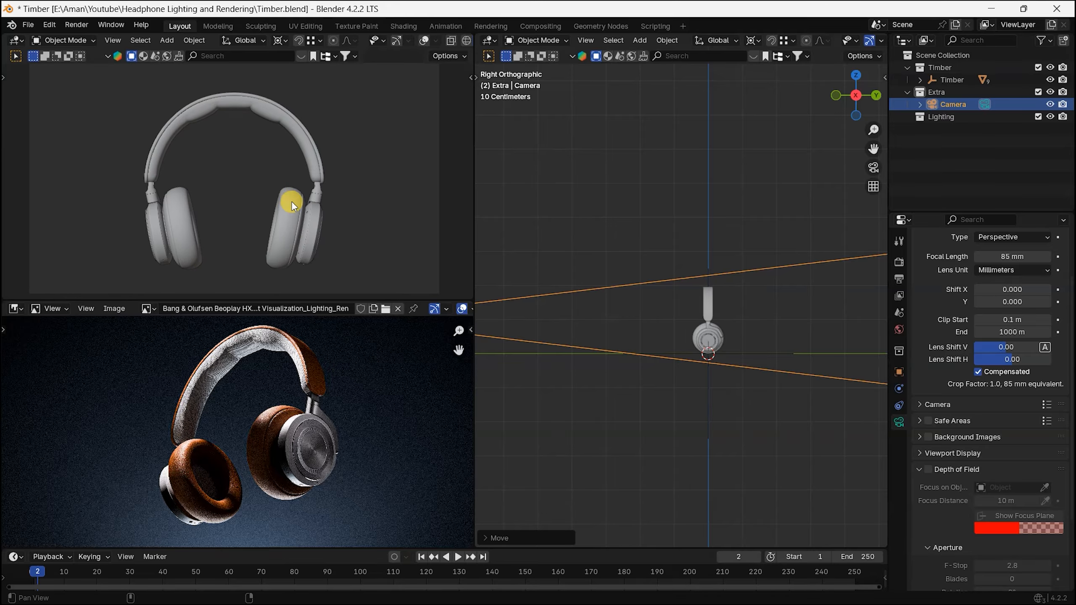
Step: Select the Timber parent empty and rotate it freely with trackball rotation in the front view to roughly match the reference pose
{"action": "left_click", "coordinate": [710, 335]}
{"action": "scroll", "coordinate": [711, 335], "scroll_direction": "up", "scroll_amount": 2}
{"action": "key", "text": "KP_1"}
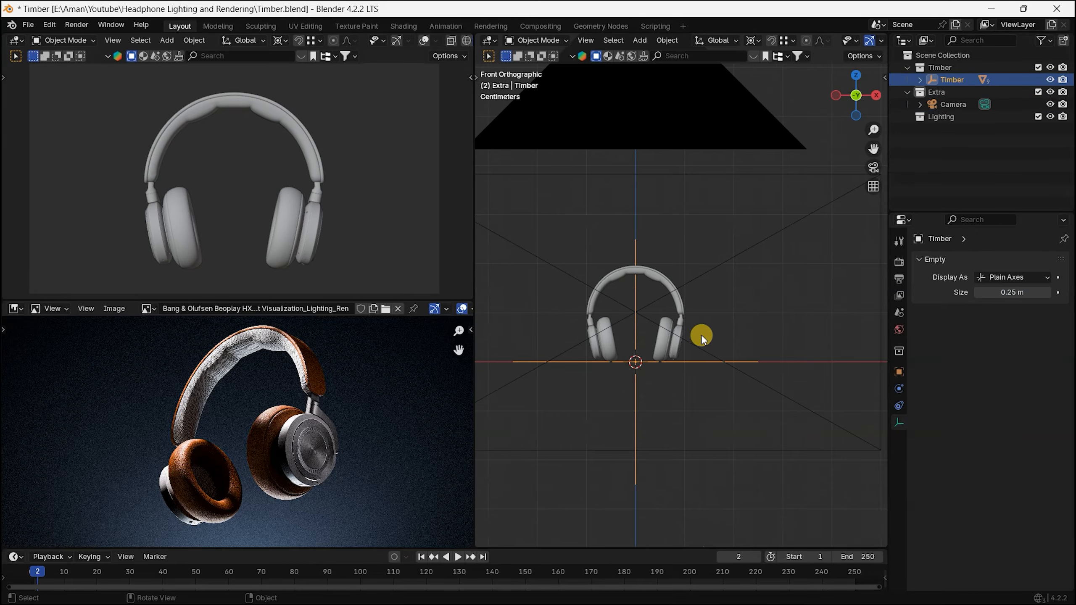
{"action": "scroll", "coordinate": [701, 336], "scroll_direction": "up", "scroll_amount": 2}
{"action": "middle_click_drag", "start_coordinate": [655, 303], "coordinate": [700, 312], "text": "shift"}
{"action": "key", "text": "r"}
{"action": "key", "text": "r"}
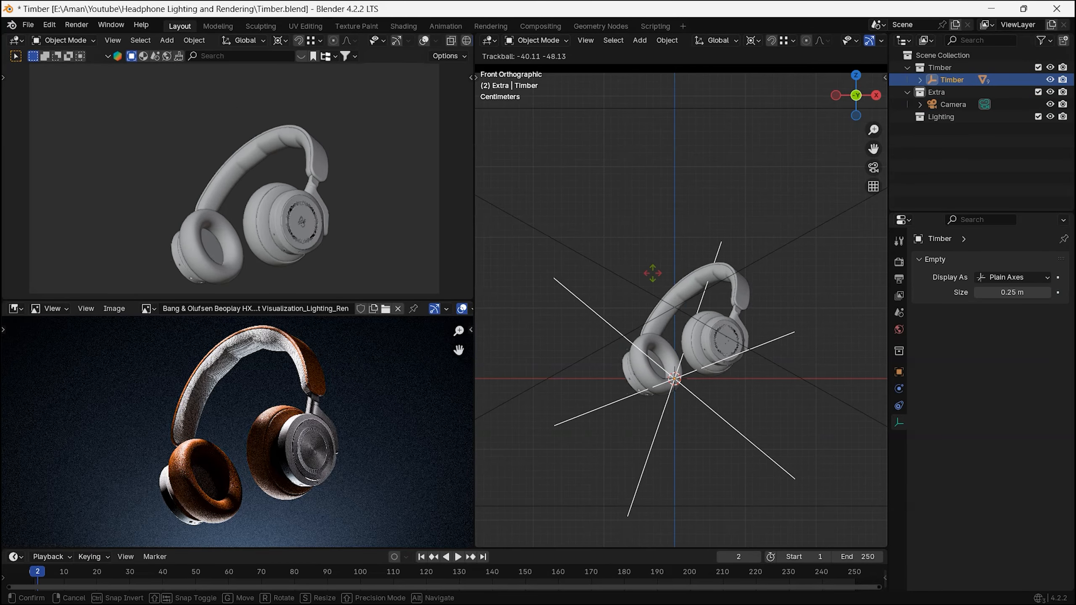
{"action": "left_click", "coordinate": [656, 292]}
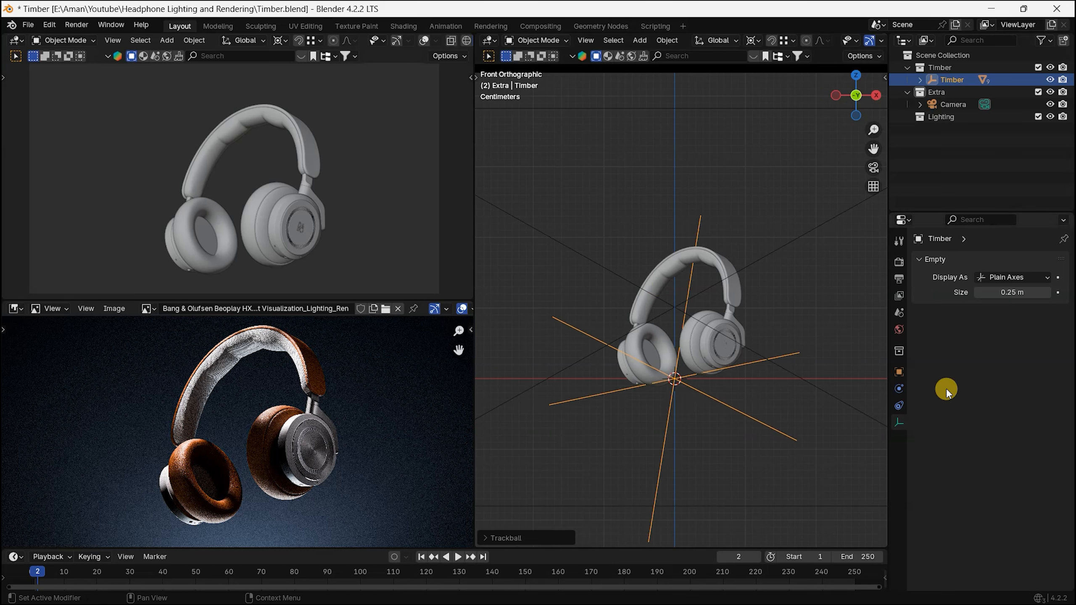
Step: Set the Timber empty's rotation to X -16°, Y -18° and Z -40°
{"action": "left_click", "coordinate": [897, 376]}
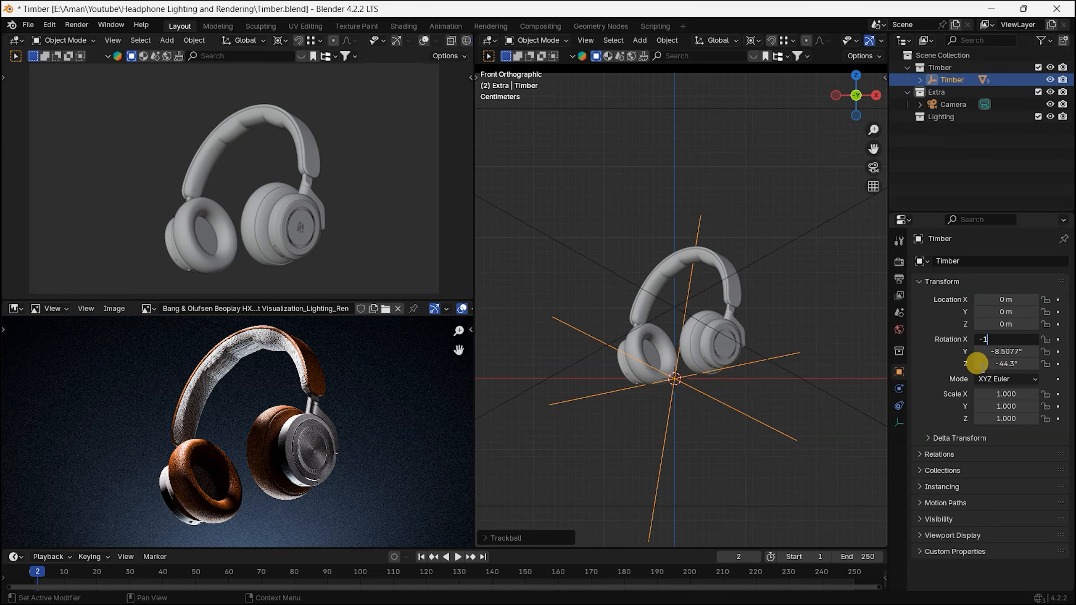
{"action": "type", "text": "-16"}
{"action": "key", "text": "Return"}
{"action": "left_click", "coordinate": [1019, 351]}
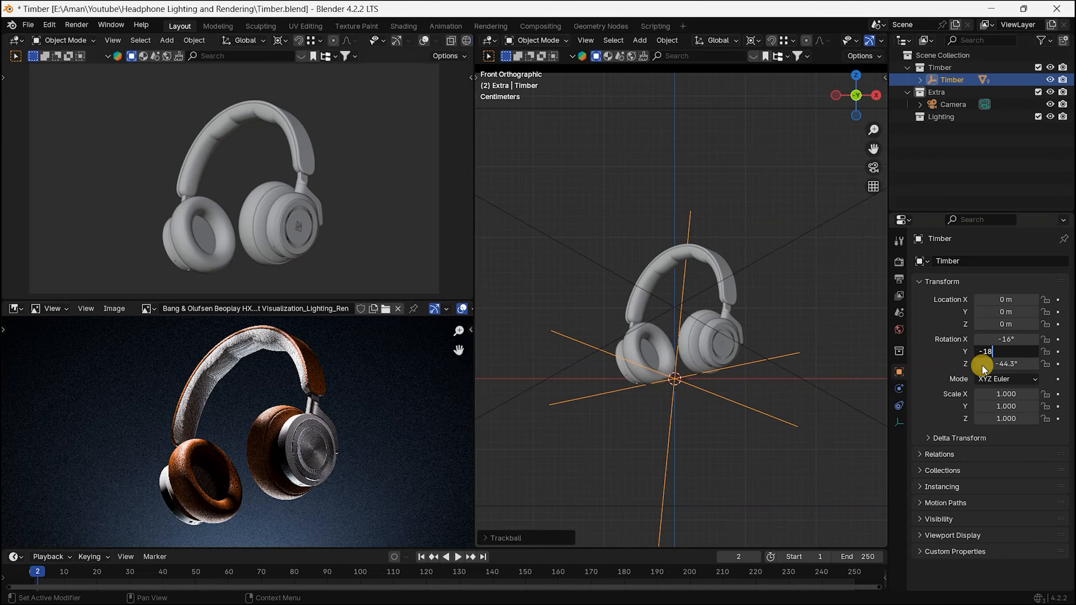
{"action": "type", "text": "-18"}
{"action": "key", "text": "Return"}
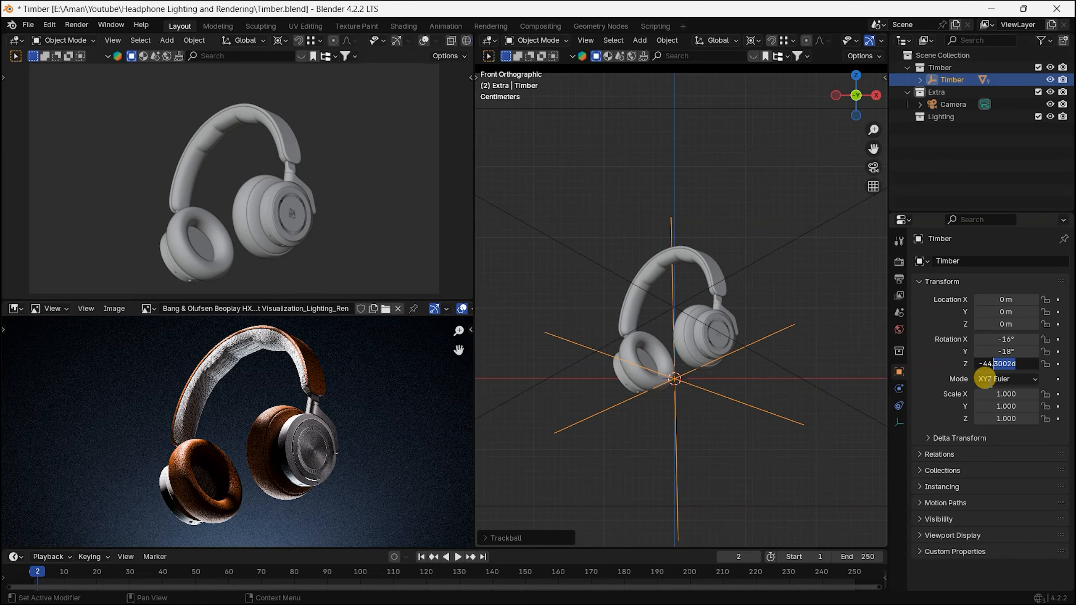
{"action": "type", "text": "-40"}
{"action": "key", "text": "Return"}
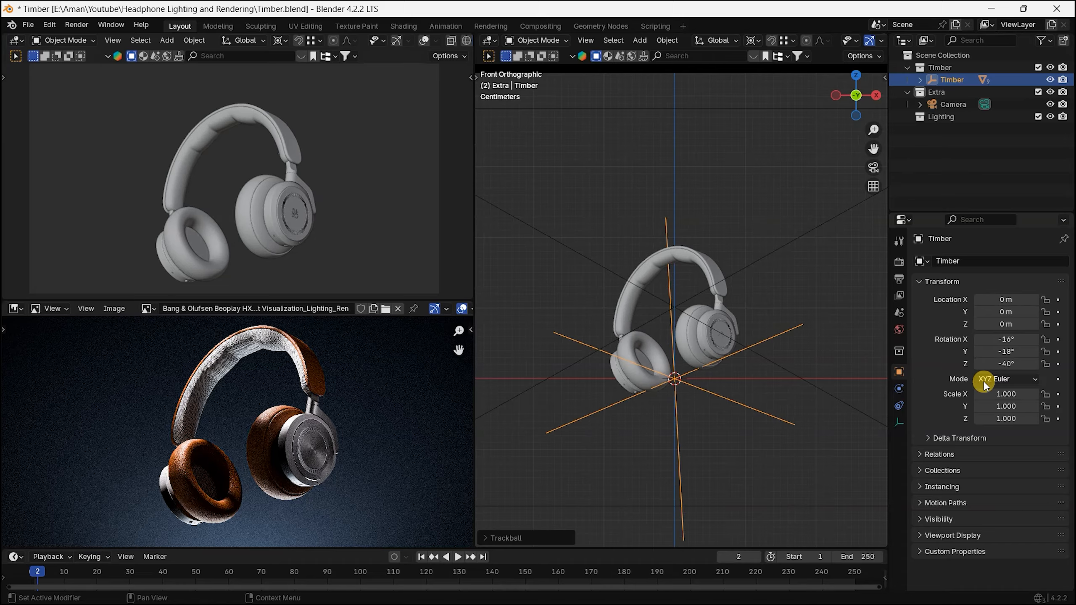
Step: Raise the Timber empty along the Z axis to about 0.014 m
{"action": "key", "text": "g"}
{"action": "key", "text": "z"}
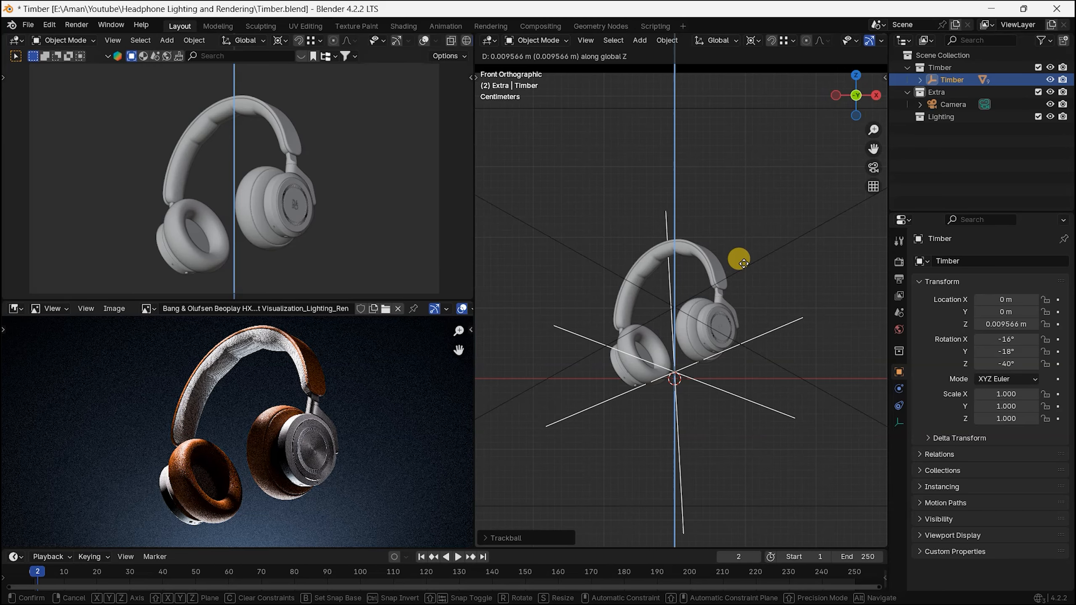
{"action": "left_click", "coordinate": [739, 229]}
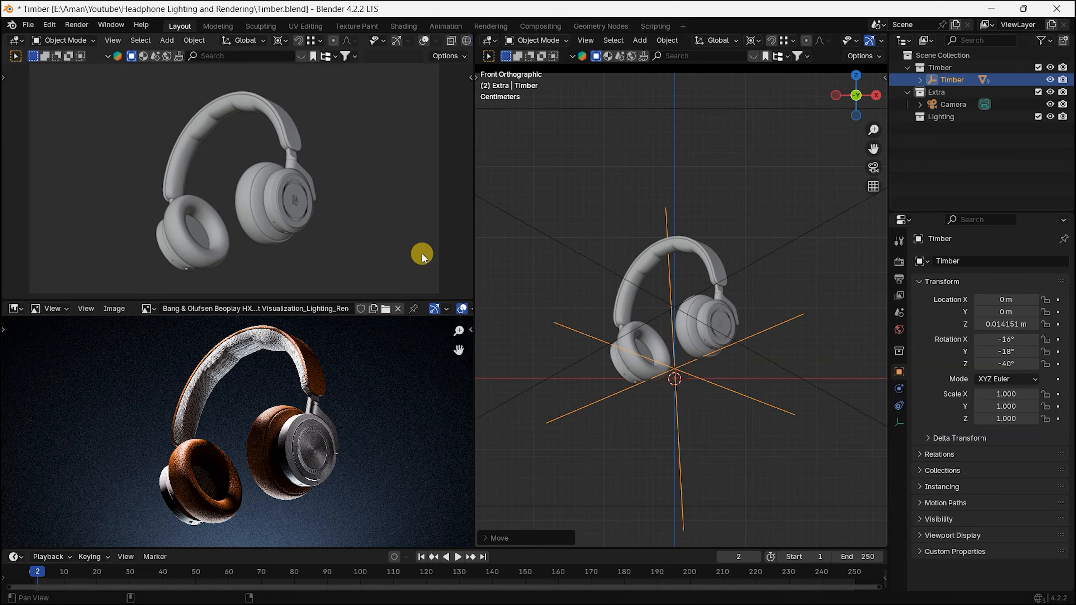
Step: Move the camera closer to the headphones along the Y axis, to about Y -0.99 m
{"action": "key", "text": "KP_3"}
{"action": "scroll", "coordinate": [695, 274], "scroll_direction": "down", "scroll_amount": 8}
{"action": "left_click", "coordinate": [728, 293]}
{"action": "middle_click_drag", "start_coordinate": [725, 294], "coordinate": [576, 305], "text": "shift"}
{"action": "key", "text": "g"}
{"action": "key", "text": "y"}
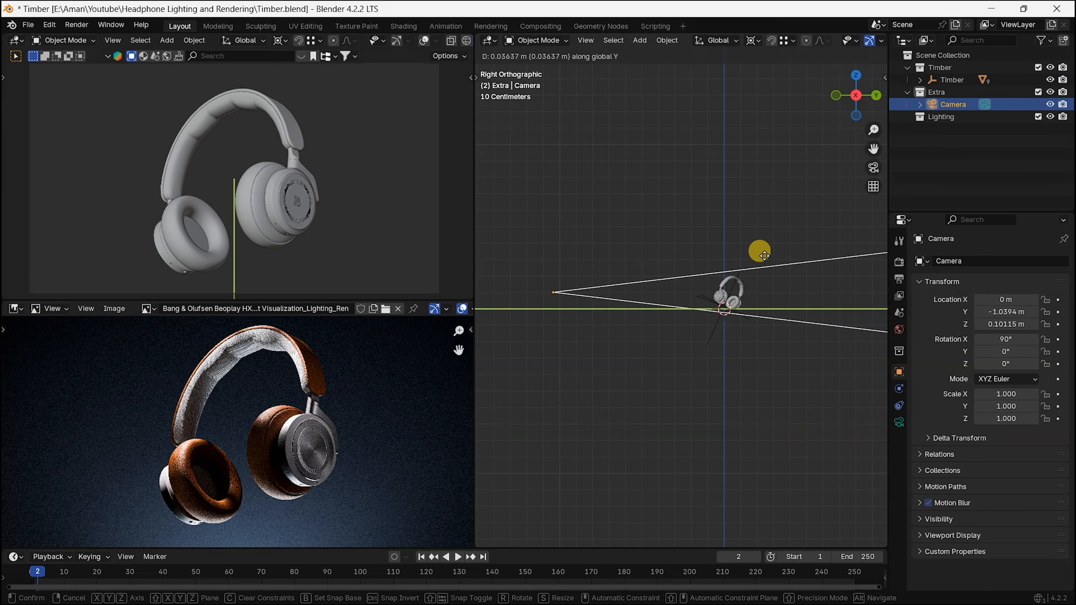
{"action": "left_click", "coordinate": [803, 257]}
{"action": "key", "text": "g"}
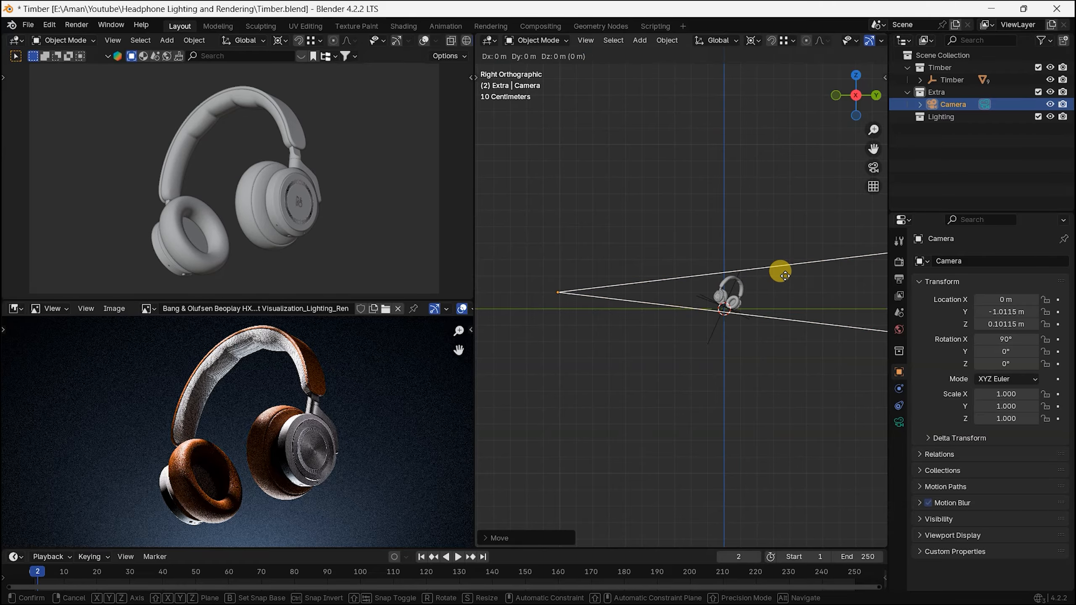
{"action": "key", "text": "y"}
{"action": "left_click", "coordinate": [819, 268]}
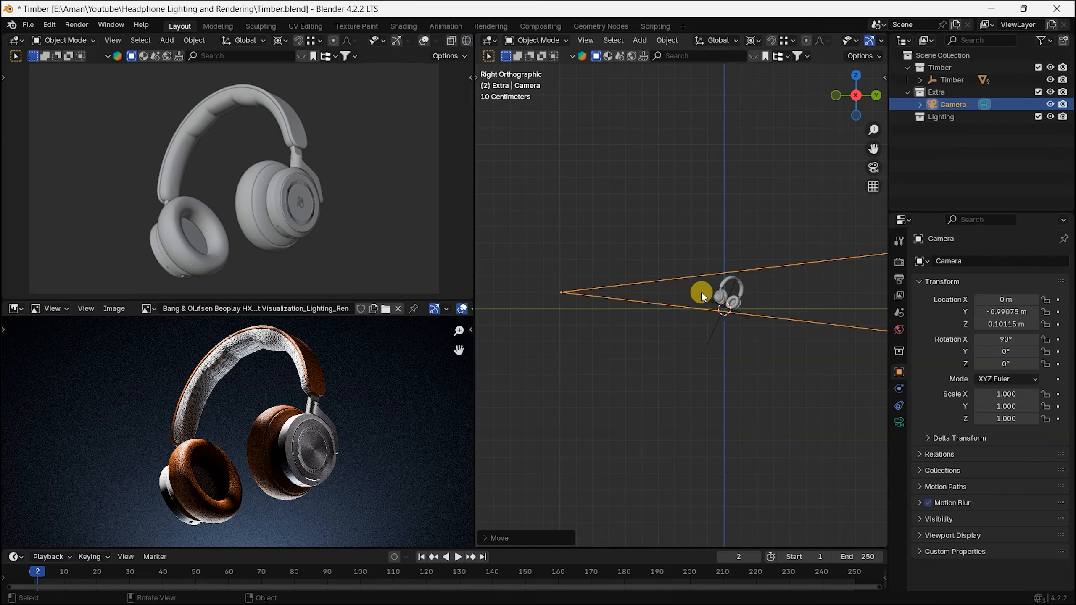
Step: Add a mesh plane to the Extra collection and rotate it 90° around the X axis so it stands upright
{"action": "middle_click_drag", "start_coordinate": [701, 292], "coordinate": [647, 338]}
{"action": "scroll", "coordinate": [651, 333], "scroll_direction": "up", "scroll_amount": 4}
{"action": "left_click", "coordinate": [943, 95]}
{"action": "scroll", "coordinate": [662, 281], "scroll_direction": "down", "scroll_amount": 2}
{"action": "middle_click_drag", "start_coordinate": [662, 280], "coordinate": [648, 311], "text": "shift"}
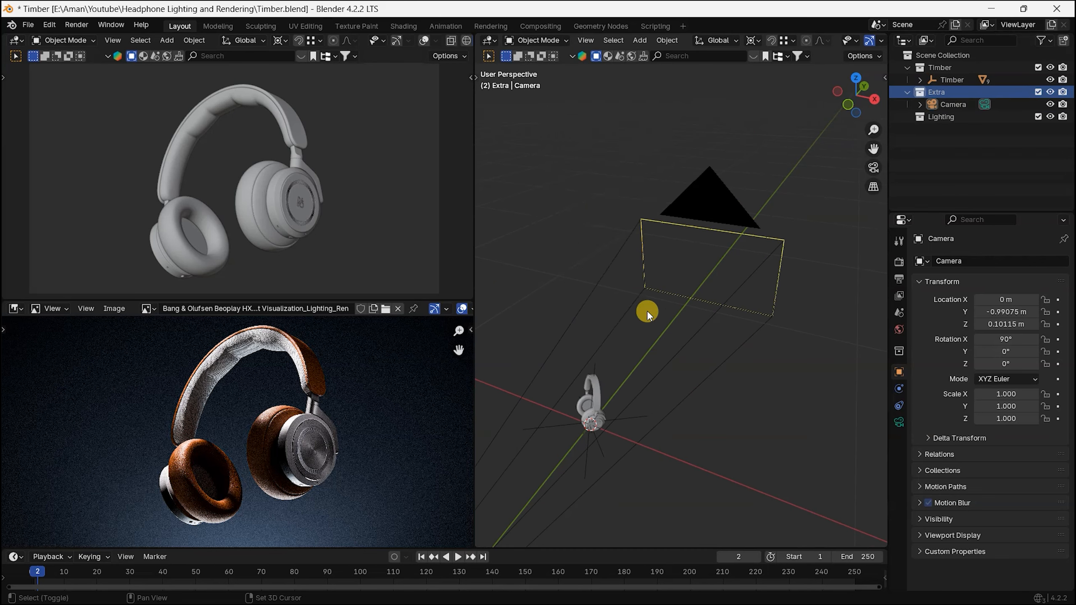
{"action": "key", "text": "shift+a"}
{"action": "mouse_move", "coordinate": [592, 131]}
{"action": "left_click", "coordinate": [742, 137]}
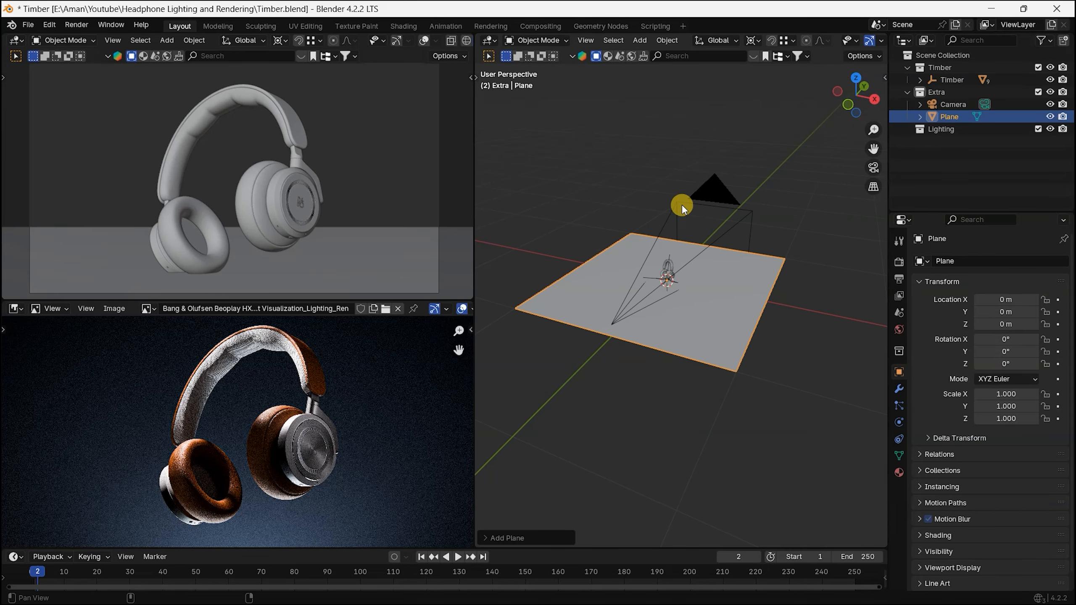
{"action": "type", "text": "rx90"}
{"action": "key", "text": "Return"}
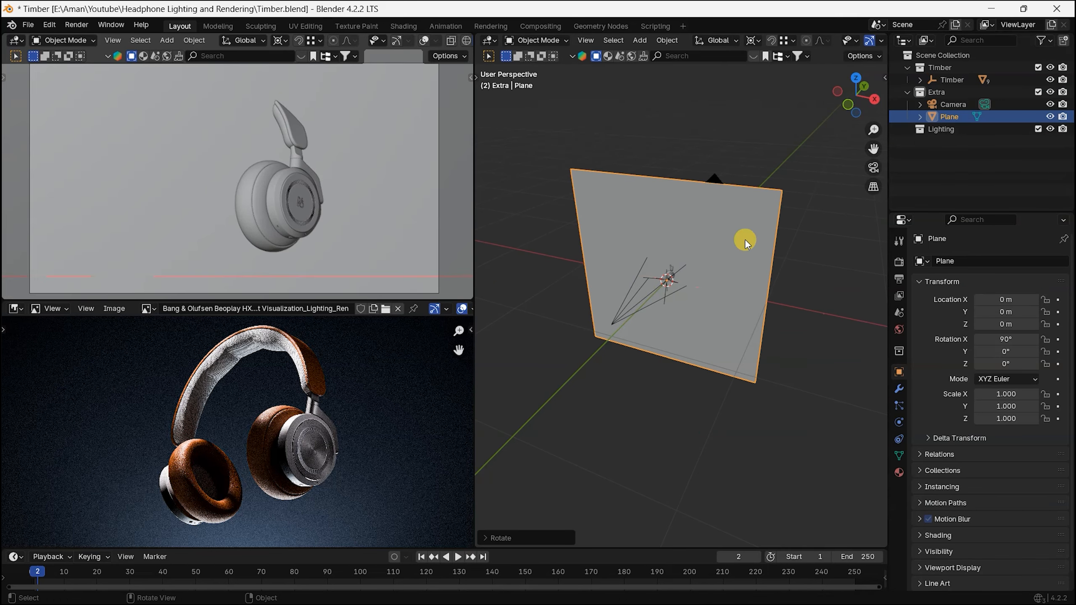
Step: Turn on the Screencast Keys overlay
{"action": "key", "text": "n"}
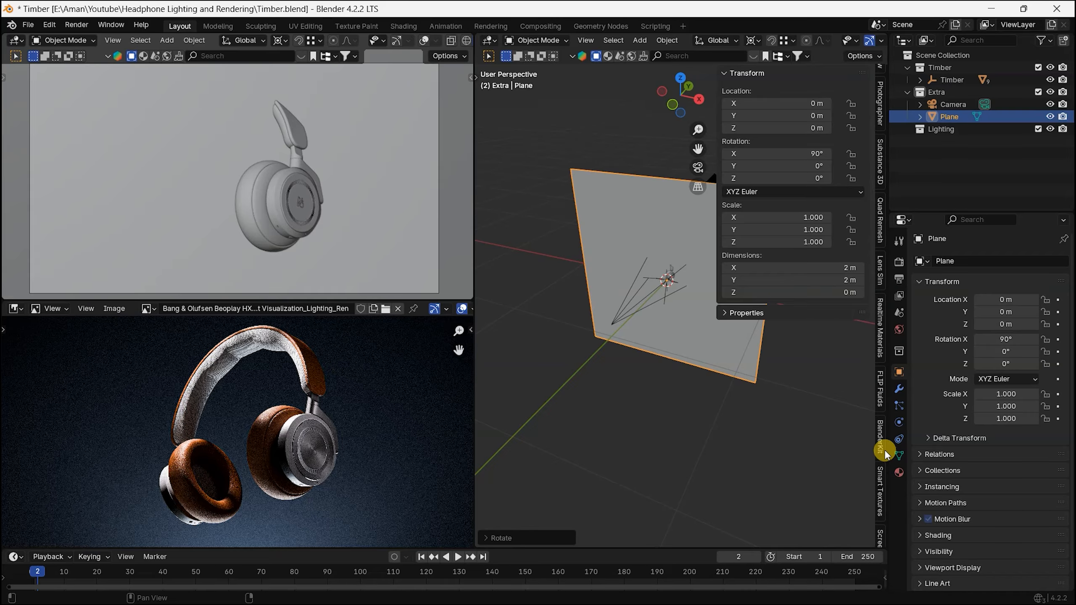
{"action": "scroll", "coordinate": [885, 449], "scroll_direction": "down", "scroll_amount": 5}
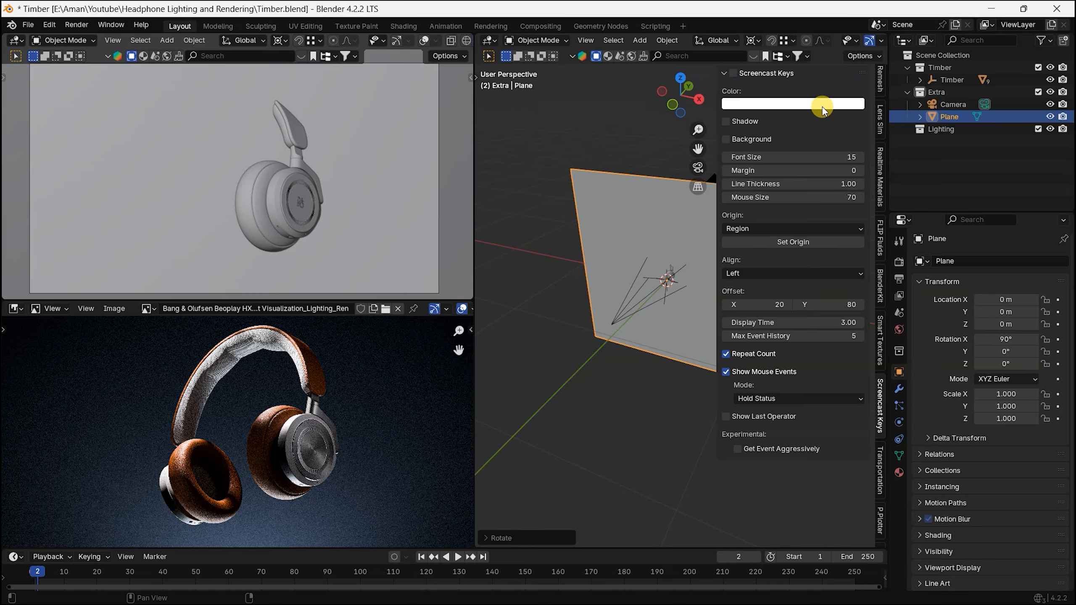
{"action": "left_click", "coordinate": [738, 73]}
Step: Move the plane behind the headphones along the Y axis to about 2.33 m
{"action": "middle_click_drag", "start_coordinate": [541, 405], "coordinate": [716, 352]}
{"action": "key", "text": "KP_7"}
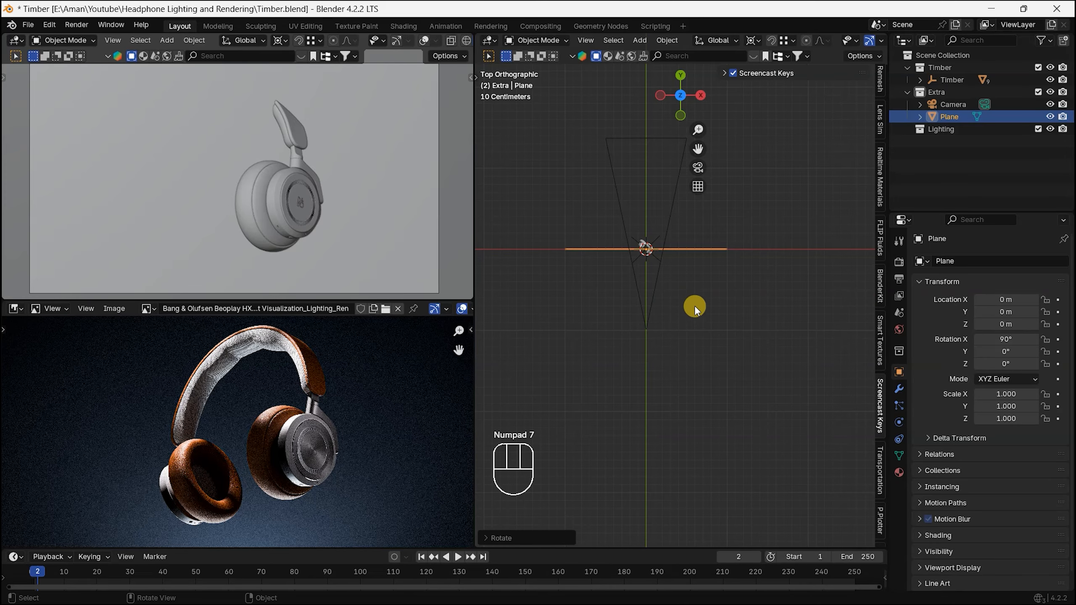
{"action": "key", "text": "g"}
{"action": "left_click", "coordinate": [714, 117]}
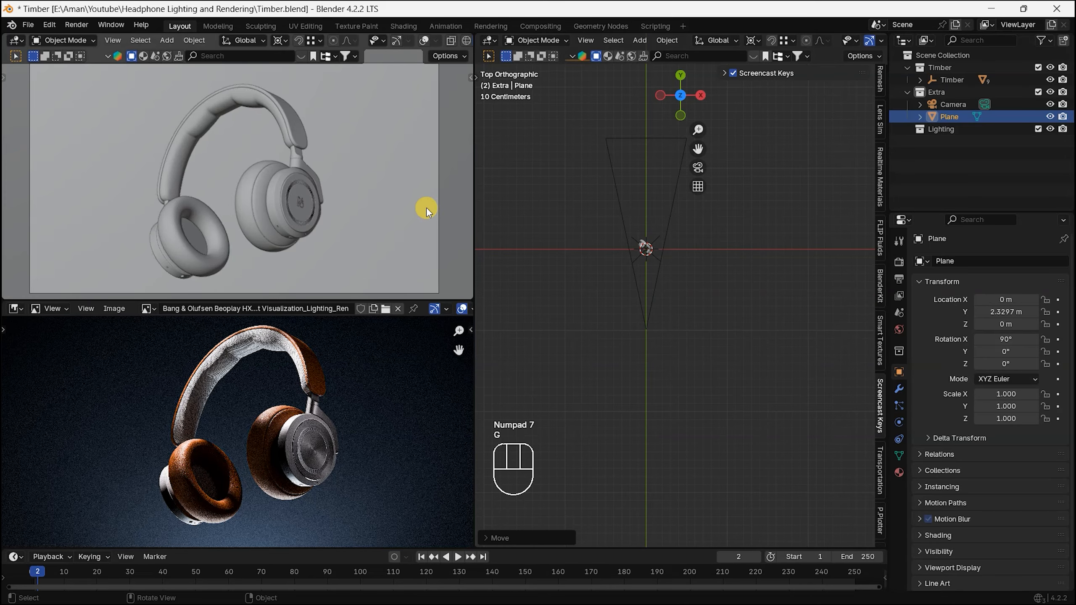
{"action": "key", "text": "ctrl+alt+KP_0"}
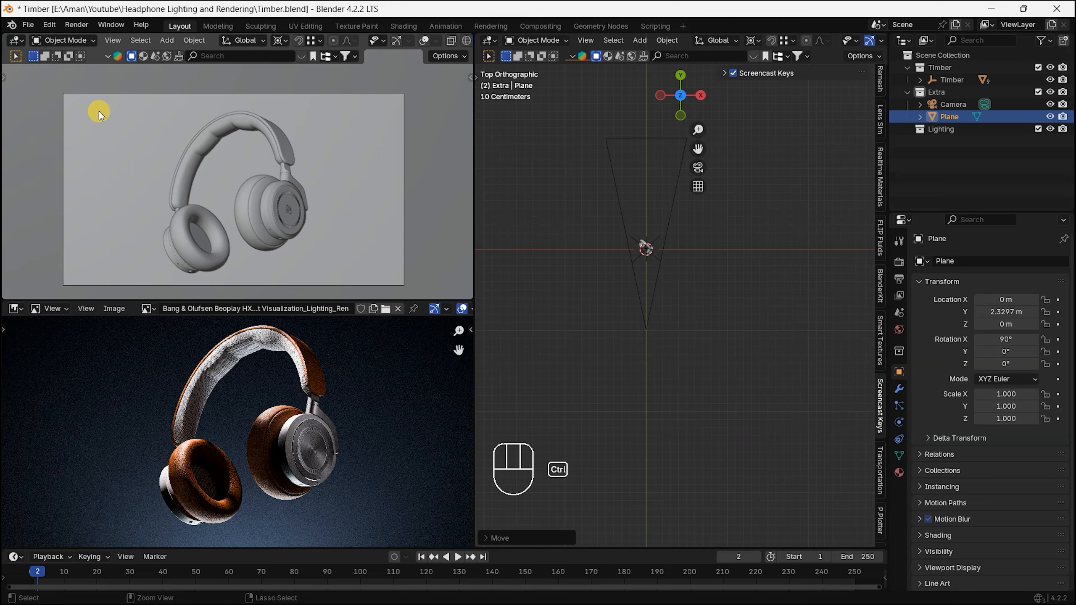
{"action": "key", "text": "ctrl+b"}
{"action": "right_click", "coordinate": [106, 138]}
{"action": "right_click", "coordinate": [106, 137]}
Step: Set the world background strength to 0 and preview the camera view in rendered shading, limited to a render region around the frame
{"action": "left_click", "coordinate": [899, 329]}
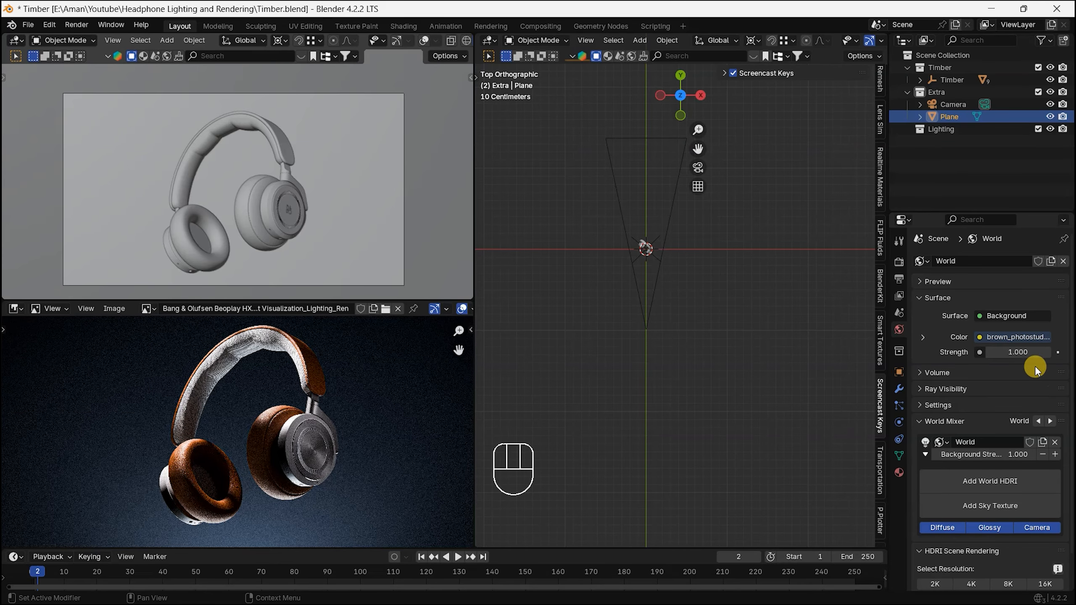
{"action": "key", "text": "z"}
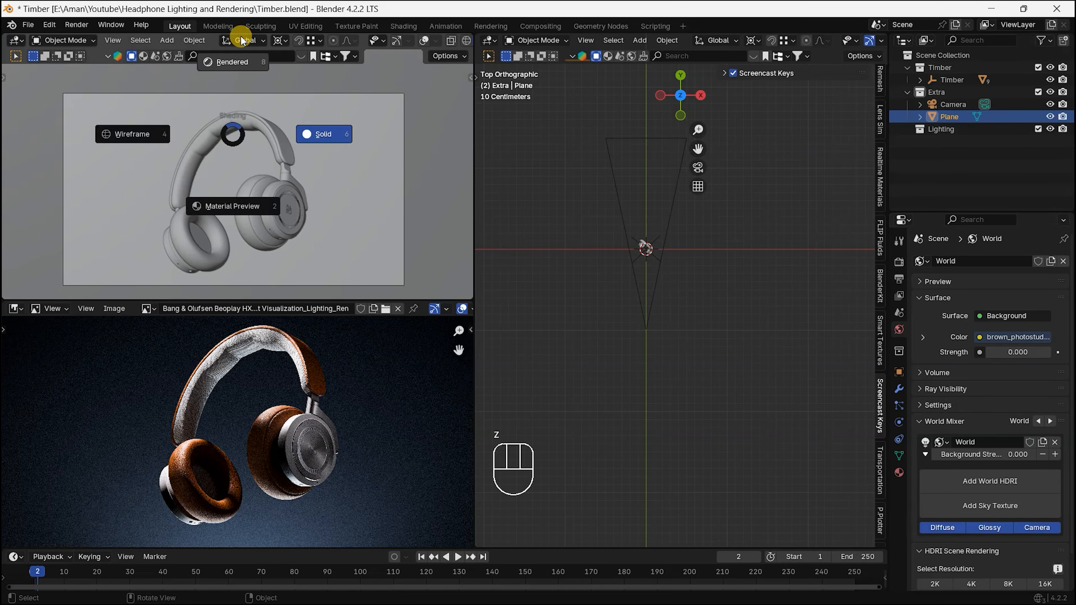
{"action": "left_click", "coordinate": [168, 29]}
{"action": "key", "text": "ctrl+b"}
{"action": "left_click_drag", "start_coordinate": [46, 52], "coordinate": [431, 313]}
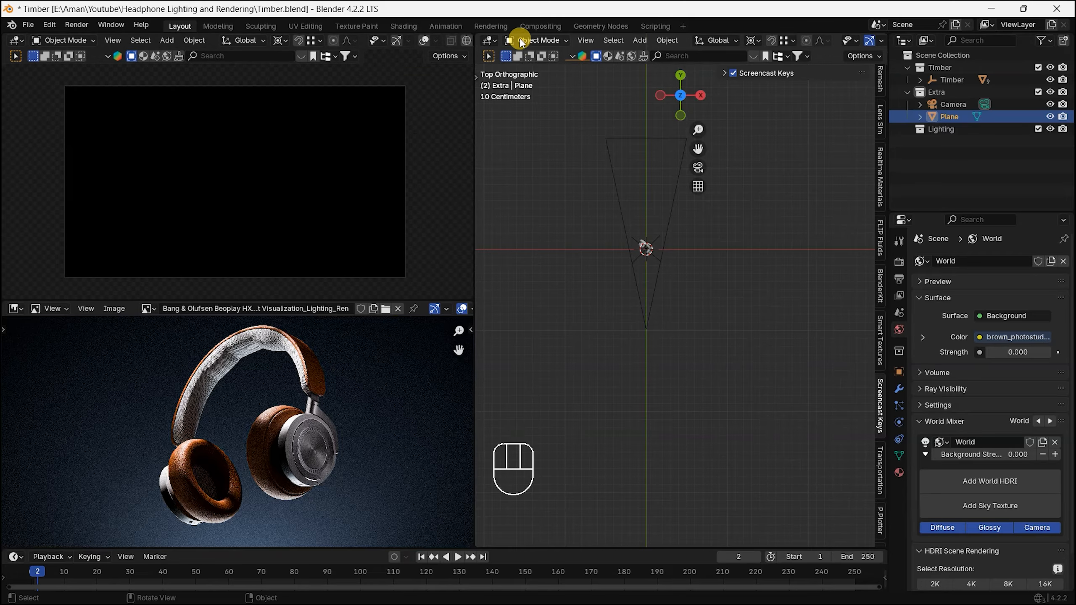
Step: Split the large 3D viewport horizontally, make the lower area a Shader Editor and hide the viewport's sidebar
{"action": "right_click", "coordinate": [473, 266]}
{"action": "left_click", "coordinate": [445, 269]}
{"action": "left_click", "coordinate": [491, 260]}
{"action": "left_click", "coordinate": [490, 269]}
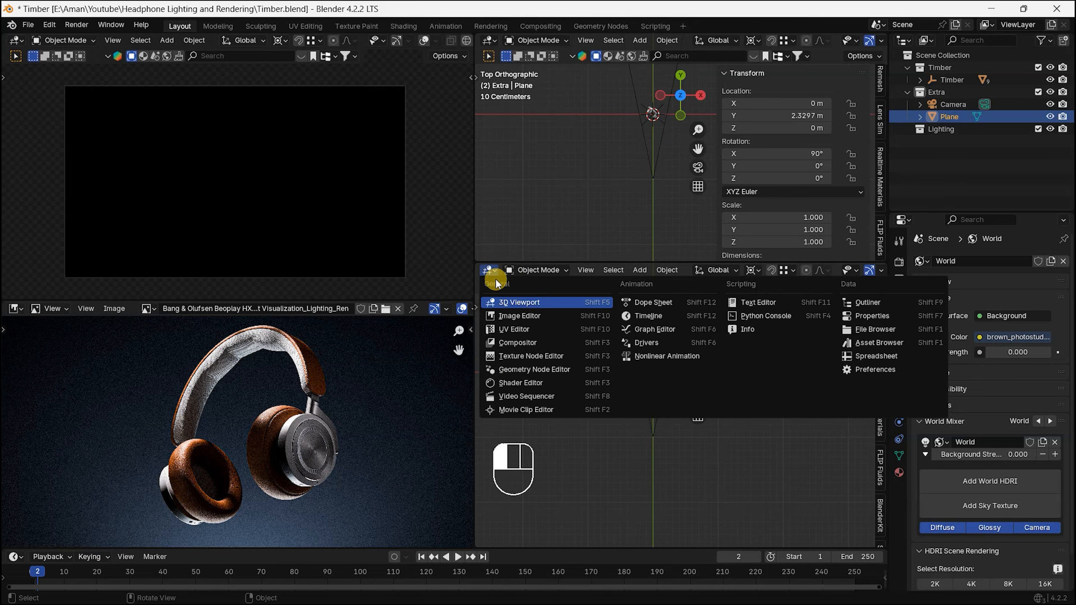
{"action": "left_click", "coordinate": [539, 383]}
{"action": "key", "text": "n"}
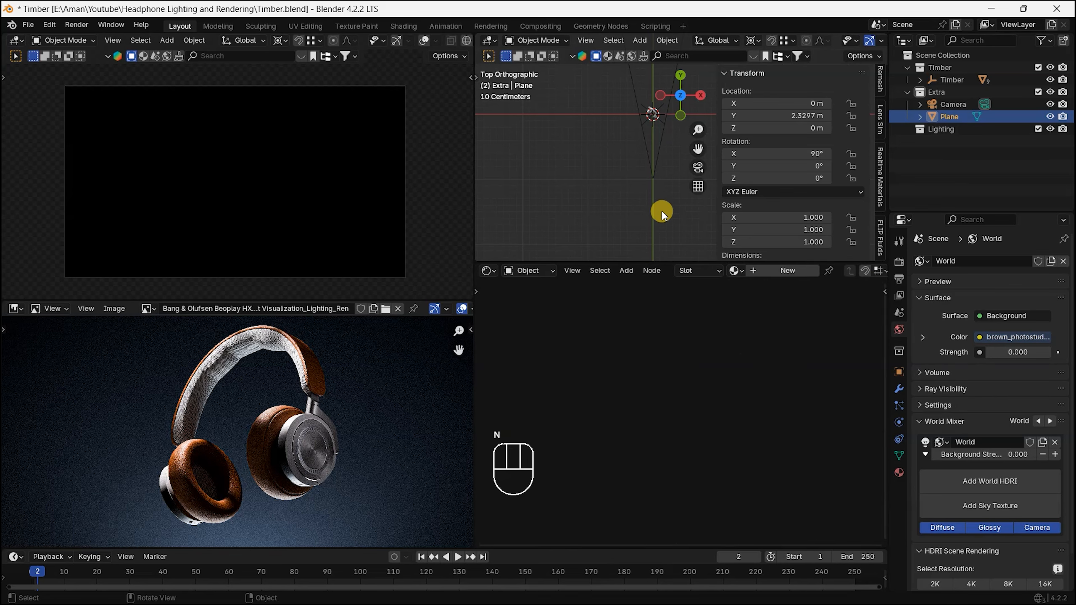
{"action": "key", "text": "n"}
Step: Create a new material for the background plane and name it BG
{"action": "middle_click_drag", "start_coordinate": [652, 132], "coordinate": [769, 238]}
{"action": "left_click", "coordinate": [780, 271]}
{"action": "left_click", "coordinate": [812, 272]}
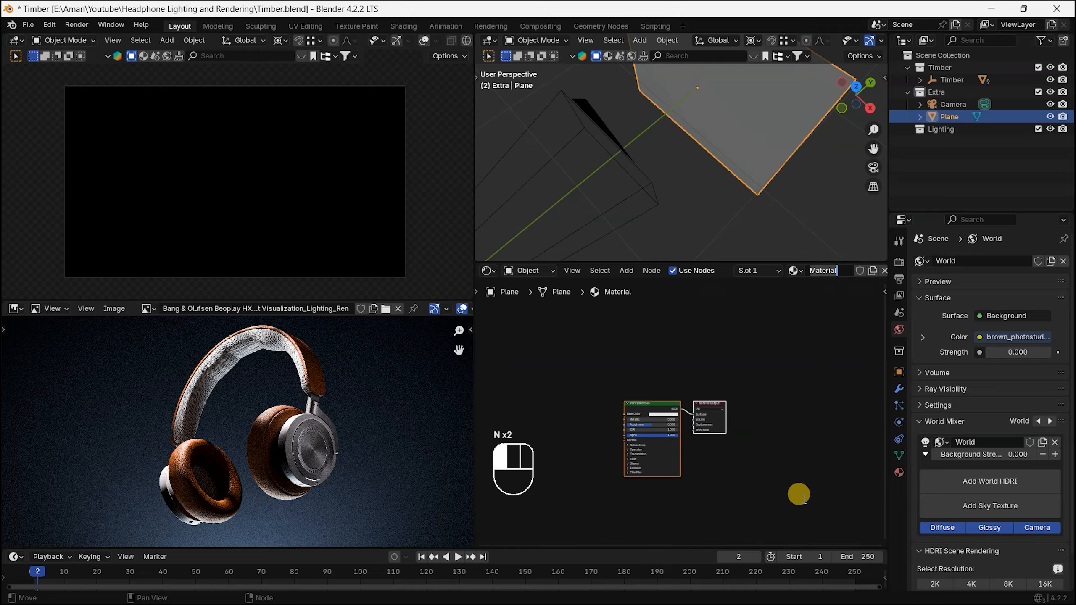
{"action": "left_click", "coordinate": [804, 499]}
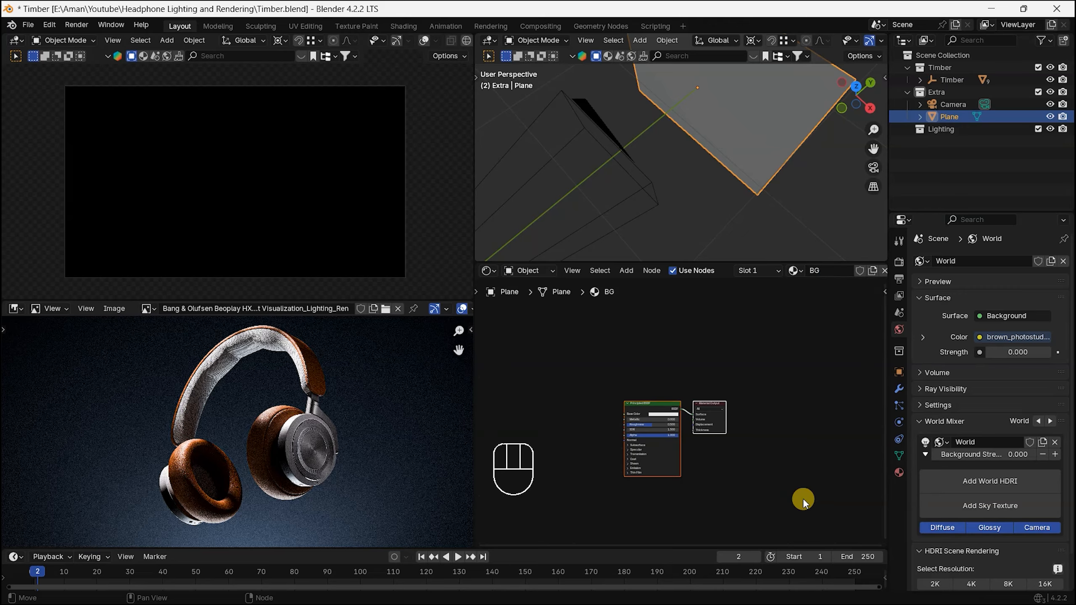
Step: Set the BG material's base color by sampling the dark blue background below the headphones in the reference render
{"action": "scroll", "coordinate": [653, 413], "scroll_direction": "up", "scroll_amount": 4}
{"action": "scroll", "coordinate": [644, 411], "scroll_direction": "up", "scroll_amount": 3}
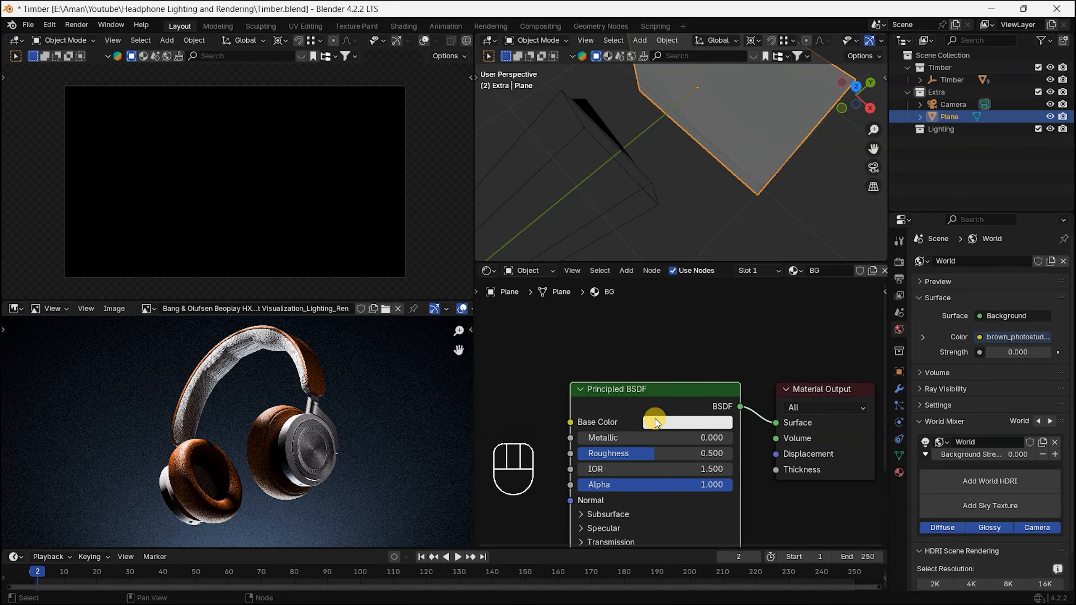
{"action": "left_click", "coordinate": [711, 385]}
{"action": "left_click", "coordinate": [817, 322]}
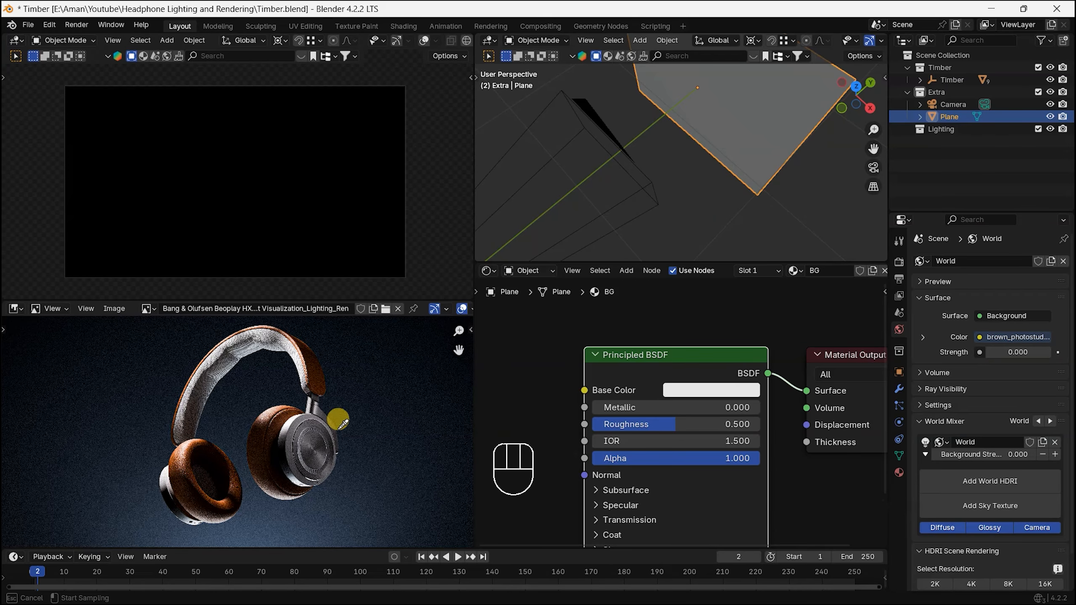
{"action": "left_click", "coordinate": [292, 519]}
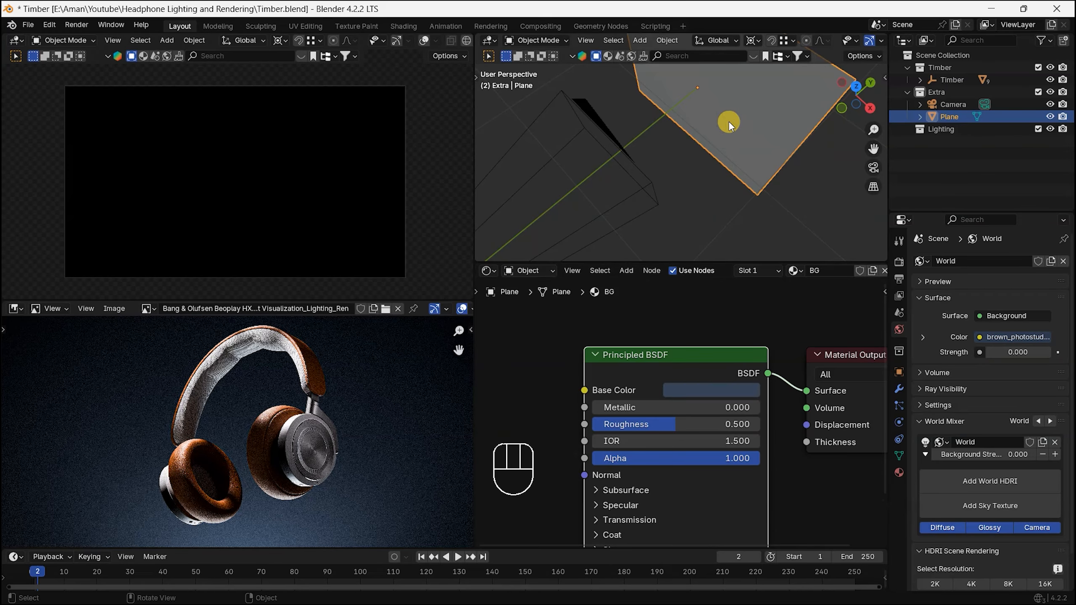
Step: Snap the 3D cursor to the background plane's origin
{"action": "left_click_drag", "start_coordinate": [729, 122], "coordinate": [752, 186], "text": "alt"}
{"action": "key", "text": "shift+s"}
{"action": "left_click", "coordinate": [755, 182]}
{"action": "scroll", "coordinate": [752, 186], "scroll_direction": "down", "scroll_amount": 3, "text": "alt"}
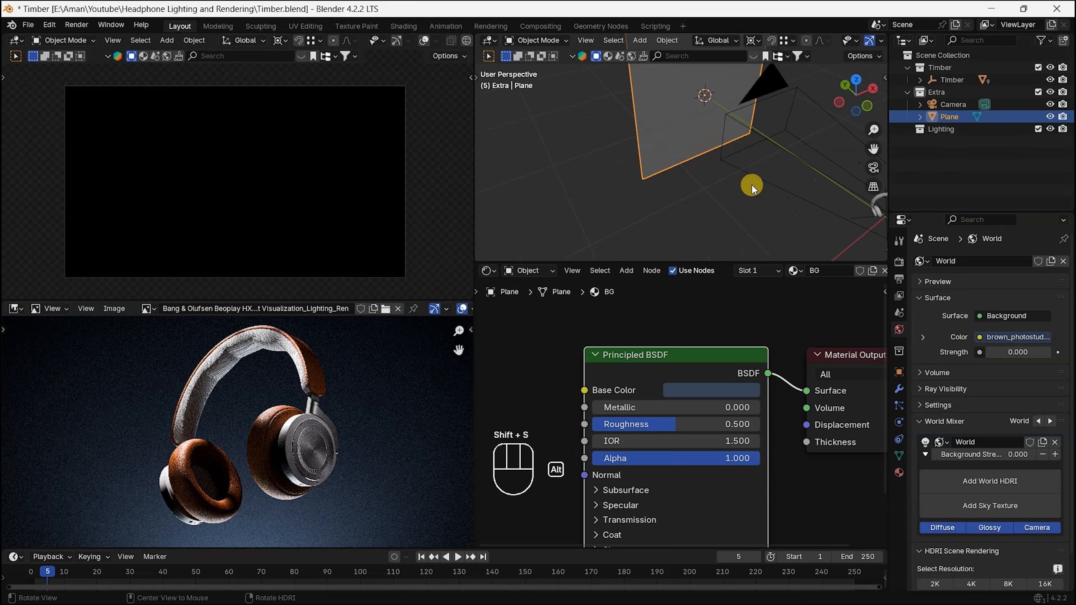
Step: Add a point light at the 3D cursor in the Lighting collection
{"action": "left_click", "coordinate": [943, 129]}
{"action": "key", "text": "shift+a"}
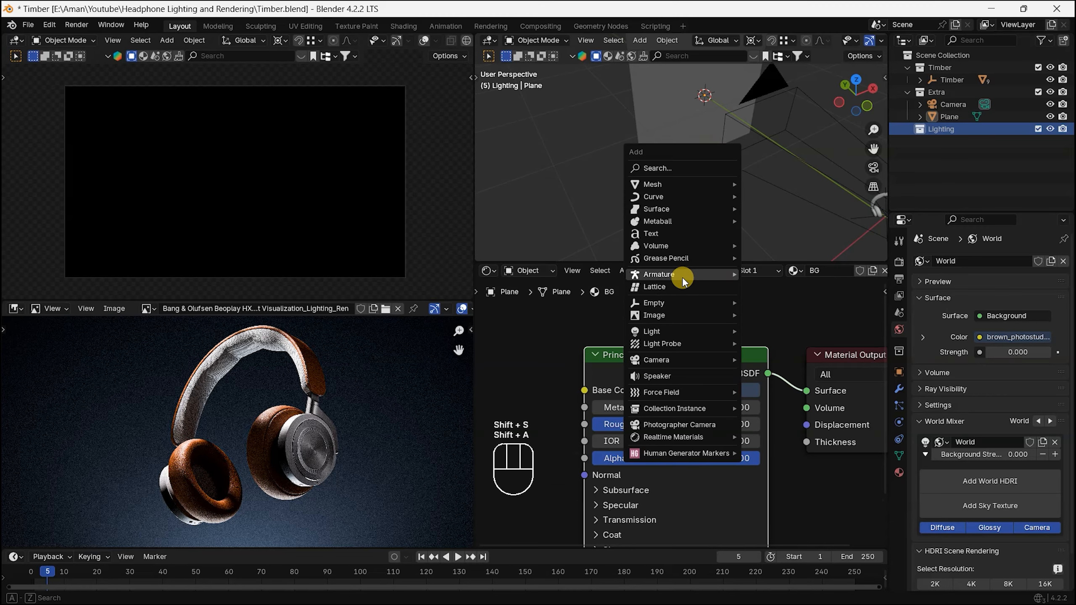
{"action": "mouse_move", "coordinate": [655, 331]}
{"action": "left_click", "coordinate": [793, 331]}
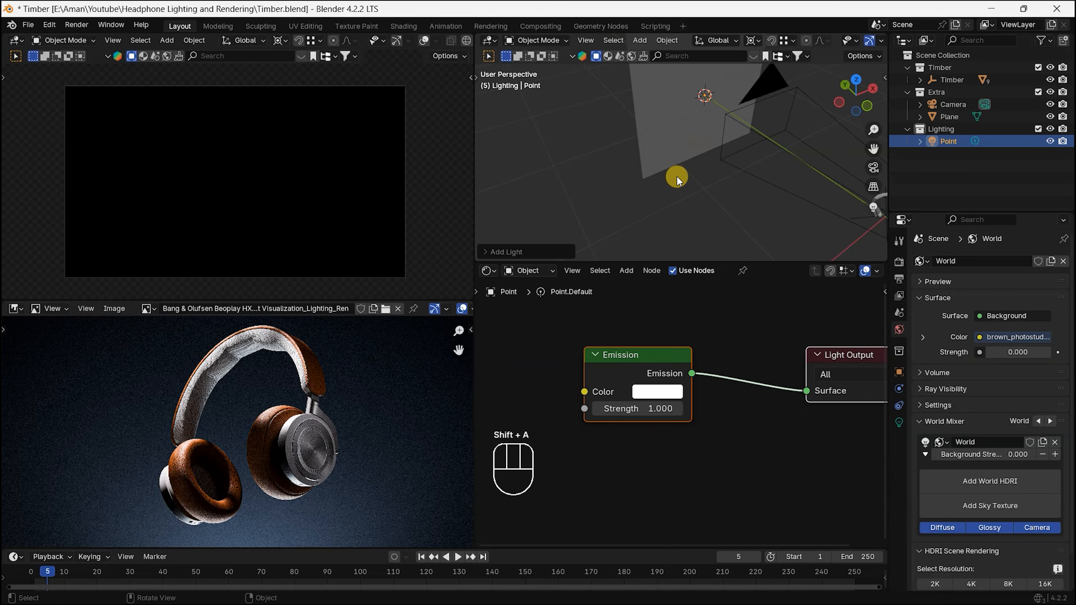
Step: Move the point light along the Y axis to about 2.14 m, just in front of the background plane
{"action": "scroll", "coordinate": [675, 123], "scroll_direction": "down", "scroll_amount": 2}
{"action": "left_click_drag", "start_coordinate": [673, 117], "coordinate": [683, 125], "text": "alt"}
{"action": "key", "text": "g"}
{"action": "key", "text": "y"}
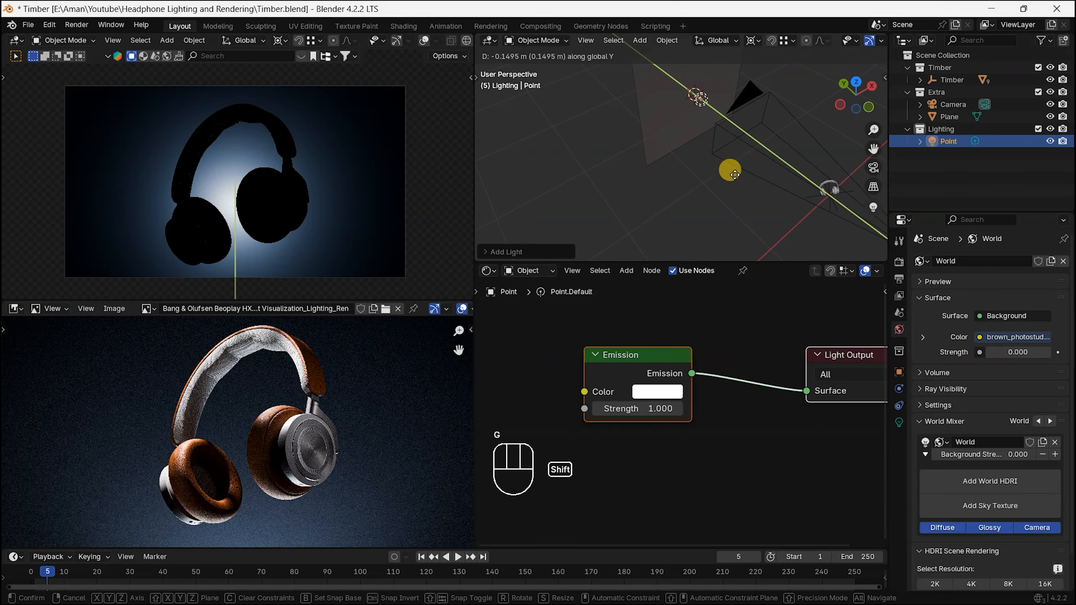
{"action": "left_click", "coordinate": [698, 101]}
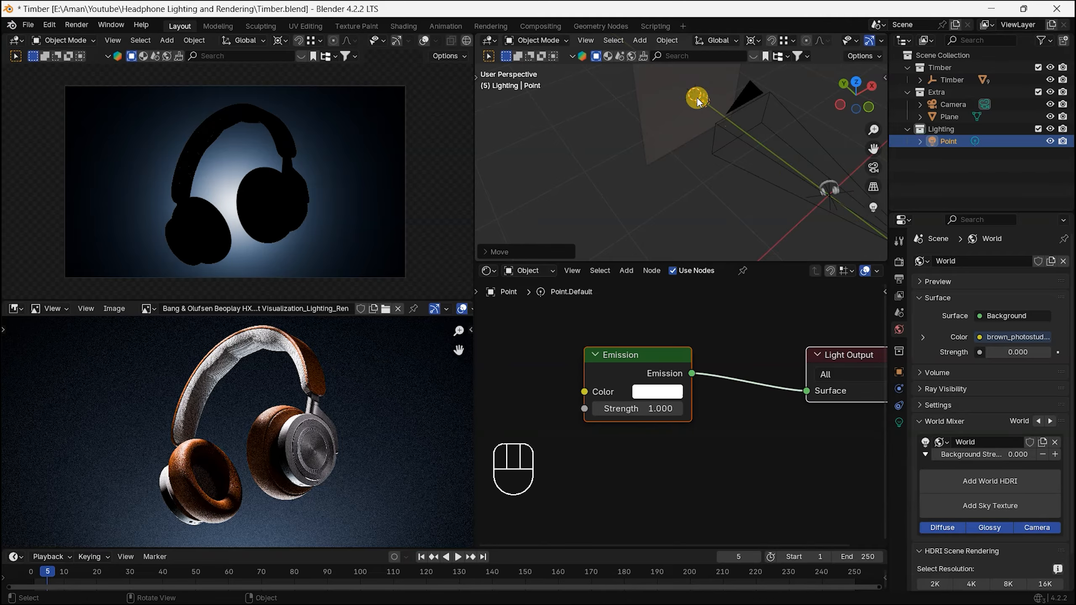
Step: Lower the point light along the Z axis to about -0.32 m so its glow sits at the bottom of the frame
{"action": "key", "text": "KP_1"}
{"action": "scroll", "coordinate": [326, 407], "scroll_direction": "down", "scroll_amount": 2}
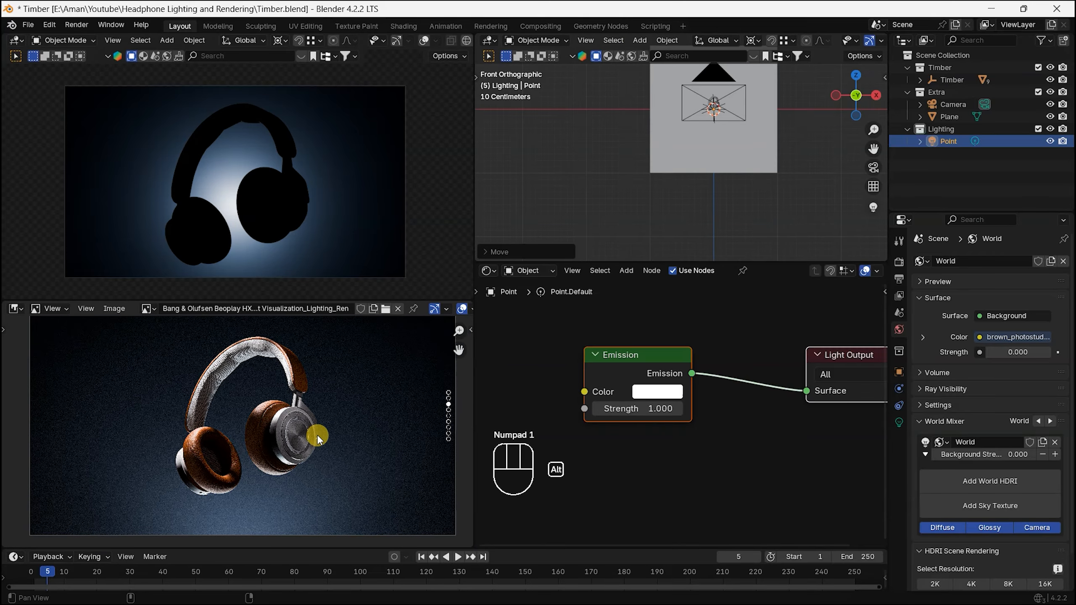
{"action": "scroll", "coordinate": [802, 118], "scroll_direction": "up", "scroll_amount": 2}
{"action": "key", "text": "g"}
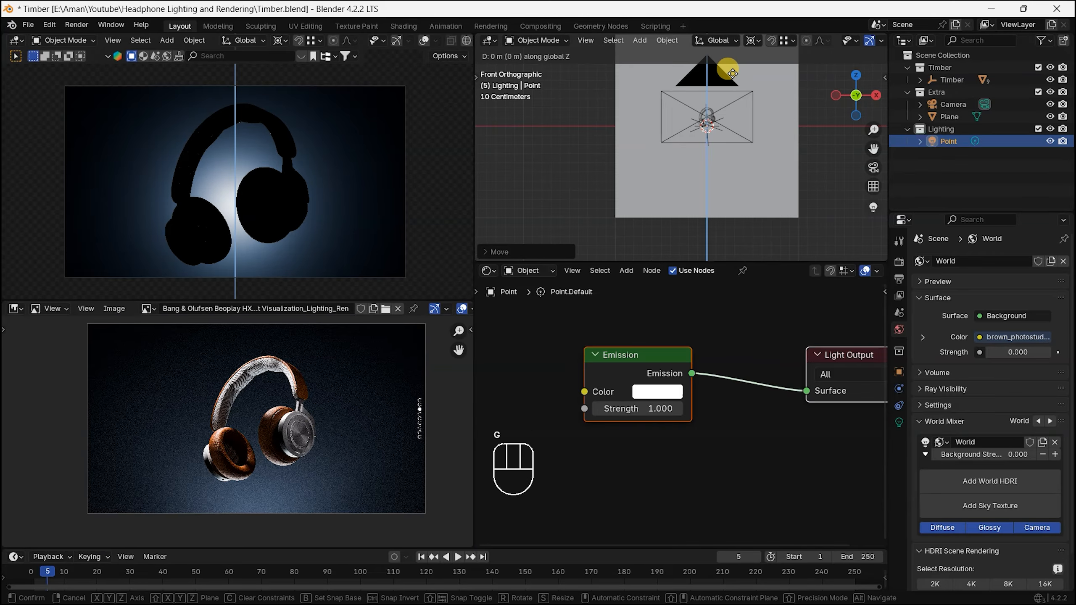
{"action": "left_click", "coordinate": [729, 142]}
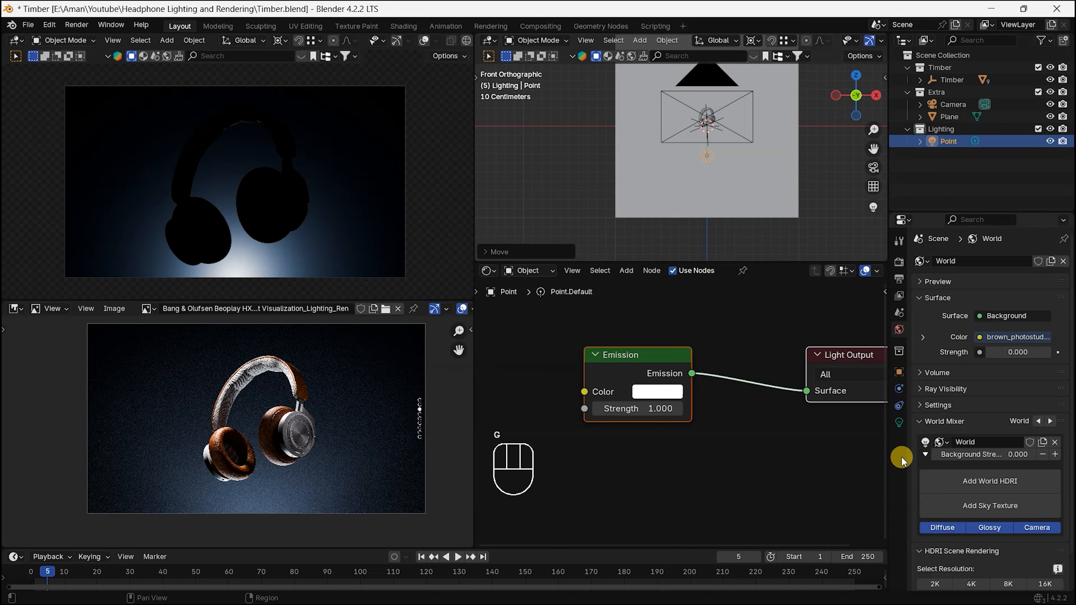
Step: Increase the point light's size to about 0.221 m
{"action": "left_click", "coordinate": [900, 410]}
{"action": "left_click", "coordinate": [899, 423]}
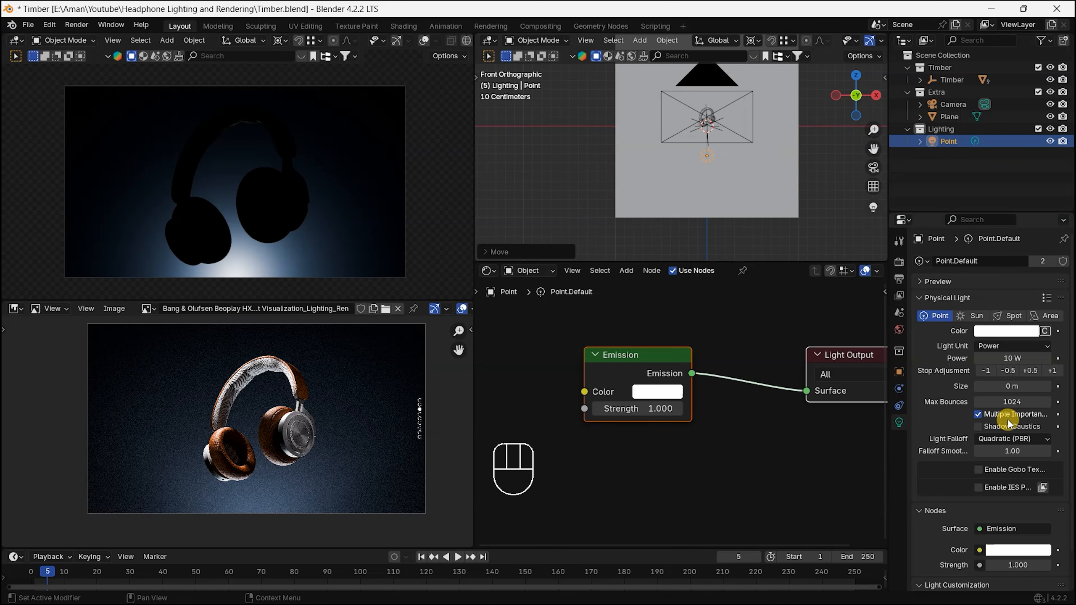
{"action": "left_click_drag", "start_coordinate": [1015, 382], "coordinate": [1028, 381], "text": "shift"}
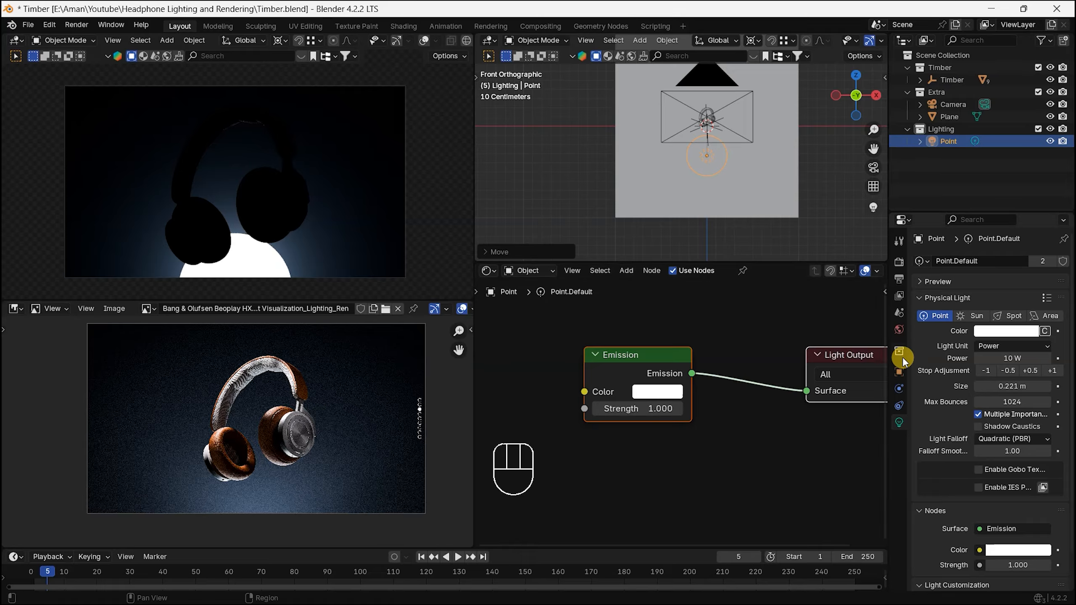
Step: Disable the point light's ray visibility to the camera
{"action": "left_click", "coordinate": [901, 372]}
{"action": "left_click", "coordinate": [938, 519]}
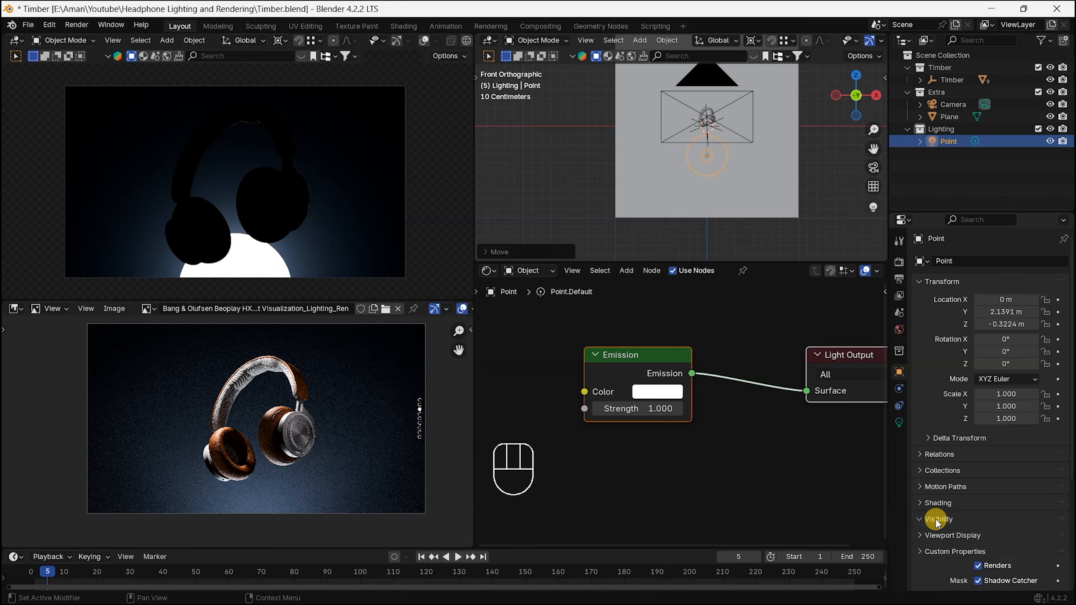
{"action": "scroll", "coordinate": [941, 509], "scroll_direction": "down", "scroll_amount": 4}
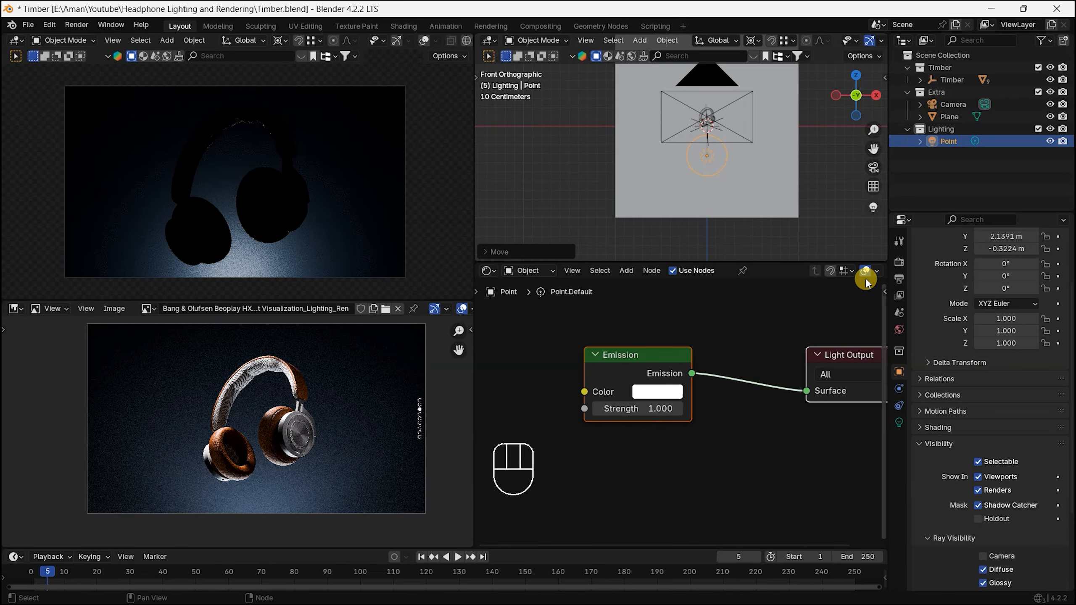
Step: Set the point light's size to 0.2 m
{"action": "middle_click_drag", "start_coordinate": [758, 213], "coordinate": [753, 233], "text": "shift"}
{"action": "left_click", "coordinate": [899, 422]}
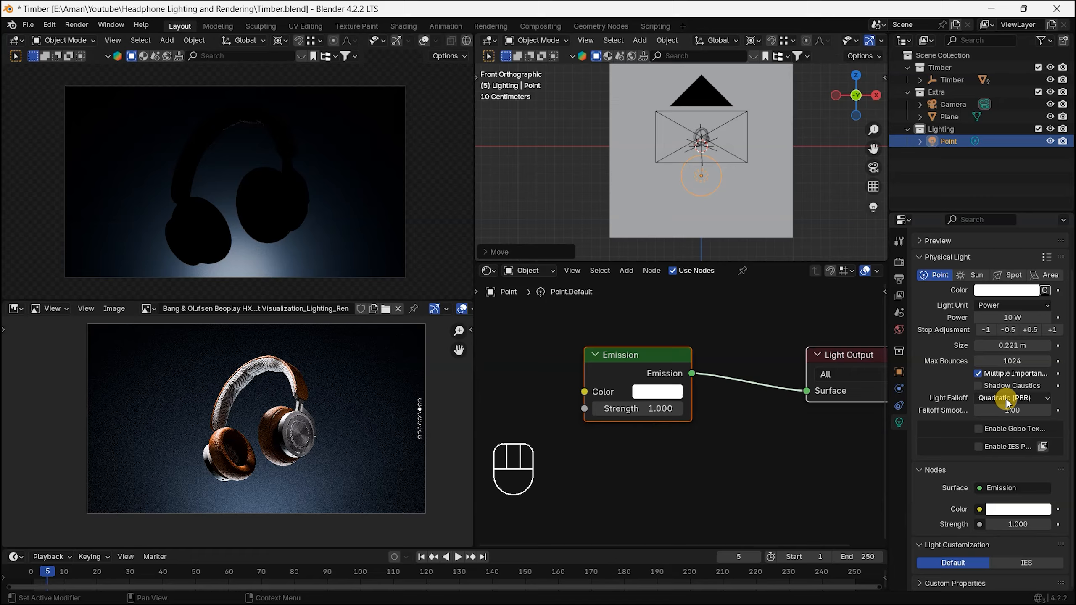
{"action": "left_click", "coordinate": [1010, 346]}
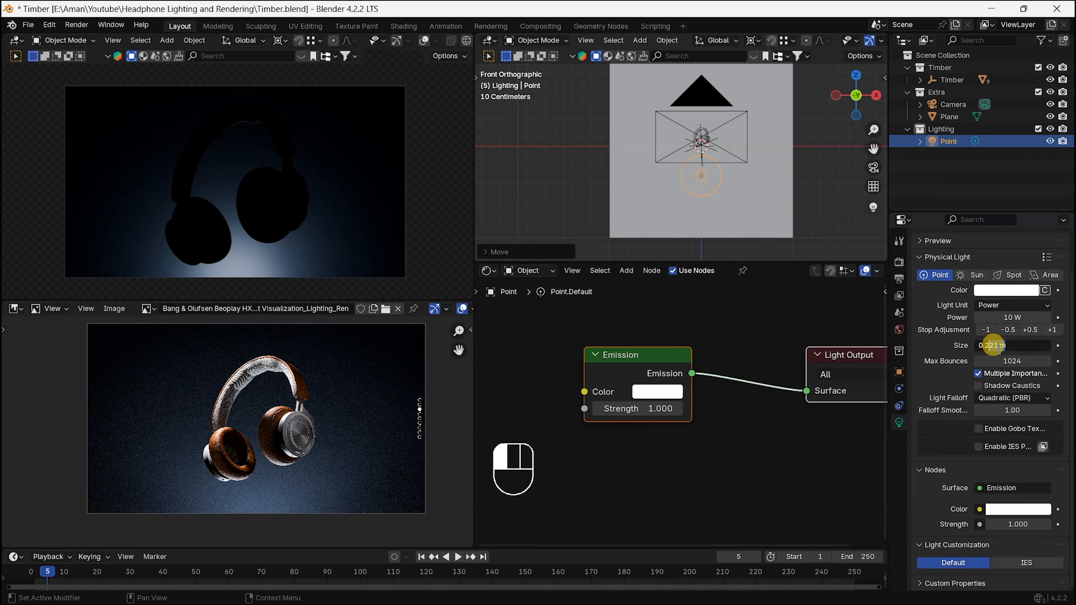
{"action": "type", "text": "0.20"}
{"action": "key", "text": "Return"}
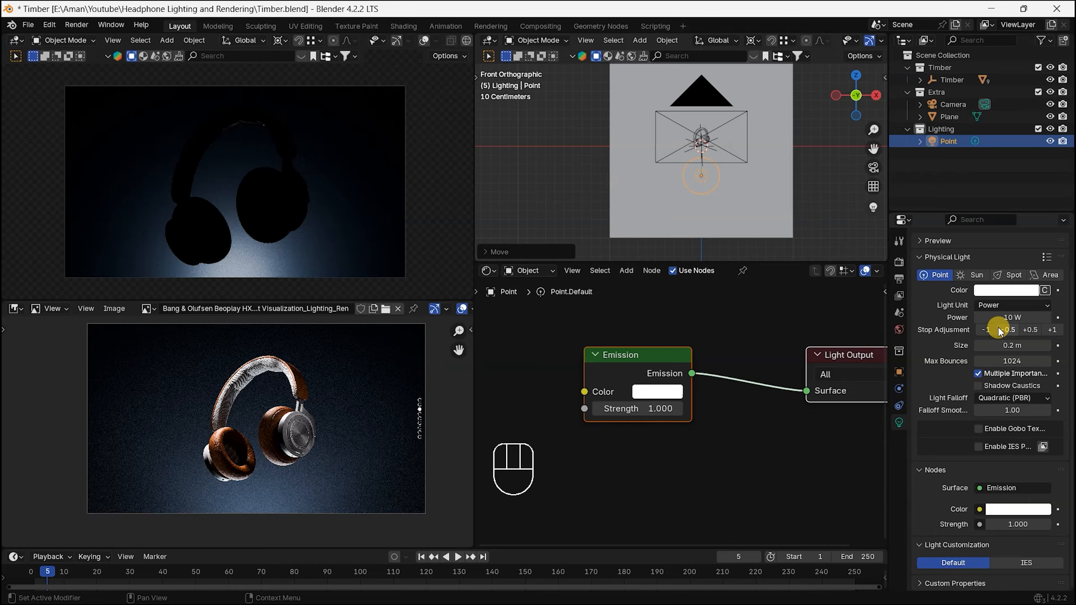
Step: Lower the point light further along the Z axis, well below the camera frame, and set its power to 120 W
{"action": "scroll", "coordinate": [752, 212], "scroll_direction": "up", "scroll_amount": 1}
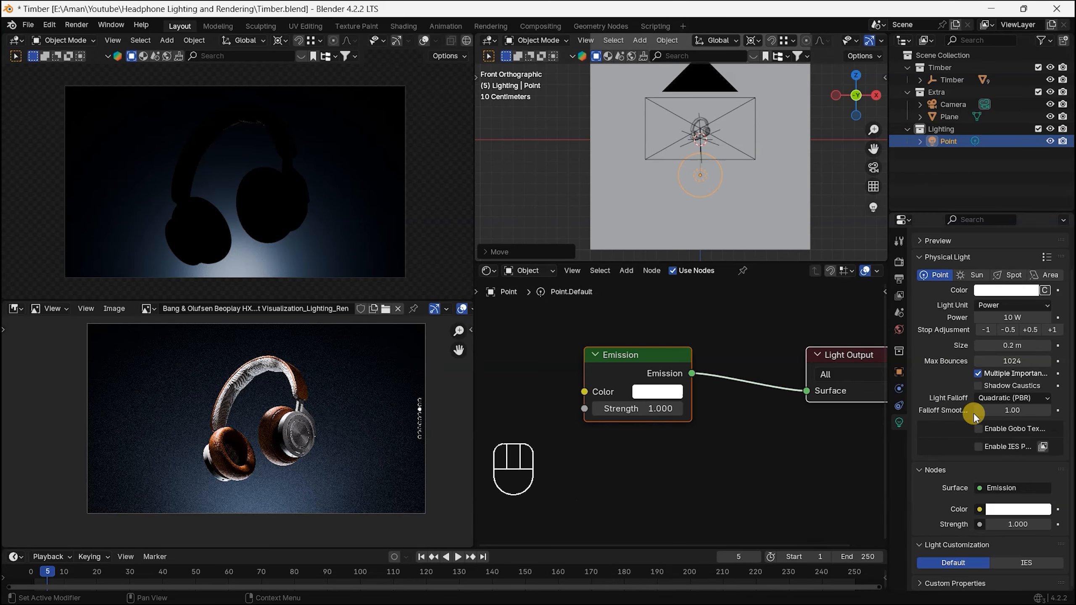
{"action": "left_click_drag", "start_coordinate": [1013, 317], "coordinate": [1047, 318], "text": "shift"}
{"action": "key", "text": "g"}
{"action": "key", "text": "z"}
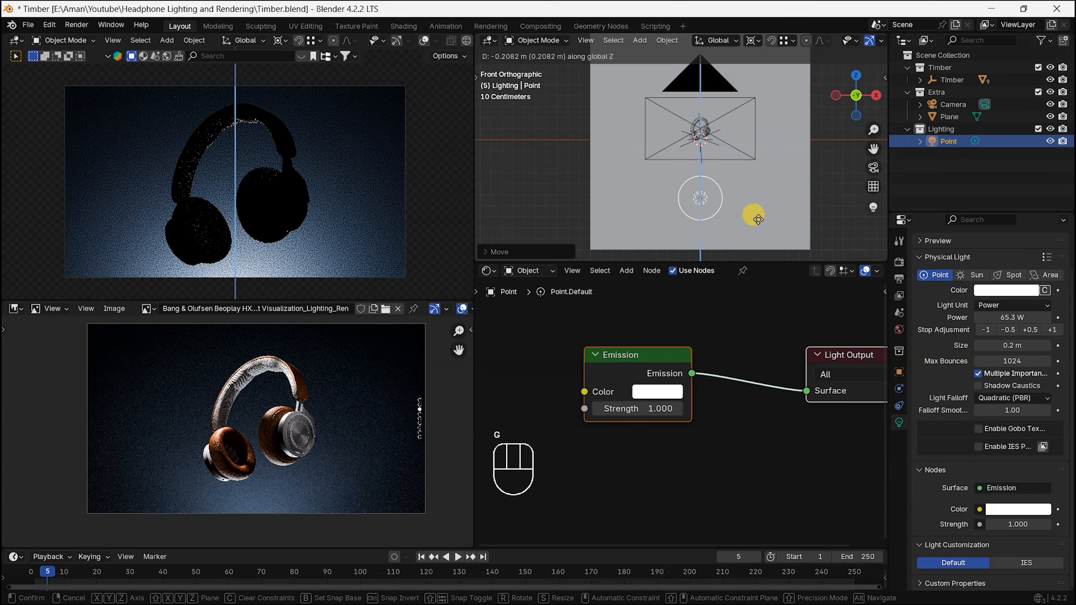
{"action": "left_click", "coordinate": [746, 99], "text": "shift"}
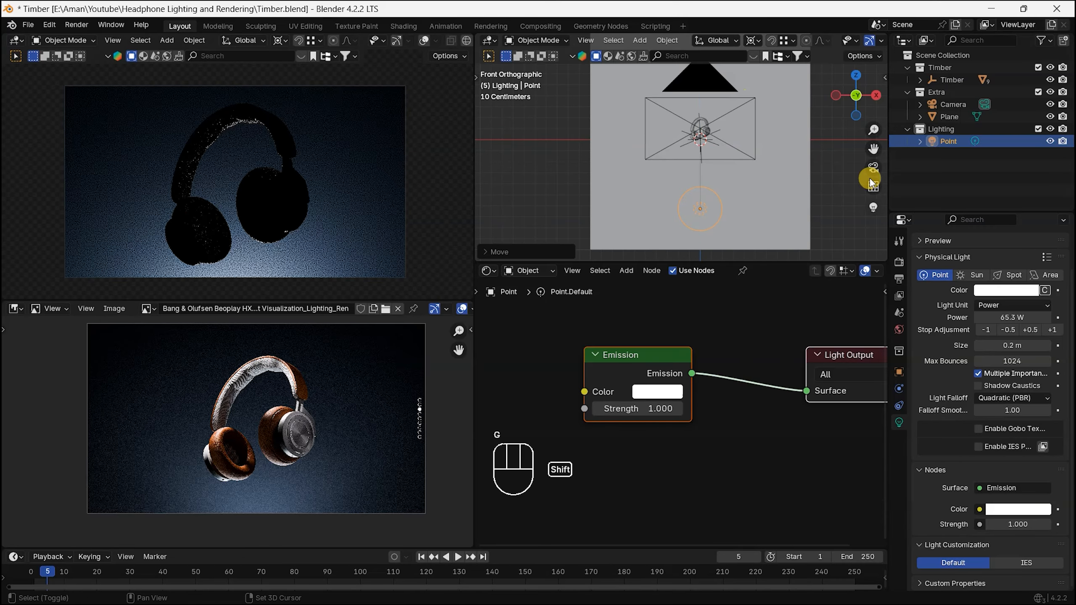
{"action": "double_click", "coordinate": [1020, 317]}
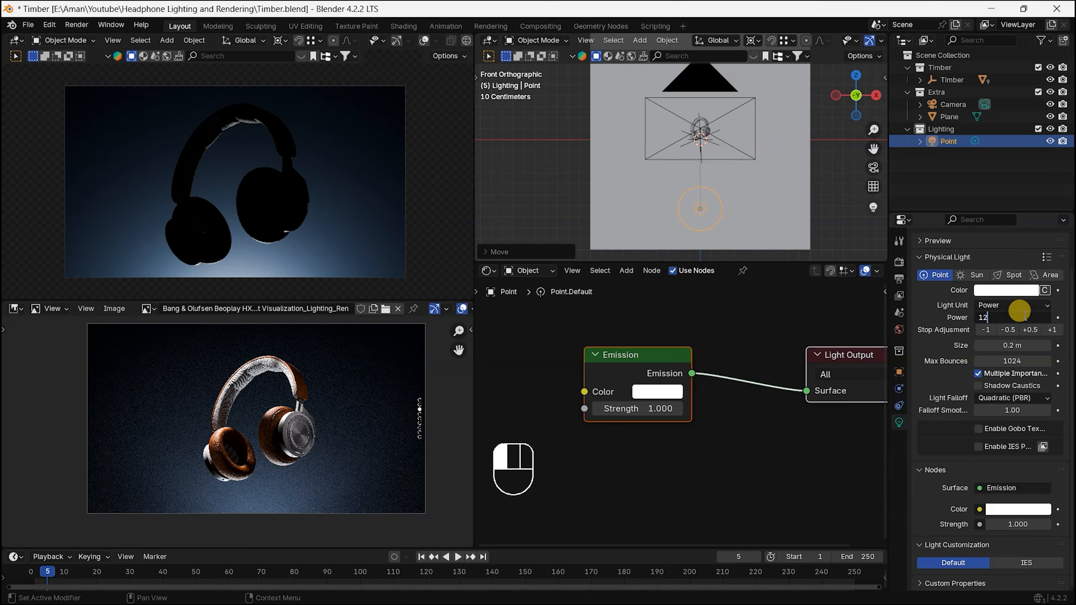
{"action": "key", "text": "Return"}
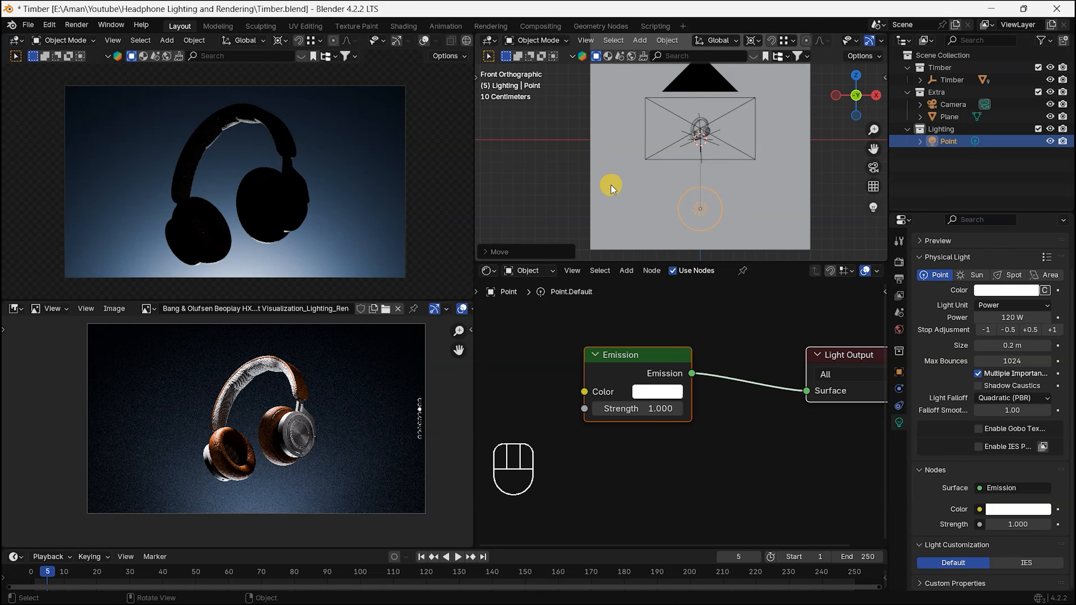
Step: Check the light spill on the headband, and select all the BeoPlay HX Timber headphone meshes parented to the Timber empty
{"action": "scroll", "coordinate": [433, 156], "scroll_direction": "up", "scroll_amount": 5}
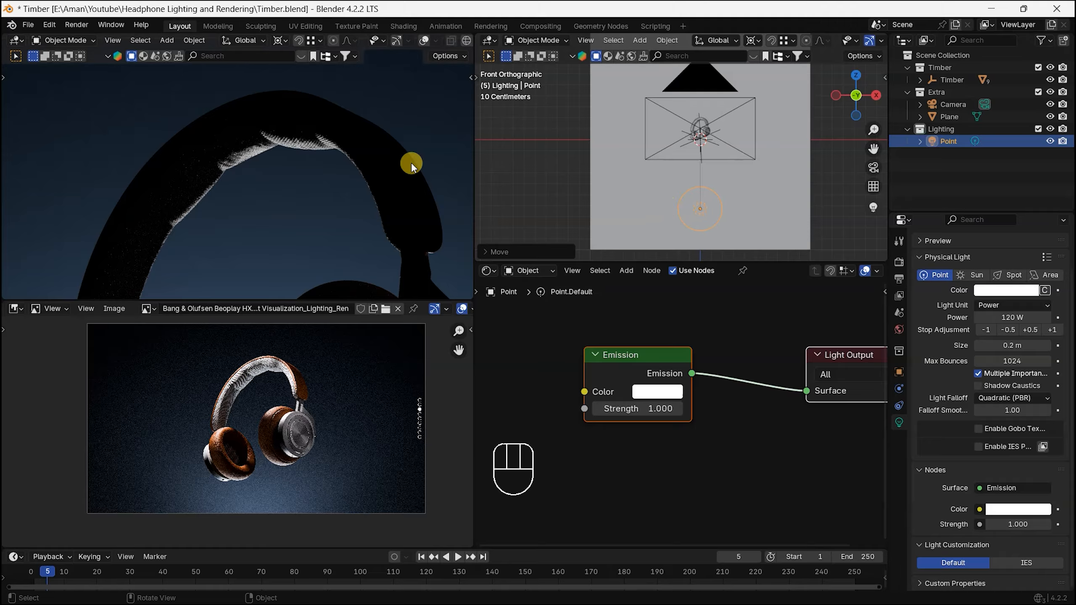
{"action": "middle_click_drag", "start_coordinate": [298, 174], "coordinate": [303, 87], "text": "shift"}
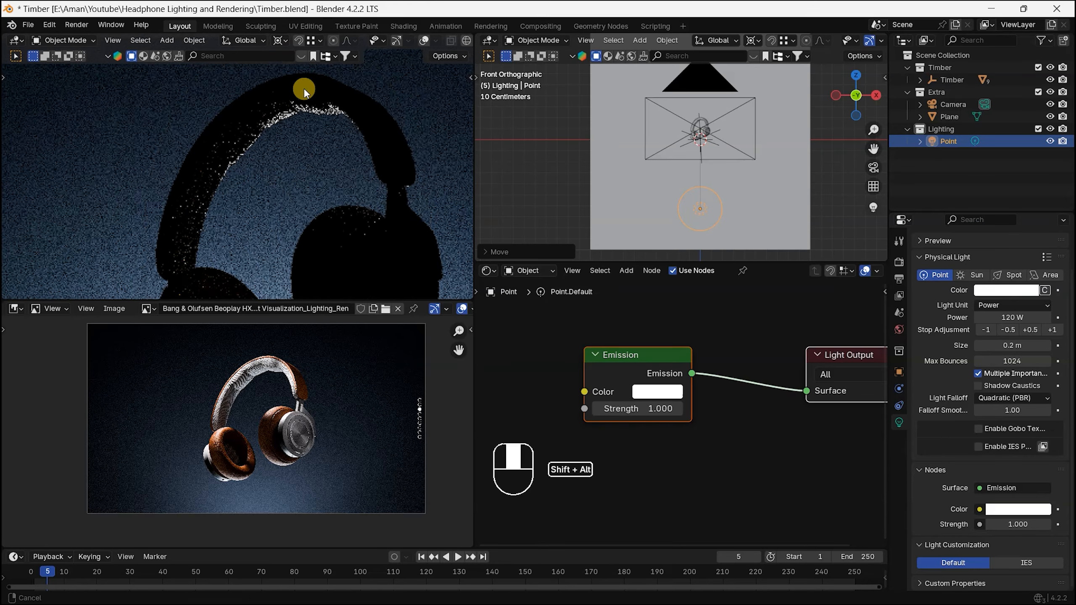
{"action": "scroll", "coordinate": [300, 120], "scroll_direction": "down", "scroll_amount": 4}
{"action": "left_click_drag", "start_coordinate": [689, 121], "coordinate": [732, 170], "text": "alt"}
{"action": "left_click_drag", "start_coordinate": [738, 208], "coordinate": [652, 119], "text": "alt+shift"}
{"action": "scroll", "coordinate": [653, 120], "scroll_direction": "down", "scroll_amount": 4}
{"action": "left_click", "coordinate": [939, 79]}
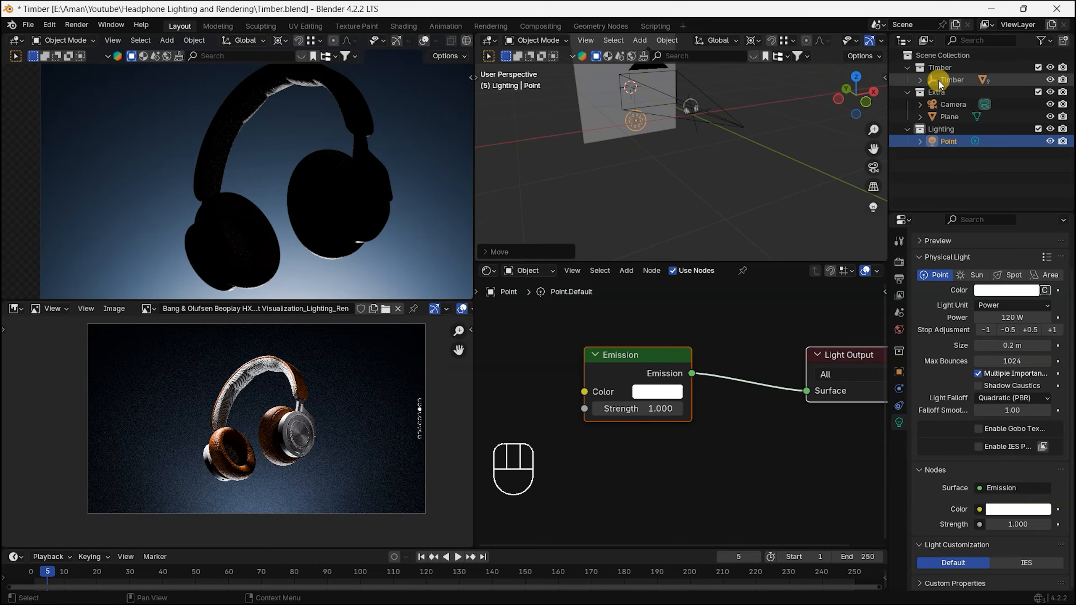
{"action": "left_click", "coordinate": [920, 80]}
{"action": "right_click", "coordinate": [960, 78]}
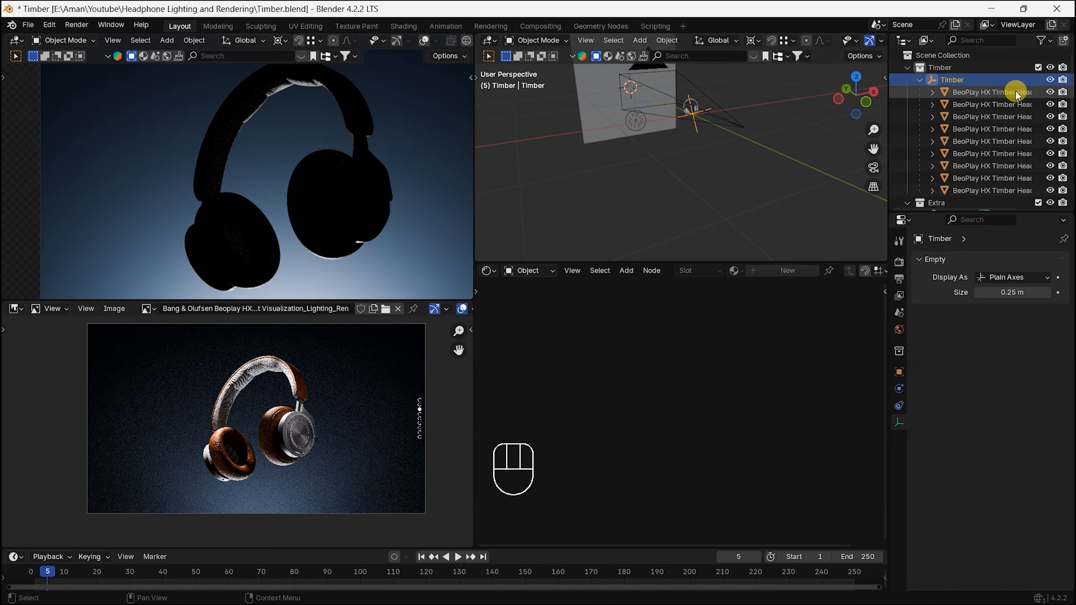
{"action": "left_click", "coordinate": [978, 82]}
{"action": "left_click", "coordinate": [976, 91]}
{"action": "left_click", "coordinate": [987, 190], "text": "shift"}
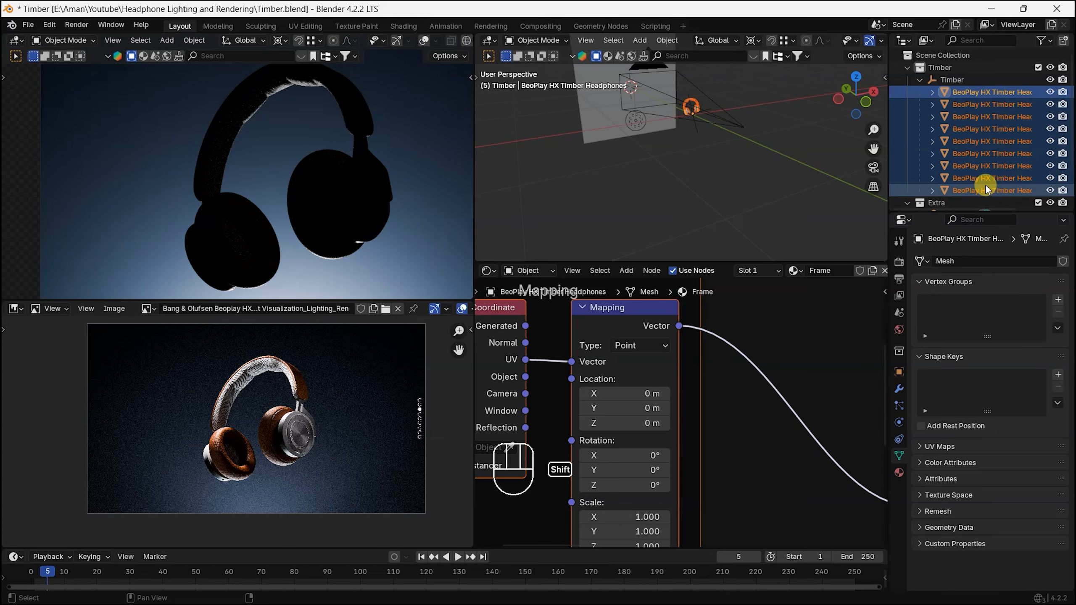
Step: Add the point light to the headphone mesh selection as the active object, keeping the background plane out of the selection
{"action": "key", "text": "KP_Decimal"}
{"action": "left_click_drag", "start_coordinate": [728, 137], "coordinate": [629, 200], "text": "alt+shift"}
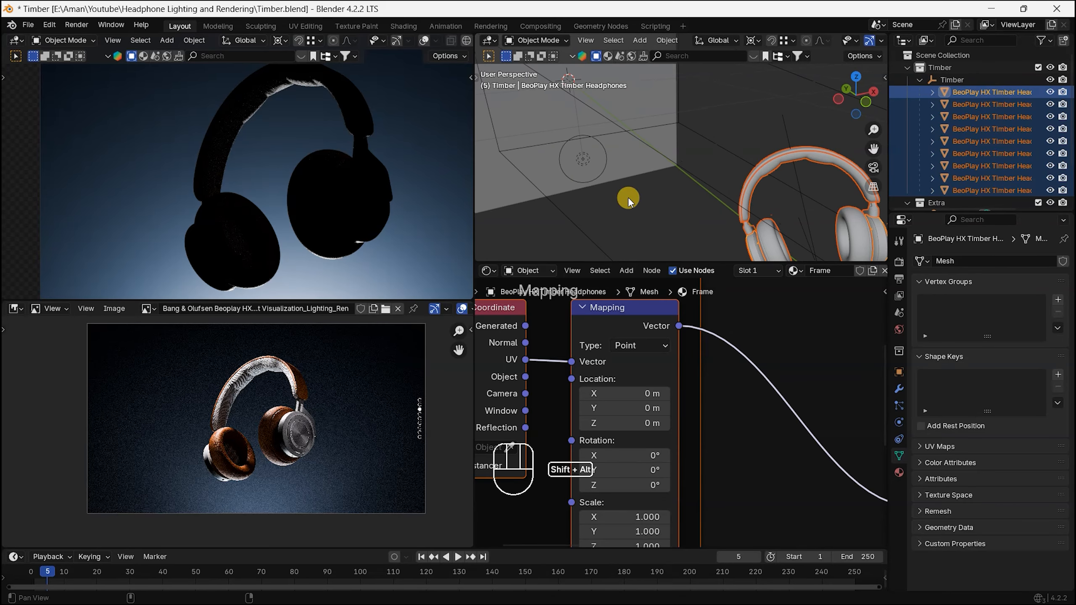
{"action": "left_click", "coordinate": [572, 163], "text": "shift"}
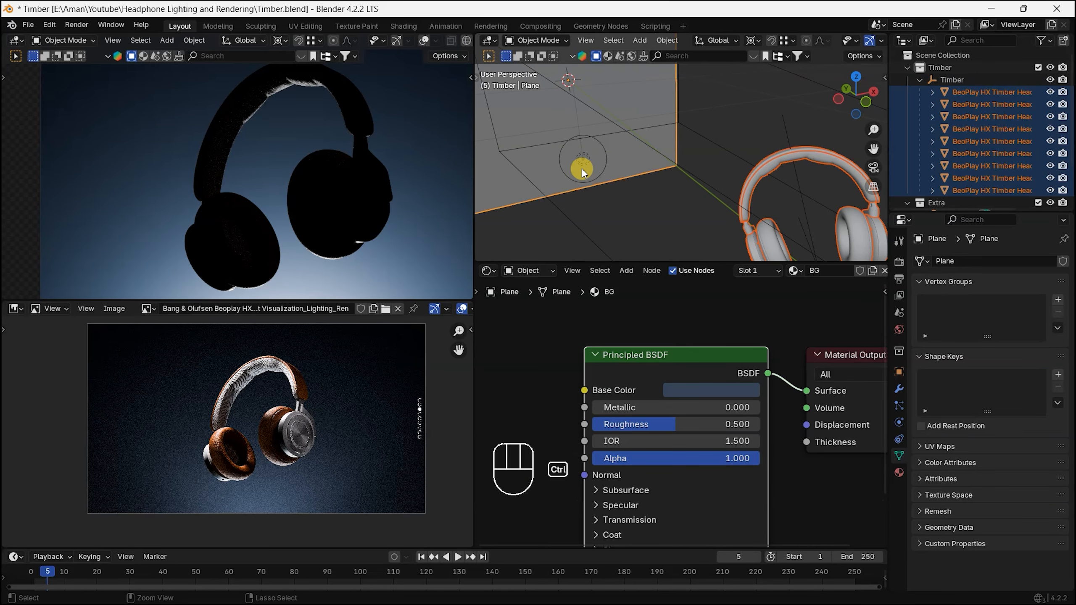
{"action": "key", "text": "ctrl+z"}
{"action": "left_click", "coordinate": [587, 163], "text": "shift"}
{"action": "left_click_drag", "start_coordinate": [587, 163], "coordinate": [676, 160], "text": "alt+shift"}
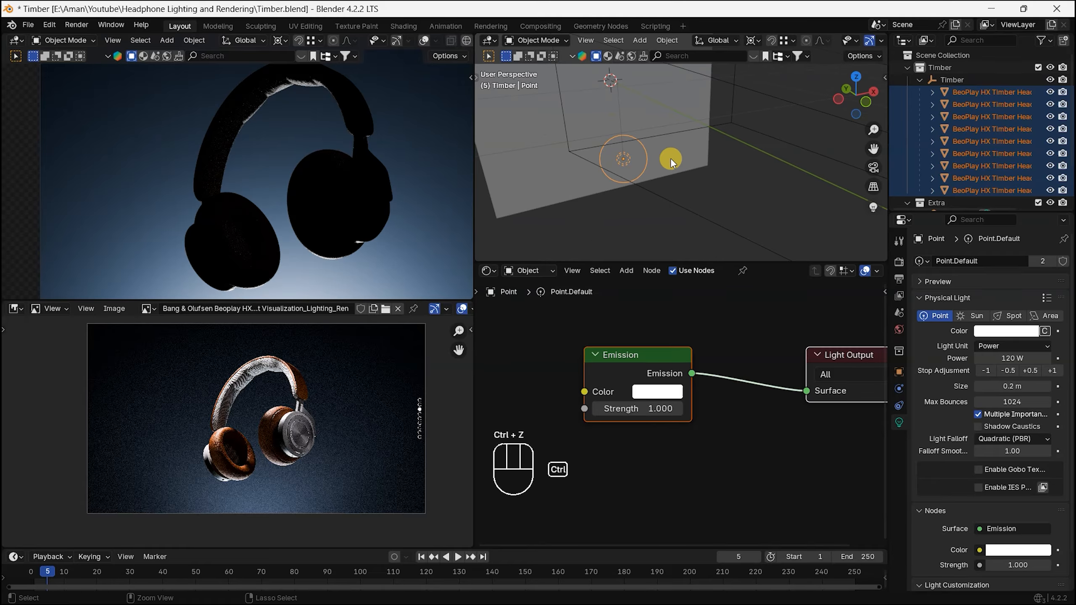
Step: Try linking the headphone meshes to the point light as included light receivers, and undo the link
{"action": "key", "text": "ctrl+l"}
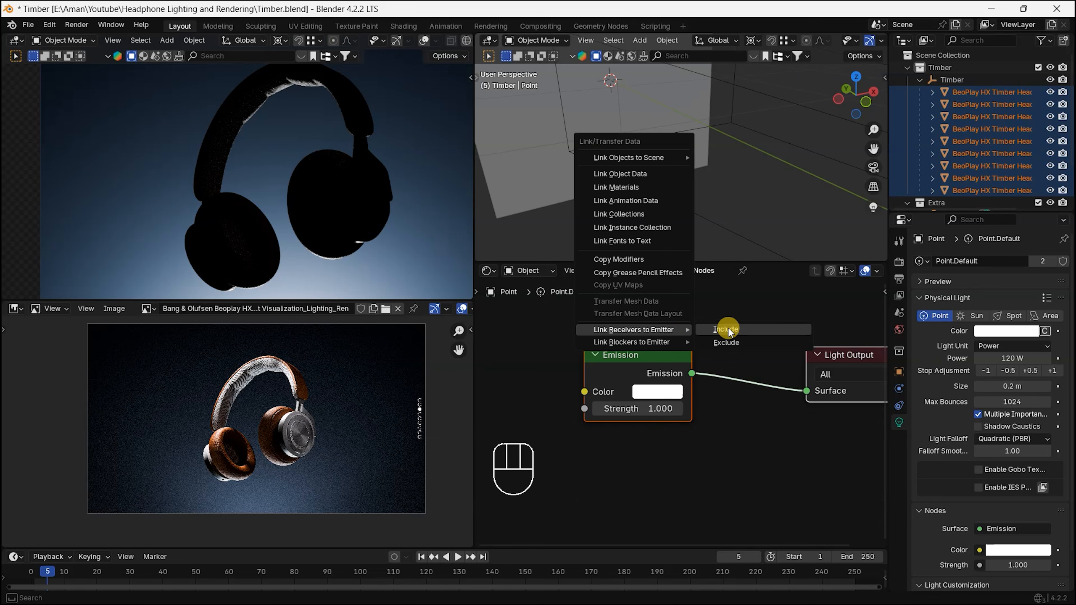
{"action": "left_click", "coordinate": [744, 333]}
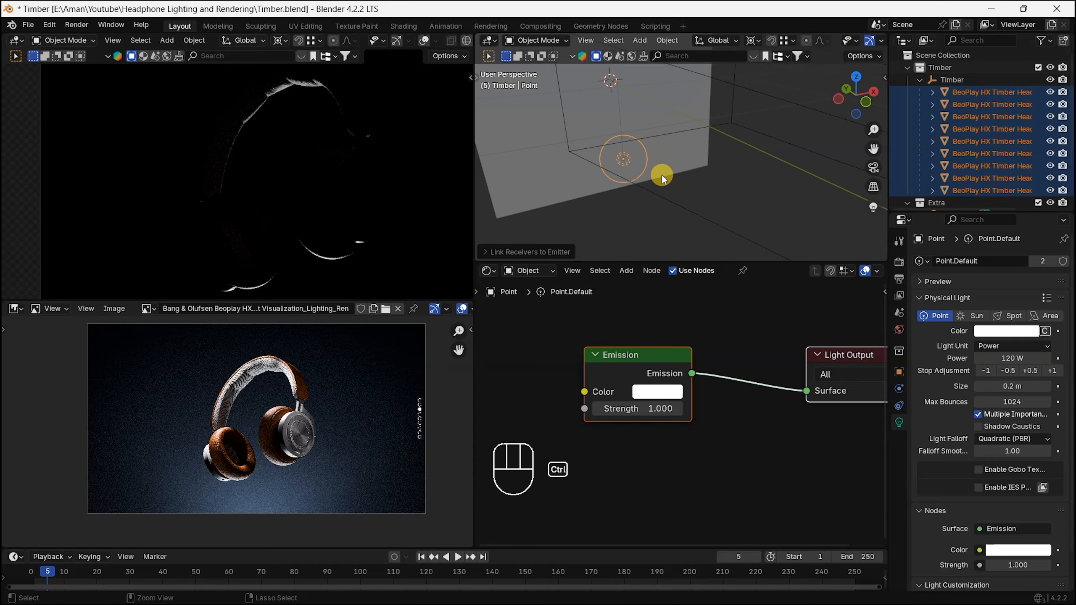
{"action": "key", "text": "ctrl+z"}
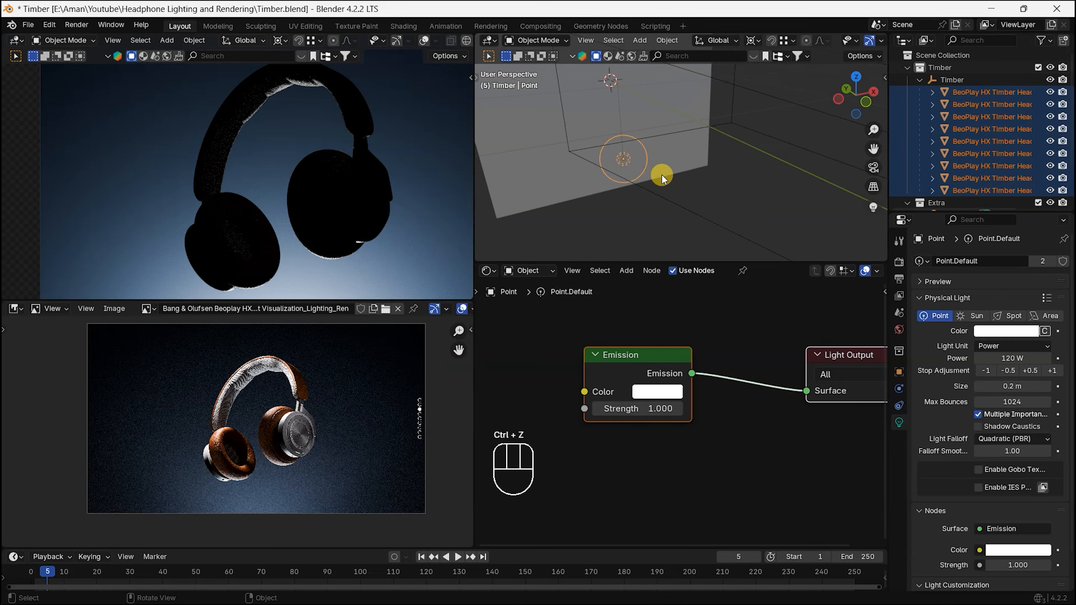
Step: Link the headphone meshes to the point light as excluded receivers so it lights only the background
{"action": "key", "text": "ctrl+l"}
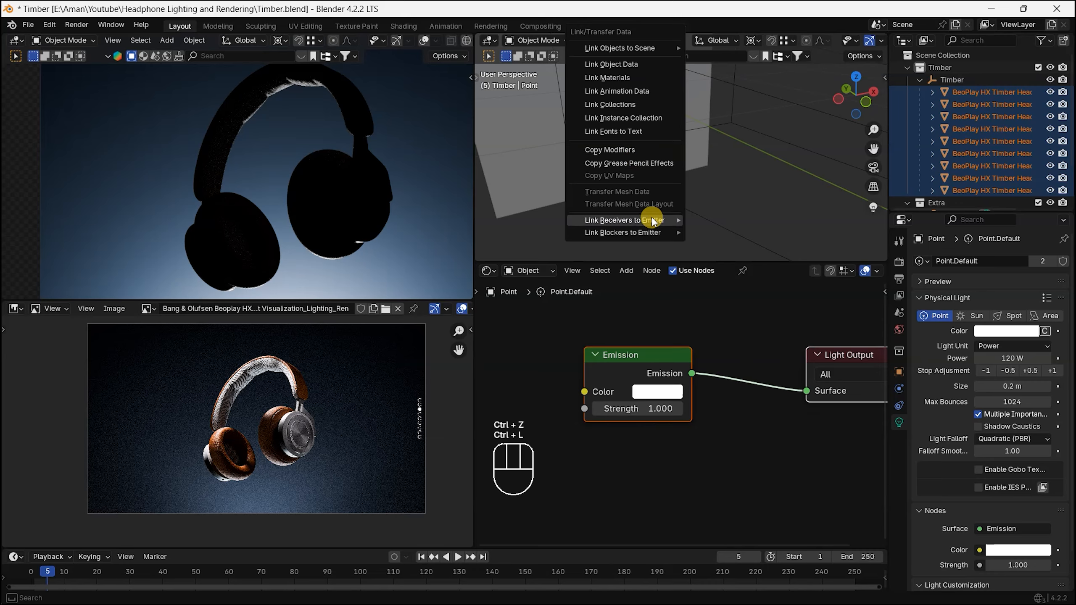
{"action": "mouse_move", "coordinate": [653, 220]}
{"action": "left_click", "coordinate": [739, 238]}
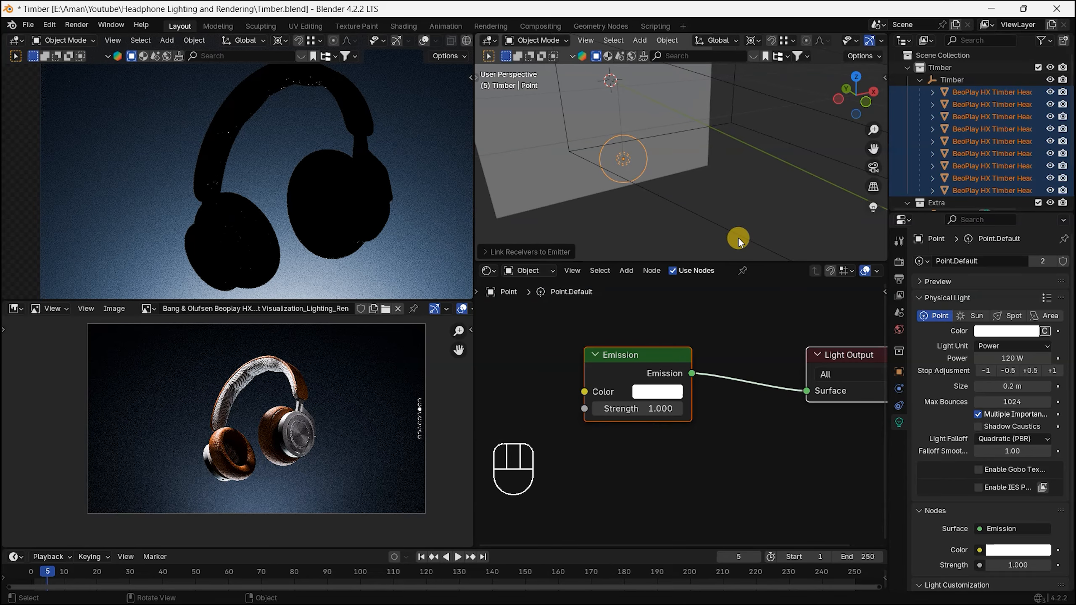
{"action": "scroll", "coordinate": [359, 212], "scroll_direction": "down", "scroll_amount": 1}
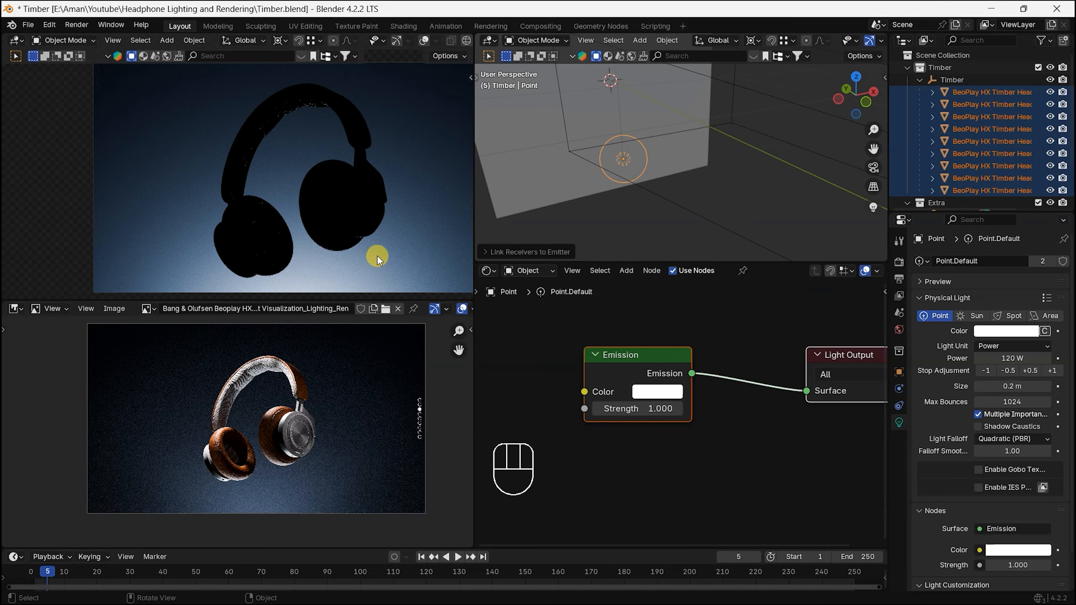
{"action": "key", "text": "shift+alt"}
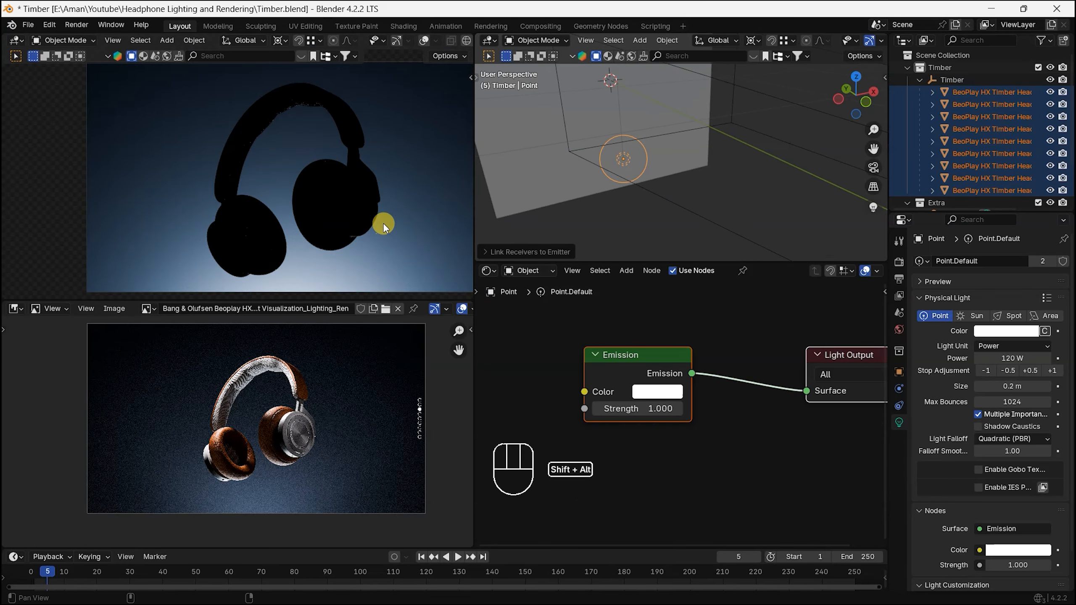
{"action": "middle_click_drag", "start_coordinate": [384, 191], "coordinate": [366, 193], "text": "alt+shift"}
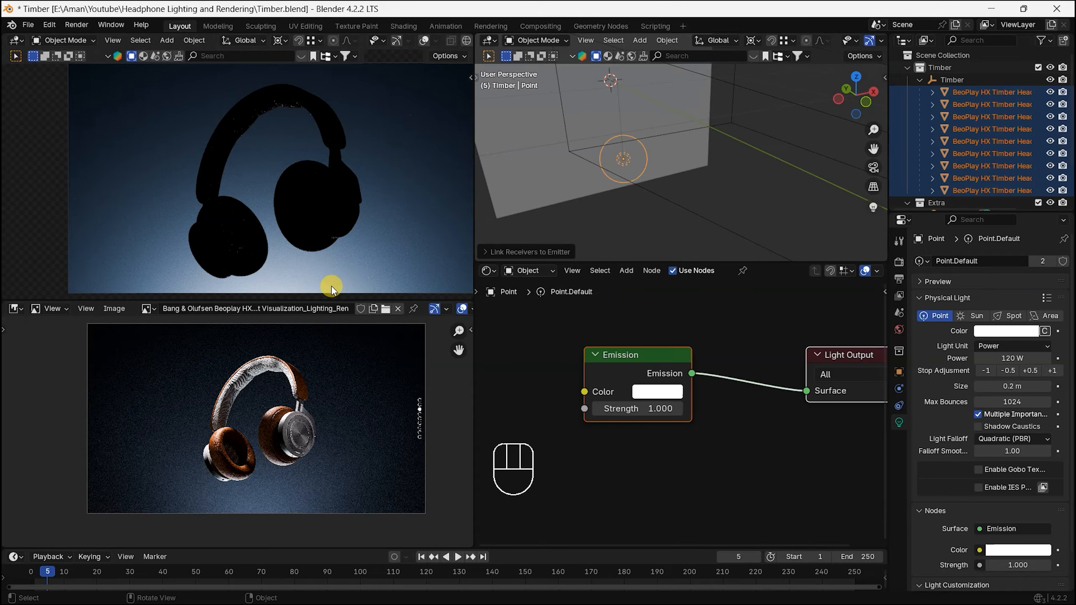
{"action": "middle_click_drag", "start_coordinate": [328, 231], "coordinate": [320, 234], "text": "alt+shift"}
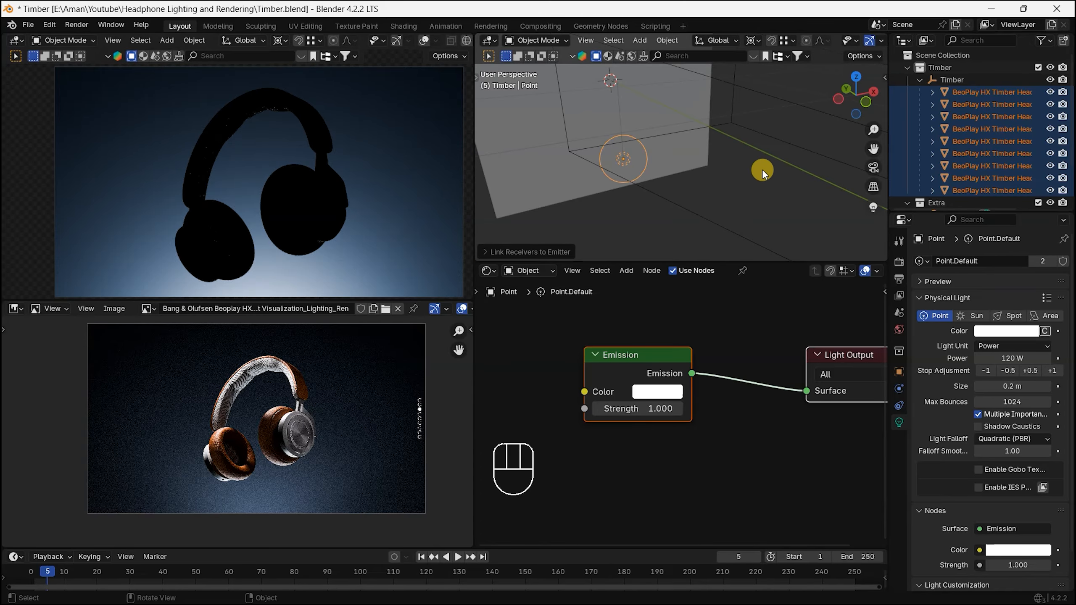
Step: Collapse the Timber empty's hierarchy and add a sphere-shaped empty to the Timber collection
{"action": "scroll", "coordinate": [881, 126], "scroll_direction": "down", "scroll_amount": 1}
{"action": "left_click", "coordinate": [919, 80]}
{"action": "left_click", "coordinate": [958, 79]}
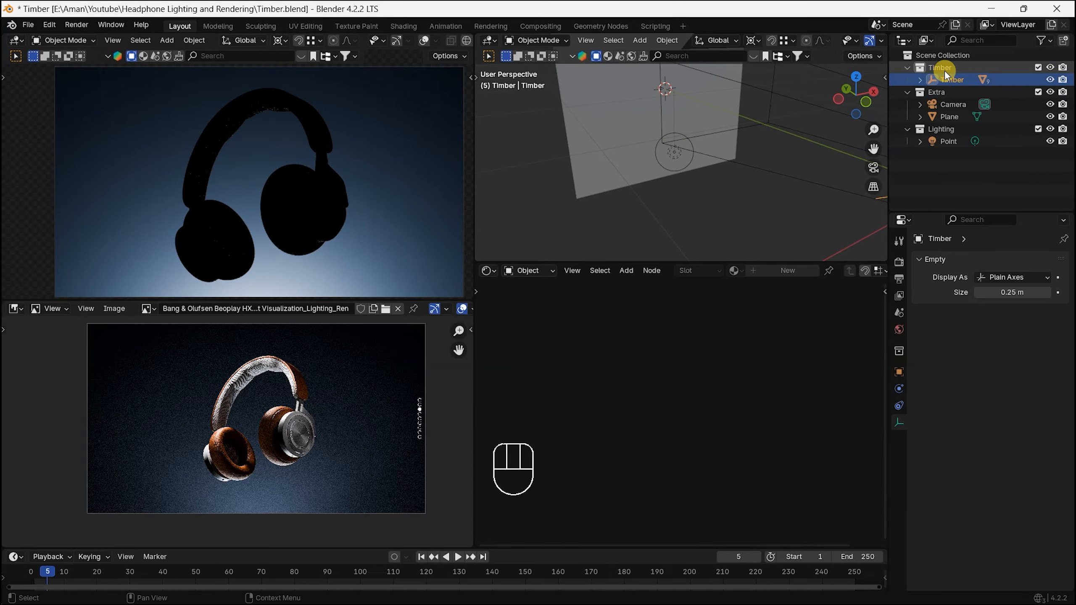
{"action": "left_click", "coordinate": [946, 69]}
{"action": "scroll", "coordinate": [703, 157], "scroll_direction": "down", "scroll_amount": 2}
{"action": "scroll", "coordinate": [705, 158], "scroll_direction": "down", "scroll_amount": 1}
{"action": "scroll", "coordinate": [776, 155], "scroll_direction": "up", "scroll_amount": 4}
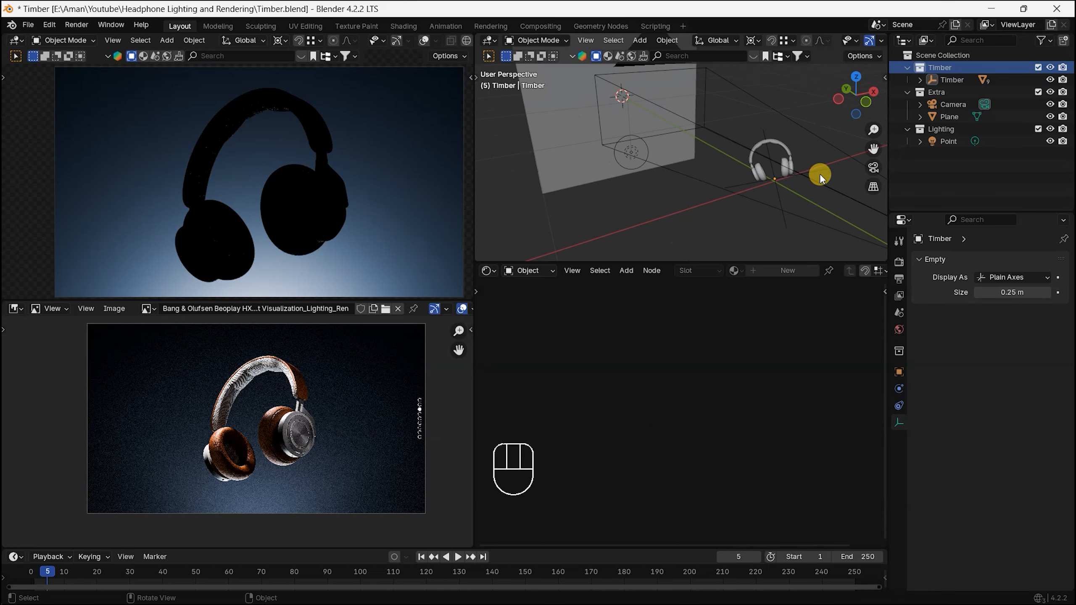
{"action": "key", "text": "shift+a"}
{"action": "mouse_move", "coordinate": [772, 183]}
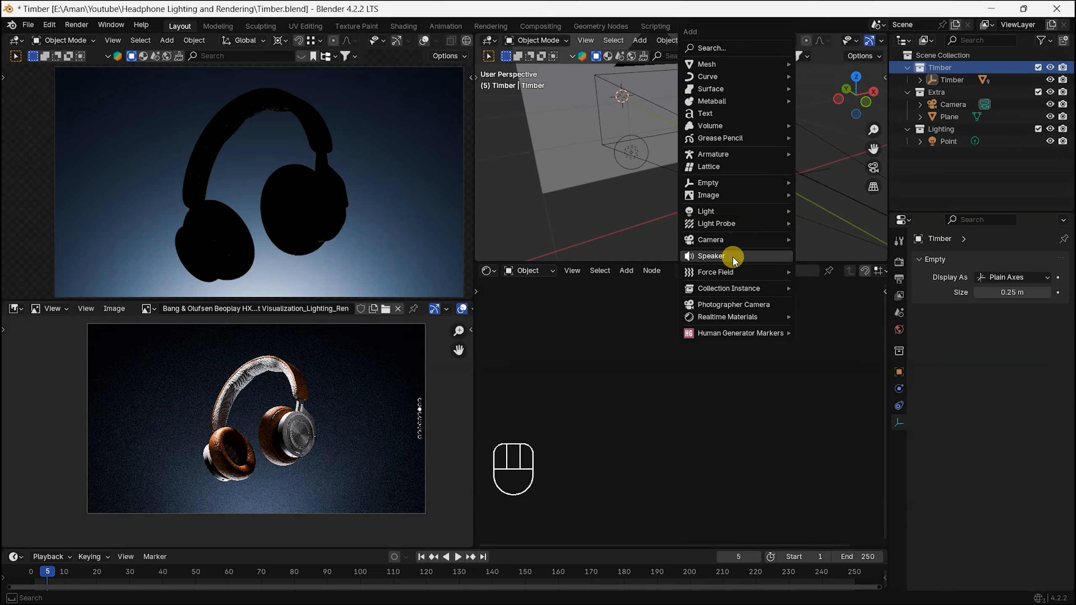
{"action": "mouse_move", "coordinate": [726, 223]}
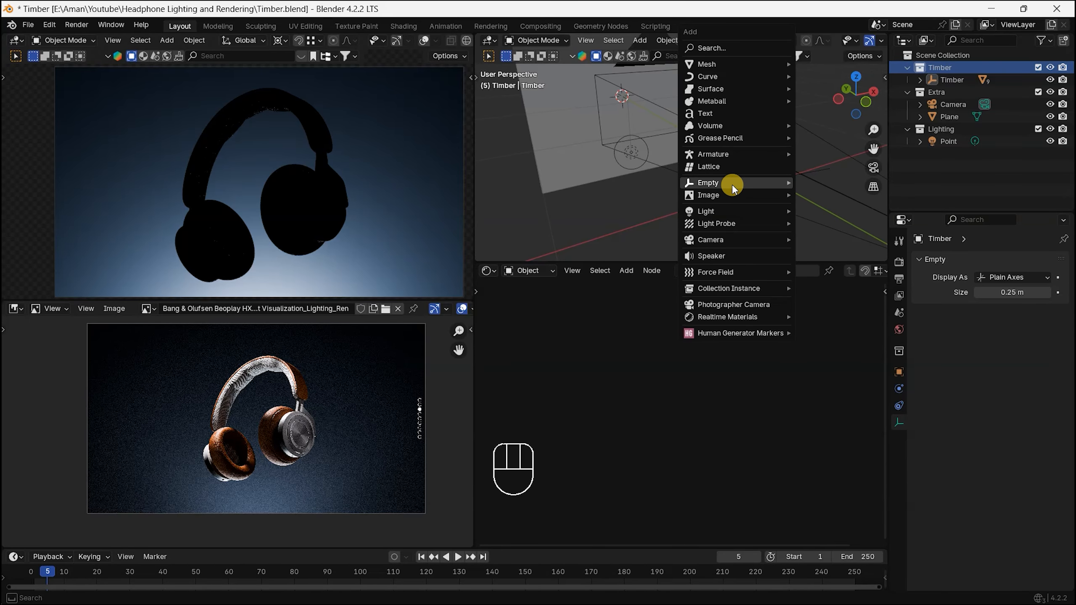
{"action": "mouse_move", "coordinate": [731, 184]}
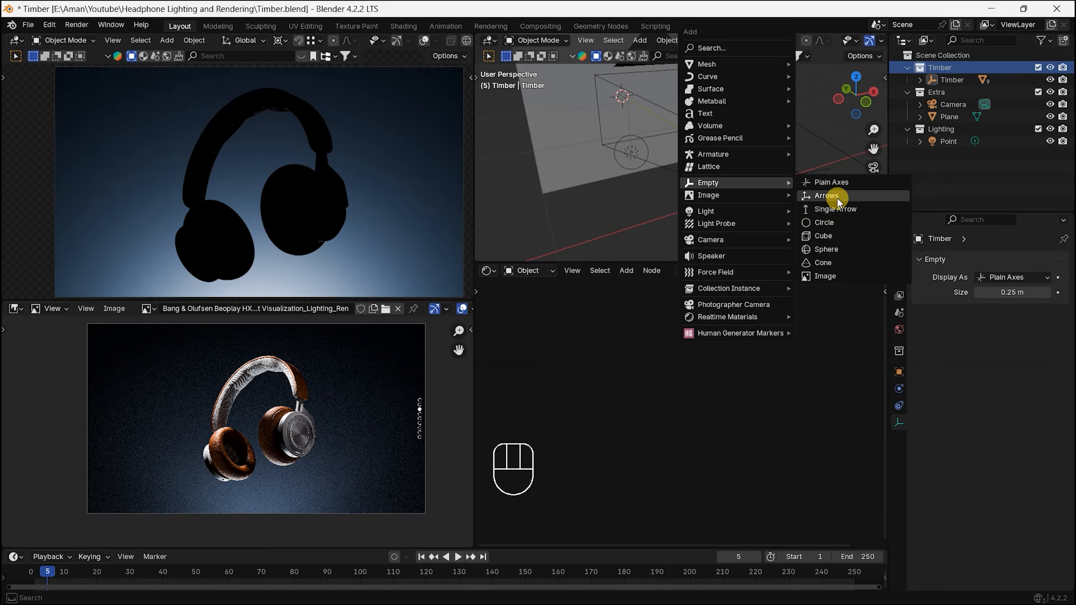
{"action": "left_click", "coordinate": [841, 250]}
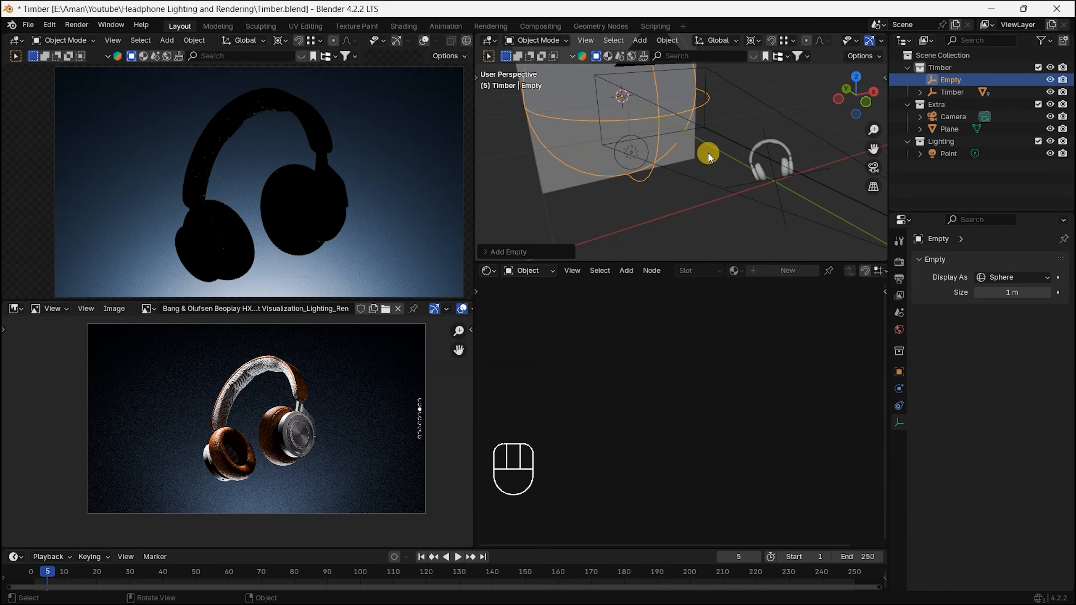
Step: Snap the 3D cursor to the Timber empty at the base of the headphones
{"action": "left_click", "coordinate": [781, 147]}
{"action": "left_click", "coordinate": [779, 191]}
{"action": "key", "text": "shift+s"}
{"action": "left_click", "coordinate": [791, 254]}
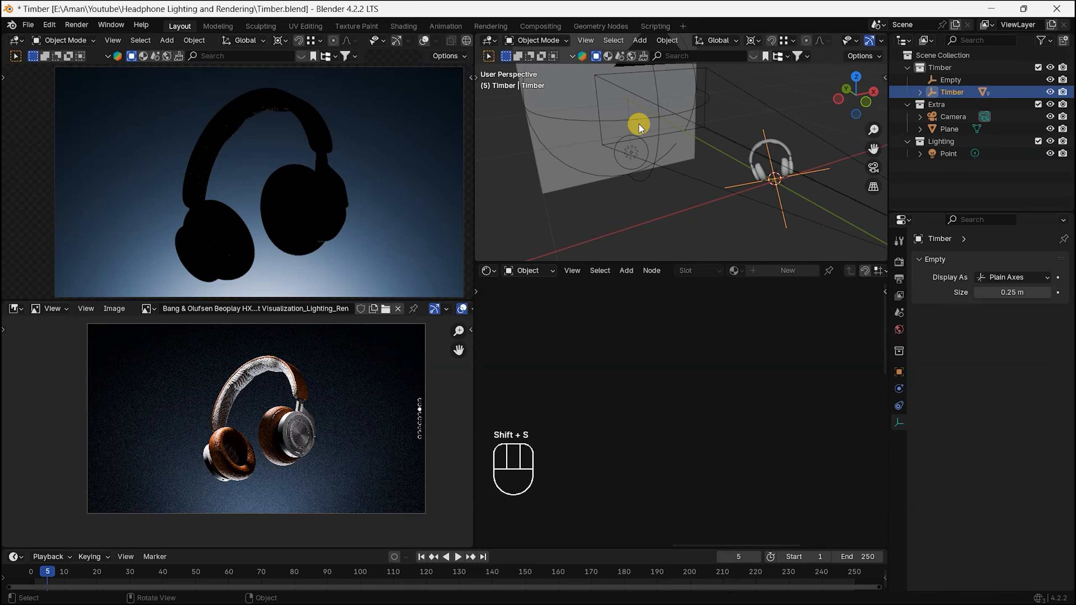
Step: Snap the new sphere empty to the 3D cursor at the headphones' base
{"action": "middle_click_drag", "start_coordinate": [639, 125], "coordinate": [674, 133], "text": "shift"}
{"action": "left_click", "coordinate": [680, 138]}
{"action": "left_click", "coordinate": [686, 135]}
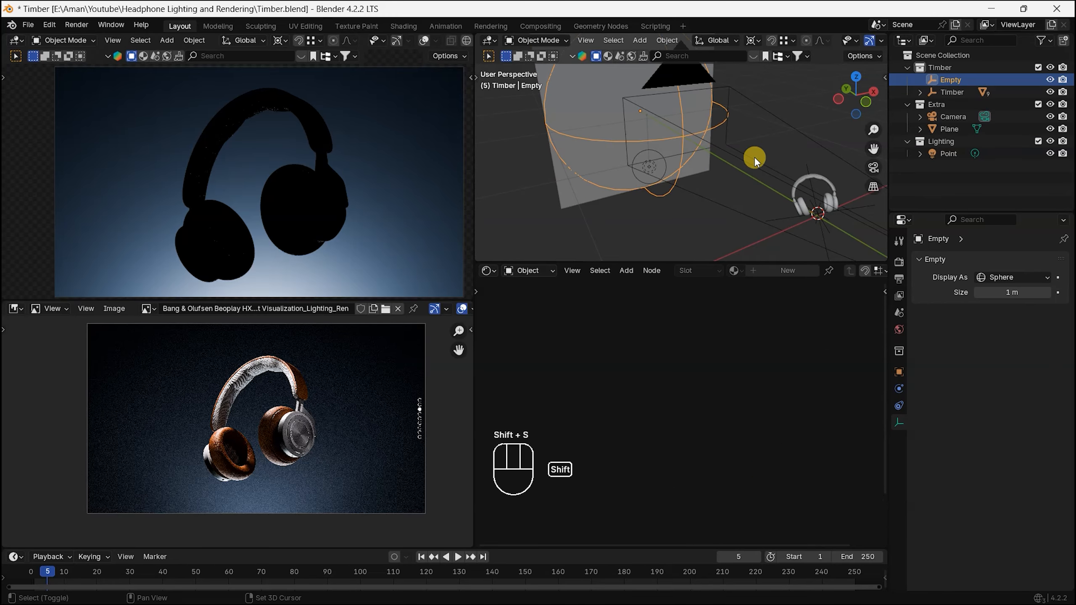
{"action": "key", "text": "shift+s"}
{"action": "middle_click_drag", "start_coordinate": [825, 221], "coordinate": [721, 155], "text": "shift"}
{"action": "key", "text": "shift+s"}
{"action": "left_click", "coordinate": [754, 84]}
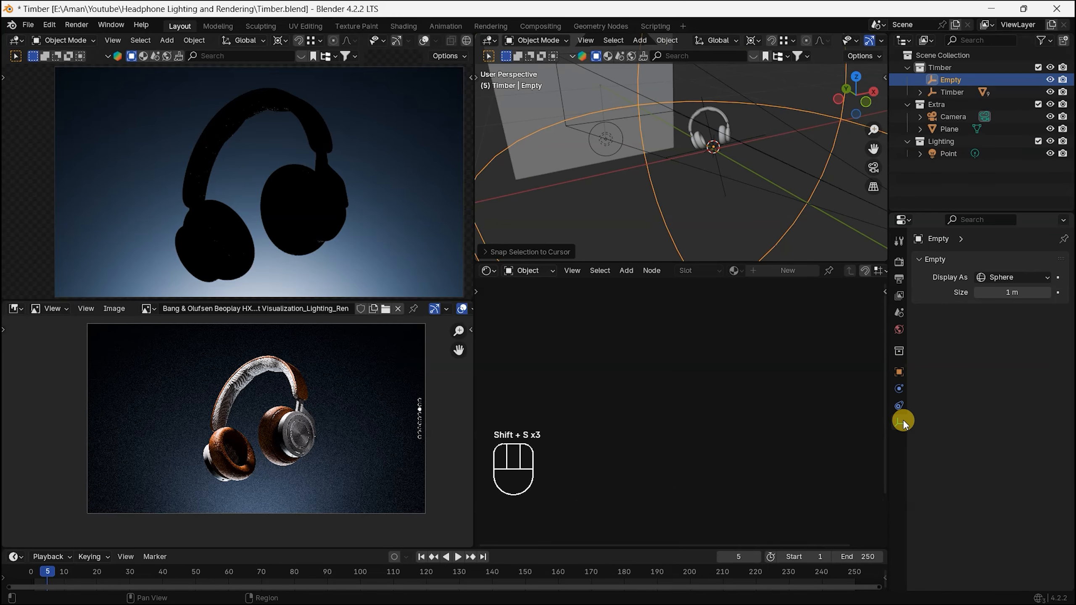
Step: Set the sphere empty's display size to 0.1 m
{"action": "left_click", "coordinate": [1004, 293]}
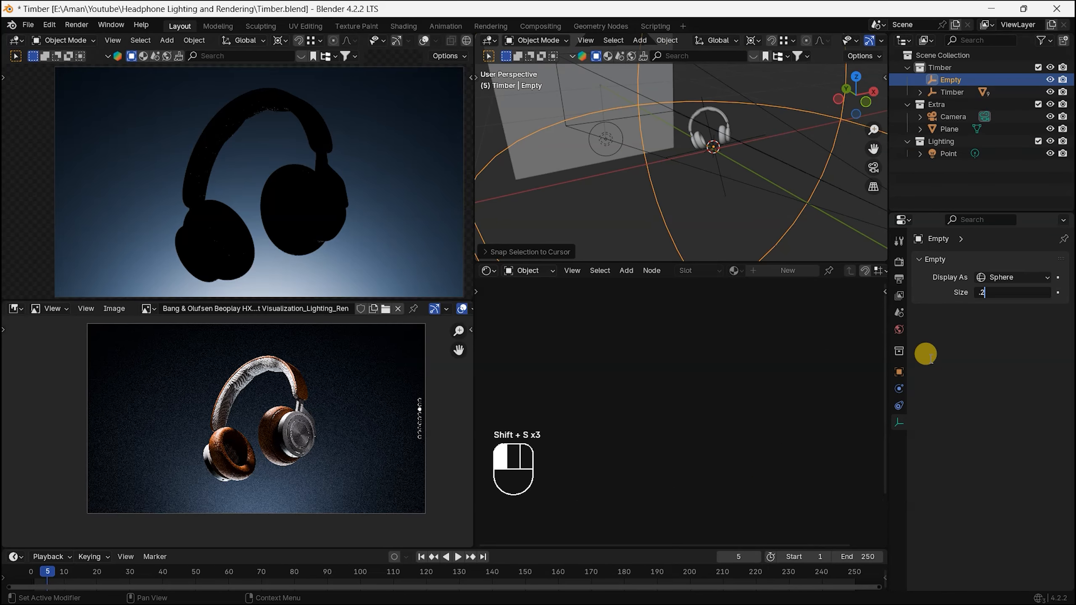
{"action": "type", "text": ".25"}
{"action": "key", "text": "Return"}
{"action": "left_click", "coordinate": [1004, 292]}
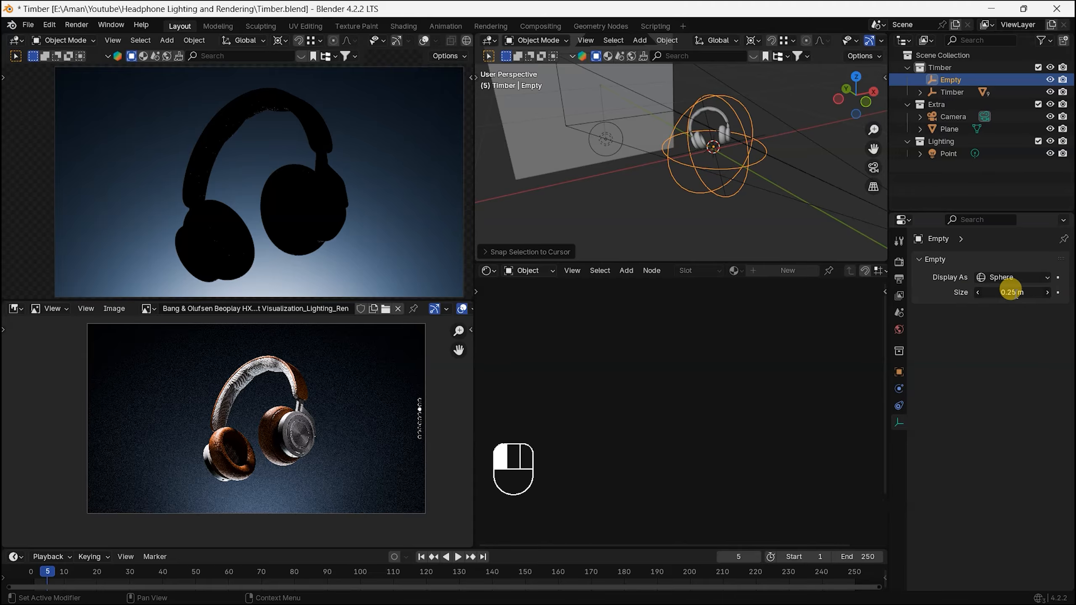
{"action": "key", "text": "Return"}
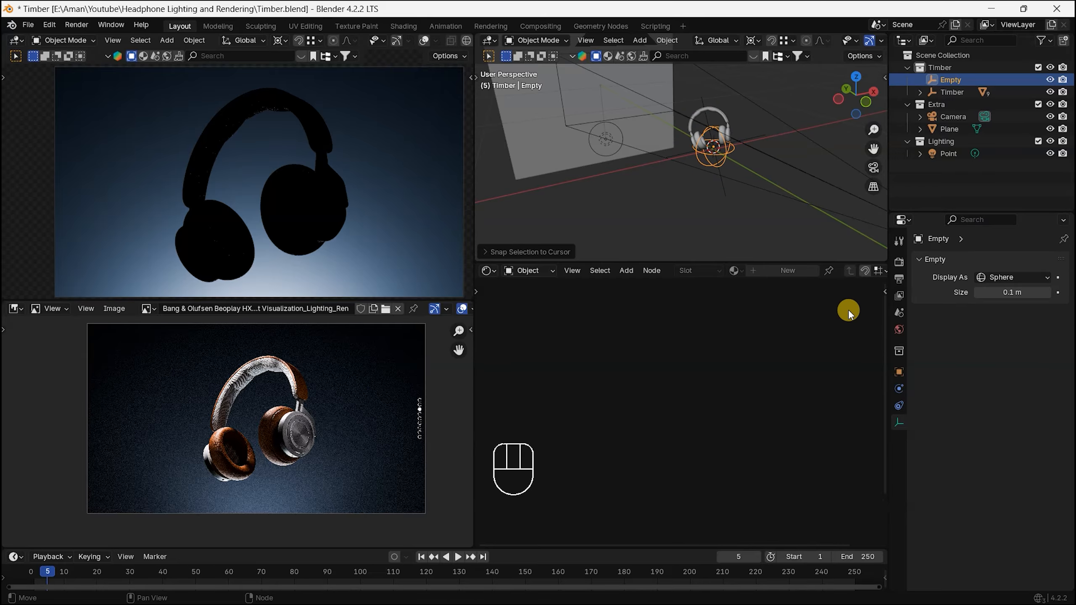
{"action": "middle_click_drag", "start_coordinate": [654, 172], "coordinate": [704, 191]}
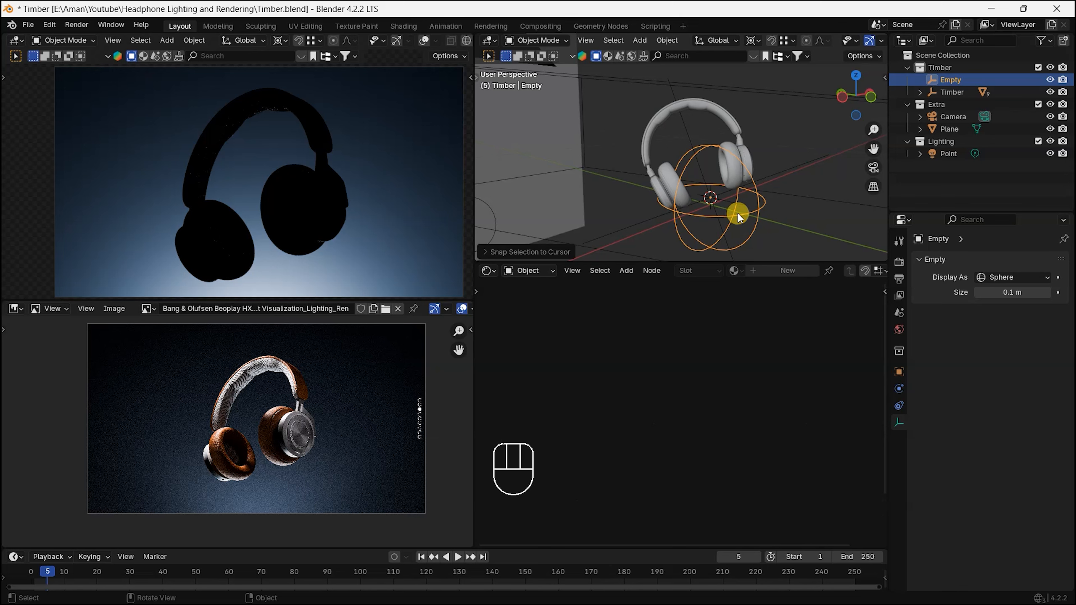
{"action": "key", "text": "g"}
{"action": "key", "text": "z"}
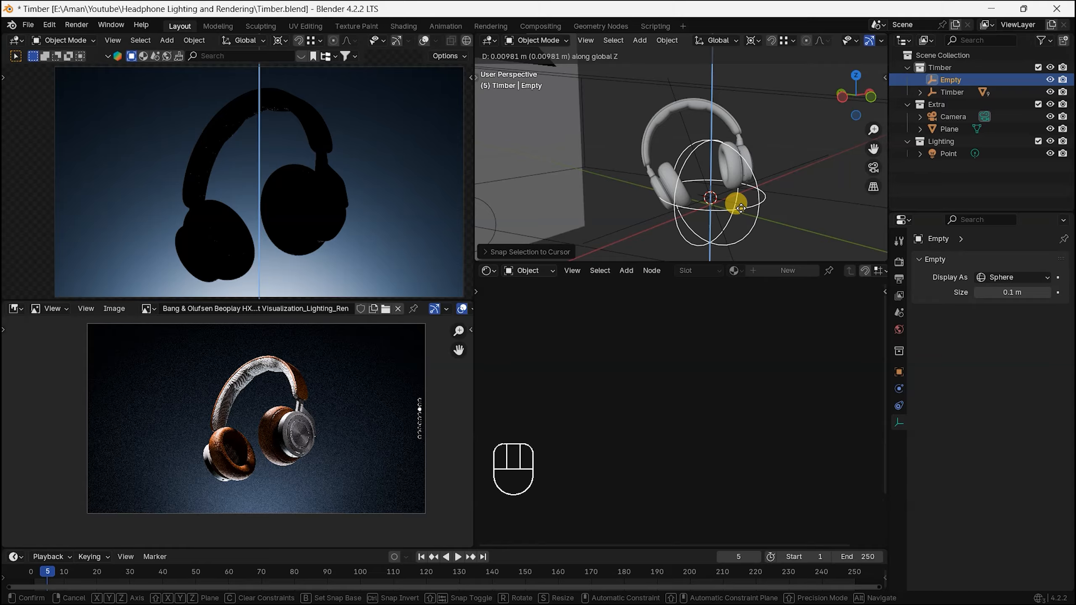
{"action": "key", "text": "z"}
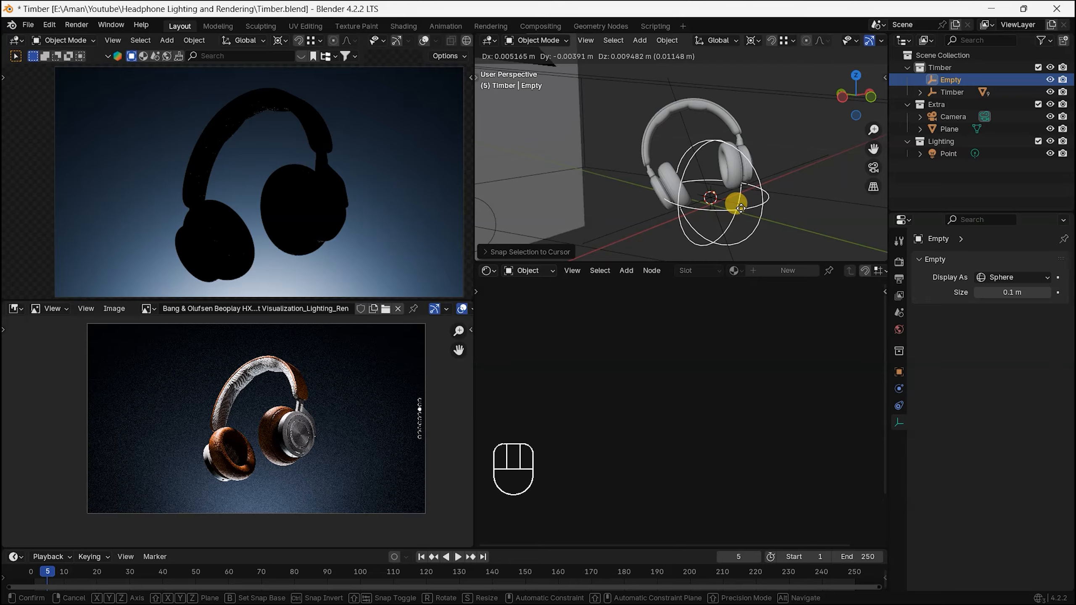
{"action": "right_click", "coordinate": [721, 205]}
{"action": "middle_click_drag", "start_coordinate": [720, 206], "coordinate": [747, 213]}
{"action": "key", "text": "g"}
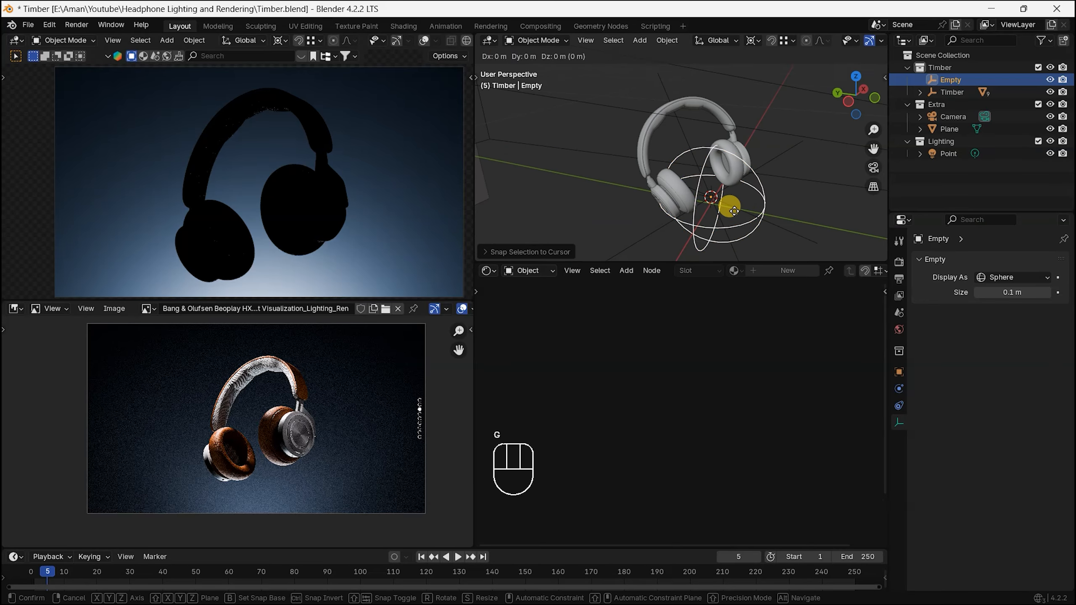
{"action": "left_click", "coordinate": [737, 208]}
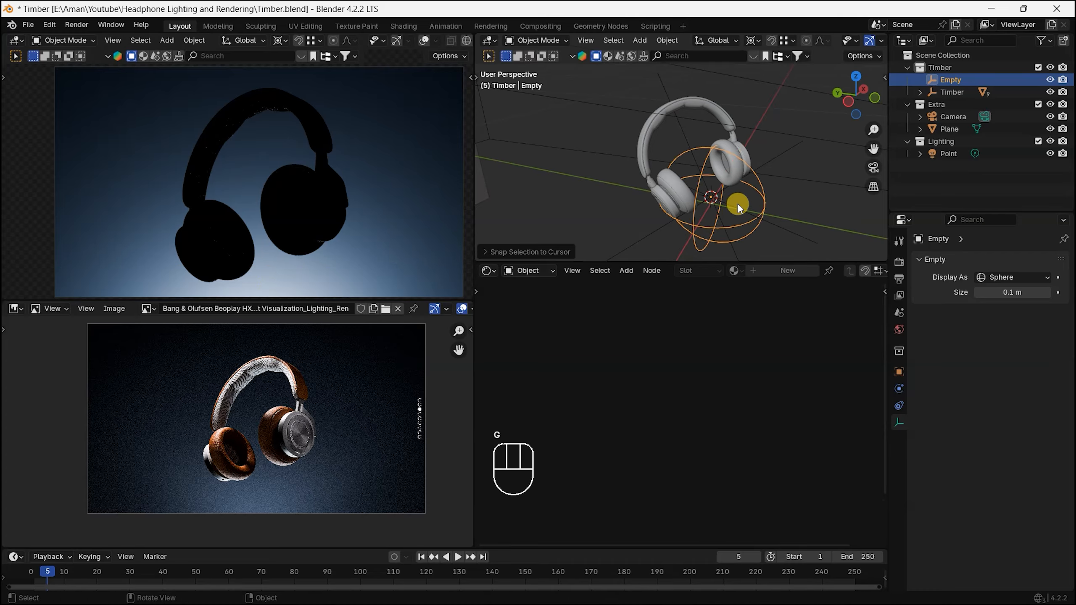
Step: Move the sphere empty up into the middle of the headphones and fine-tune its height along Z
{"action": "key", "text": "g"}
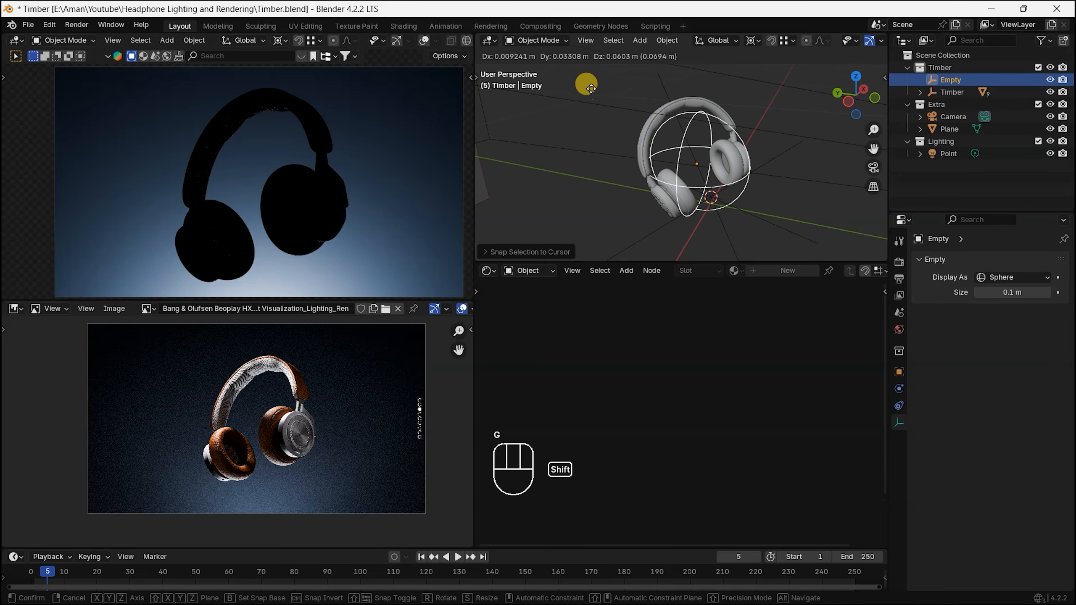
{"action": "left_click", "coordinate": [546, 254]}
{"action": "middle_click_drag", "start_coordinate": [732, 125], "coordinate": [757, 51]}
{"action": "scroll", "coordinate": [703, 122], "scroll_direction": "down", "scroll_amount": 2}
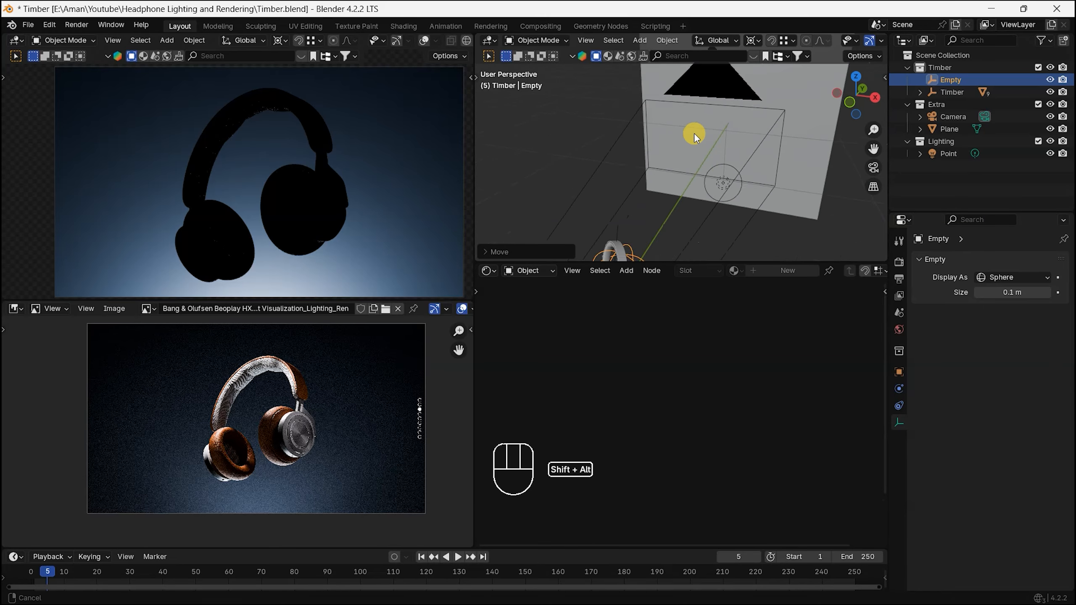
{"action": "middle_click_drag", "start_coordinate": [691, 159], "coordinate": [701, 128], "text": "alt+shift"}
{"action": "scroll", "coordinate": [630, 127], "scroll_direction": "up", "scroll_amount": 4}
{"action": "scroll", "coordinate": [625, 111], "scroll_direction": "down", "scroll_amount": 1}
{"action": "middle_click_drag", "start_coordinate": [624, 103], "coordinate": [655, 140], "text": "alt+shift"}
{"action": "middle_click_drag", "start_coordinate": [654, 140], "coordinate": [706, 182], "text": "alt"}
{"action": "middle_click_drag", "start_coordinate": [606, 132], "coordinate": [678, 195], "text": "alt+shift"}
{"action": "key", "text": "g"}
{"action": "key", "text": "z"}
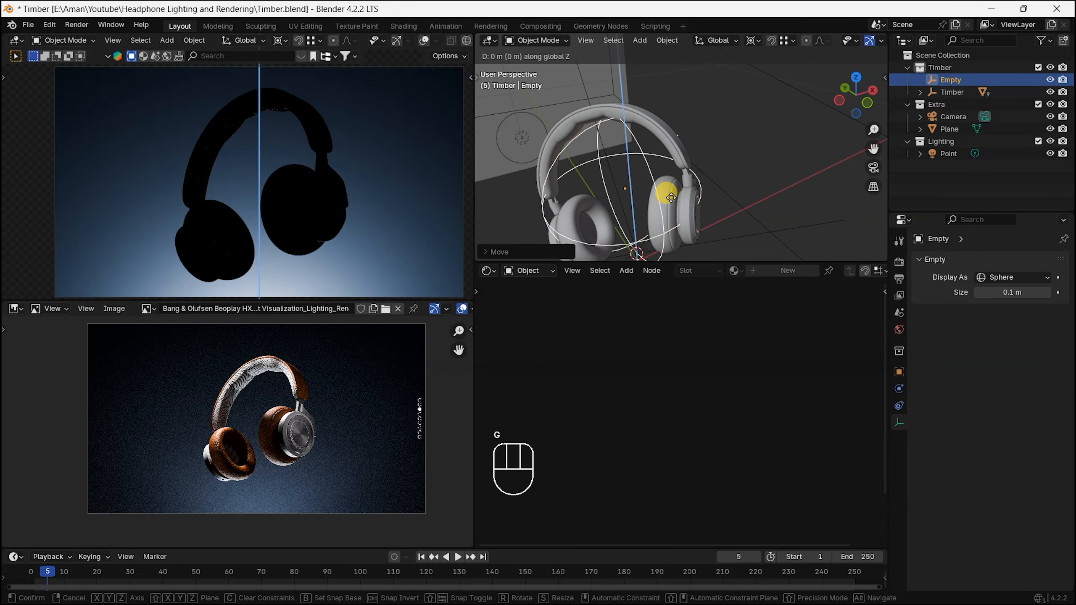
{"action": "left_click", "coordinate": [614, 172]}
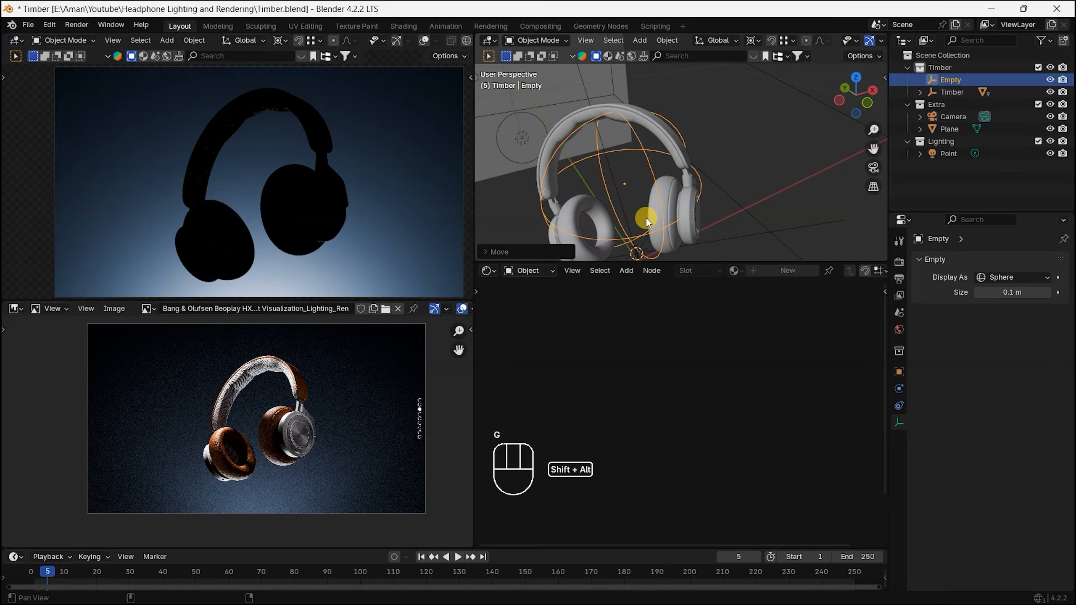
{"action": "middle_click_drag", "start_coordinate": [644, 221], "coordinate": [680, 165], "text": "alt+shift"}
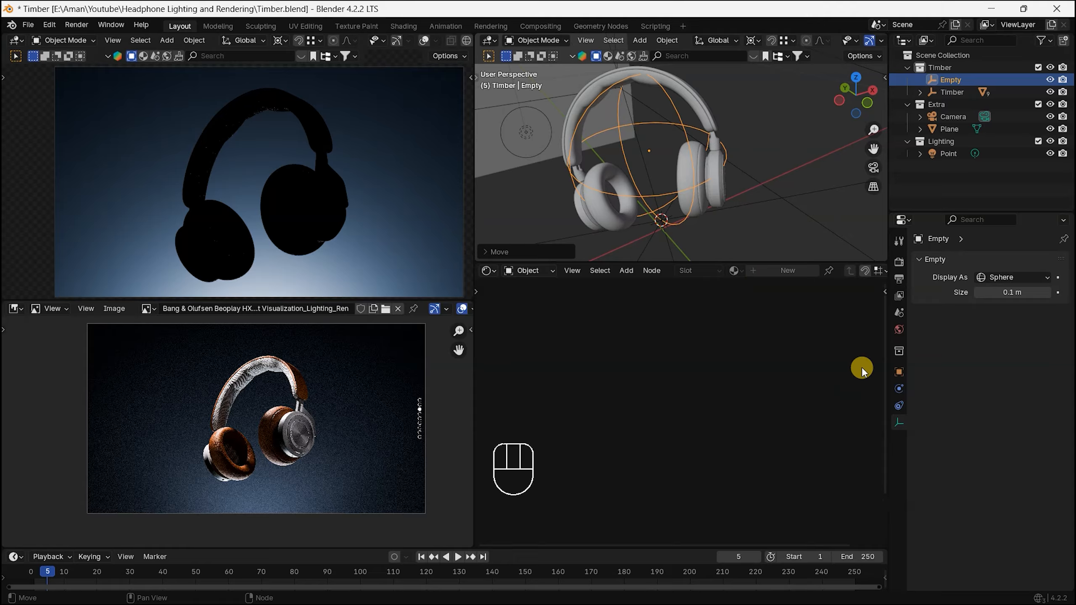
Step: Rename the sphere empty as Gobo_Tracker and move it into the Extra collection
{"action": "left_click", "coordinate": [899, 389]}
{"action": "middle_click_drag", "start_coordinate": [631, 169], "coordinate": [888, 156], "text": "alt"}
{"action": "double_click", "coordinate": [952, 79]}
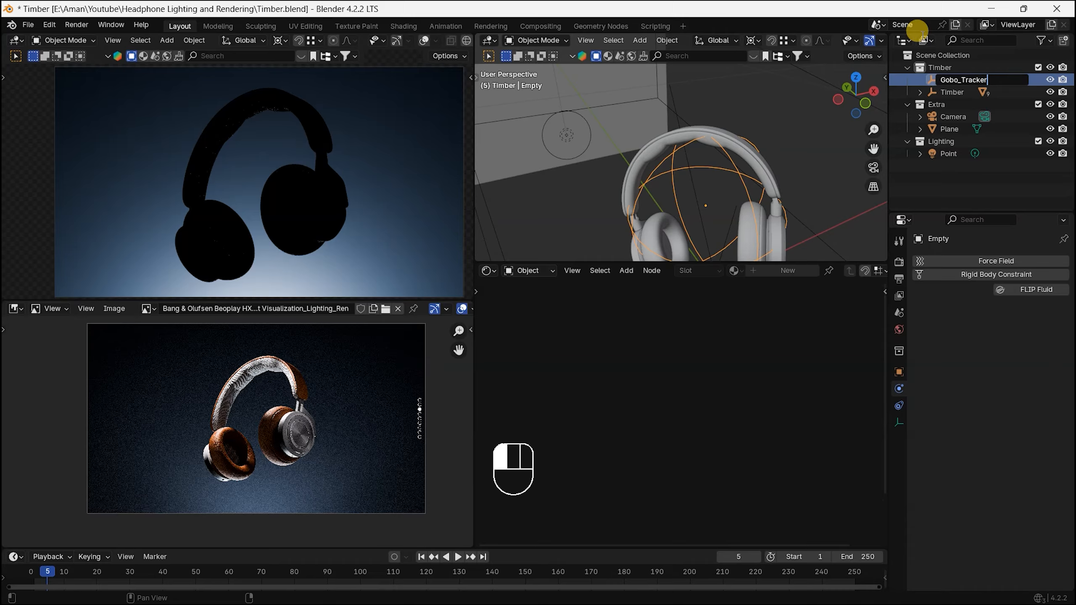
{"action": "left_click", "coordinate": [922, 33]}
{"action": "left_click_drag", "start_coordinate": [960, 78], "coordinate": [950, 112]}
Step: Add a spot light to the Lighting collection and raise it along Z above the headphones
{"action": "scroll", "coordinate": [748, 122], "scroll_direction": "down", "scroll_amount": 5}
{"action": "key", "text": "KP_1"}
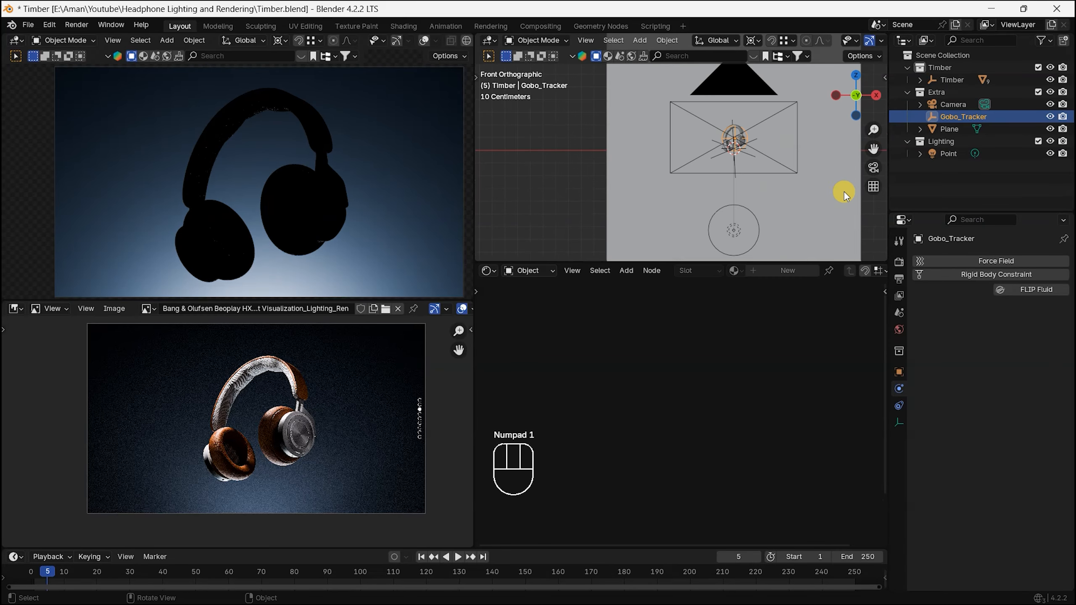
{"action": "left_click", "coordinate": [944, 142]}
{"action": "key", "text": "shift+a"}
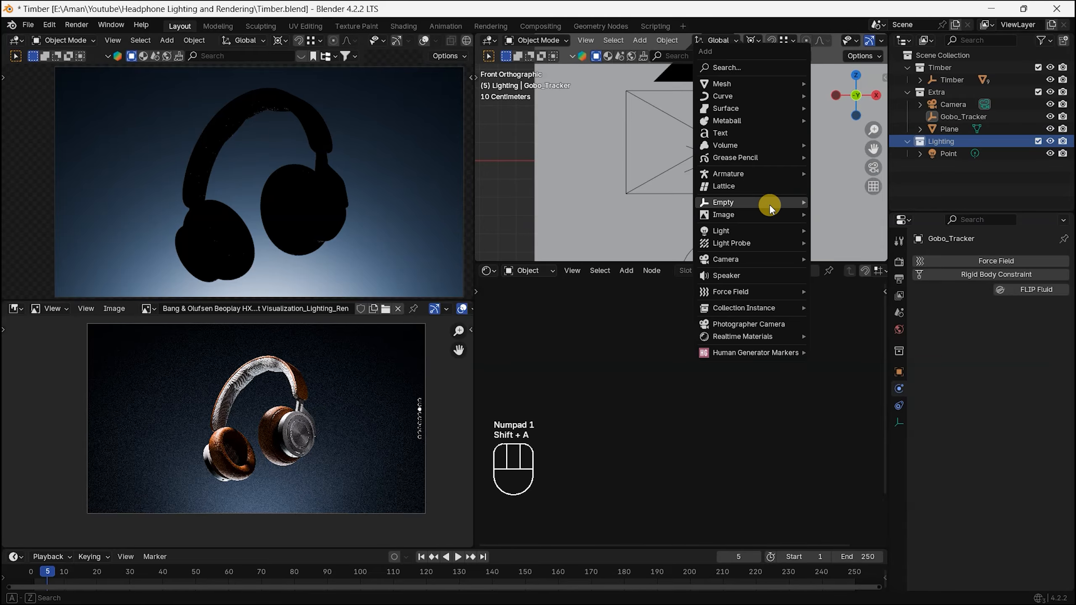
{"action": "mouse_move", "coordinate": [719, 232]}
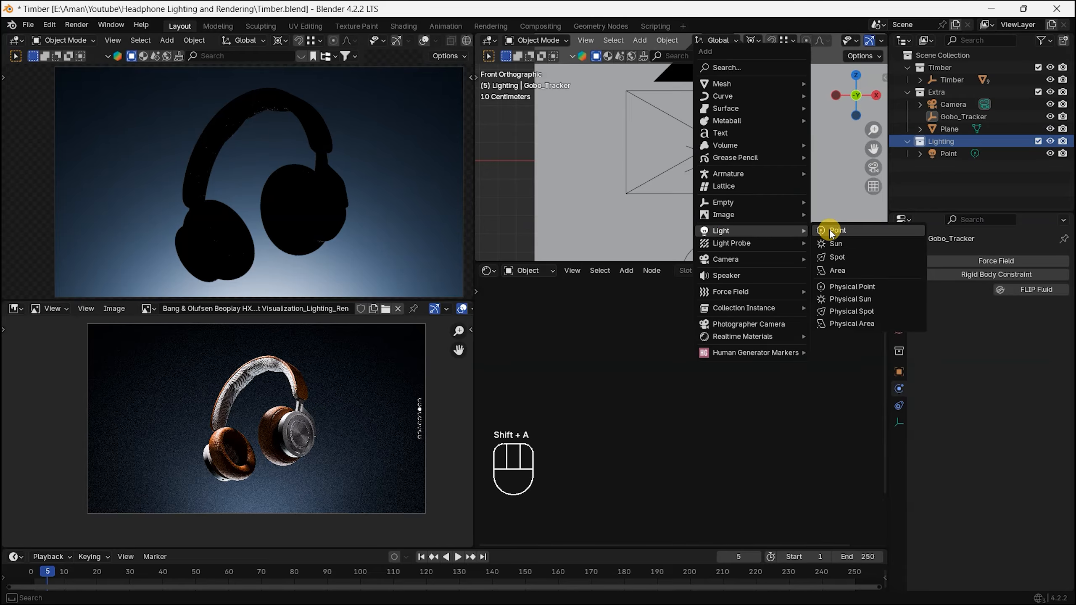
{"action": "left_click", "coordinate": [859, 255]}
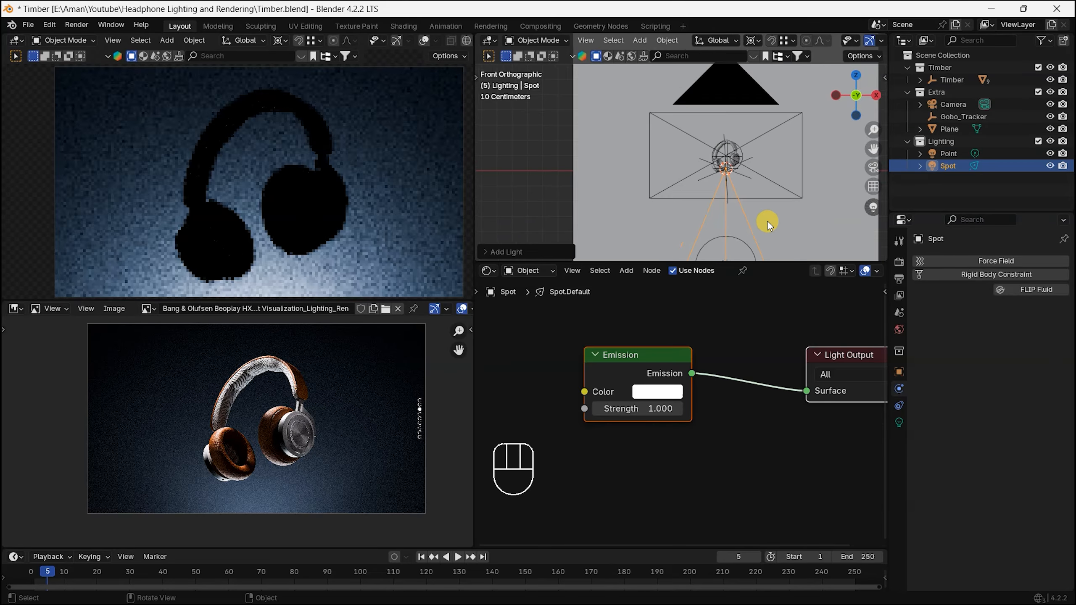
{"action": "key", "text": "g"}
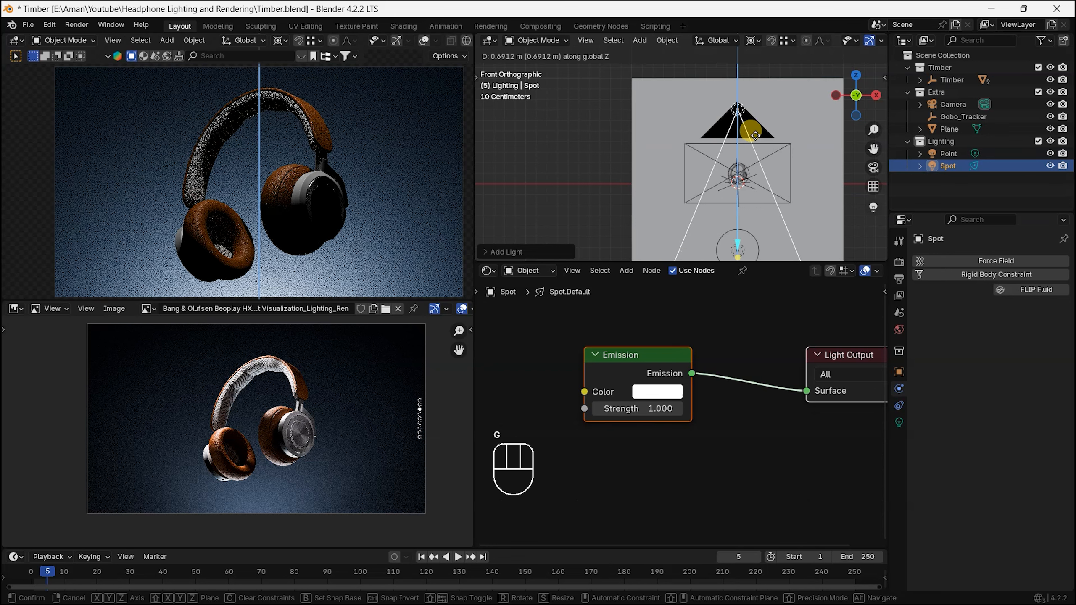
{"action": "left_click", "coordinate": [759, 148]}
Step: Add a Track To constraint to the spot light with Gobo_Tracker as its target
{"action": "left_click", "coordinate": [902, 402]}
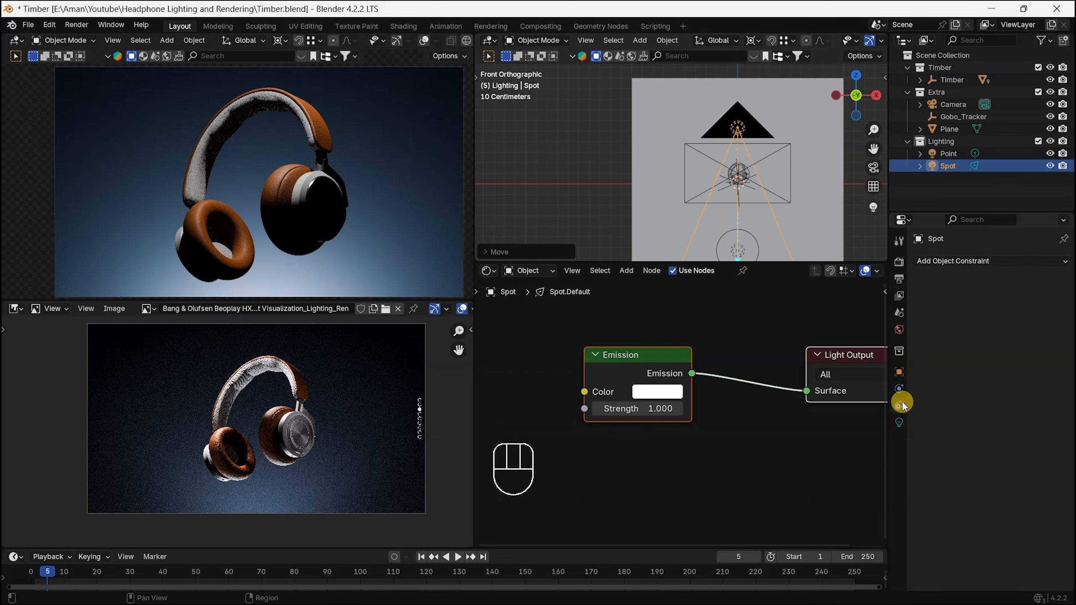
{"action": "left_click", "coordinate": [1008, 260]}
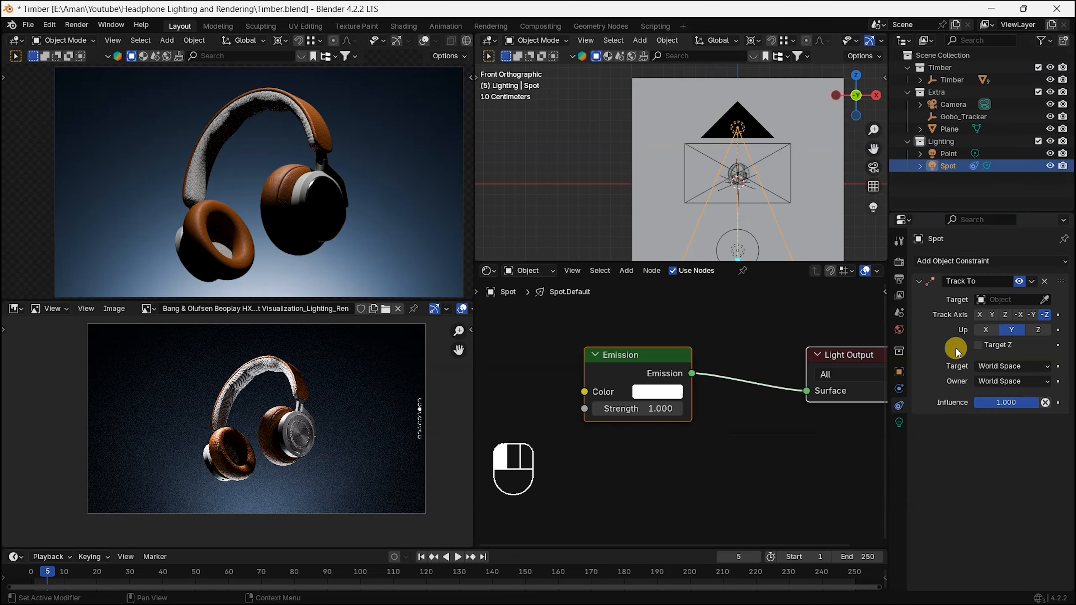
{"action": "left_click", "coordinate": [956, 348]}
{"action": "left_click", "coordinate": [1010, 299]}
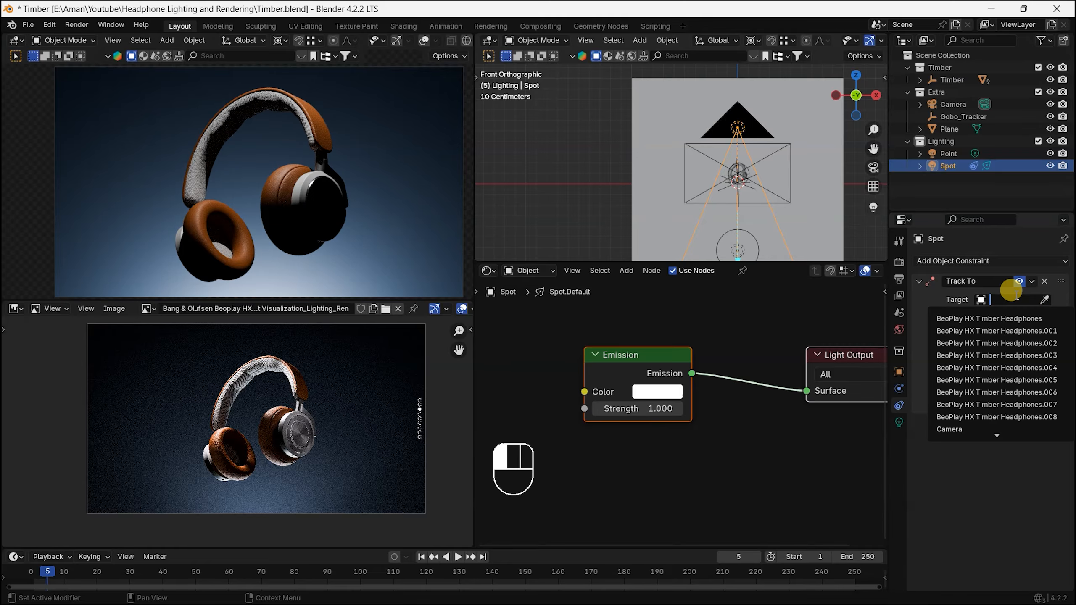
{"action": "scroll", "coordinate": [974, 423], "scroll_direction": "down", "scroll_amount": 3}
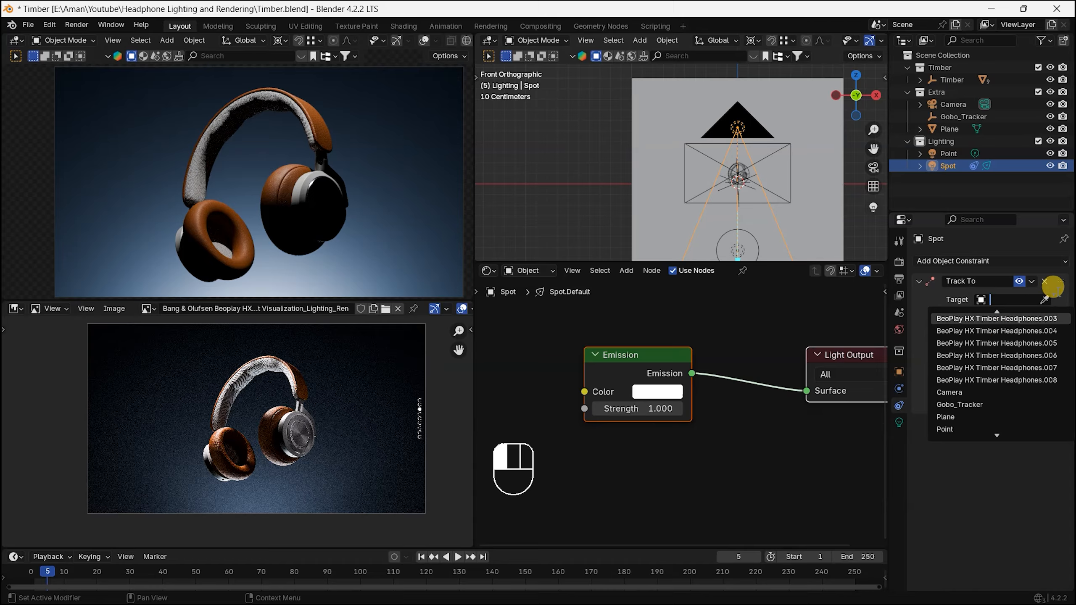
{"action": "left_click", "coordinate": [971, 404]}
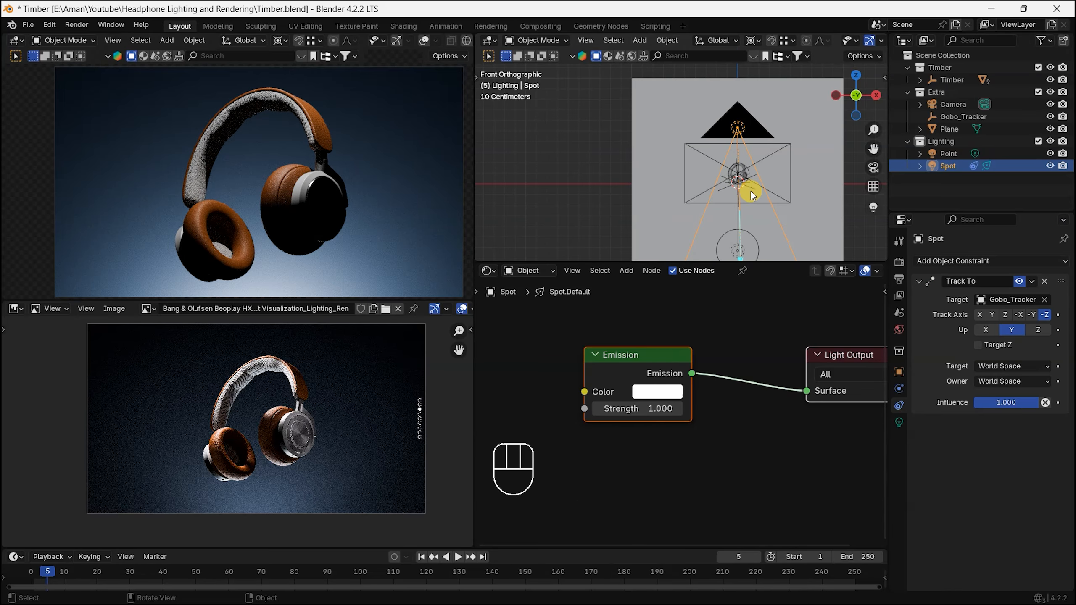
Step: Move the spot light higher and to the negative X side of the headphones, adjusting its placement in front and top views
{"action": "key", "text": "g"}
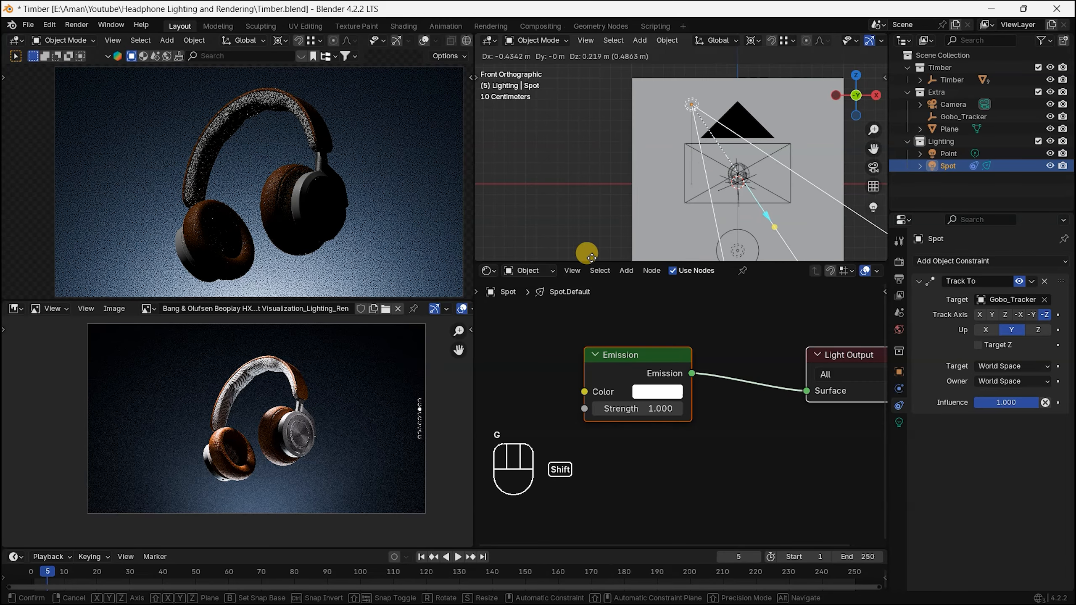
{"action": "left_click", "coordinate": [775, 223]}
{"action": "key", "text": "KP_7"}
{"action": "middle_click_drag", "start_coordinate": [786, 248], "coordinate": [735, 124], "text": "alt+shift"}
{"action": "scroll", "coordinate": [629, 110], "scroll_direction": "up", "scroll_amount": 5}
{"action": "key", "text": "g"}
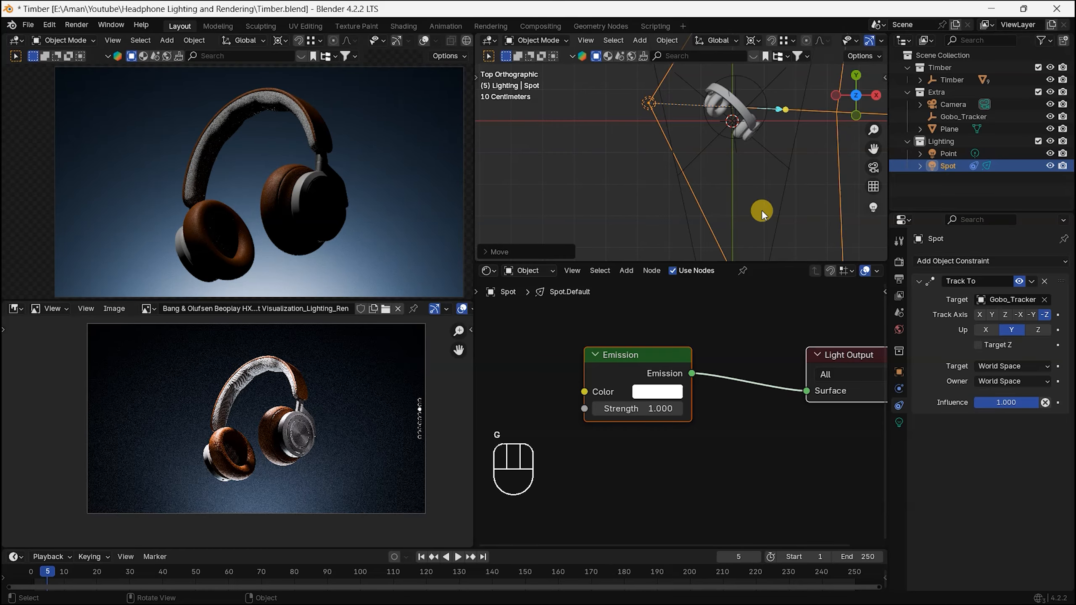
{"action": "left_click", "coordinate": [716, 164]}
{"action": "key", "text": "KP_1"}
Step: Switch the spot light's customization to Gobo and choose the window texture with vertical curtains
{"action": "left_click", "coordinate": [900, 425]}
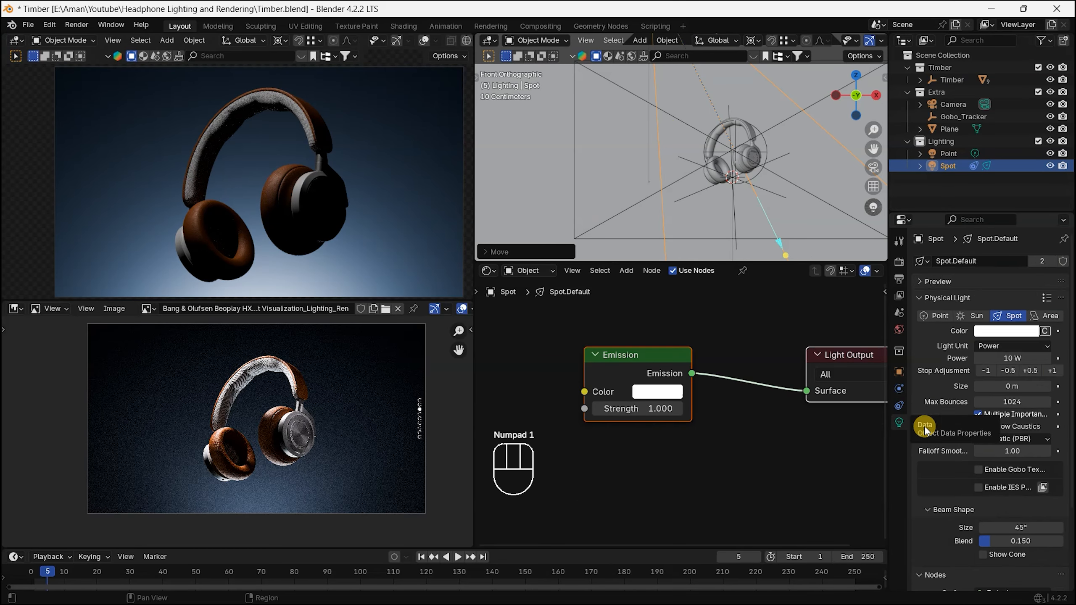
{"action": "scroll", "coordinate": [932, 423], "scroll_direction": "down", "scroll_amount": 6}
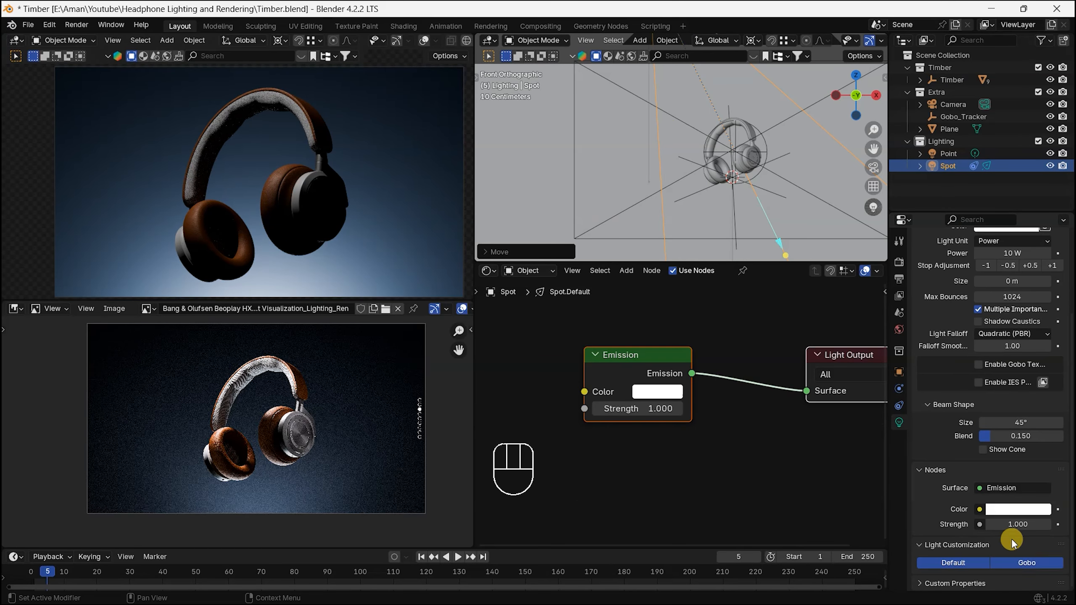
{"action": "left_click", "coordinate": [1027, 563]}
{"action": "scroll", "coordinate": [1021, 403], "scroll_direction": "down", "scroll_amount": 5}
{"action": "left_click", "coordinate": [998, 517]}
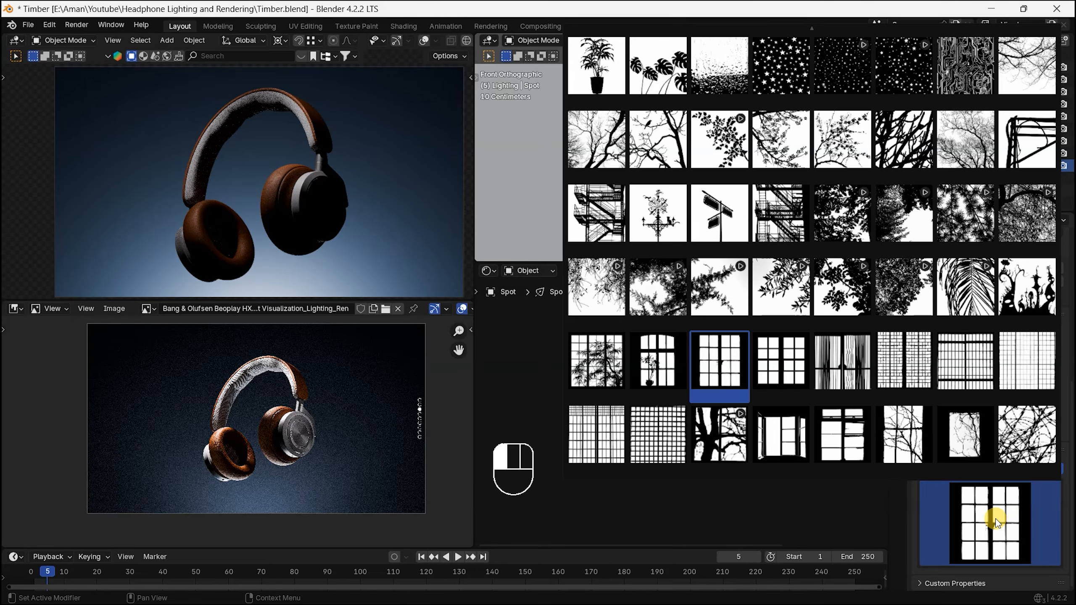
{"action": "left_click", "coordinate": [844, 362]}
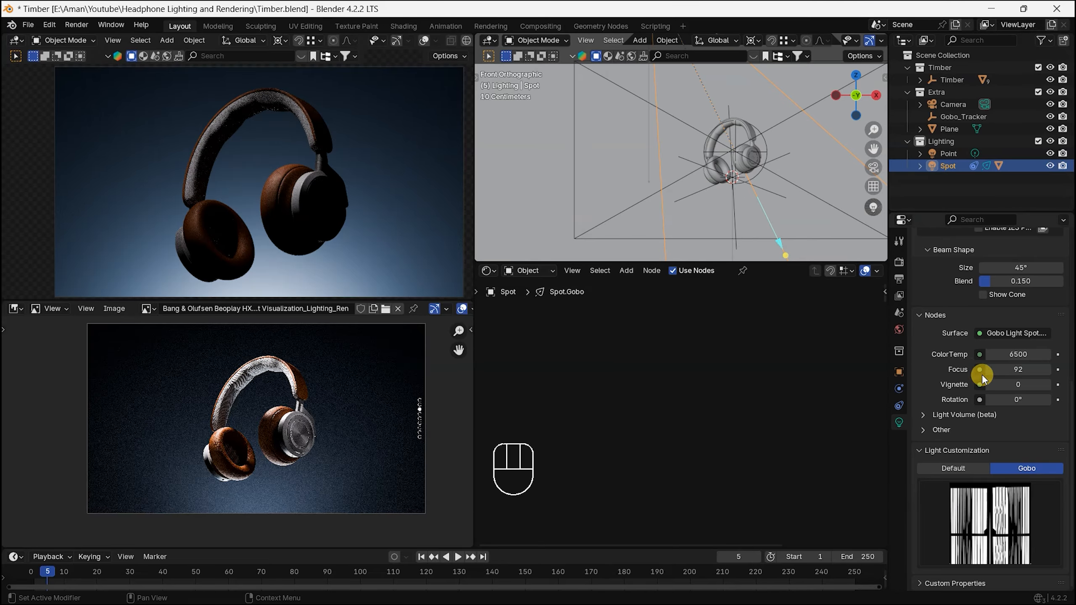
Step: Try the gobo light's Focus at 100 and settle on 82
{"action": "left_click_drag", "start_coordinate": [1028, 372], "coordinate": [1038, 373]}
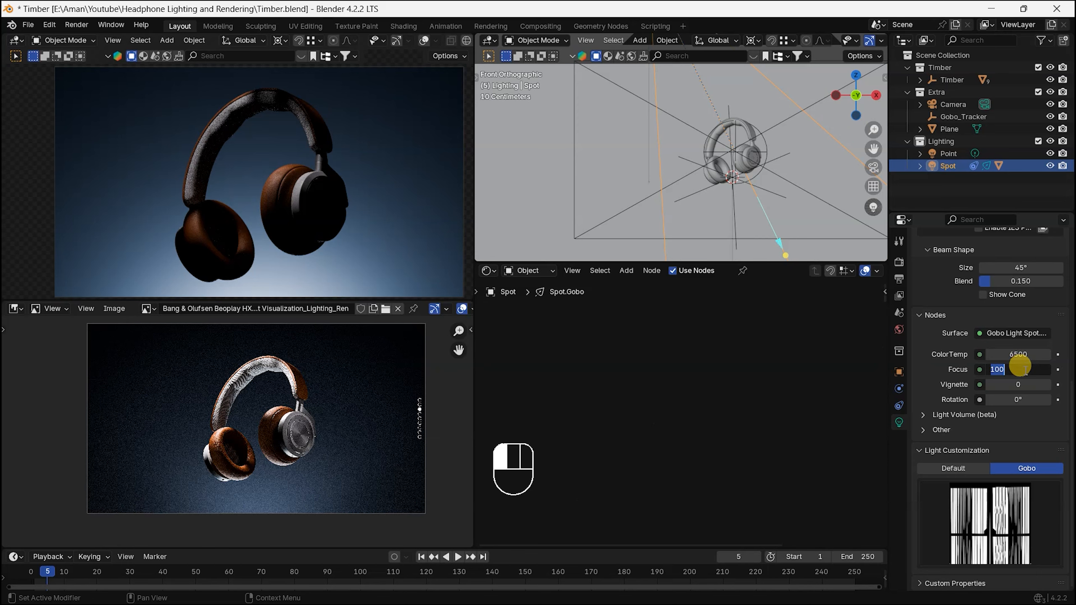
{"action": "left_click", "coordinate": [941, 367]}
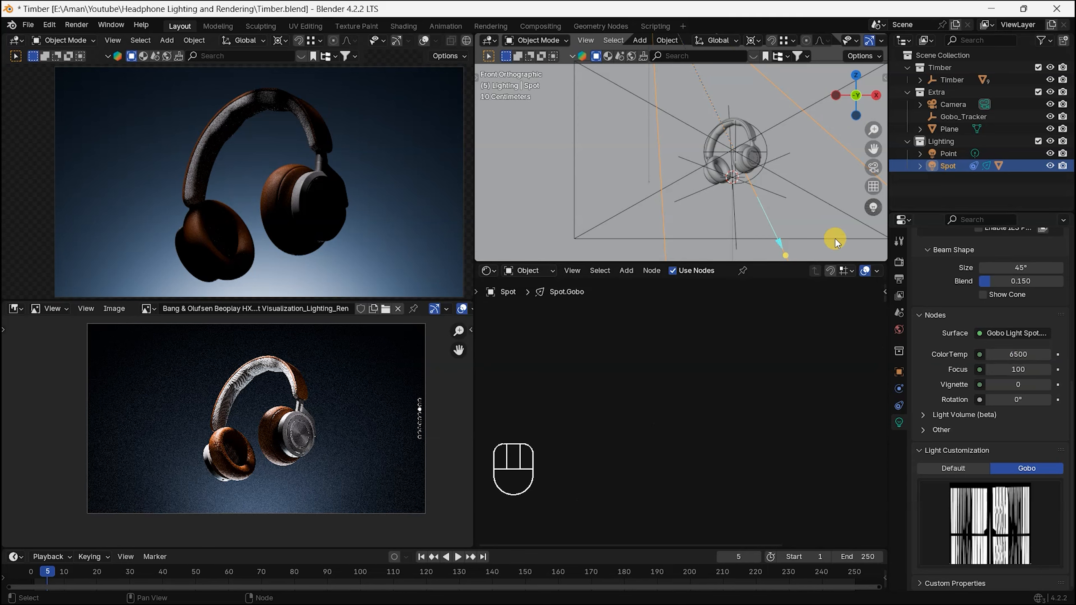
{"action": "scroll", "coordinate": [803, 156], "scroll_direction": "down", "scroll_amount": 3}
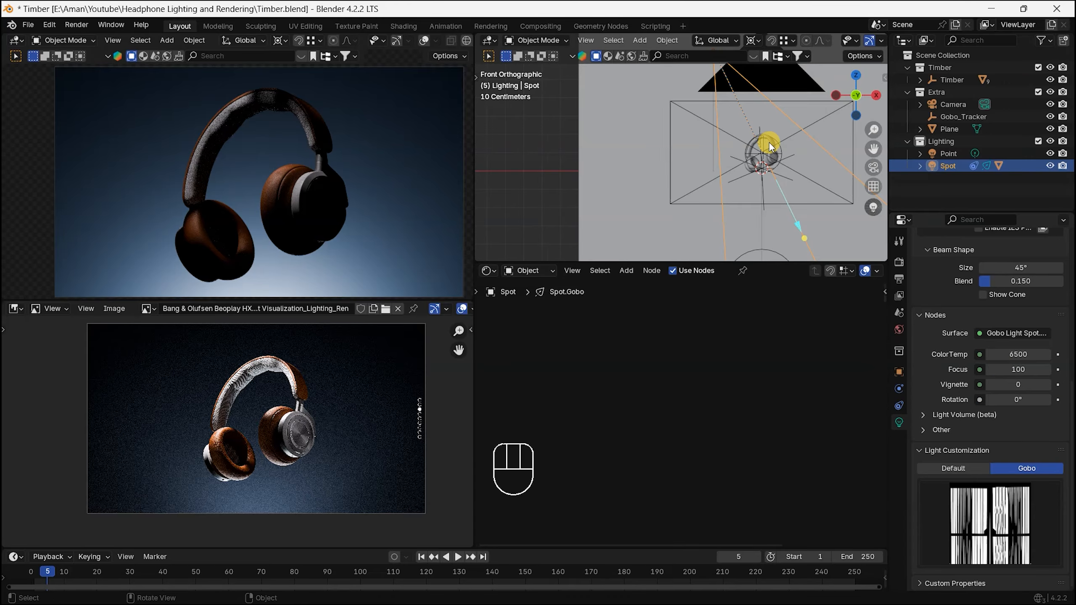
{"action": "middle_click_drag", "start_coordinate": [753, 119], "coordinate": [783, 187], "text": "shift"}
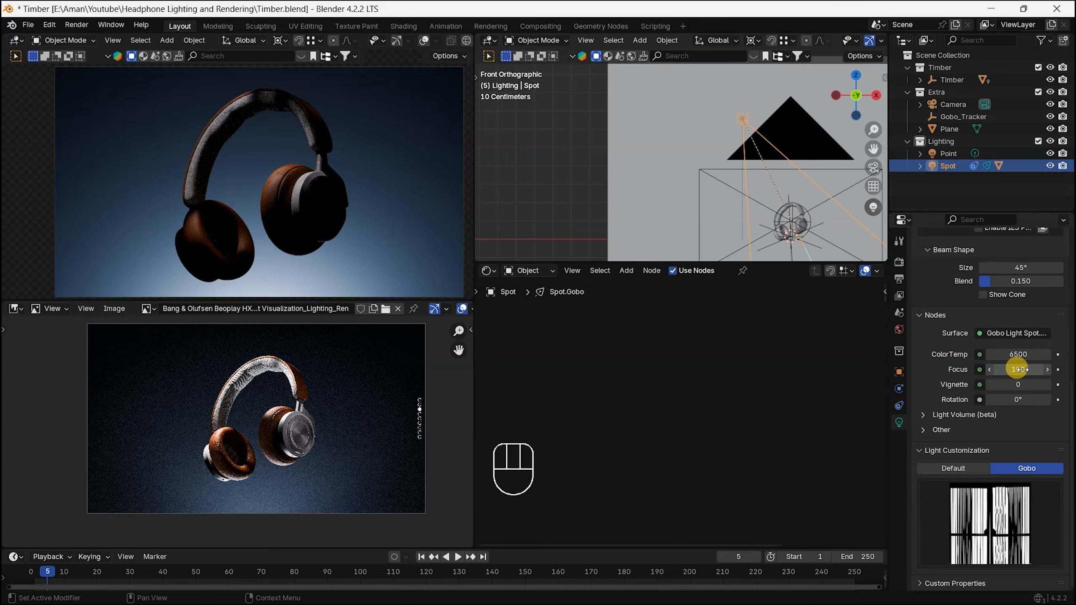
{"action": "mouse_move", "coordinate": [1021, 368]}
{"action": "left_mouse_down", "text": "shift"}
{"action": "mouse_move", "coordinate": [978, 368]}
{"action": "mouse_move", "coordinate": [1022, 368]}
{"action": "left_mouse_up", "text": "shift"}
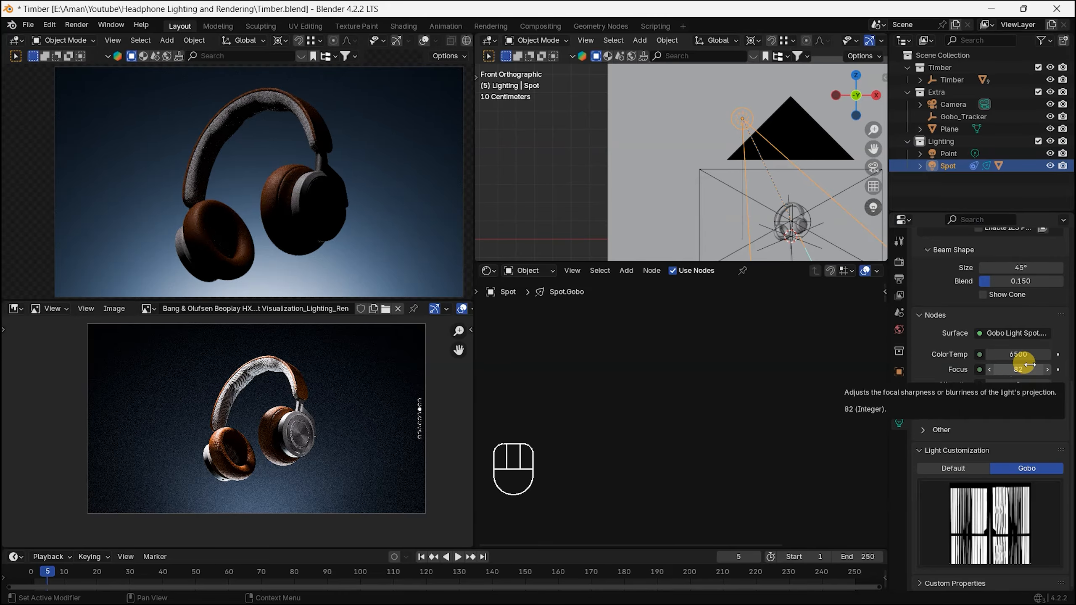
Step: Try higher Focus values on the gobo spot light and set the Focus to 95
{"action": "mouse_move", "coordinate": [1023, 367]}
{"action": "left_mouse_down", "text": "shift"}
{"action": "mouse_move", "coordinate": [1038, 367]}
{"action": "mouse_move", "coordinate": [1027, 363]}
{"action": "left_mouse_up", "text": "shift"}
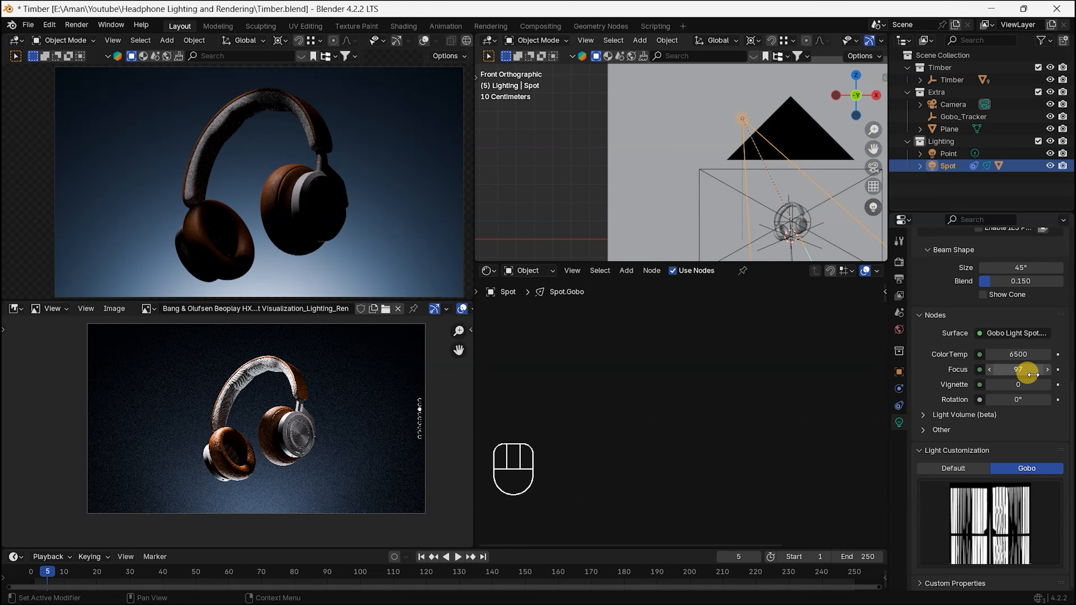
{"action": "left_click_drag", "start_coordinate": [1028, 367], "coordinate": [1002, 370]}
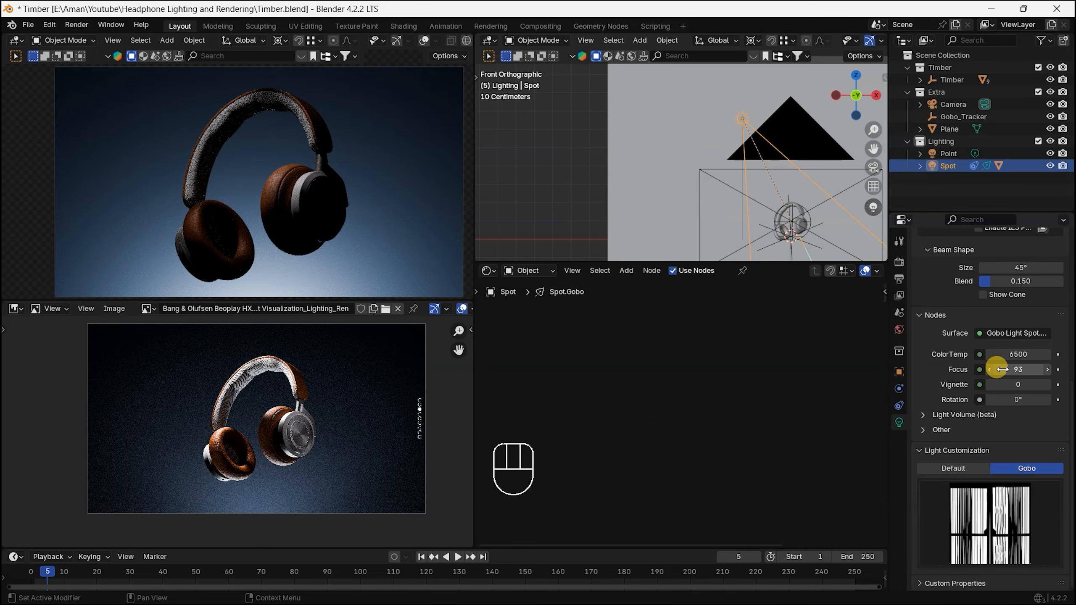
{"action": "type", "text": "95"}
{"action": "key", "text": "Return"}
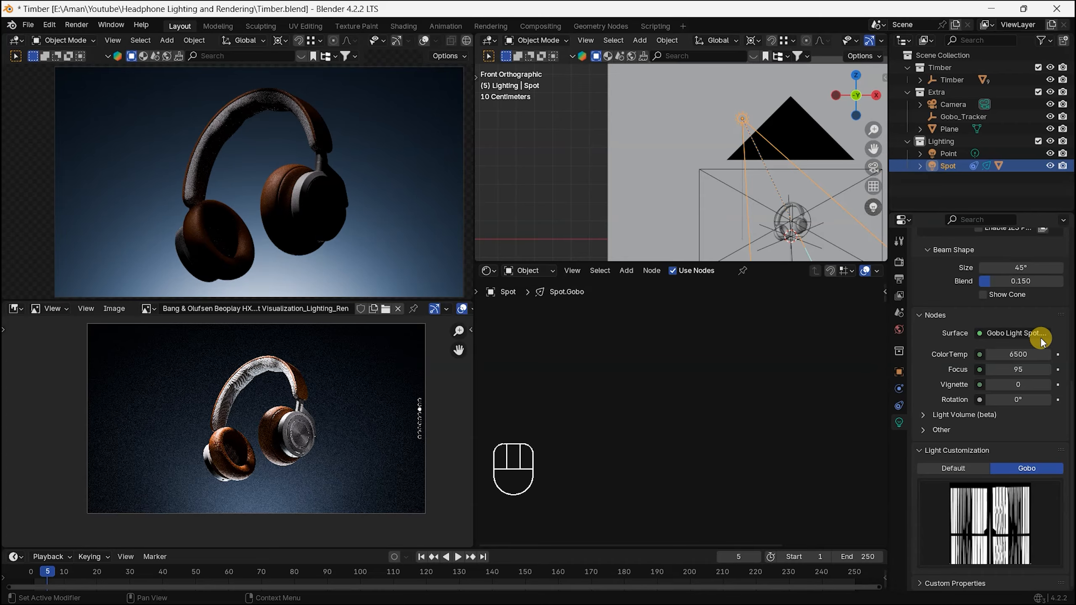
{"action": "scroll", "coordinate": [1034, 336], "scroll_direction": "up", "scroll_amount": 5}
{"action": "scroll", "coordinate": [1000, 341], "scroll_direction": "up", "scroll_amount": 3}
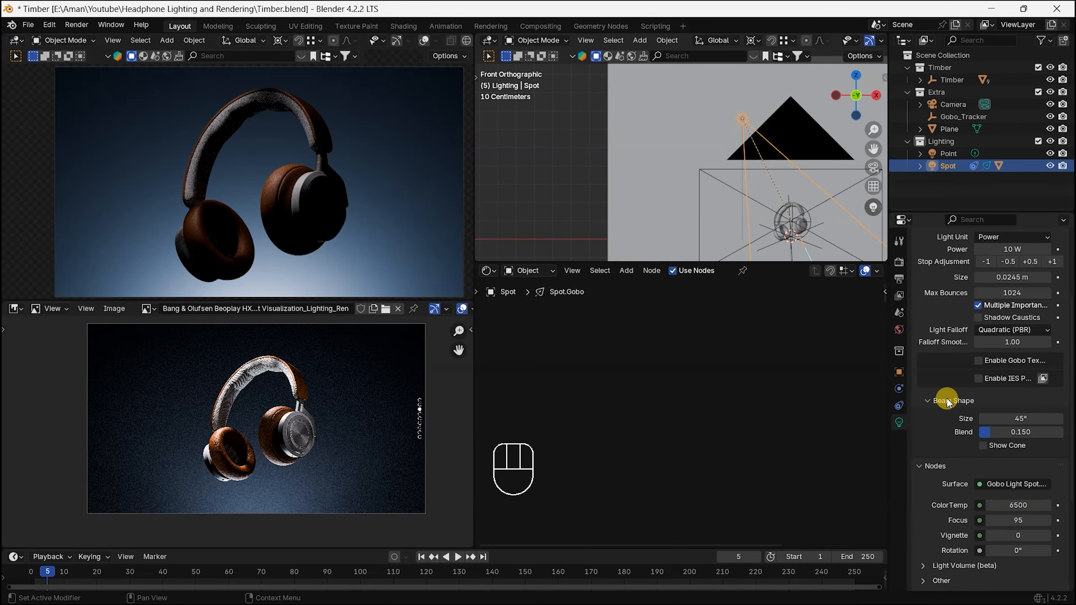
Step: In top view, move the spot light about 0.11 m toward the headphones, mostly along positive X
{"action": "key", "text": "KP_8"}
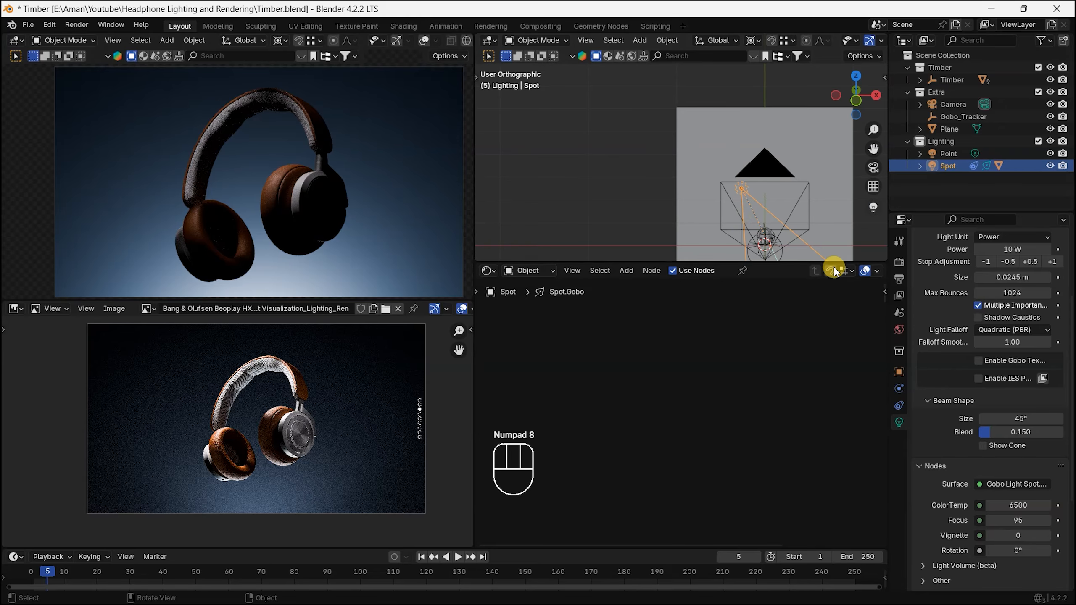
{"action": "key", "text": "KP_7"}
{"action": "scroll", "coordinate": [801, 220], "scroll_direction": "up", "scroll_amount": 3}
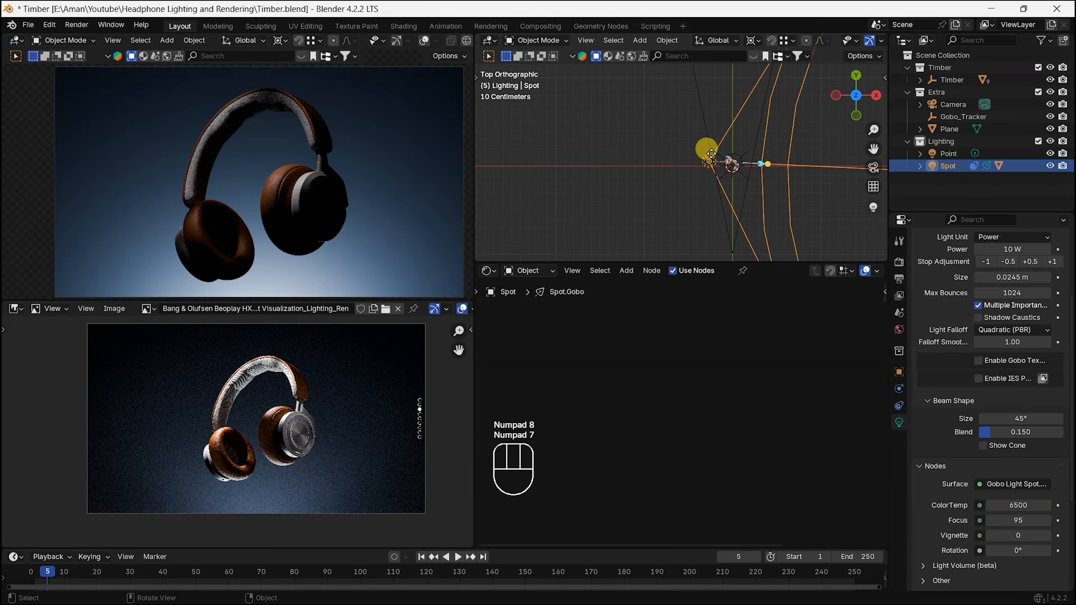
{"action": "key", "text": "g"}
{"action": "key", "text": "shift"}
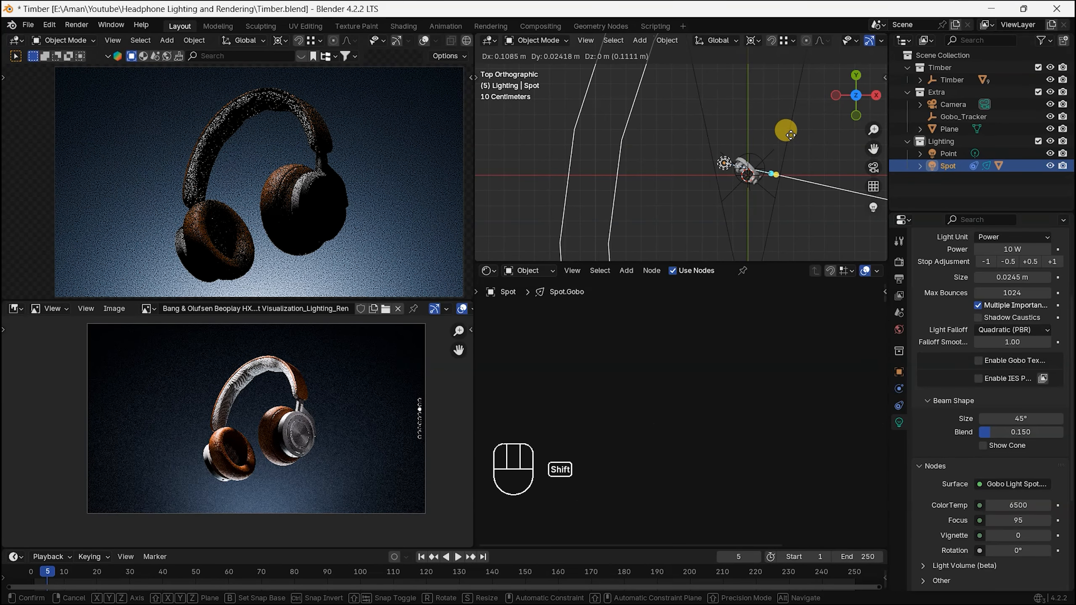
{"action": "left_click", "coordinate": [791, 135]}
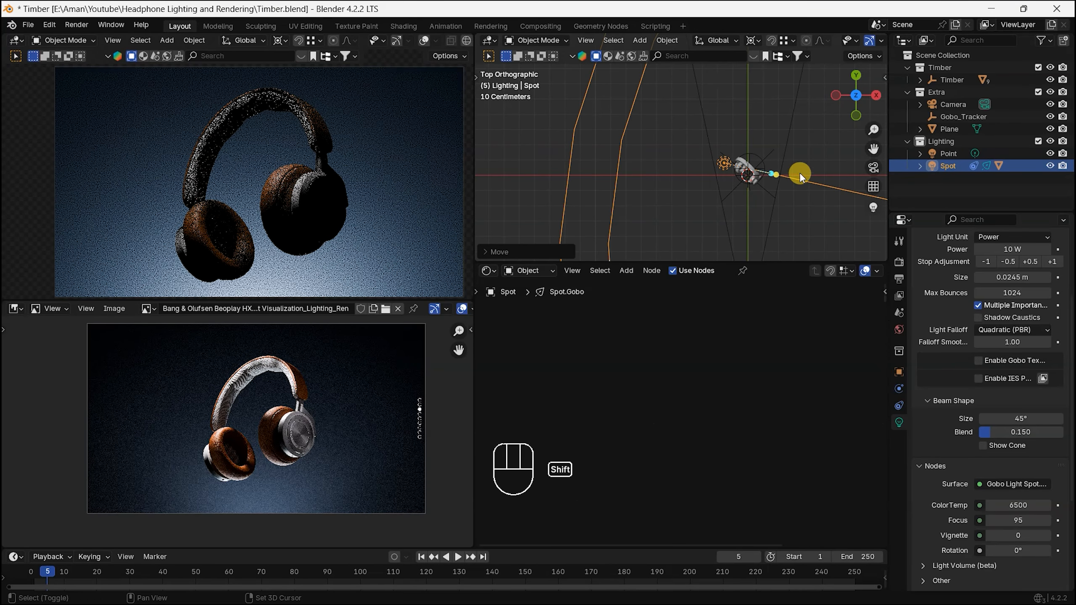
Step: Raise the spot light's Power, trying 68.1 W and settling on 40 W
{"action": "scroll", "coordinate": [1005, 382], "scroll_direction": "up", "scroll_amount": 5}
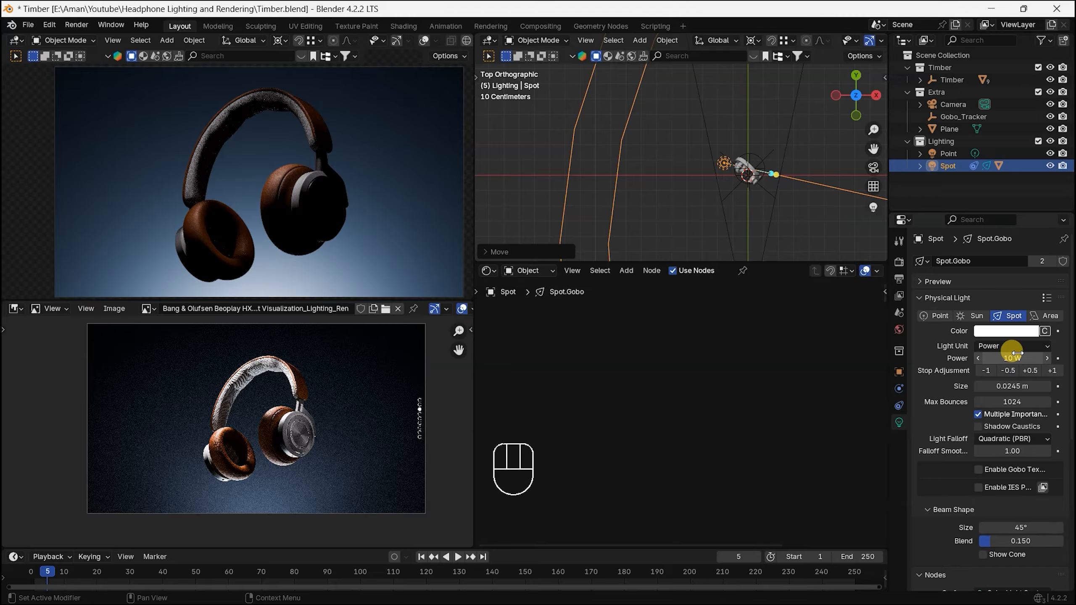
{"action": "left_click_drag", "start_coordinate": [1009, 359], "coordinate": [1032, 359]}
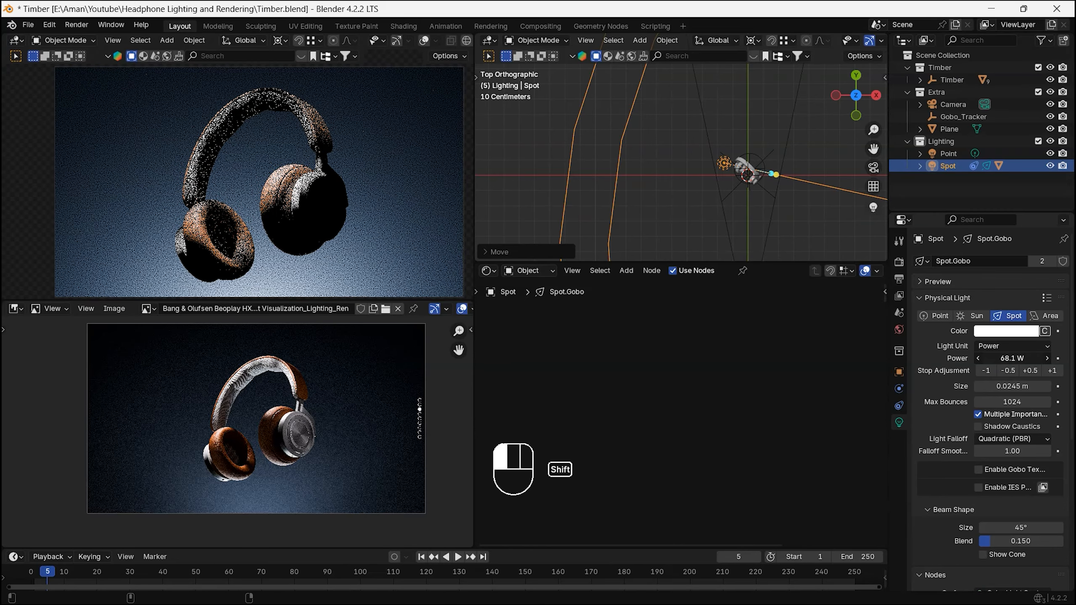
{"action": "left_click", "coordinate": [1018, 360]}
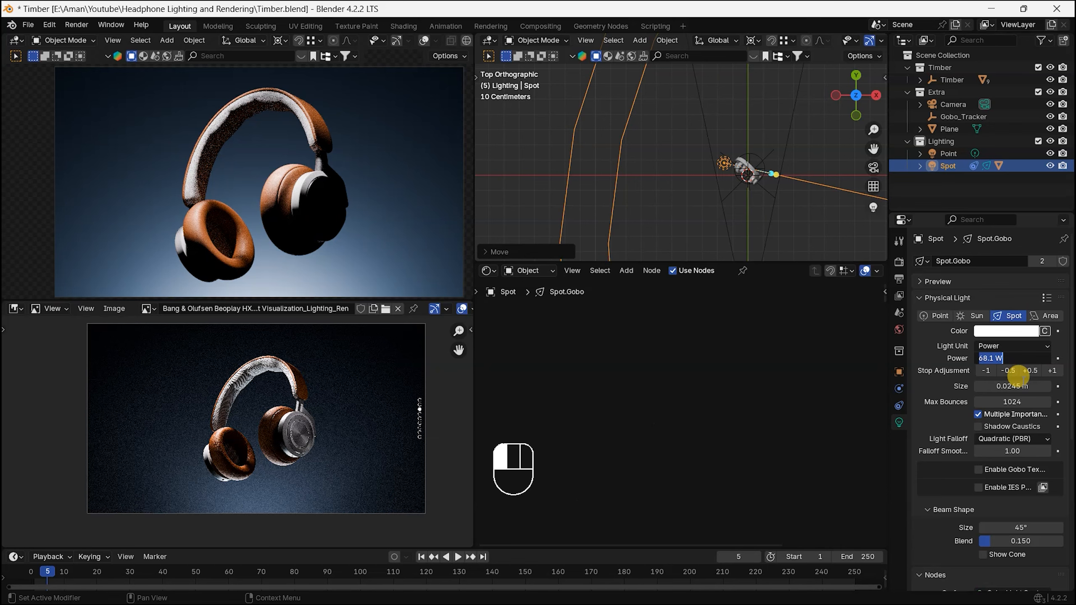
{"action": "key", "text": "Return"}
Step: Move the spot light farther from the headphones toward negative X in top view and set its Size to 0.0216 m
{"action": "key", "text": "g"}
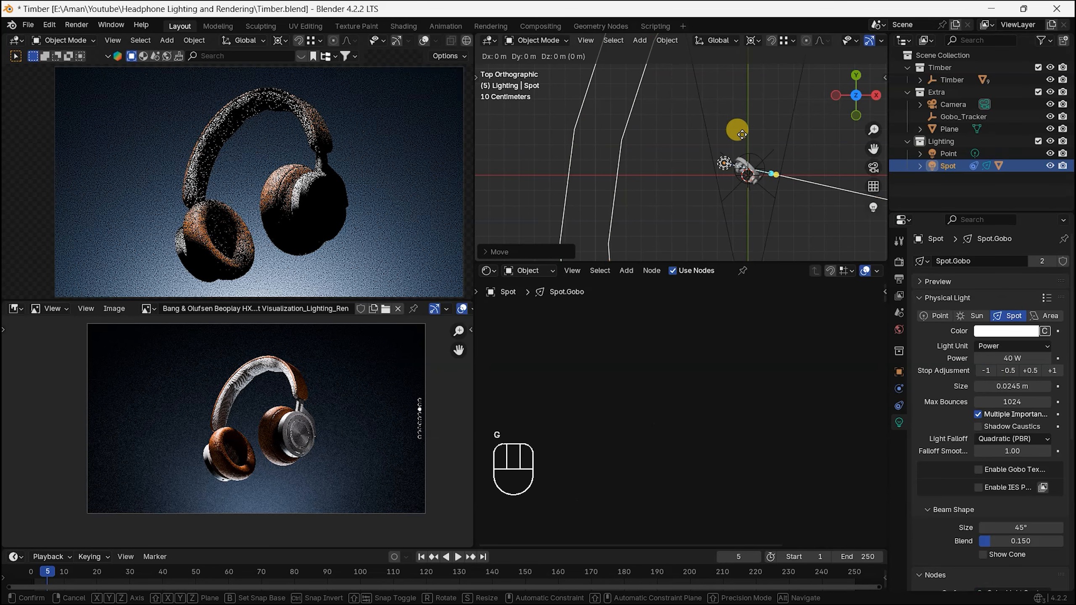
{"action": "left_click", "coordinate": [797, 240]}
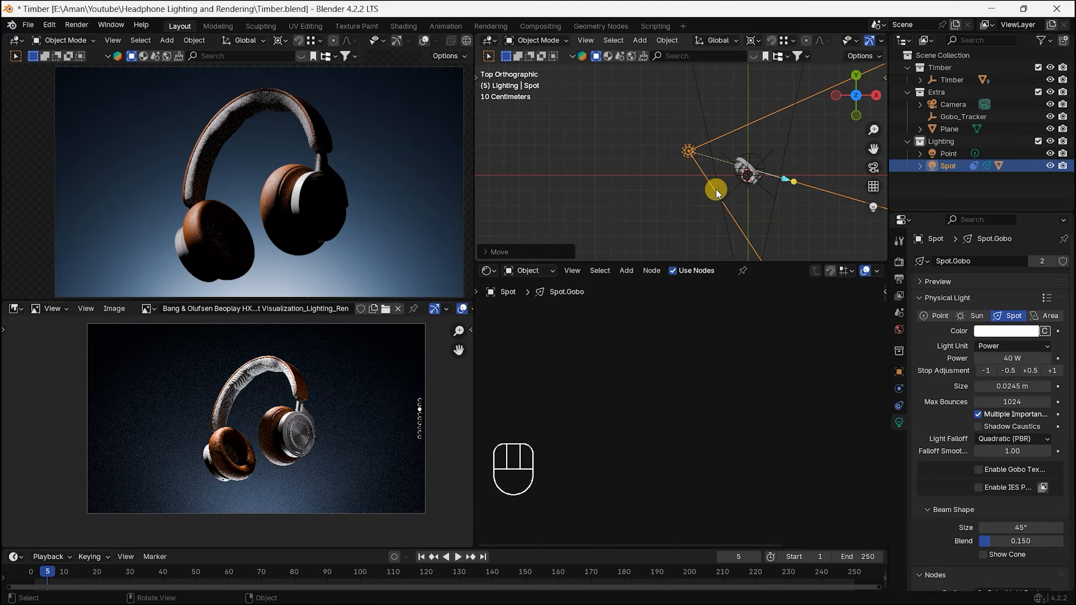
{"action": "scroll", "coordinate": [1011, 414], "scroll_direction": "down", "scroll_amount": 5}
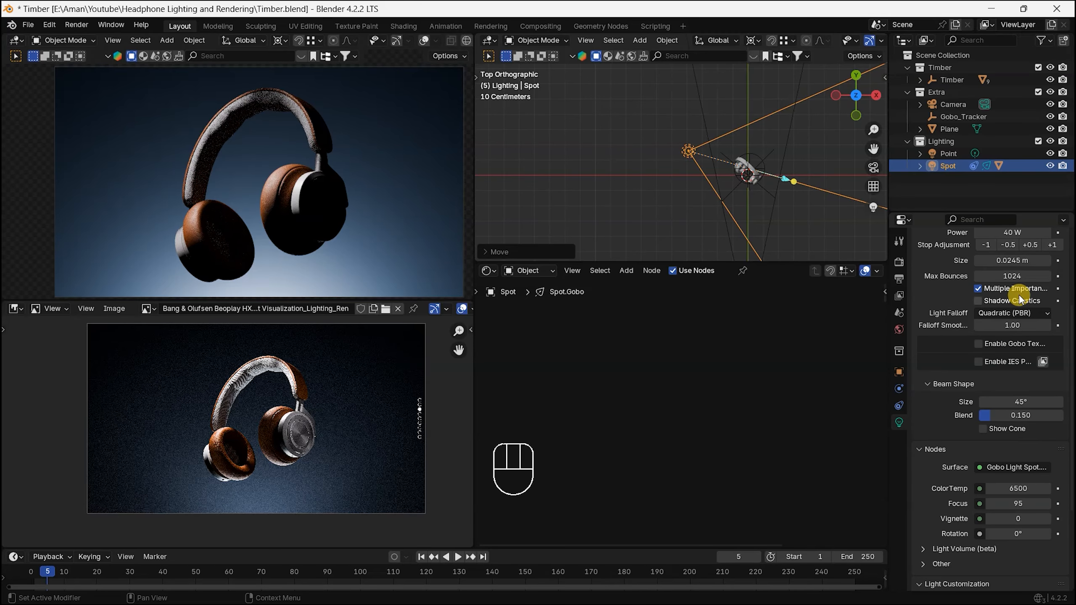
{"action": "scroll", "coordinate": [1009, 305], "scroll_direction": "up", "scroll_amount": 2}
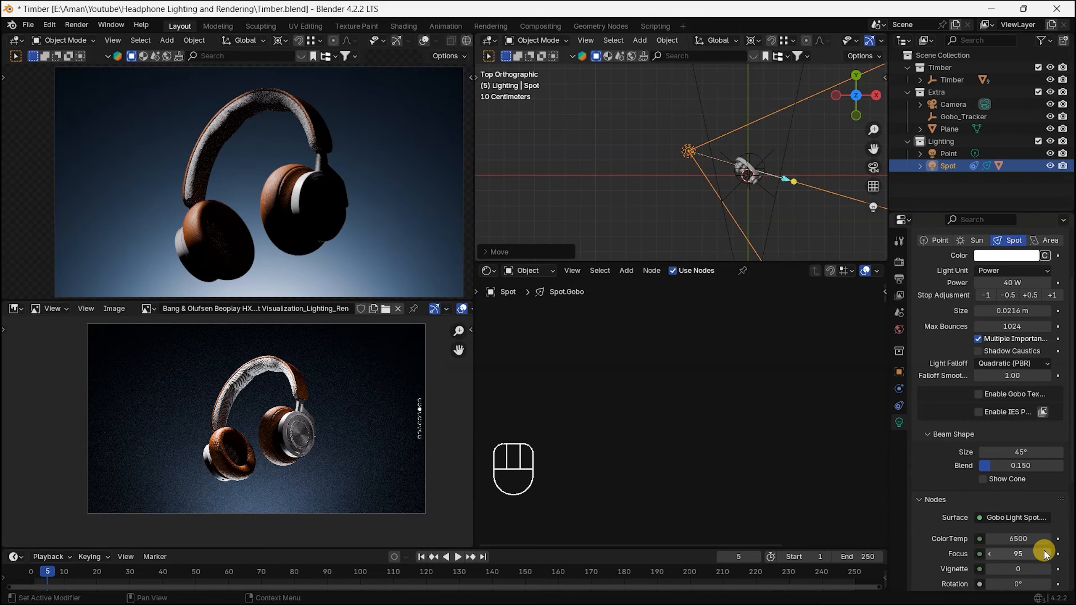
{"action": "key", "text": "g"}
{"action": "key", "text": "shift"}
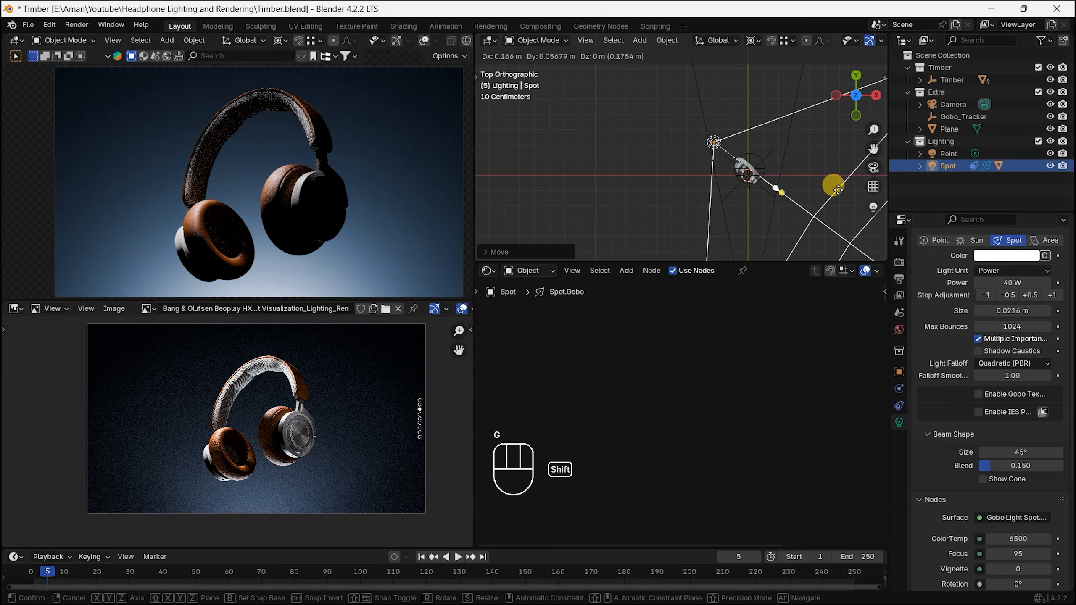
{"action": "left_click", "coordinate": [811, 170]}
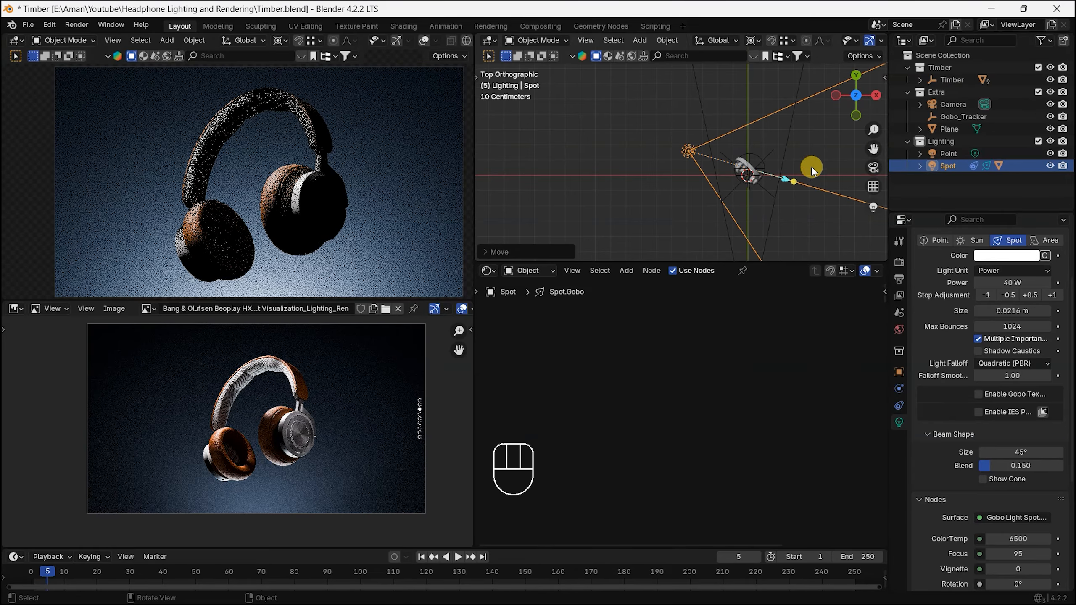
Step: Select the Gobo_Tracker empty and move it about 0.03 m toward the negative X side of the headphones
{"action": "middle_click_drag", "start_coordinate": [812, 170], "coordinate": [783, 128]}
{"action": "scroll", "coordinate": [773, 169], "scroll_direction": "up", "scroll_amount": 7}
{"action": "left_click", "coordinate": [772, 160]}
{"action": "left_click", "coordinate": [783, 128]}
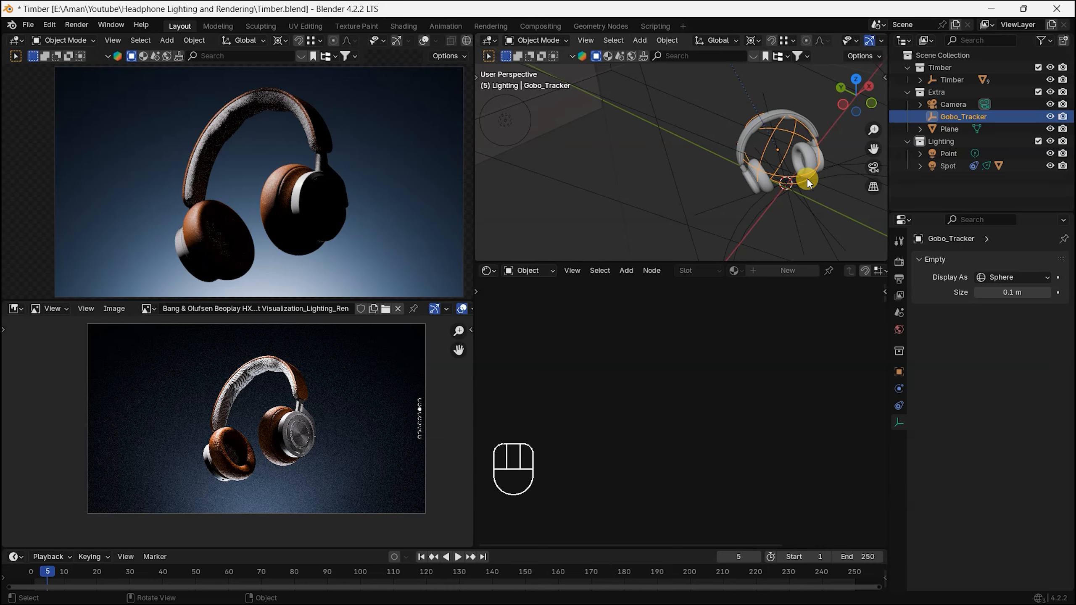
{"action": "key", "text": "g"}
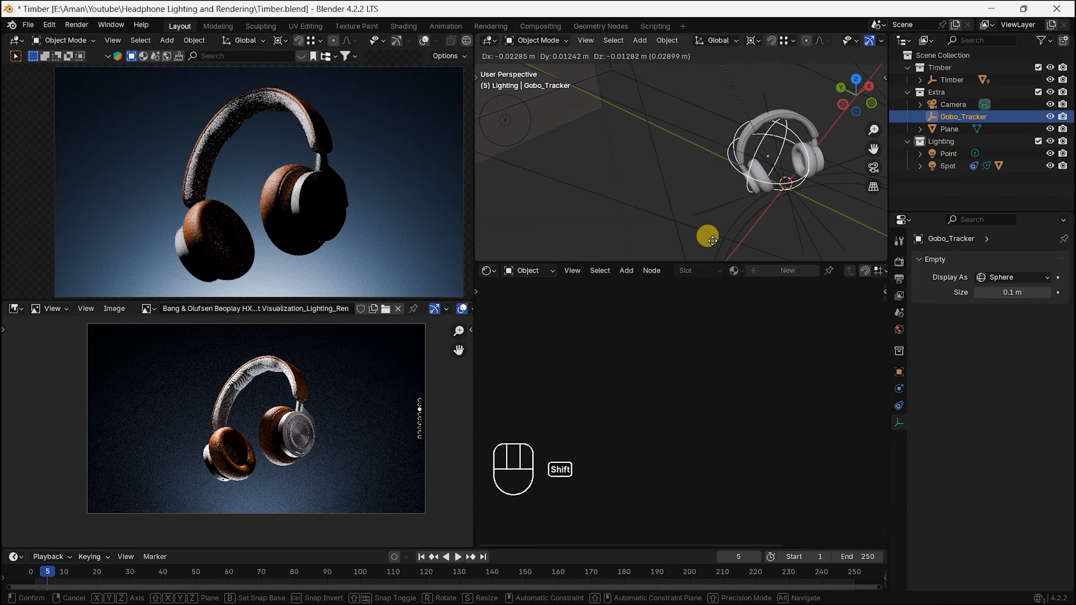
{"action": "left_click", "coordinate": [697, 233]}
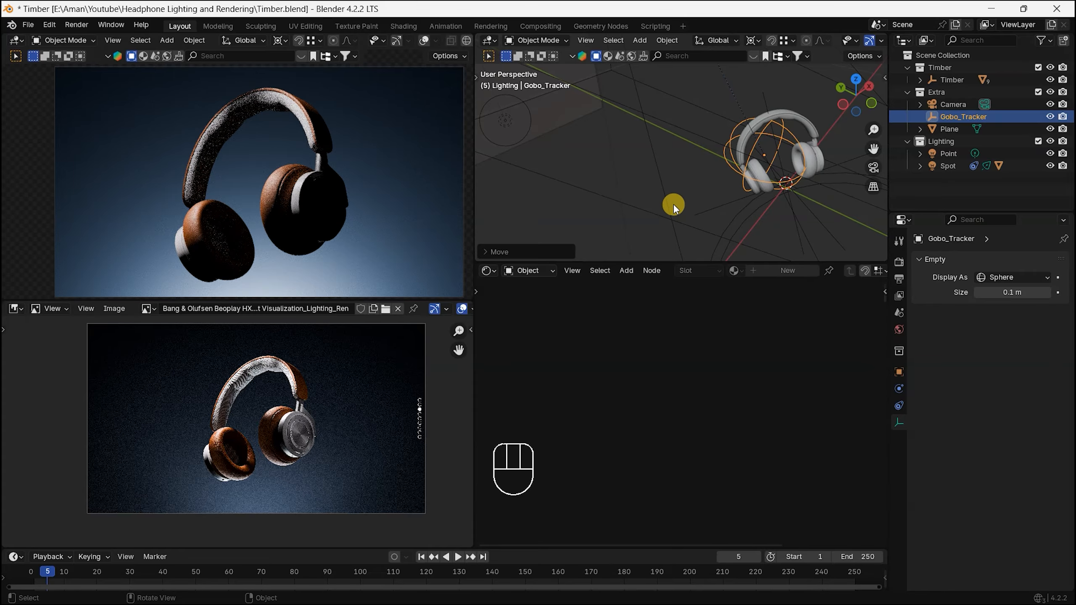
Step: Compare the lighting on the headband and ear cups in the rendered view with the reference image up close
{"action": "middle_click_drag", "start_coordinate": [787, 193], "coordinate": [703, 153]}
{"action": "key", "text": "KP_1"}
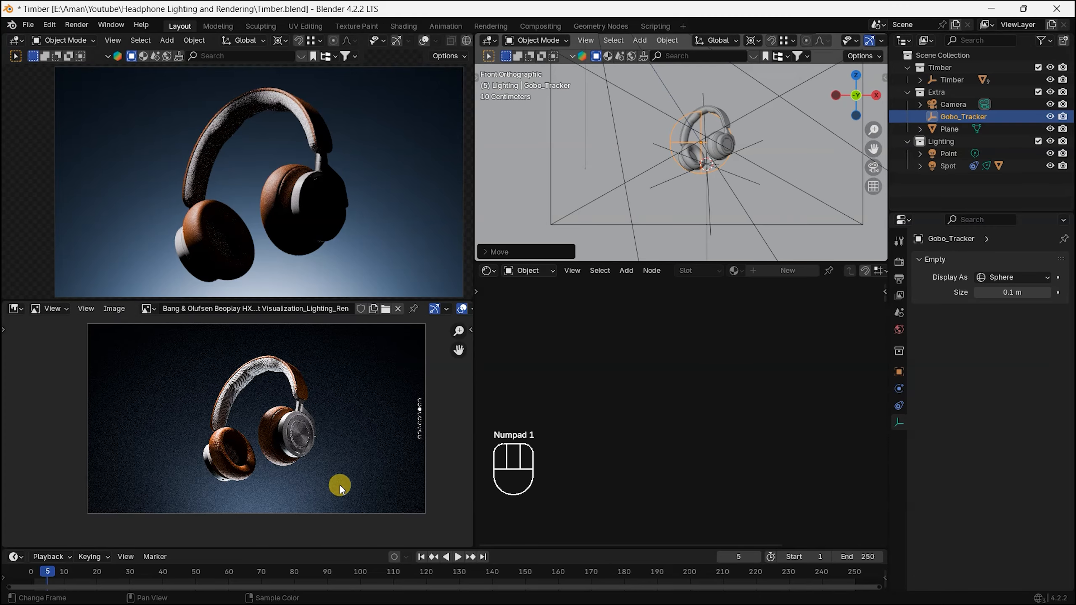
{"action": "scroll", "coordinate": [340, 485], "scroll_direction": "up", "scroll_amount": 4}
{"action": "middle_click_drag", "start_coordinate": [249, 427], "coordinate": [224, 571]}
{"action": "scroll", "coordinate": [260, 128], "scroll_direction": "up", "scroll_amount": 4}
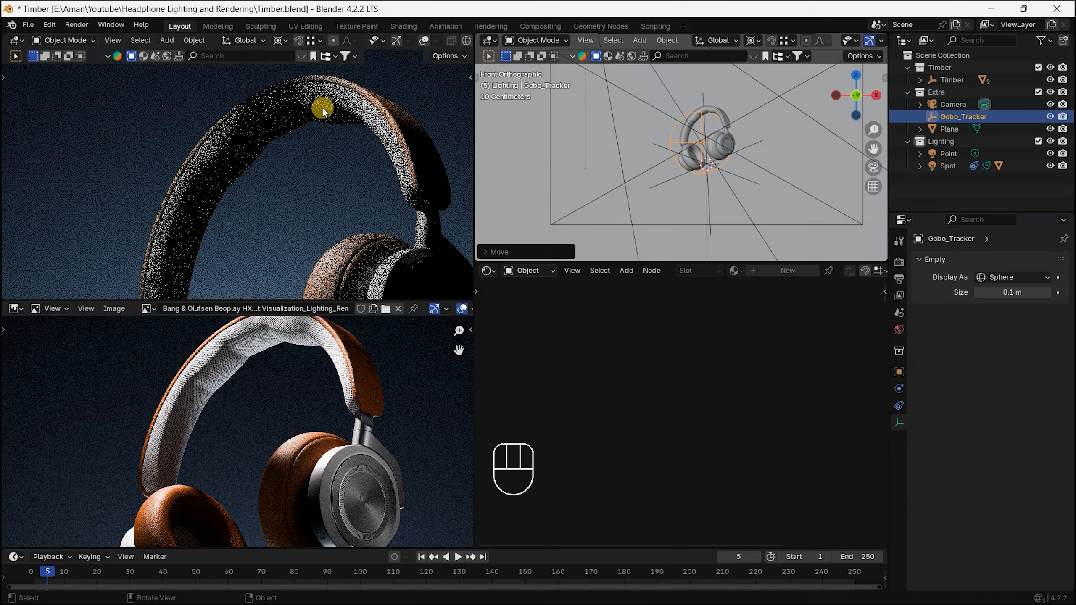
{"action": "left_click_drag", "start_coordinate": [280, 254], "coordinate": [277, 132], "text": "alt+shift"}
{"action": "left_click_drag", "start_coordinate": [313, 189], "coordinate": [343, 165], "text": "alt+shift"}
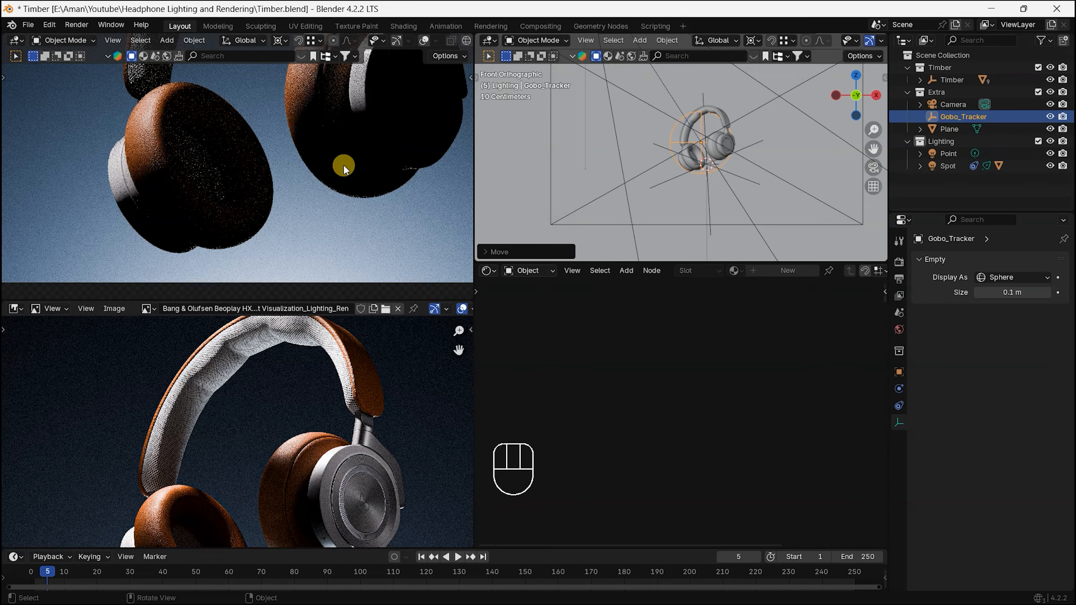
{"action": "left_click_drag", "start_coordinate": [303, 503], "coordinate": [291, 445], "text": "alt+shift"}
{"action": "scroll", "coordinate": [294, 429], "scroll_direction": "down", "scroll_amount": 2}
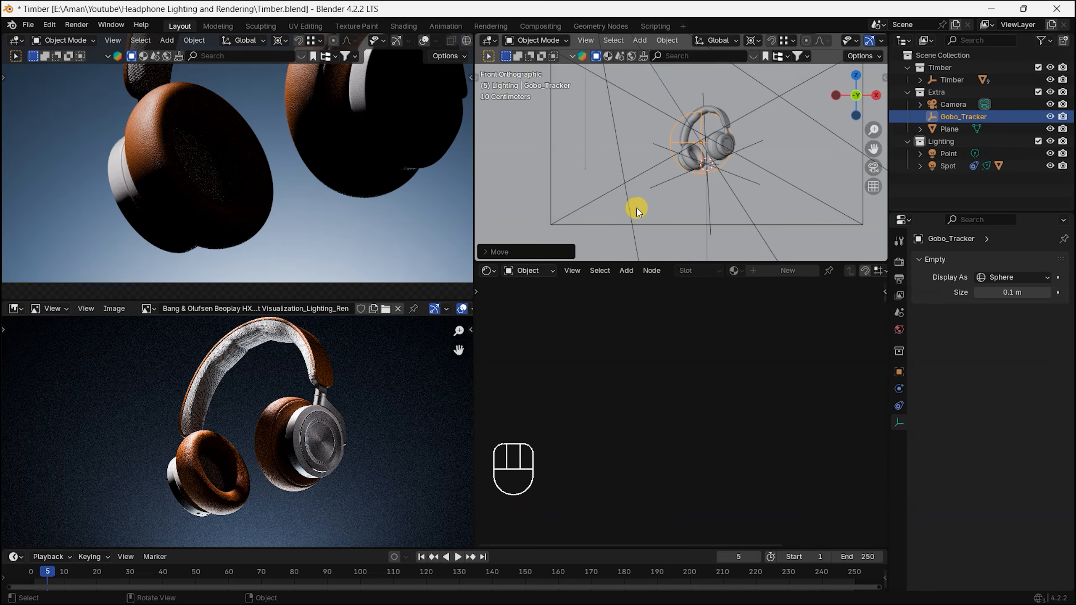
Step: Add an area light to the Lighting collection while working in the right orthographic view
{"action": "key", "text": "KP_3"}
{"action": "left_click_drag", "start_coordinate": [673, 108], "coordinate": [694, 133], "text": "alt+shift"}
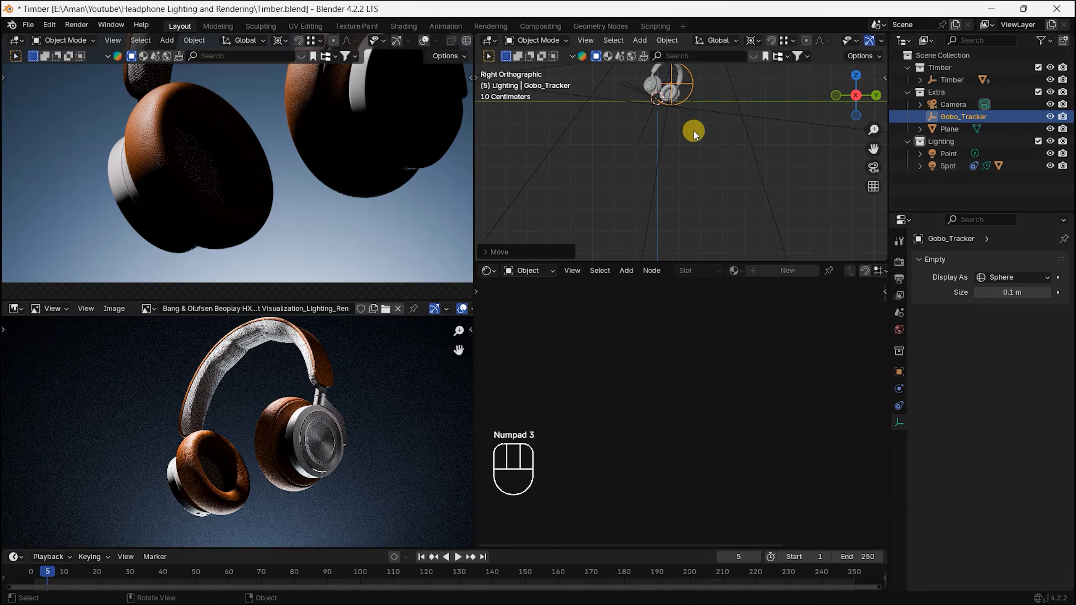
{"action": "key", "text": "shift+a"}
{"action": "mouse_move", "coordinate": [735, 210]}
{"action": "left_click", "coordinate": [780, 252]}
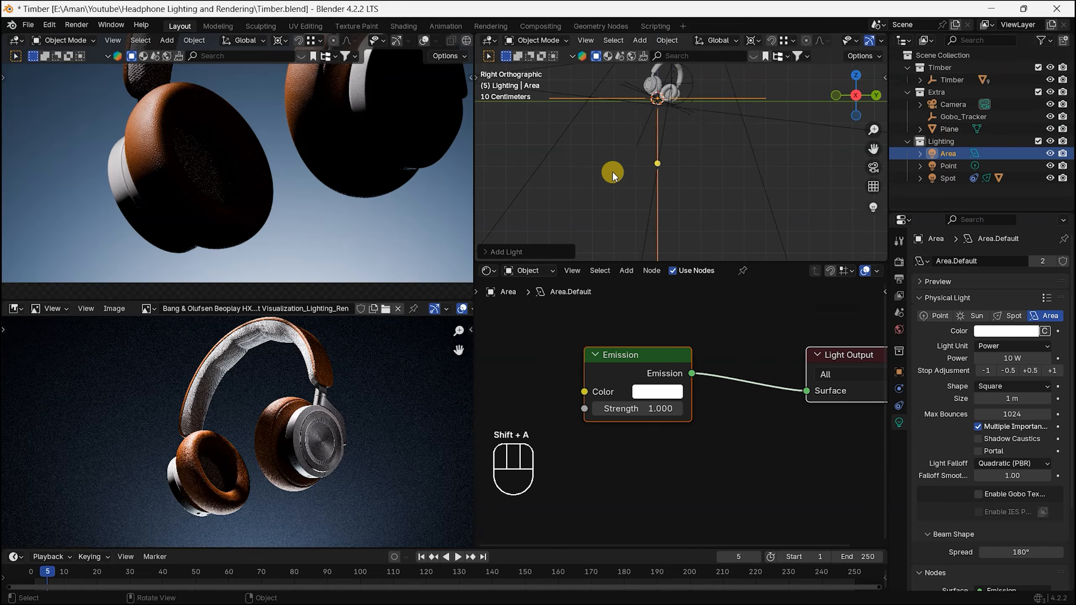
Step: Try rotating the area light by 45° and -45° in the right view, and settle on a 120° rotation
{"action": "scroll", "coordinate": [618, 211], "scroll_direction": "down", "scroll_amount": 4}
{"action": "key", "text": "r"}
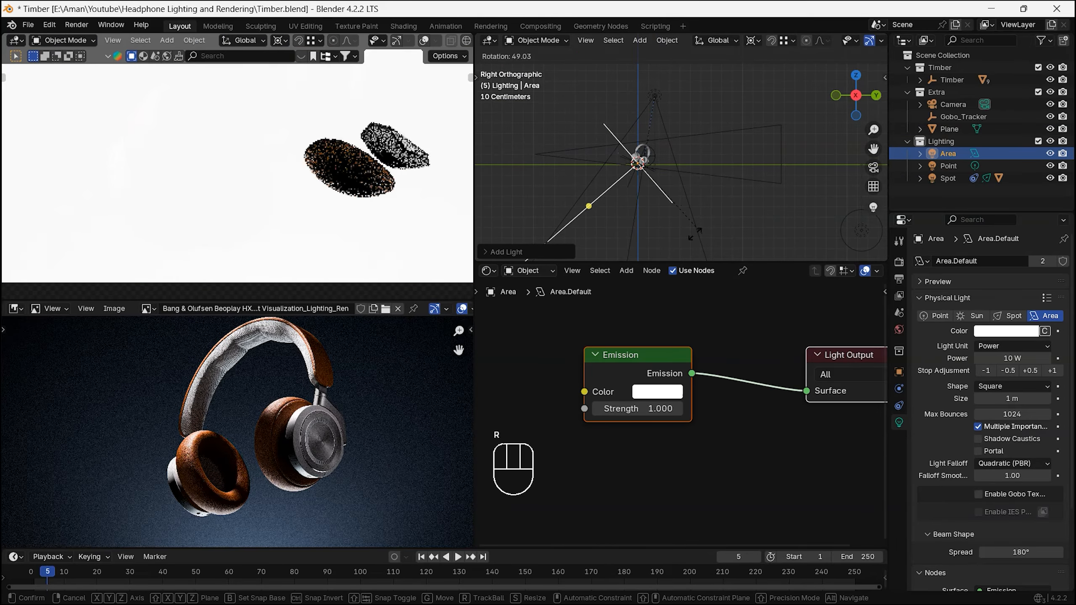
{"action": "type", "text": "45"}
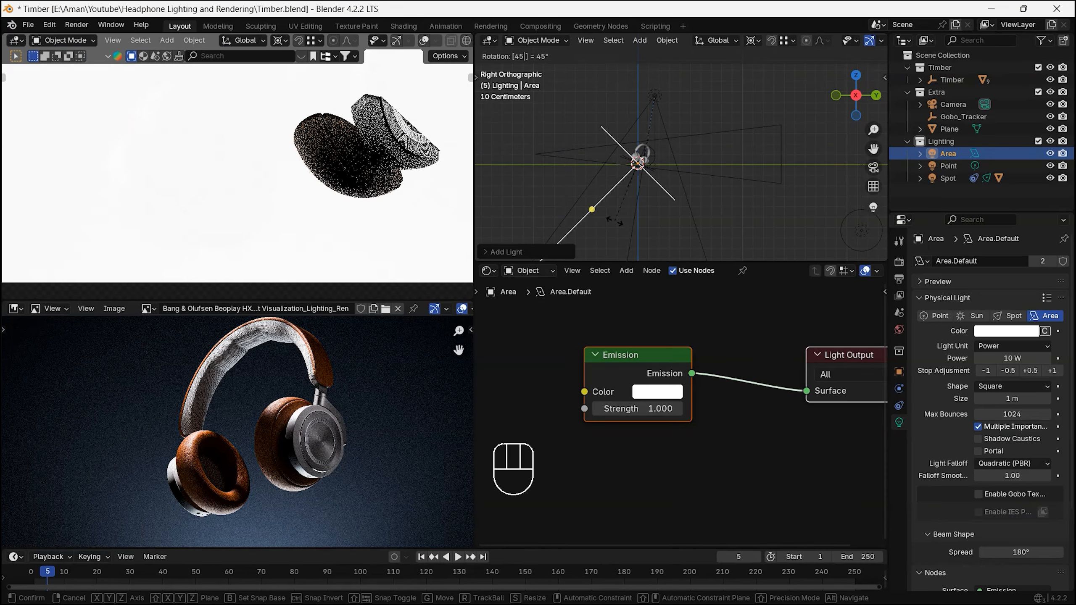
{"action": "key", "text": "minus"}
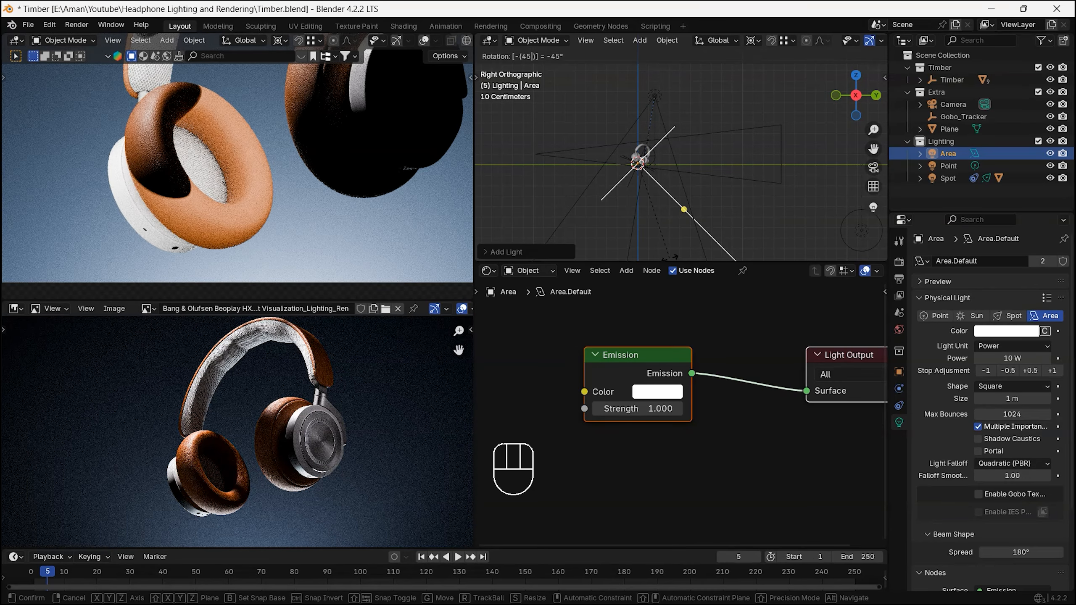
{"action": "key", "text": "r"}
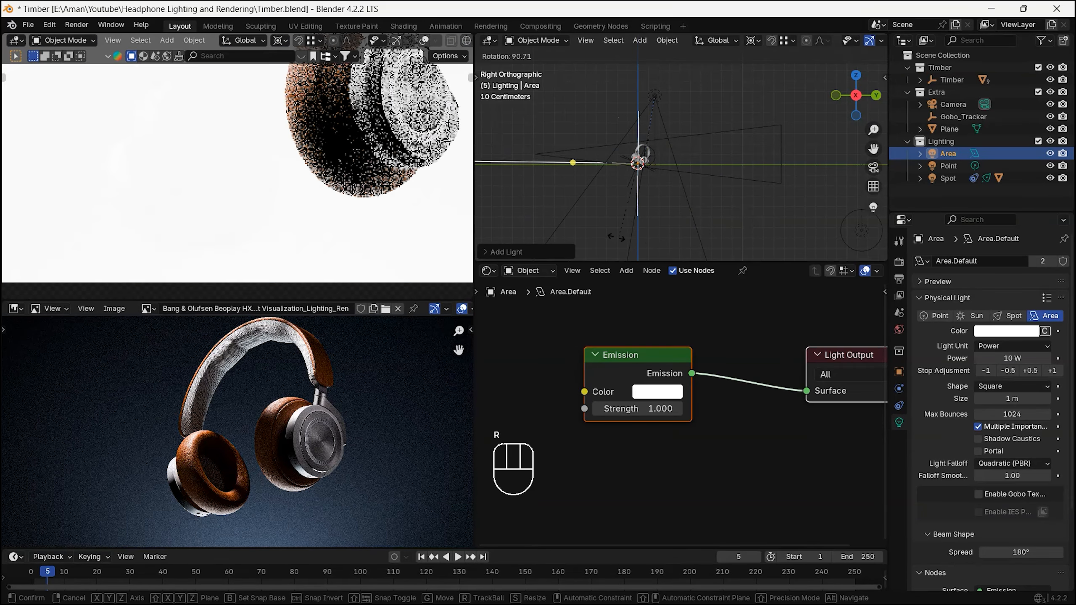
{"action": "type", "text": "120"}
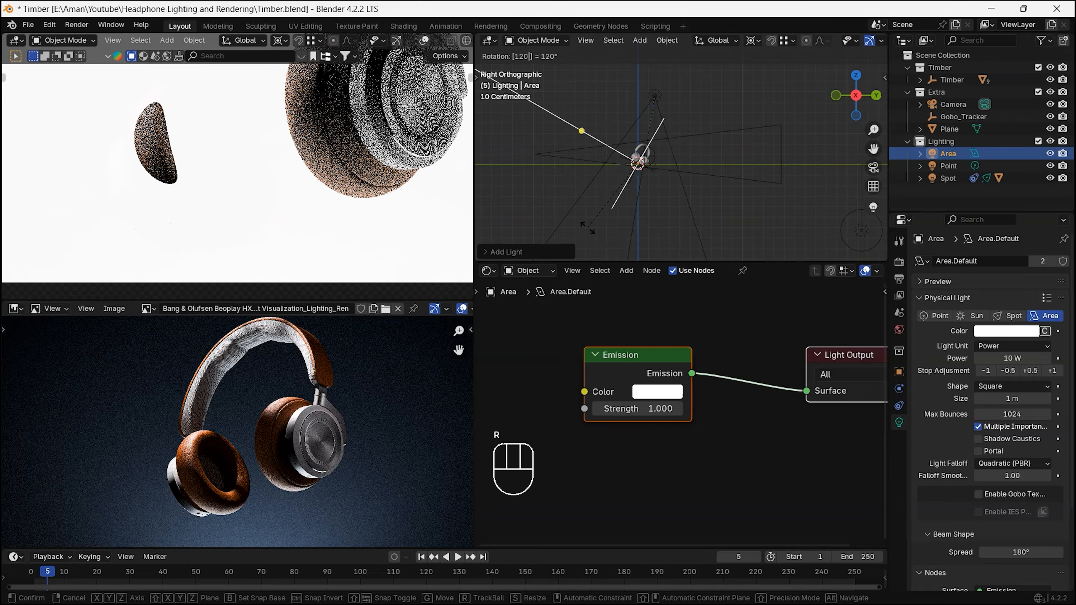
{"action": "left_click", "coordinate": [597, 232]}
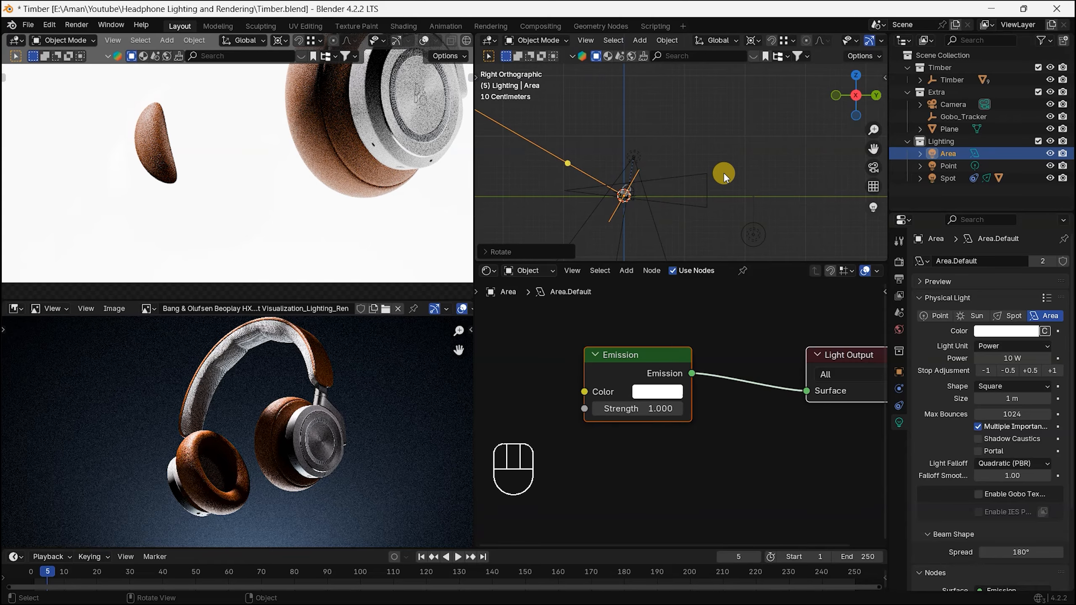
Step: Move the area light behind and below the headphones, to about Y 1.24 m and Z -0.45 m, and open its object properties
{"action": "key", "text": "g"}
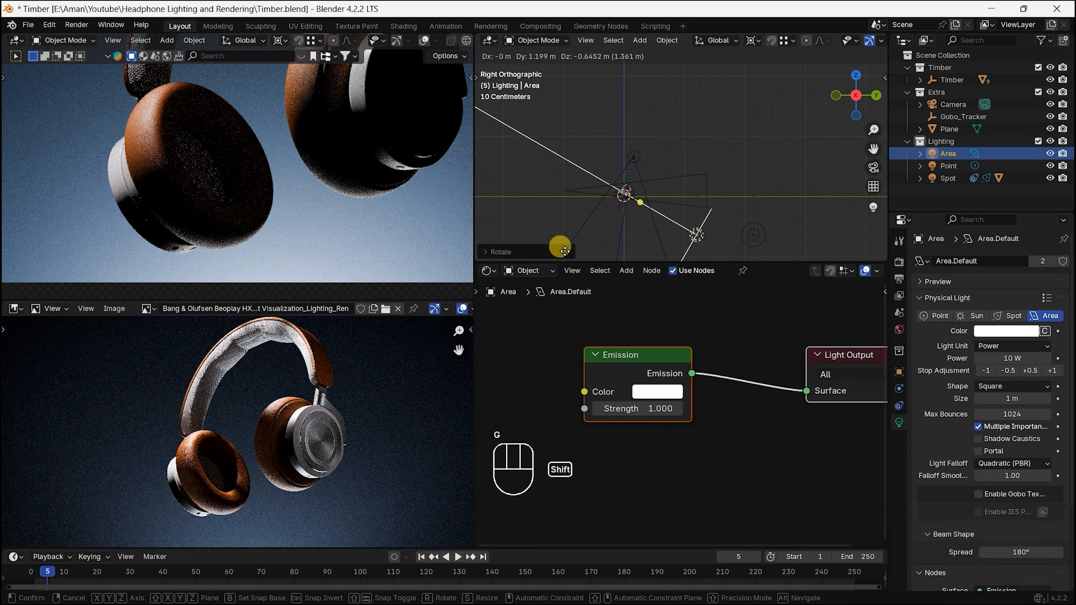
{"action": "left_click", "coordinate": [602, 153]}
{"action": "scroll", "coordinate": [267, 159], "scroll_direction": "down", "scroll_amount": 4}
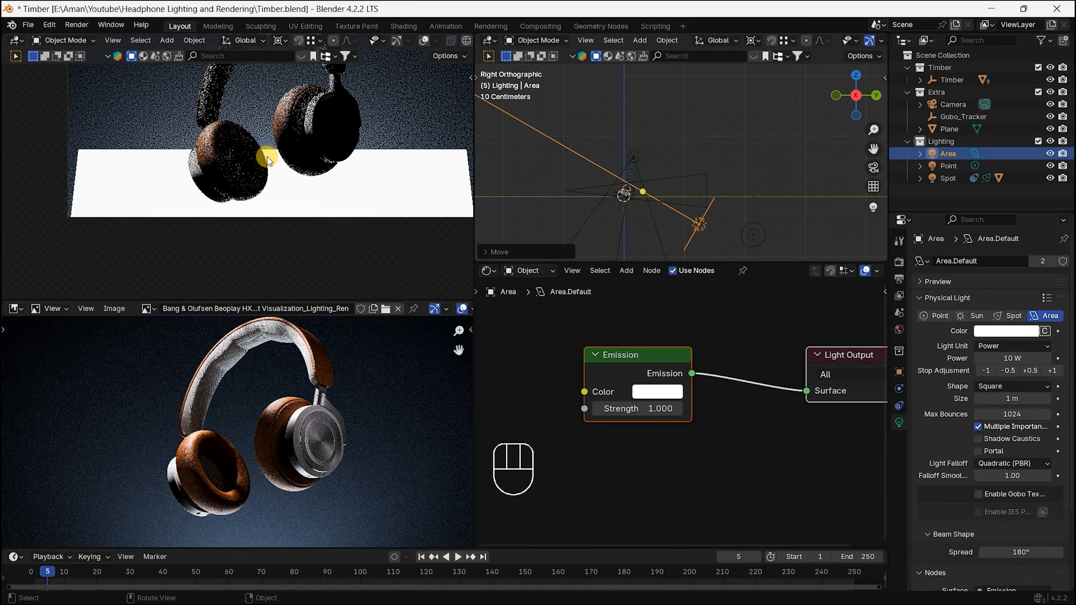
{"action": "scroll", "coordinate": [334, 161], "scroll_direction": "up", "scroll_amount": 2}
{"action": "left_click", "coordinate": [899, 372]}
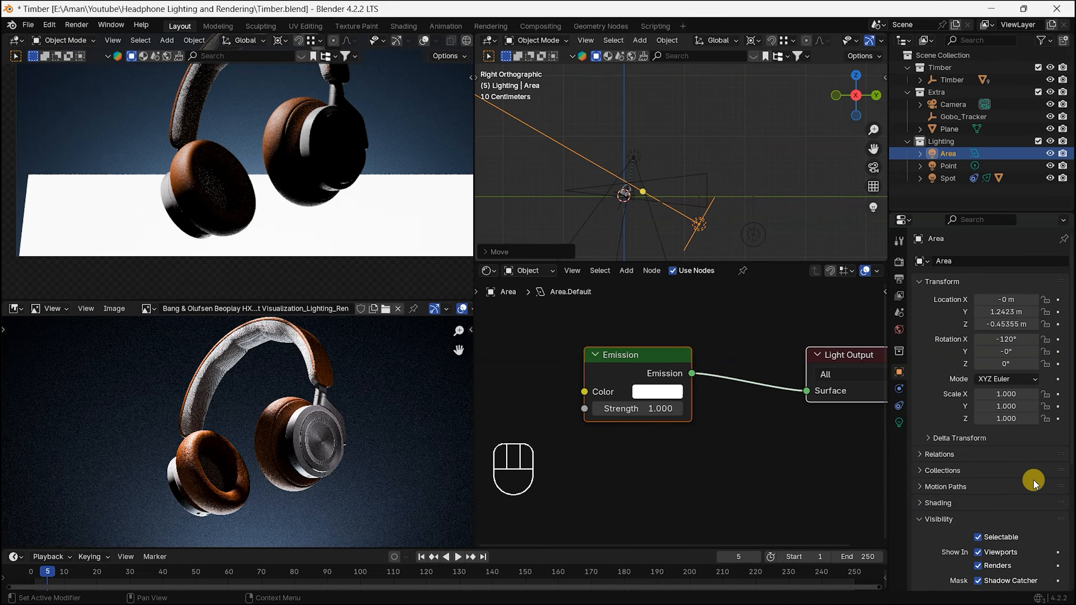
Step: Make the area light invisible to the camera by turning off its Camera ray visibility
{"action": "scroll", "coordinate": [1034, 483], "scroll_direction": "down", "scroll_amount": 4}
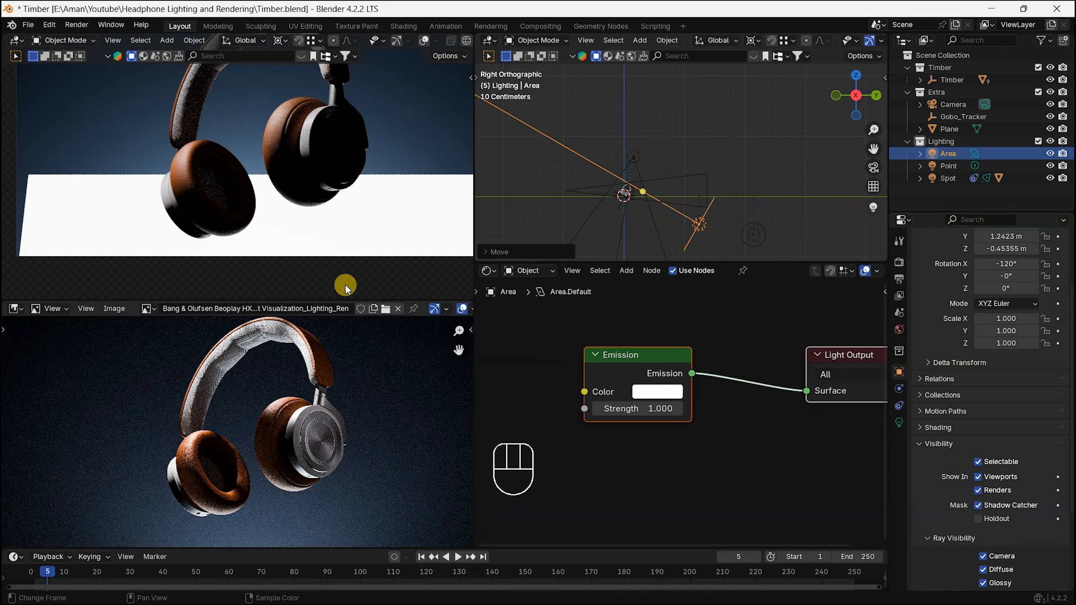
{"action": "left_click", "coordinate": [982, 557]}
{"action": "scroll", "coordinate": [19, 152], "scroll_direction": "down", "scroll_amount": 1}
{"action": "left_click_drag", "start_coordinate": [180, 140], "coordinate": [208, 200], "text": "alt+shift"}
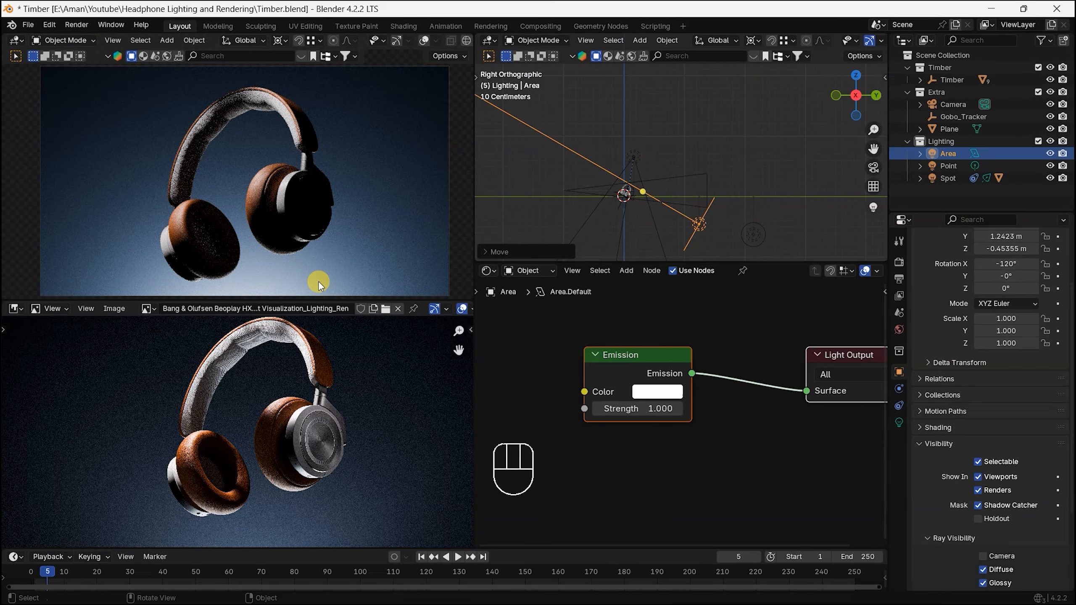
Step: Change the area light's shape to Rectangle and set its size to 1.5 m in X and 0.8 m in Y
{"action": "middle_click_drag", "start_coordinate": [681, 240], "coordinate": [722, 185], "text": "alt"}
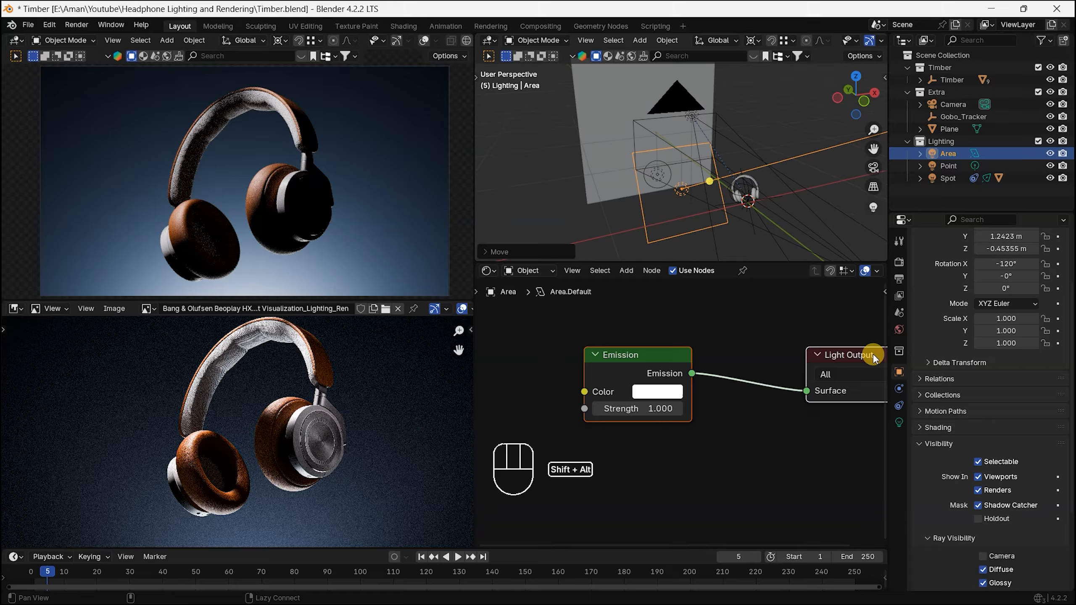
{"action": "left_click", "coordinate": [902, 425]}
{"action": "left_click", "coordinate": [1011, 311]}
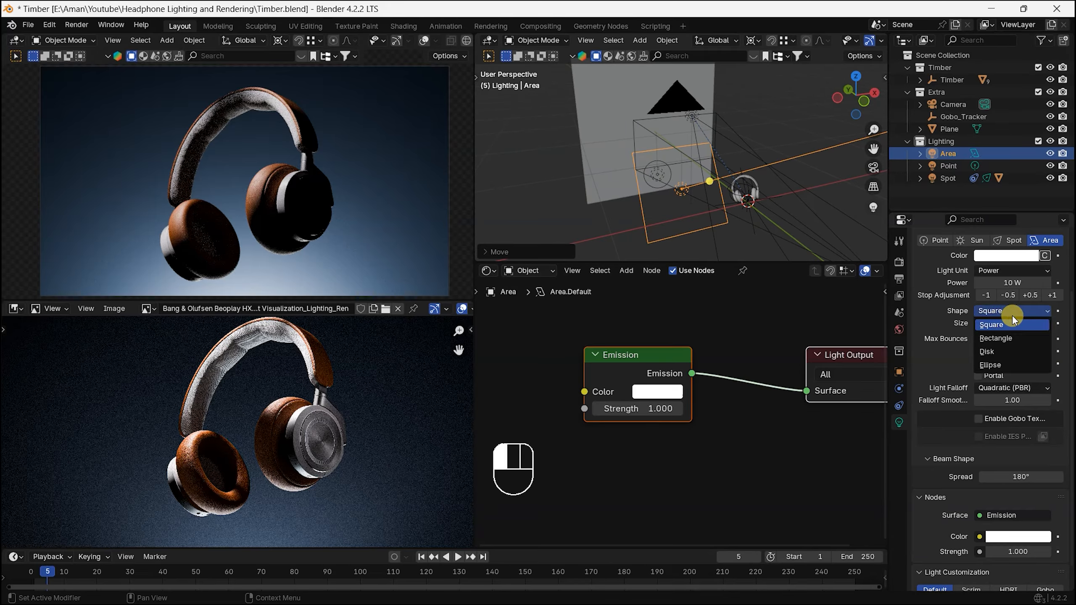
{"action": "left_click", "coordinate": [1018, 338]}
{"action": "middle_click_drag", "start_coordinate": [783, 248], "coordinate": [805, 250], "text": "alt"}
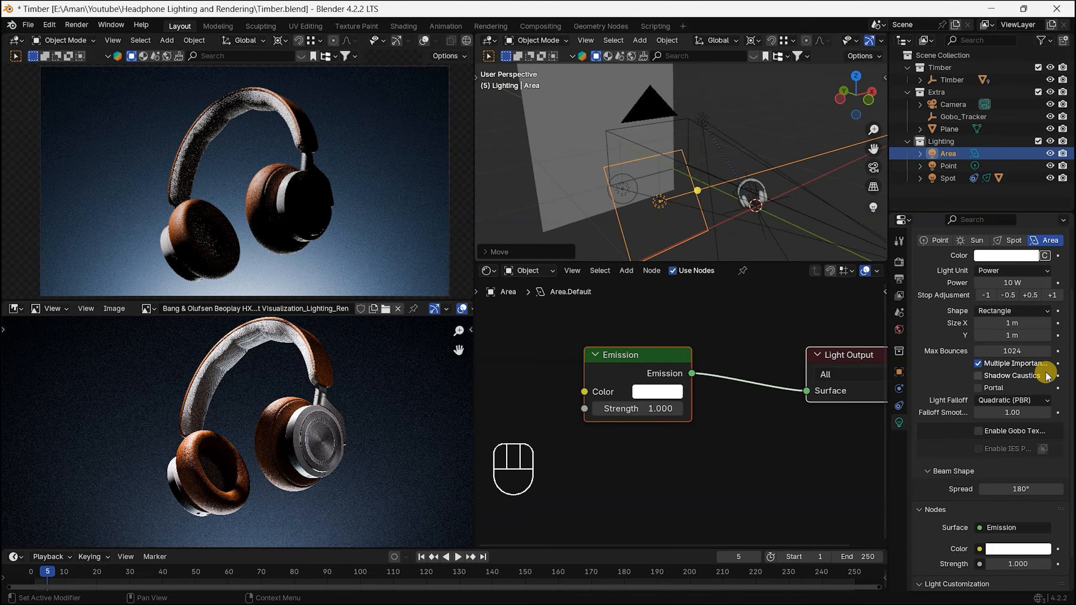
{"action": "mouse_move", "coordinate": [1021, 323]}
{"action": "left_mouse_down"}
{"action": "mouse_move", "coordinate": [996, 322]}
{"action": "mouse_move", "coordinate": [1026, 323]}
{"action": "left_mouse_up"}
{"action": "left_click", "coordinate": [1026, 323]}
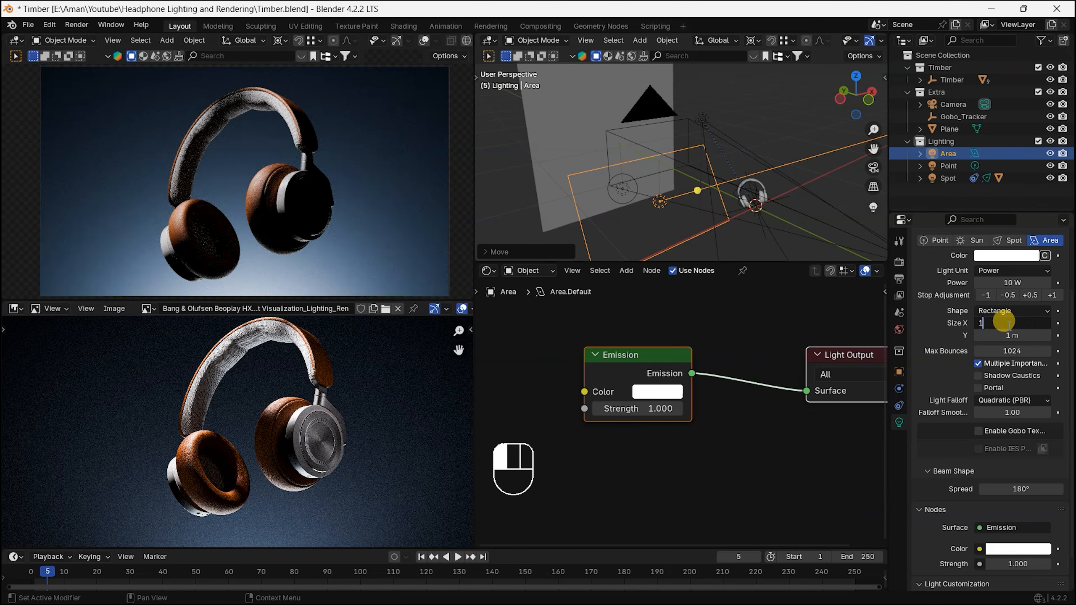
{"action": "type", "text": "1.5"}
{"action": "key", "text": "Tab"}
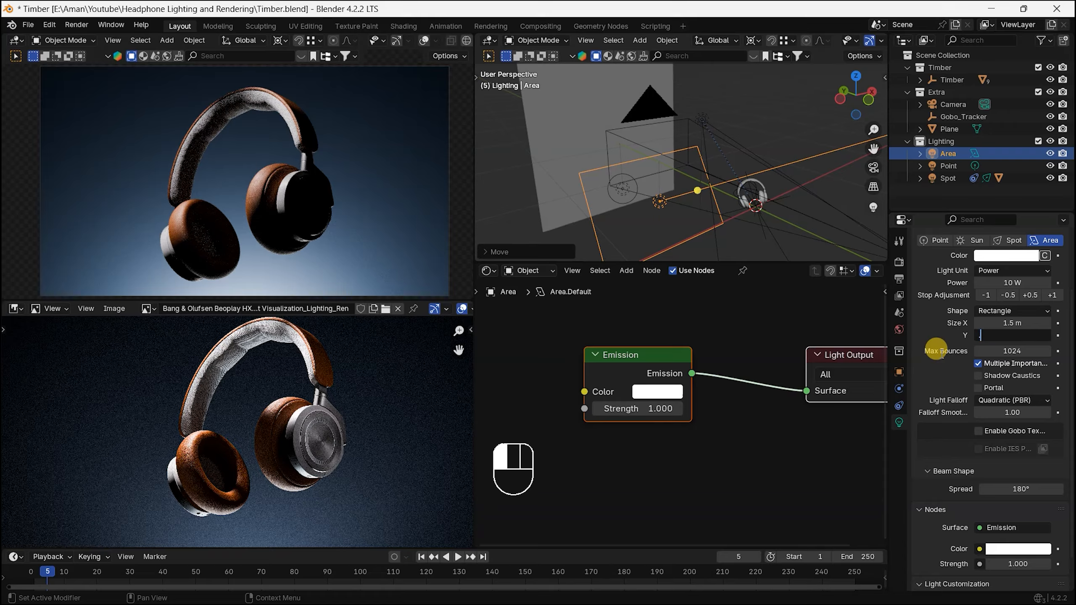
{"action": "type", "text": ".8"}
{"action": "key", "text": "Return"}
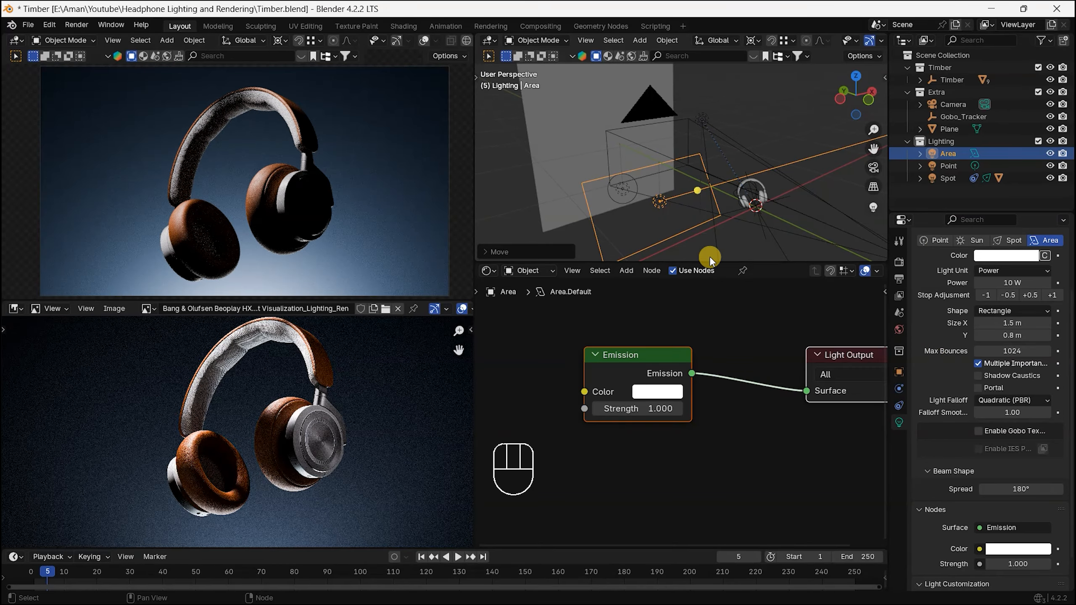
Step: Move the rectangular area light about 0.65 m closer to the headphones along Y in the right orthographic view
{"action": "key", "text": "KP_3"}
{"action": "middle_click_drag", "start_coordinate": [722, 239], "coordinate": [769, 168], "text": "shift"}
{"action": "key", "text": "g"}
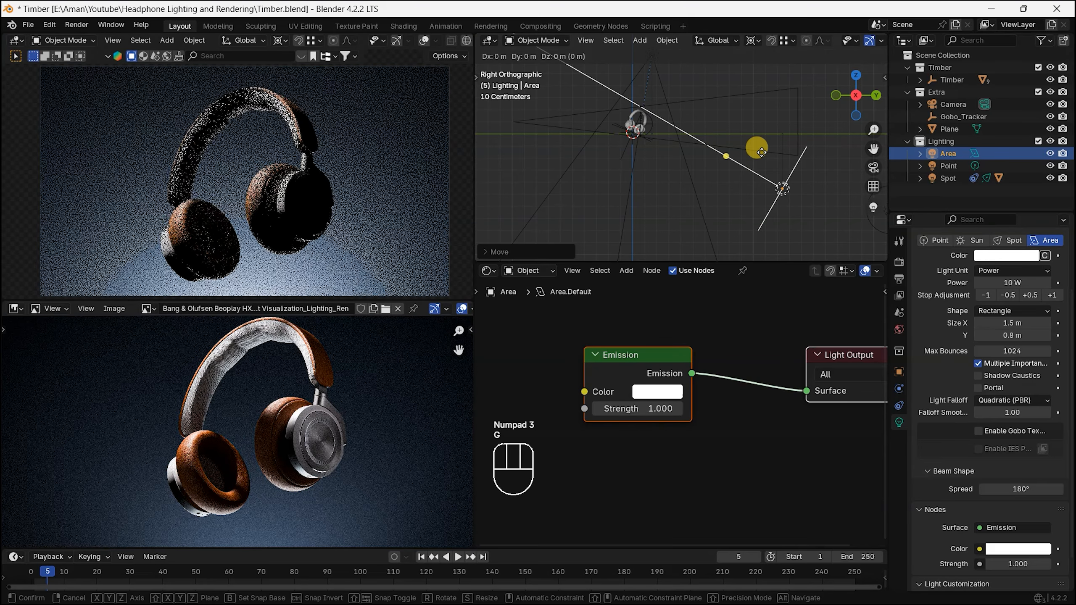
{"action": "left_click", "coordinate": [801, 60]}
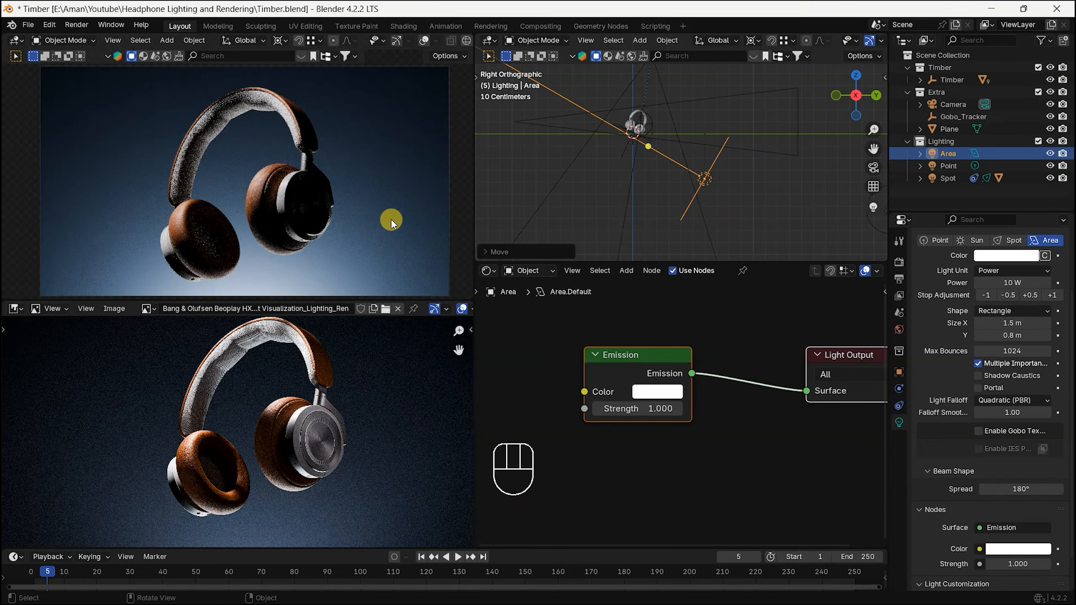
Step: Inspect the ear cups in the rendered view and set the area light's power to 15 W
{"action": "middle_click_drag", "start_coordinate": [322, 240], "coordinate": [309, 187], "text": "shift"}
{"action": "scroll", "coordinate": [309, 199], "scroll_direction": "up", "scroll_amount": 1}
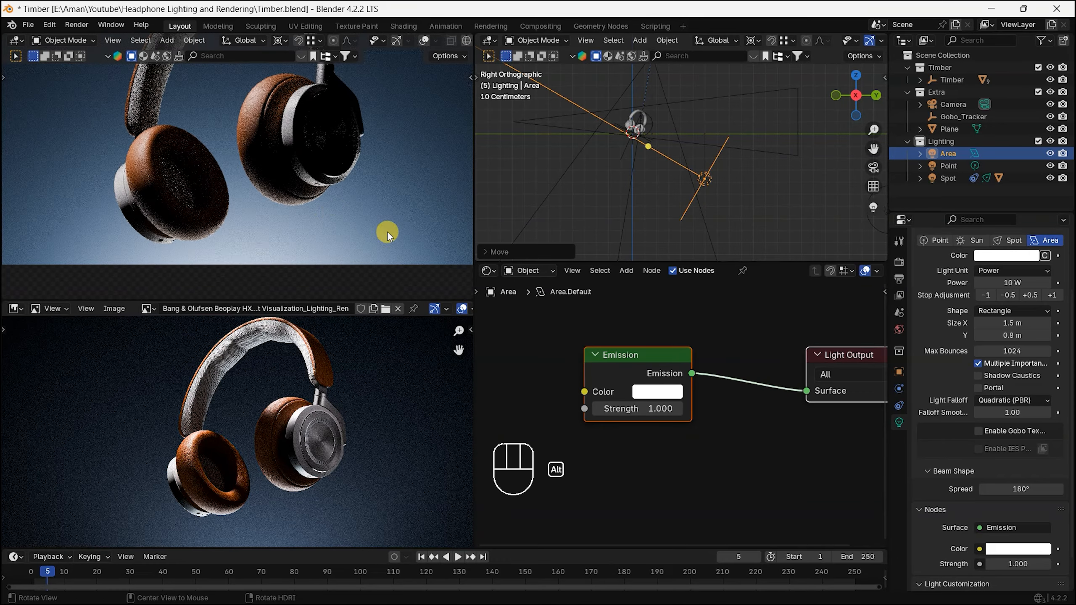
{"action": "scroll", "coordinate": [332, 189], "scroll_direction": "down", "scroll_amount": 3}
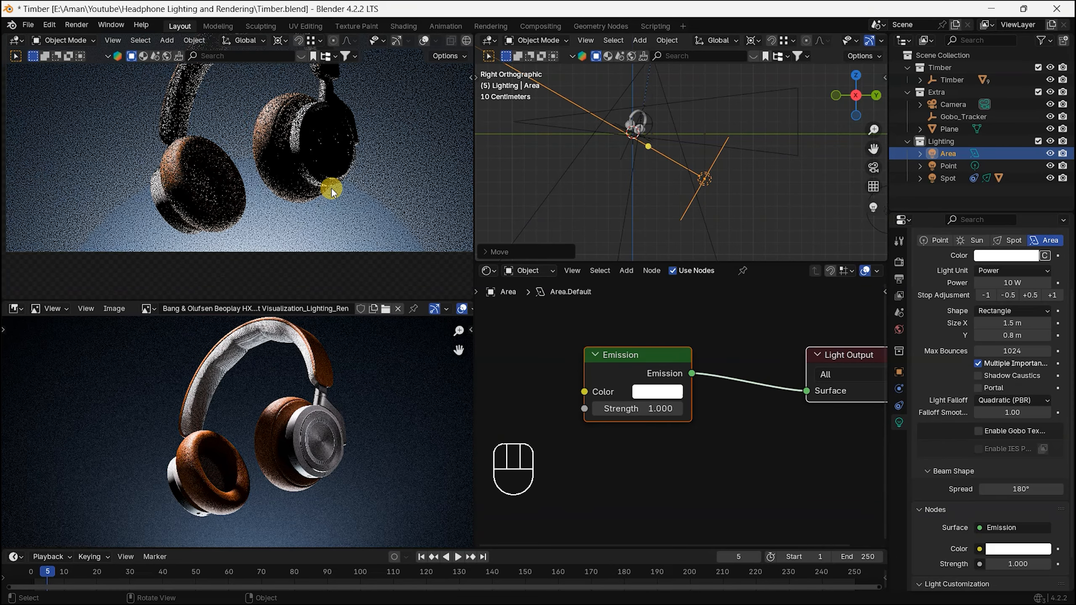
{"action": "middle_click_drag", "start_coordinate": [364, 145], "coordinate": [367, 194], "text": "shift"}
{"action": "scroll", "coordinate": [357, 194], "scroll_direction": "up", "scroll_amount": 1}
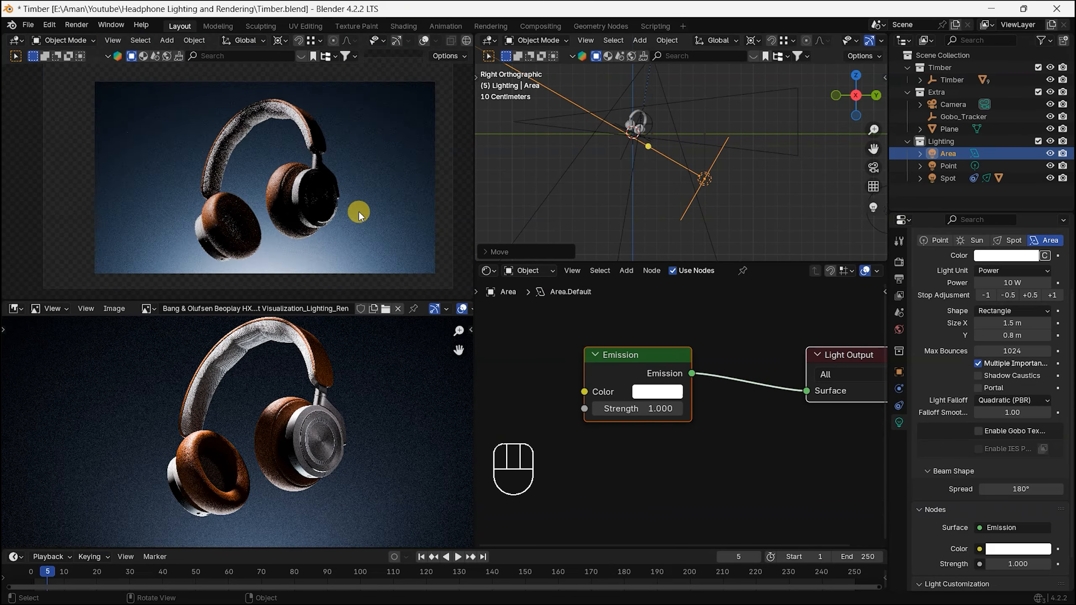
{"action": "left_click", "coordinate": [1011, 282]}
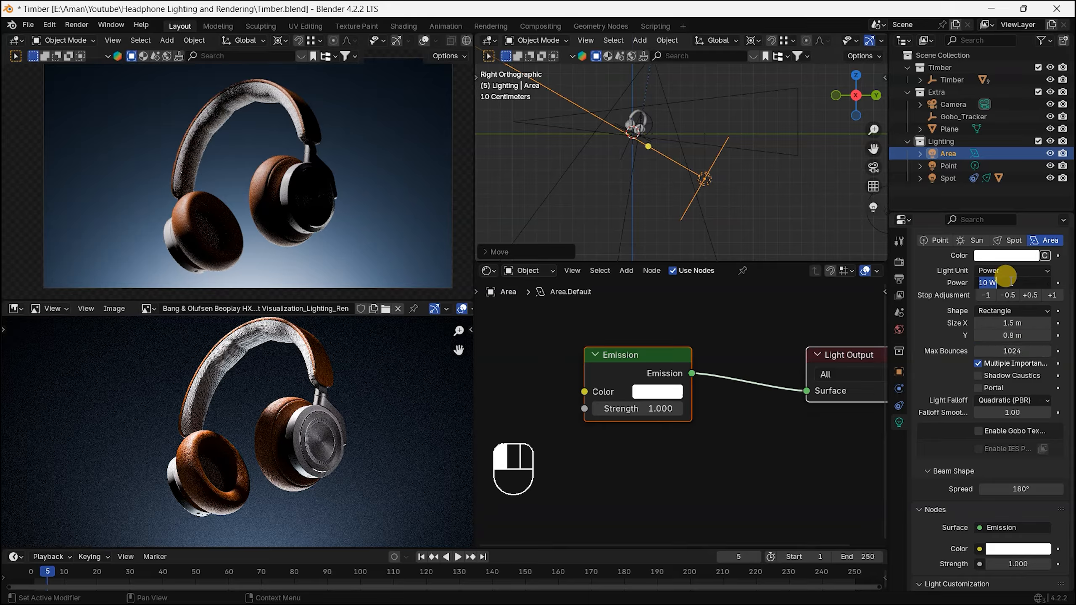
{"action": "type", "text": "15"}
{"action": "key", "text": "Return"}
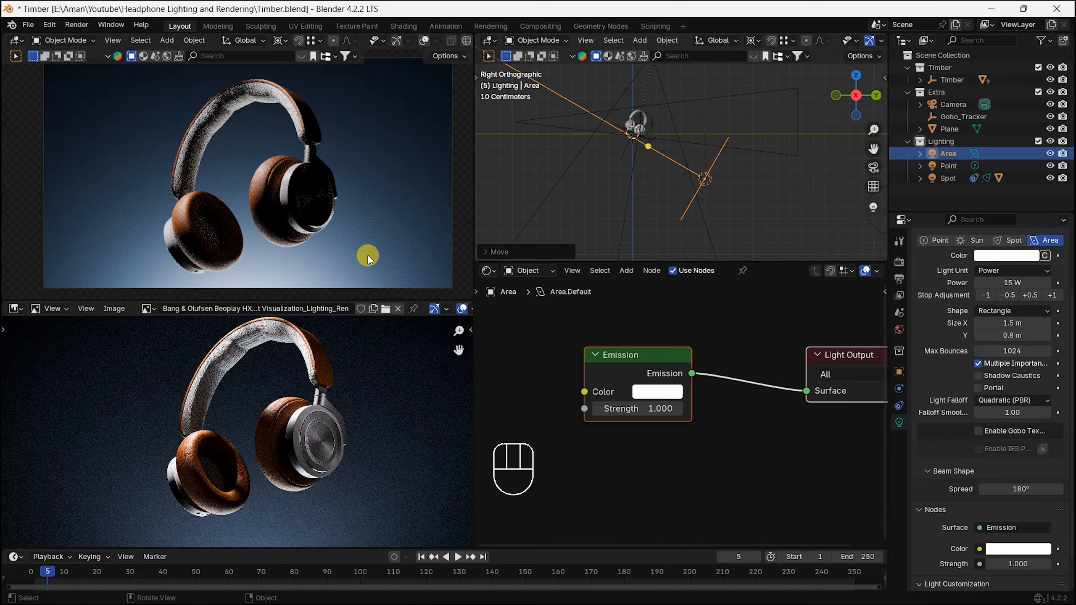
{"action": "right_click", "coordinate": [358, 265]}
{"action": "scroll", "coordinate": [382, 205], "scroll_direction": "down", "scroll_amount": 1}
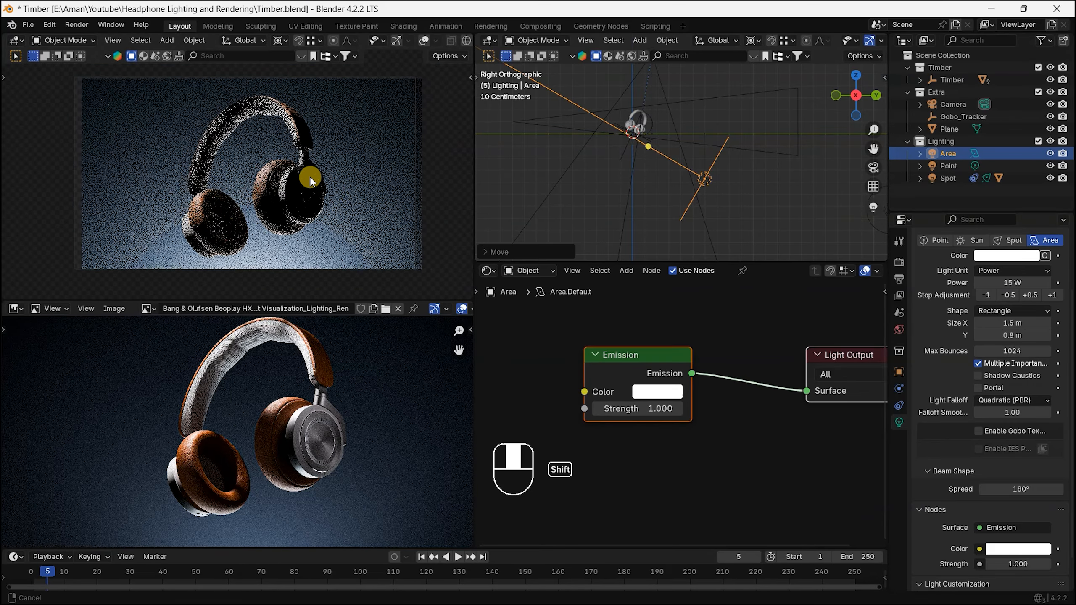
Step: Add a second area light to the Lighting collection while working in the front orthographic view
{"action": "key", "text": "KP_1"}
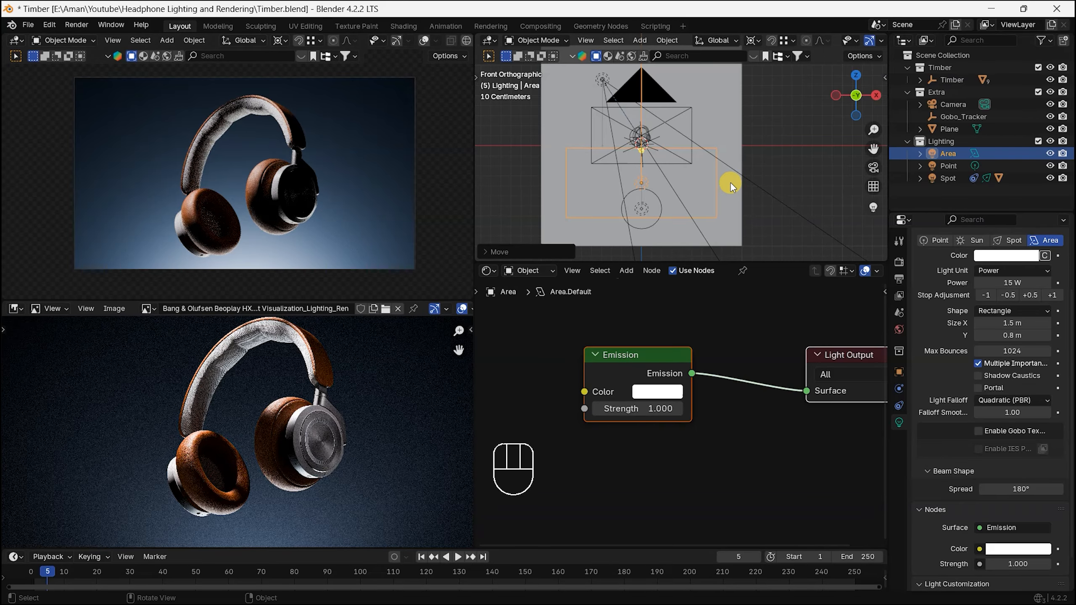
{"action": "left_click", "coordinate": [951, 129]}
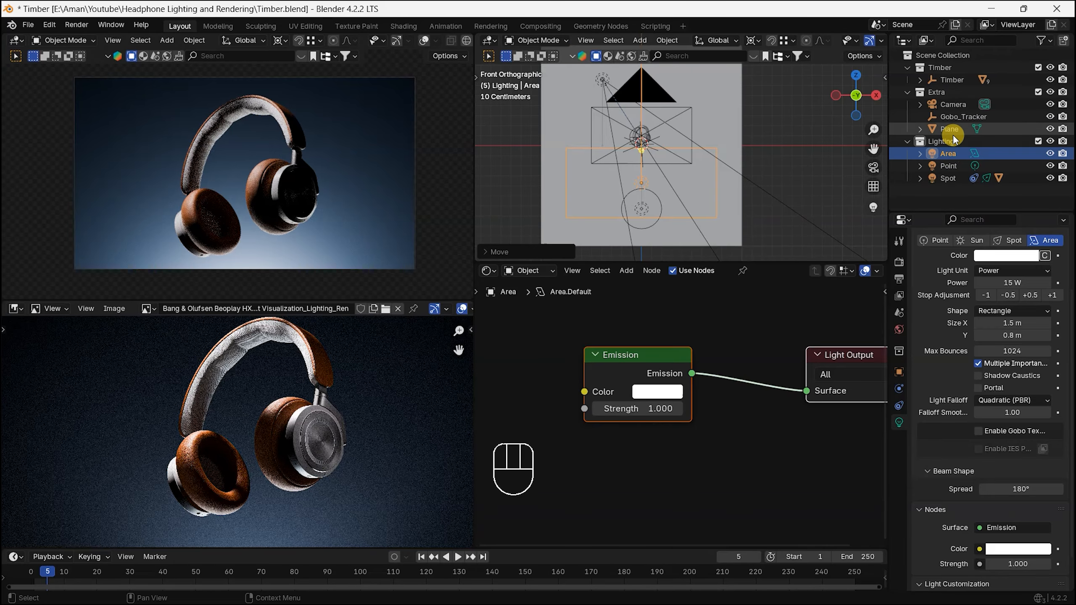
{"action": "left_click", "coordinate": [958, 142]}
{"action": "key", "text": "shift+a"}
{"action": "mouse_move", "coordinate": [656, 209]}
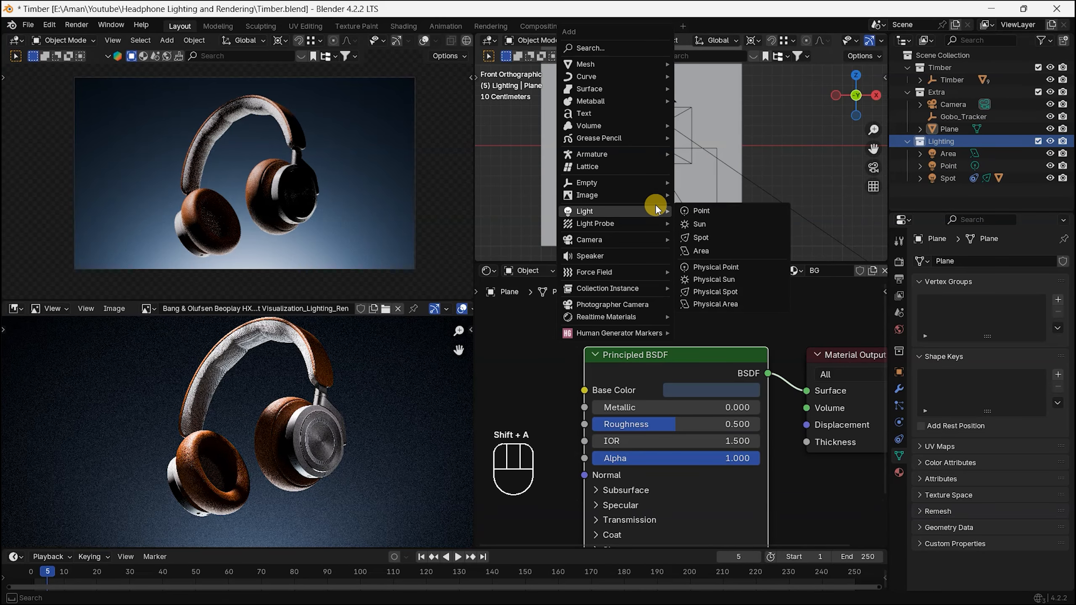
{"action": "left_click", "coordinate": [703, 250]}
{"action": "scroll", "coordinate": [716, 198], "scroll_direction": "down", "scroll_amount": 5}
{"action": "key", "text": "r"}
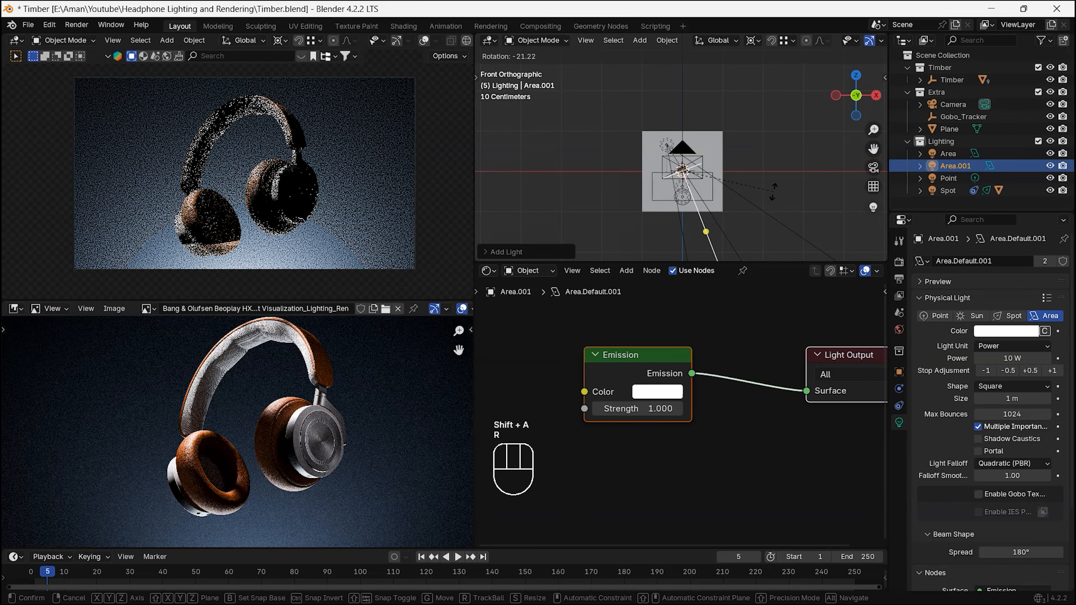
{"action": "right_click", "coordinate": [776, 151]}
{"action": "scroll", "coordinate": [634, 172], "scroll_direction": "up", "scroll_amount": 2}
{"action": "scroll", "coordinate": [700, 186], "scroll_direction": "up", "scroll_amount": 4}
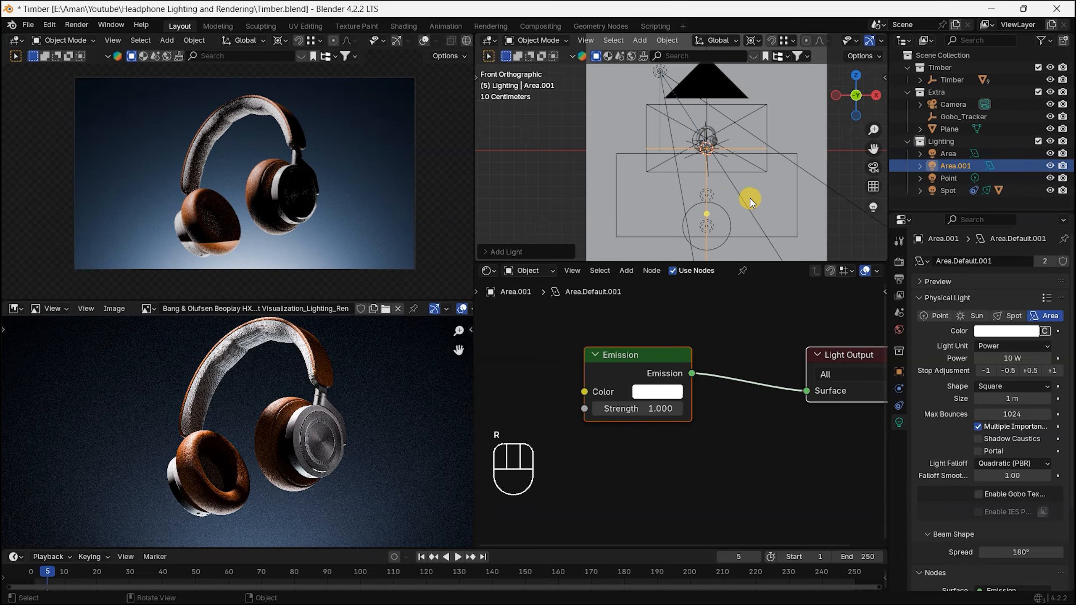
Step: Add a Track To constraint to the second area light with Gobo_Tracker as its target
{"action": "middle_click_drag", "start_coordinate": [756, 169], "coordinate": [621, 178], "text": "alt"}
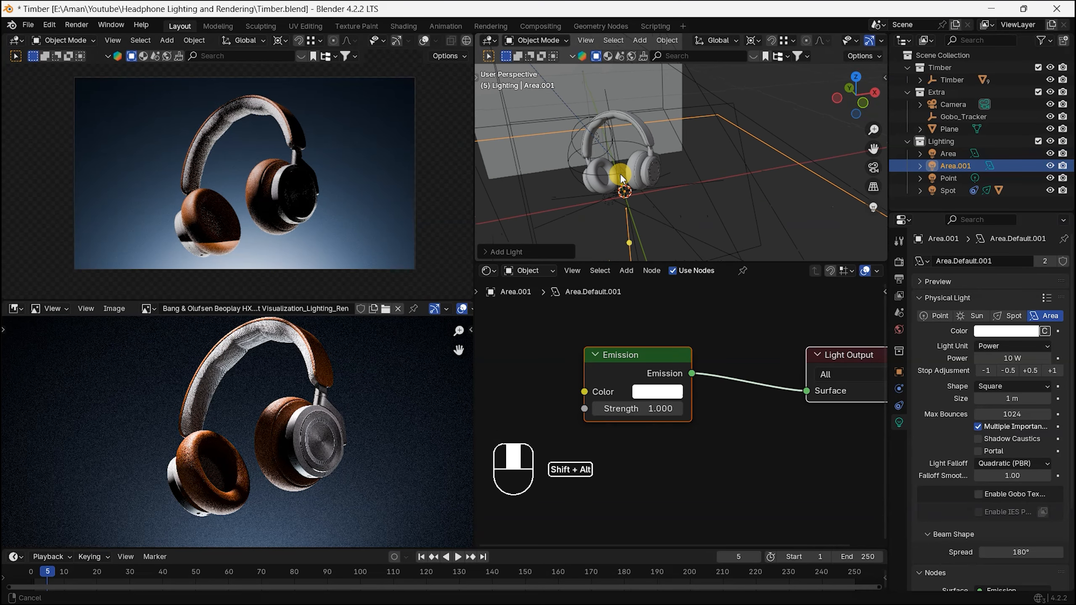
{"action": "left_click", "coordinate": [900, 389]}
{"action": "left_click", "coordinate": [899, 405]}
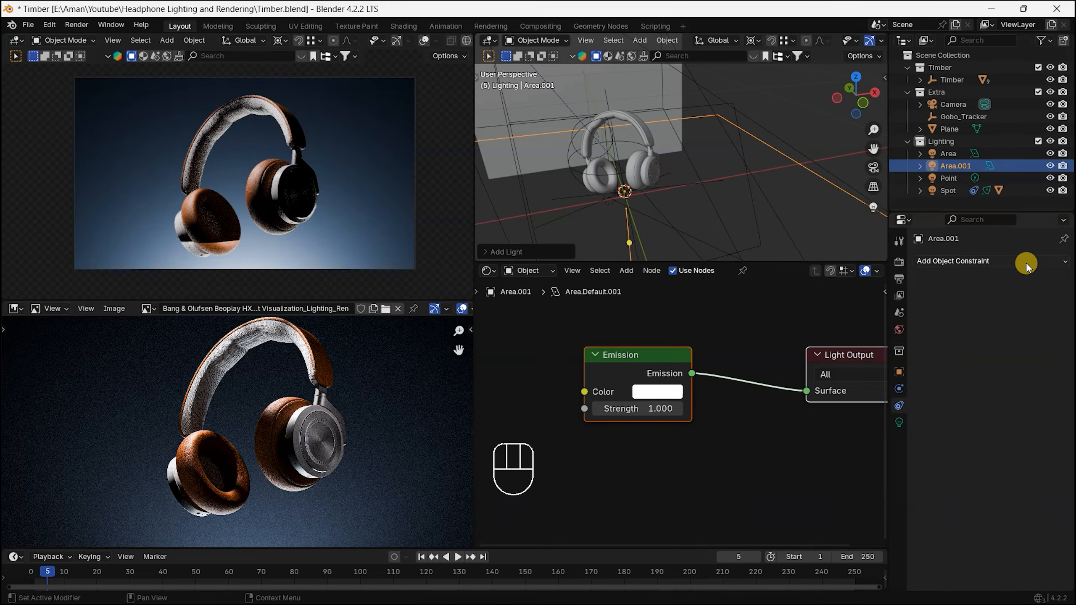
{"action": "left_click", "coordinate": [1027, 266]}
{"action": "left_click", "coordinate": [934, 355]}
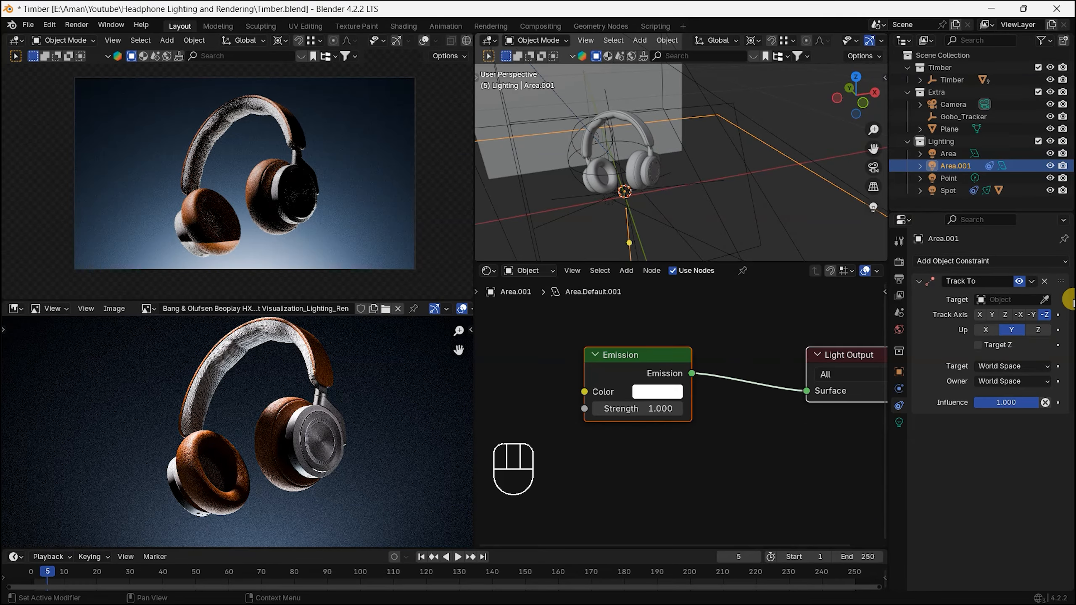
{"action": "left_click", "coordinate": [1045, 304]}
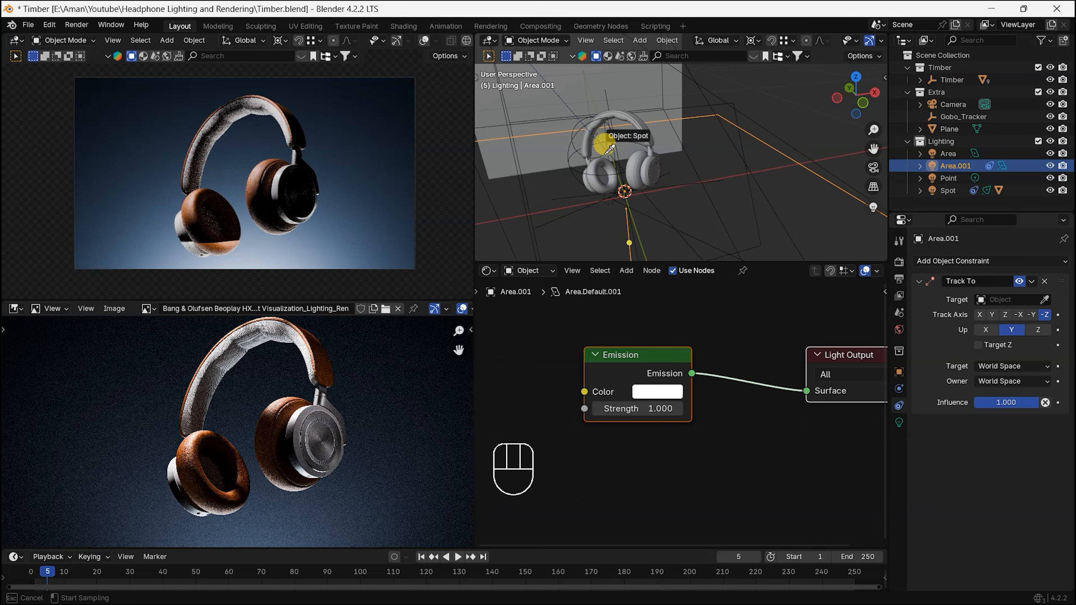
{"action": "left_click", "coordinate": [574, 170]}
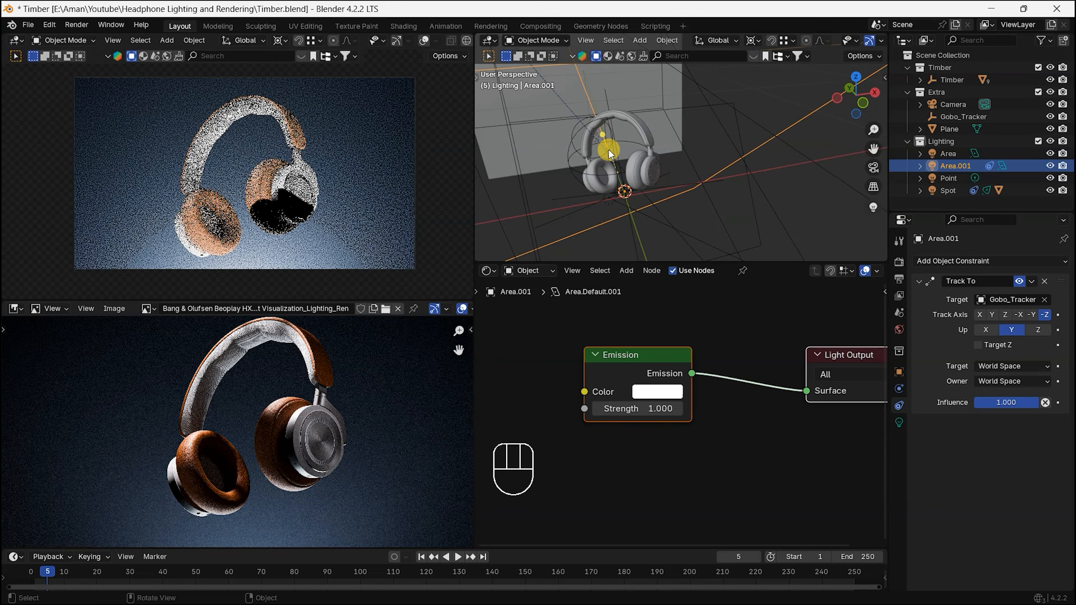
Step: Move the second area light in the top view to the front left of the headphones, toward negative X and negative Y
{"action": "middle_click_drag", "start_coordinate": [608, 149], "coordinate": [687, 177], "text": "shift"}
{"action": "key", "text": "KP_7"}
{"action": "scroll", "coordinate": [697, 223], "scroll_direction": "down", "scroll_amount": 2}
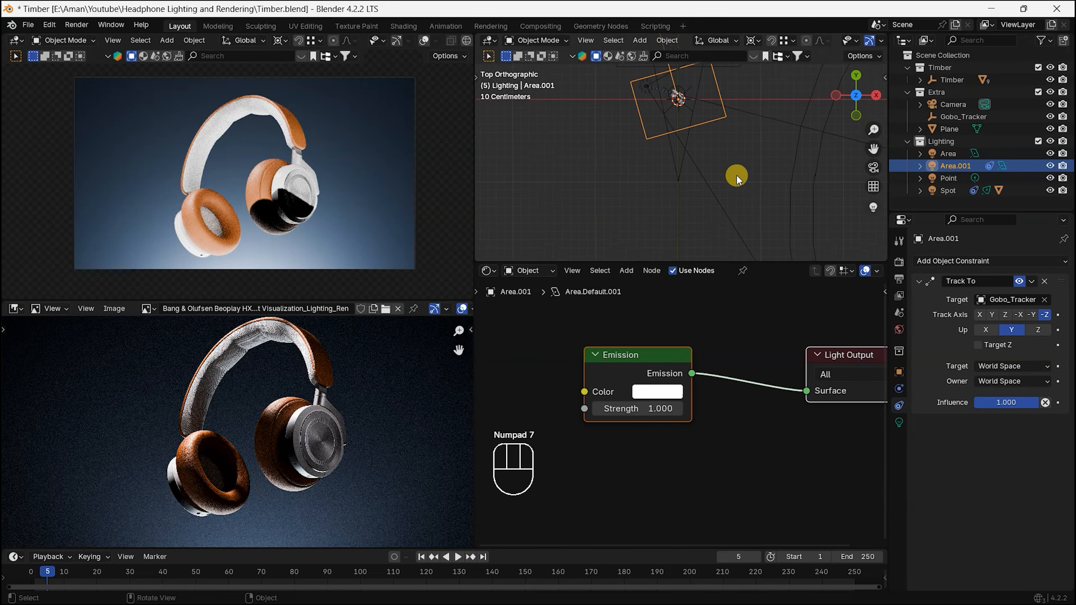
{"action": "key", "text": "g"}
{"action": "left_click", "coordinate": [656, 36]}
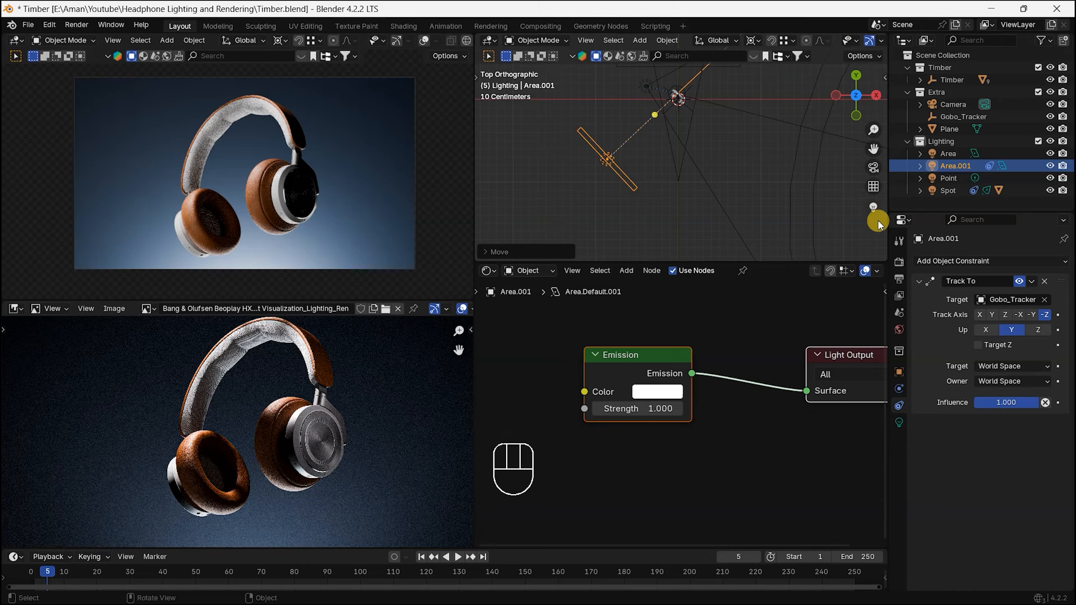
Step: Isolate the second area light and set its power to 4 W
{"action": "left_click", "coordinate": [871, 211]}
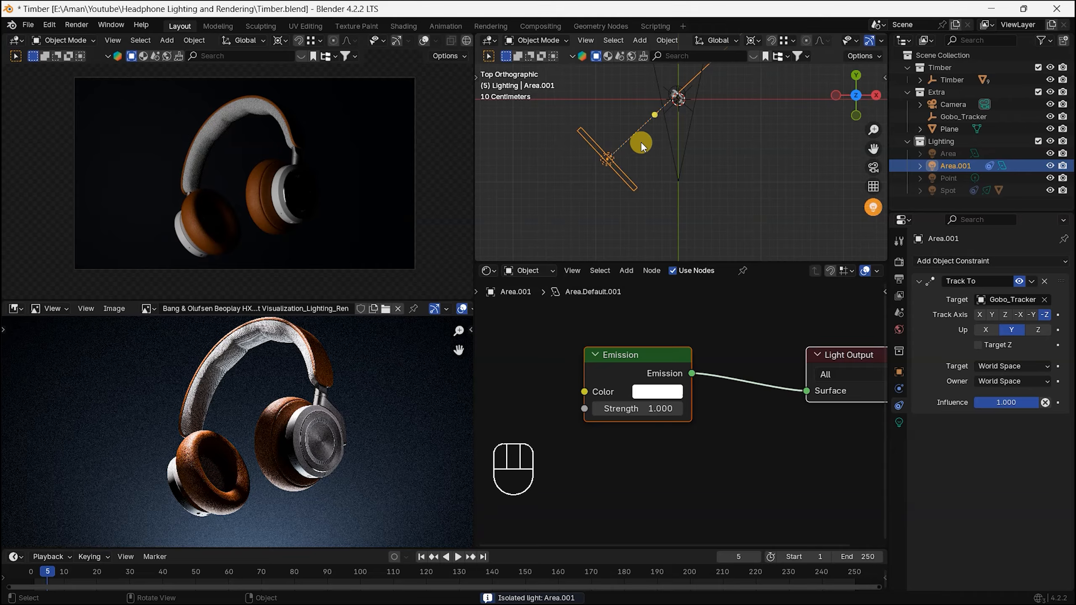
{"action": "middle_click_drag", "start_coordinate": [696, 199], "coordinate": [810, 340]}
{"action": "left_click", "coordinate": [899, 423]}
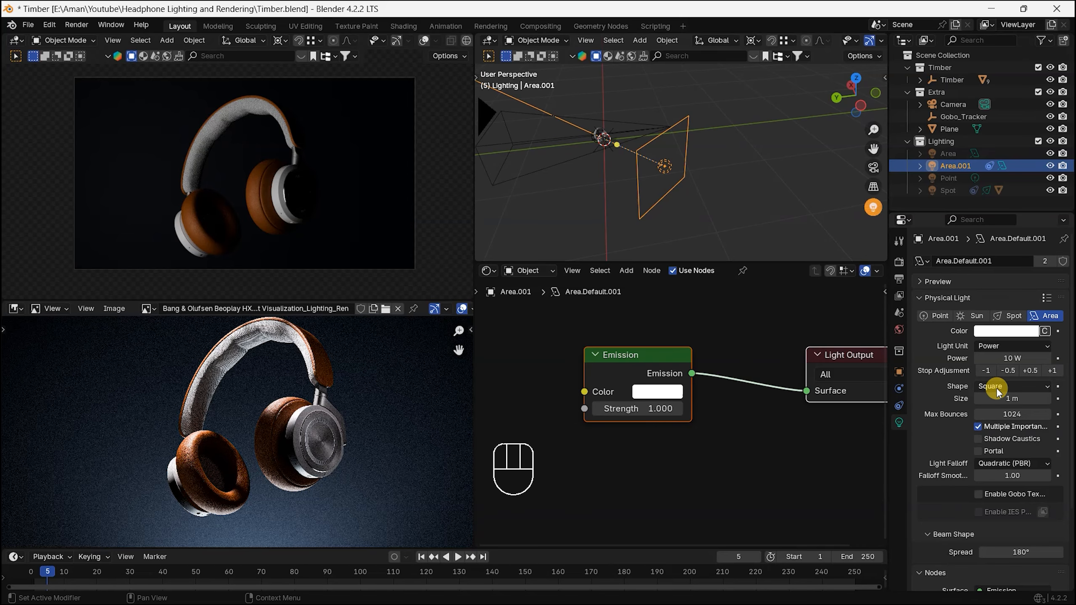
{"action": "left_click", "coordinate": [1006, 360]}
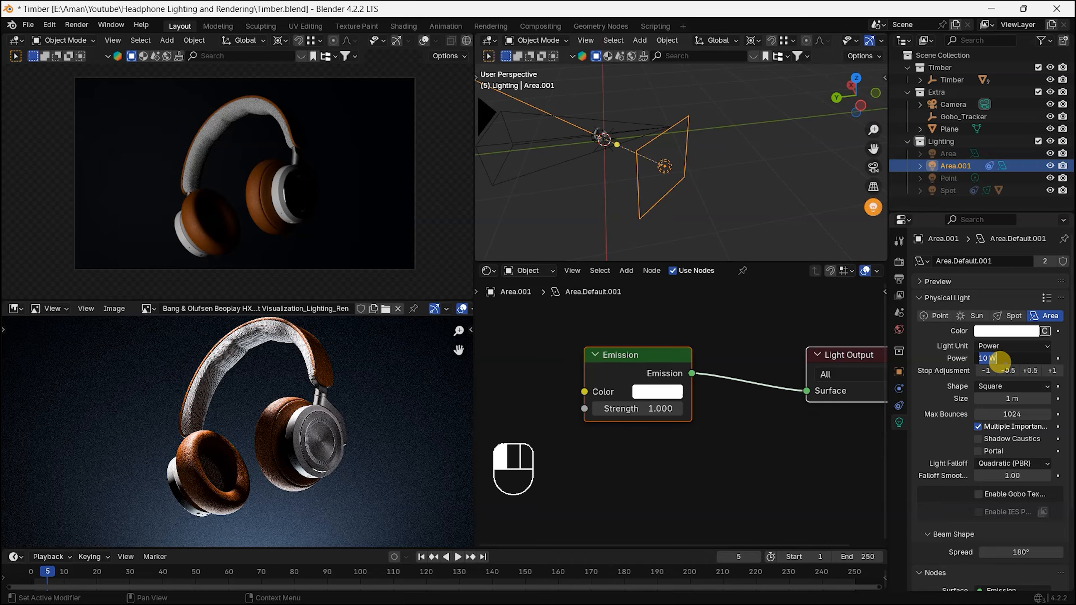
{"action": "type", "text": "4"}
{"action": "key", "text": "Return"}
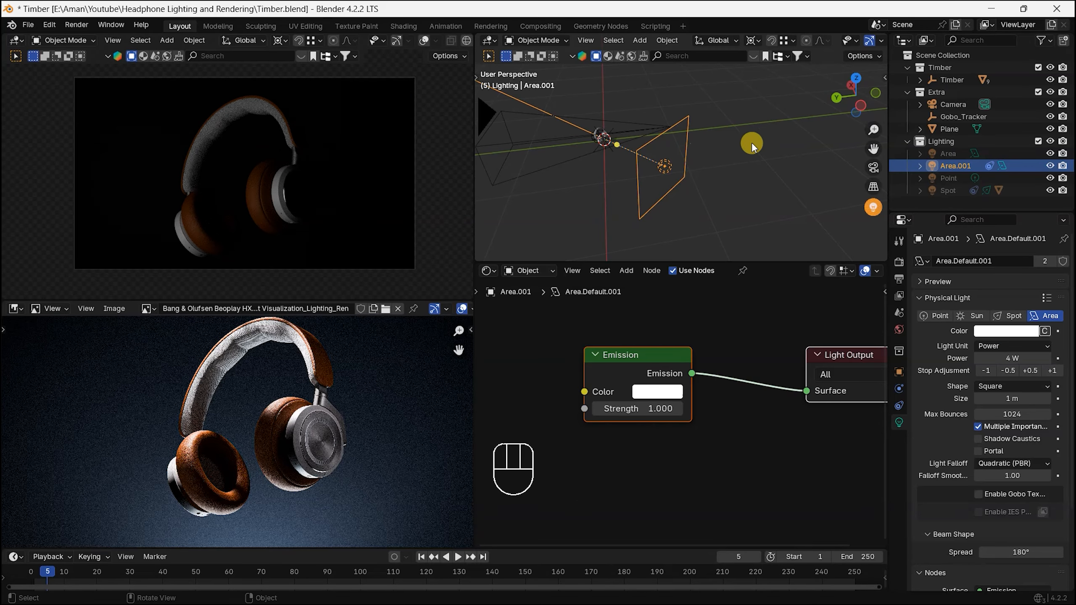
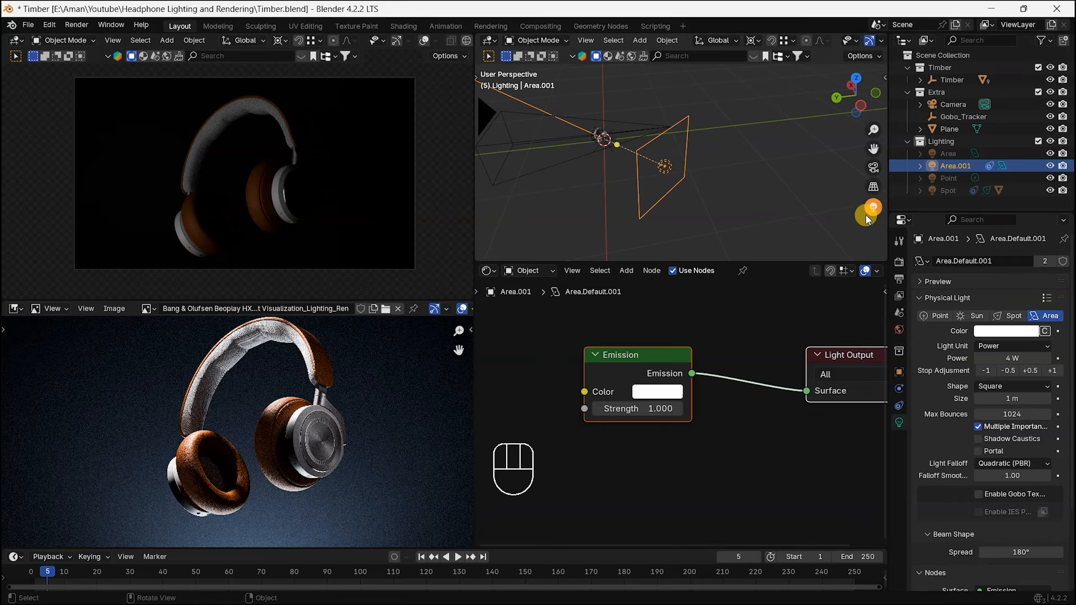
Step: Switch the lighting viewport to orthographic projection and restore all lights from the isolated second area light
{"action": "left_click", "coordinate": [872, 192]}
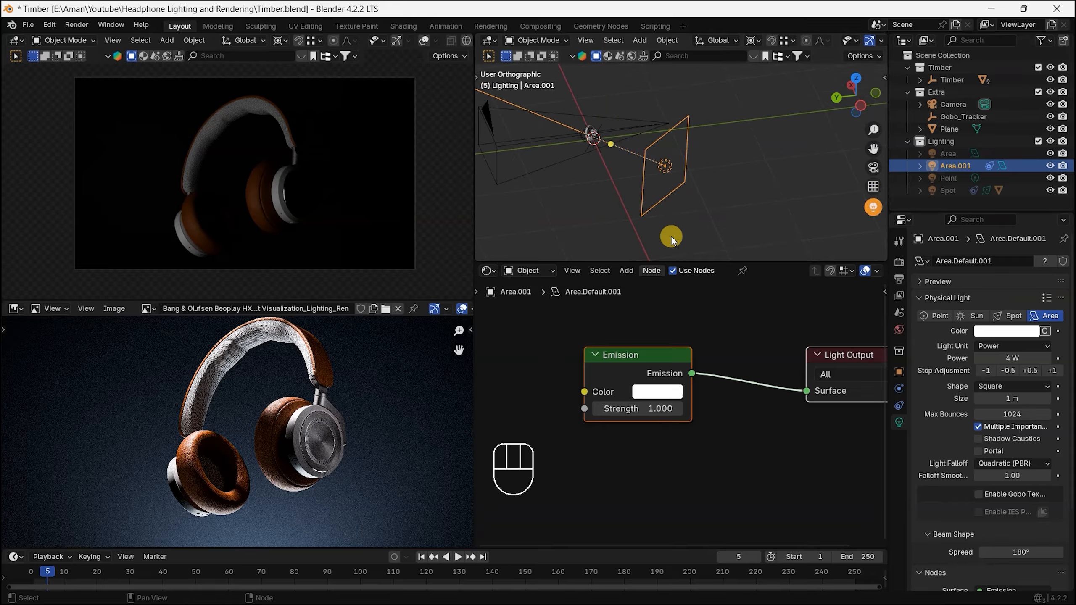
{"action": "left_click", "coordinate": [873, 207]}
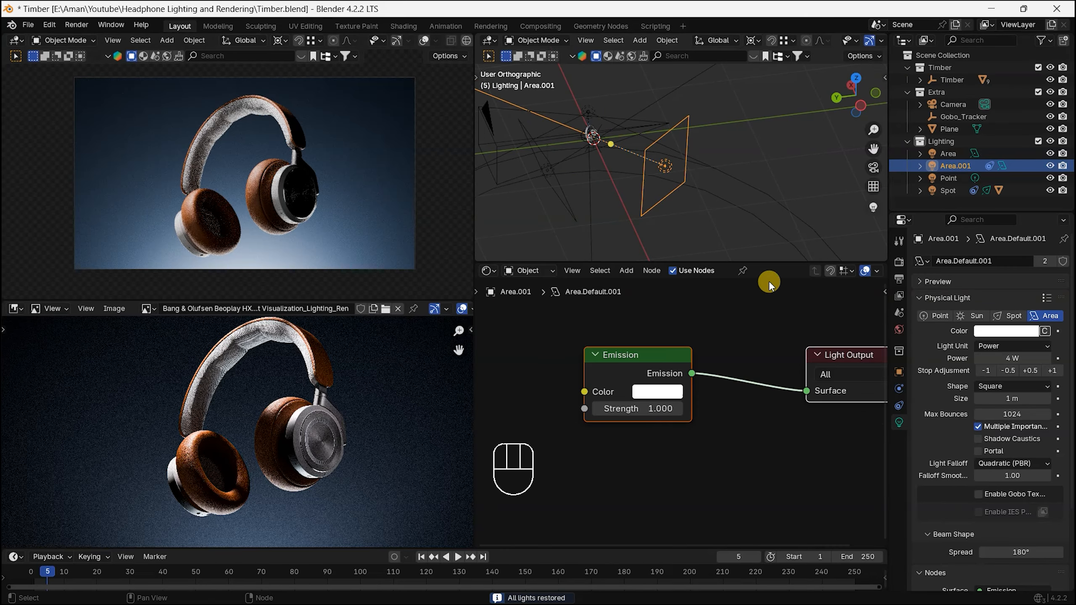
{"action": "middle_click_drag", "start_coordinate": [668, 172], "coordinate": [661, 186], "text": "shift"}
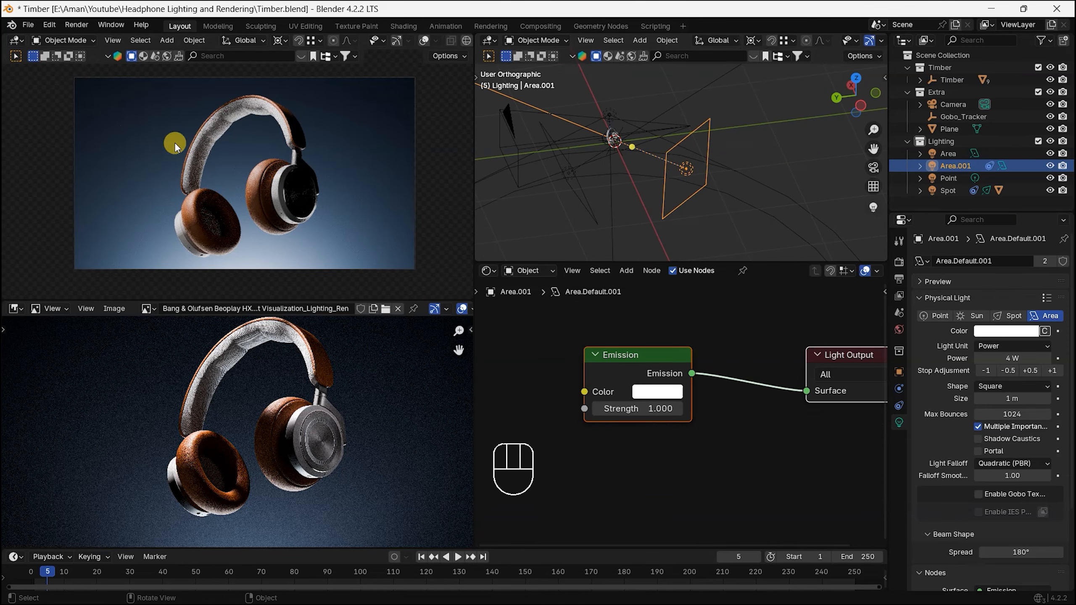
Step: Compare the lighting on the headband, ear cushions and outer earcup in the render with the reference image
{"action": "scroll", "coordinate": [173, 139], "scroll_direction": "up", "scroll_amount": 6}
{"action": "scroll", "coordinate": [264, 102], "scroll_direction": "down", "scroll_amount": 8}
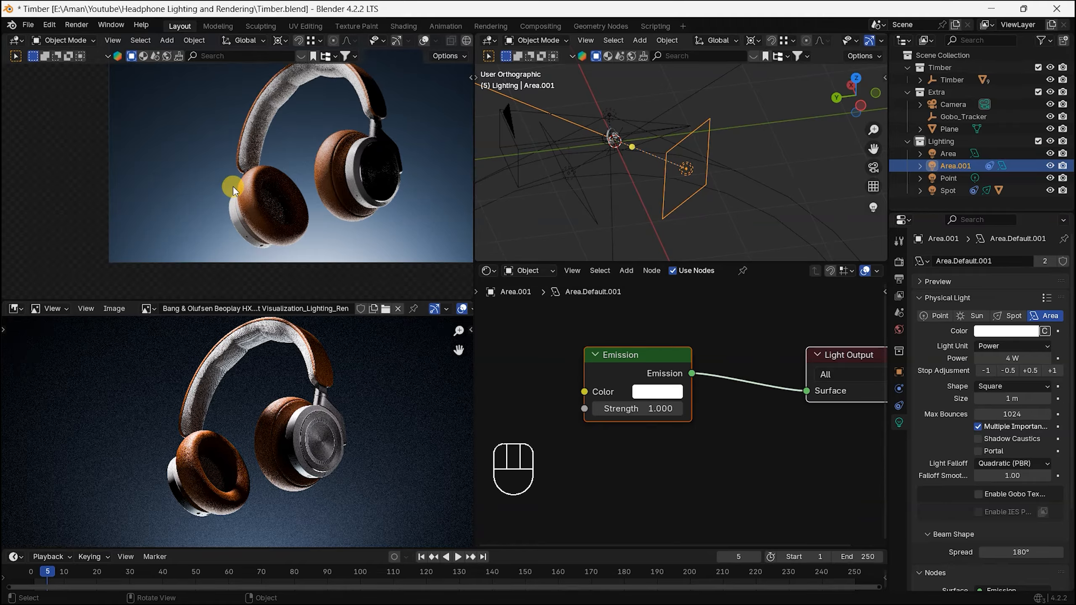
{"action": "scroll", "coordinate": [223, 410], "scroll_direction": "up", "scroll_amount": 3}
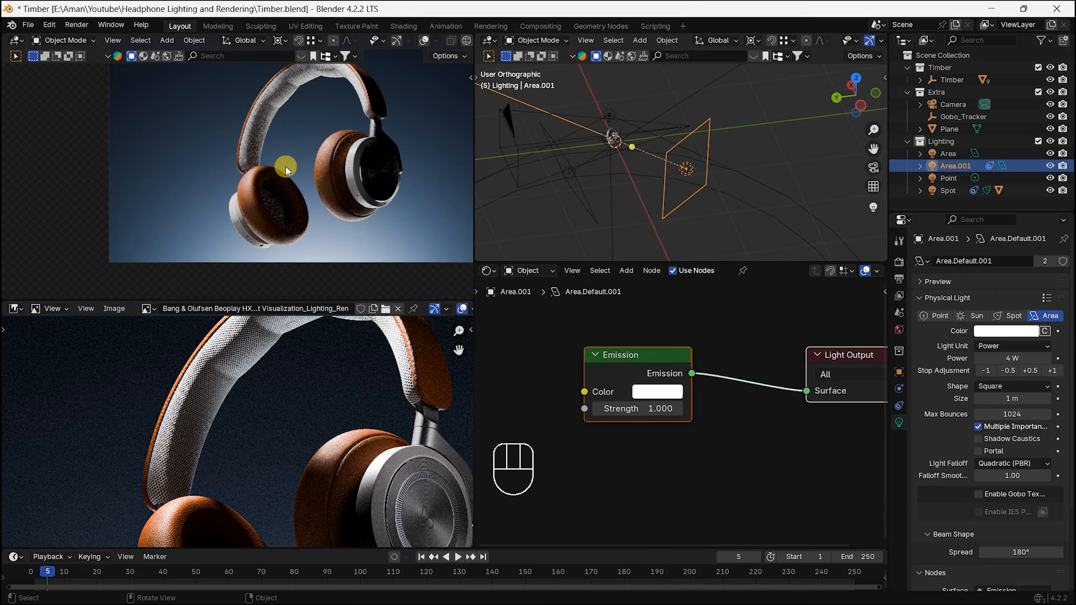
{"action": "middle_click_drag", "start_coordinate": [249, 487], "coordinate": [256, 394], "text": "alt"}
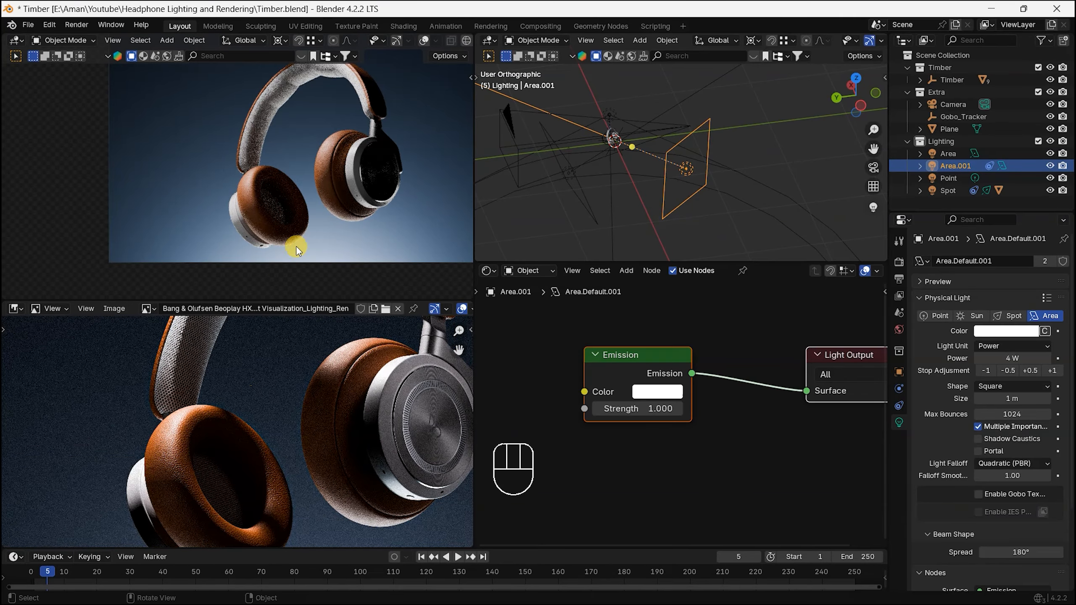
{"action": "scroll", "coordinate": [304, 200], "scroll_direction": "down", "scroll_amount": 1}
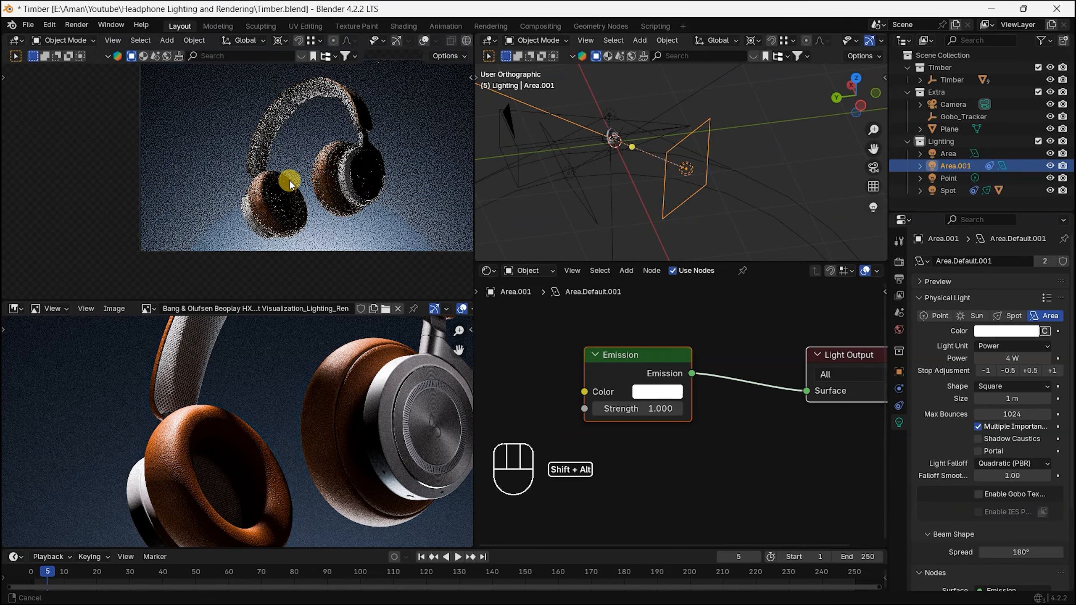
{"action": "middle_click_drag", "start_coordinate": [289, 180], "coordinate": [252, 213], "text": "alt+shift"}
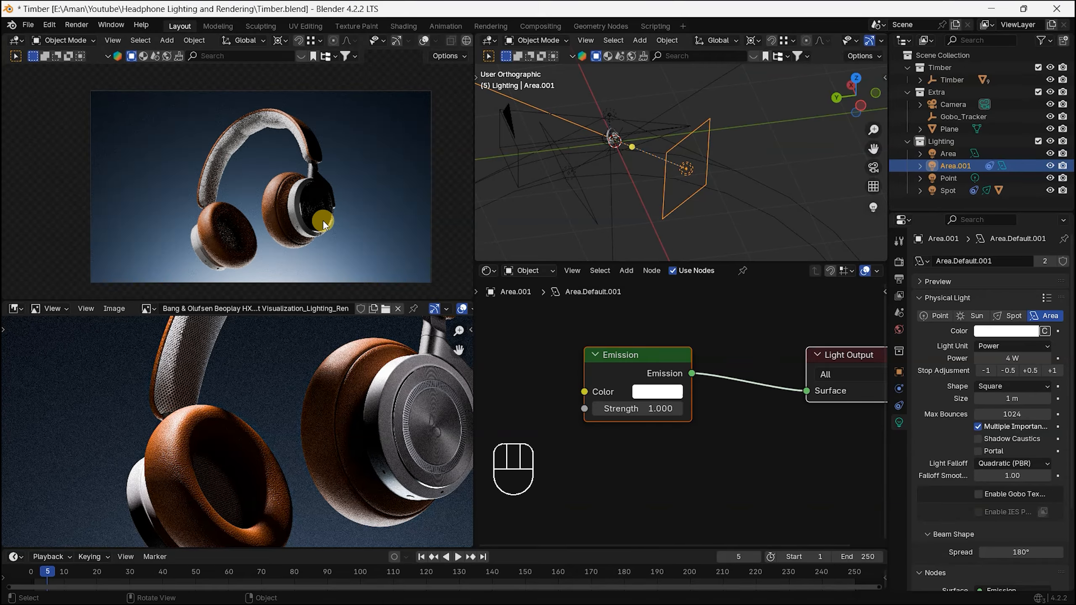
{"action": "scroll", "coordinate": [324, 222], "scroll_direction": "up", "scroll_amount": 1}
{"action": "scroll", "coordinate": [351, 235], "scroll_direction": "down", "scroll_amount": 1}
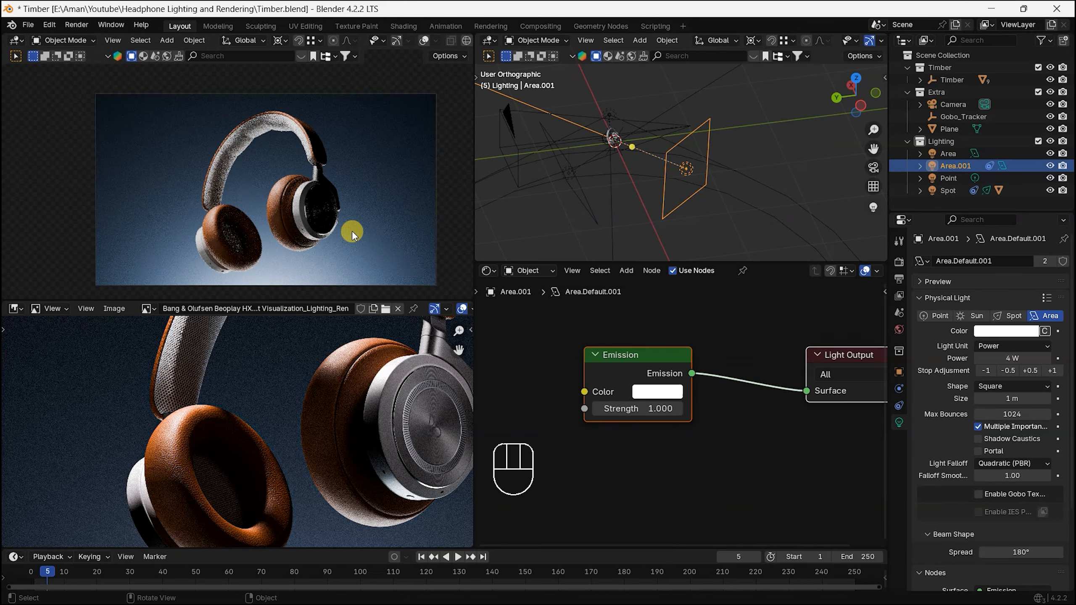
{"action": "scroll", "coordinate": [343, 222], "scroll_direction": "up", "scroll_amount": 1}
{"action": "scroll", "coordinate": [345, 212], "scroll_direction": "down", "scroll_amount": 1}
{"action": "middle_click_drag", "start_coordinate": [335, 206], "coordinate": [315, 198], "text": "shift"}
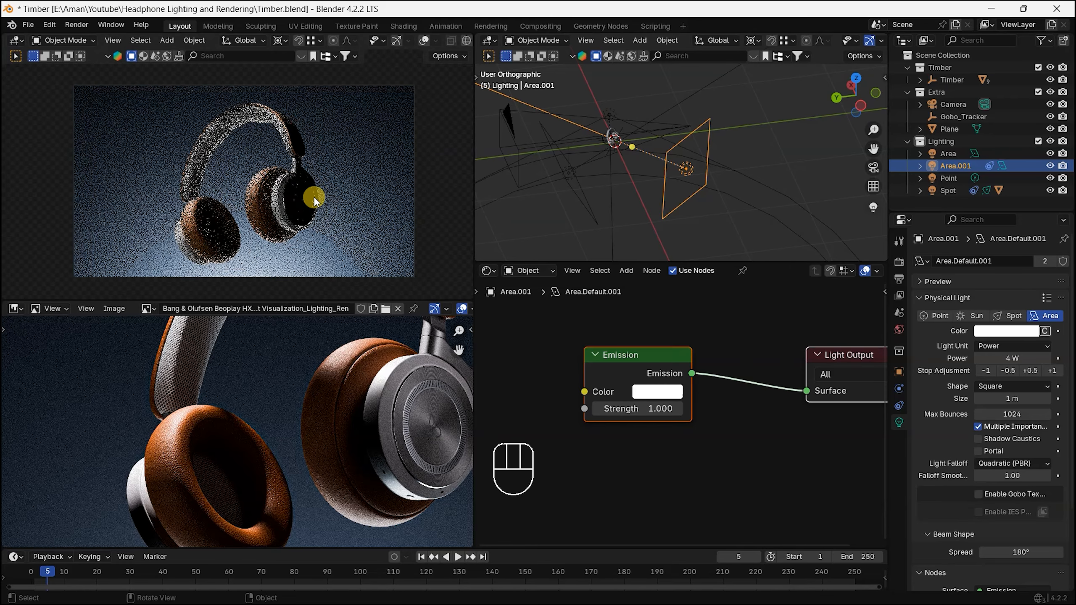
{"action": "scroll", "coordinate": [312, 199], "scroll_direction": "up", "scroll_amount": 1}
{"action": "scroll", "coordinate": [291, 204], "scroll_direction": "down", "scroll_amount": 1}
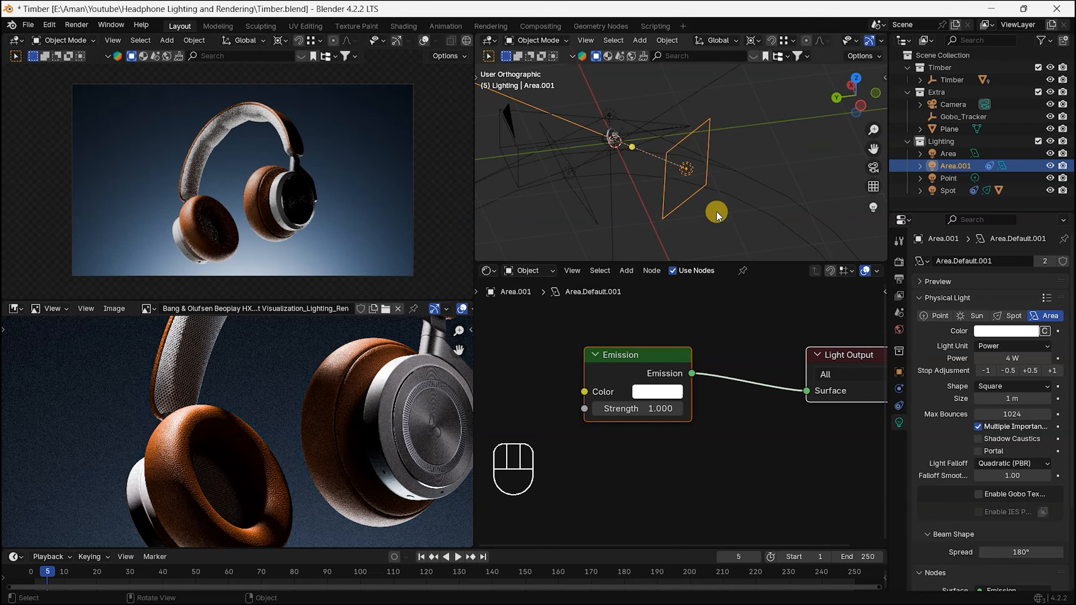
Step: Add a third area light to the Lighting collection while working in the front orthographic view
{"action": "key", "text": "KP_1"}
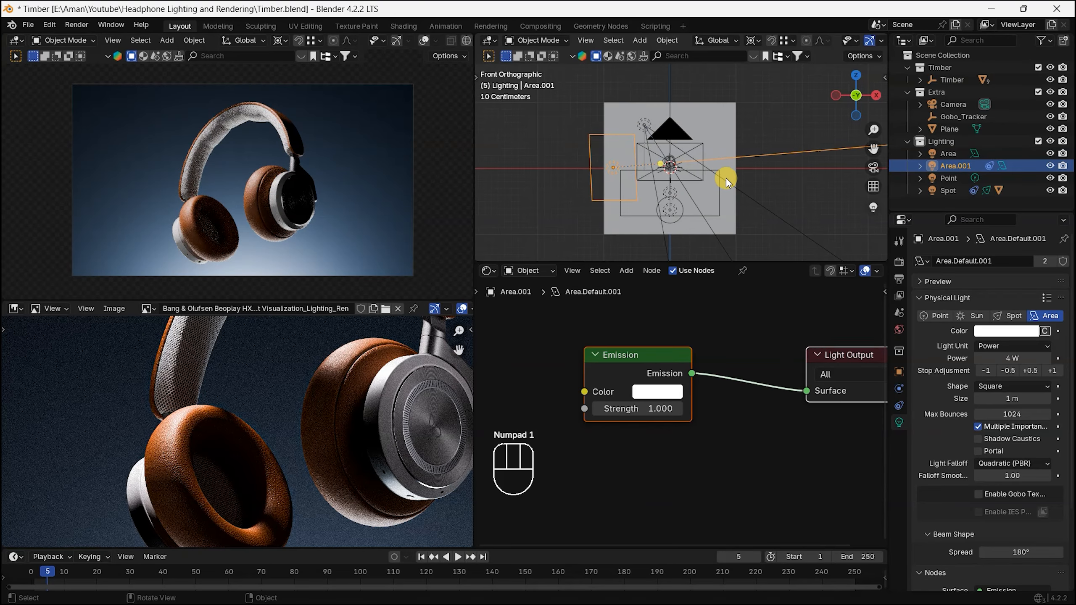
{"action": "key", "text": "shift+a"}
{"action": "mouse_move", "coordinate": [729, 211]}
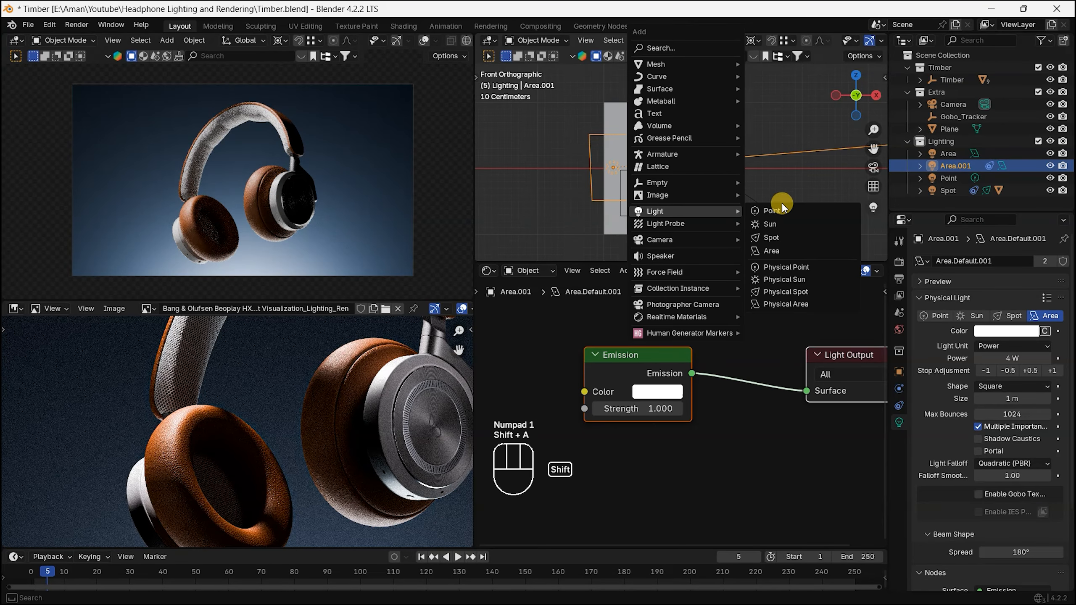
{"action": "left_click", "coordinate": [788, 250]}
Step: Rotate the third area light by 90° and move it about 0.69 m toward positive X, beside the headphones
{"action": "type", "text": "r90"}
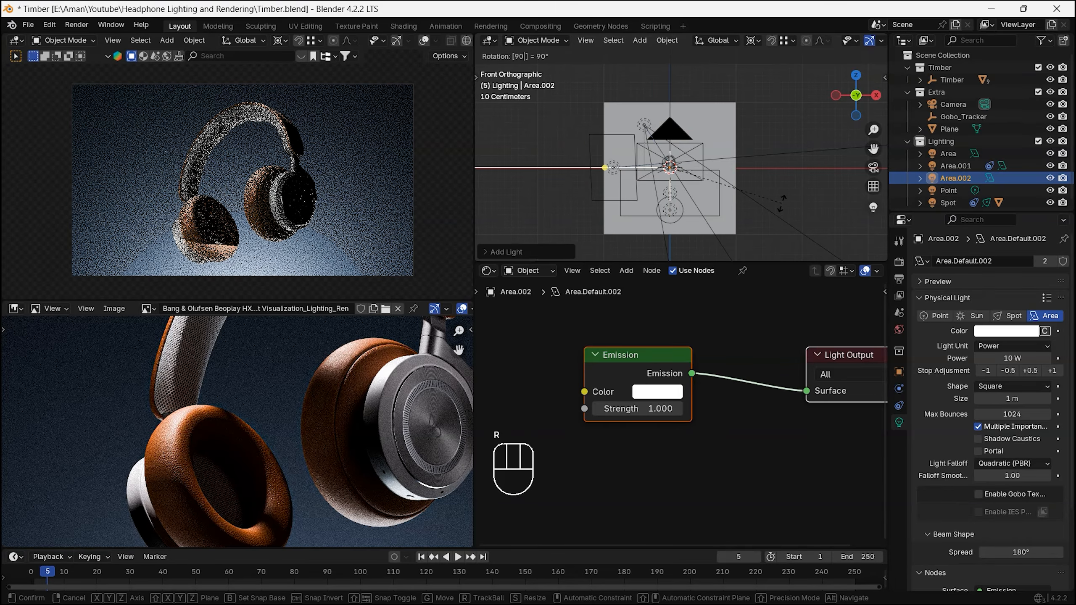
{"action": "key", "text": "Return"}
{"action": "key", "text": "g"}
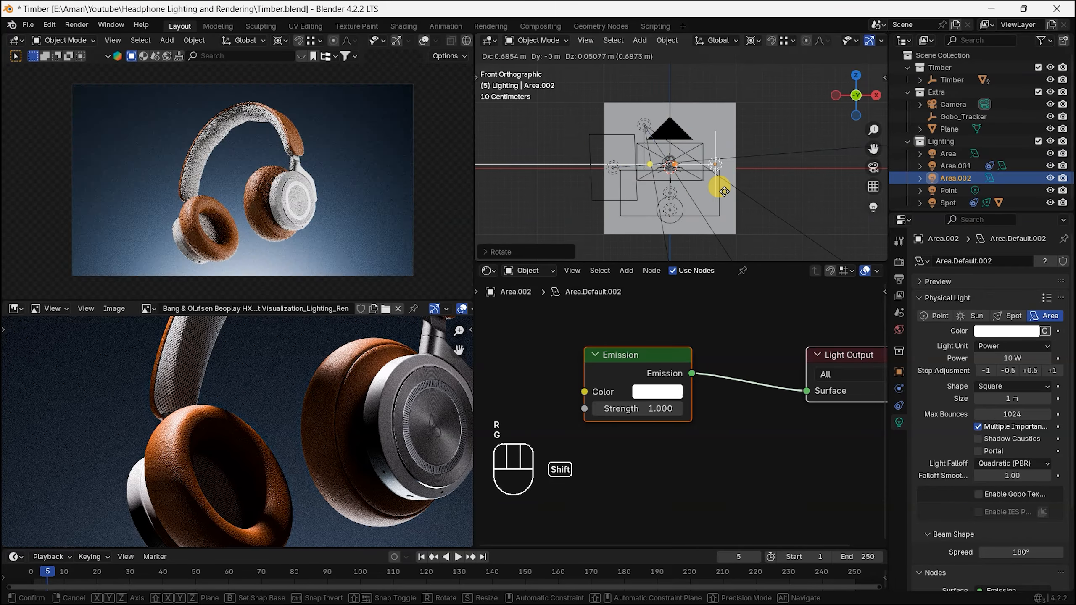
{"action": "left_click", "coordinate": [724, 191]}
Step: Isolate the third area light and set its power to 2 W
{"action": "left_click", "coordinate": [874, 206]}
{"action": "middle_click_drag", "start_coordinate": [600, 257], "coordinate": [671, 171]}
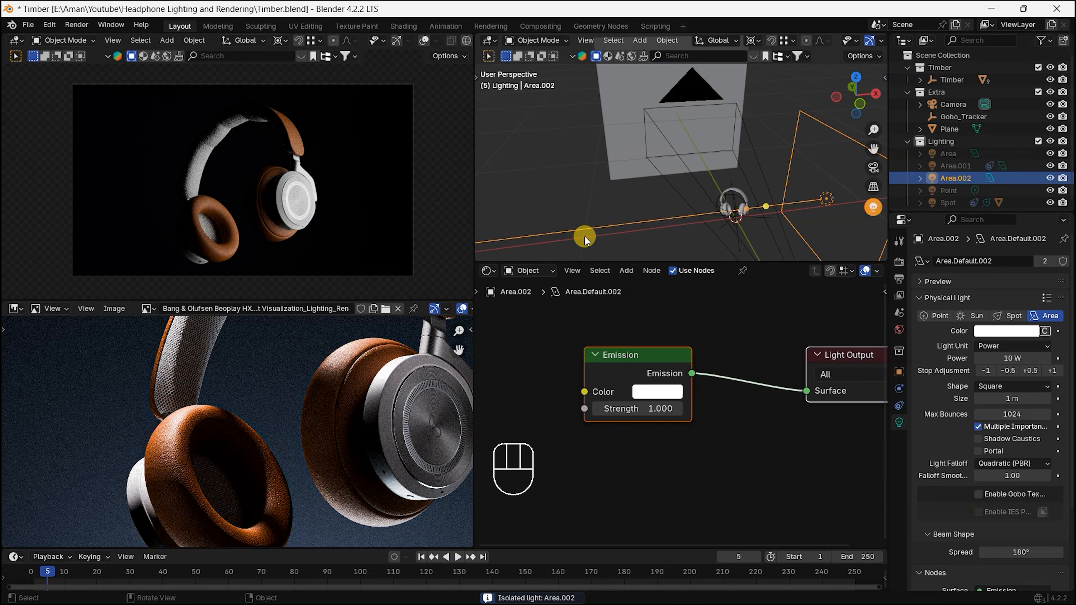
{"action": "middle_click_drag", "start_coordinate": [585, 236], "coordinate": [631, 68], "text": "alt+shift"}
{"action": "left_click", "coordinate": [1015, 357]}
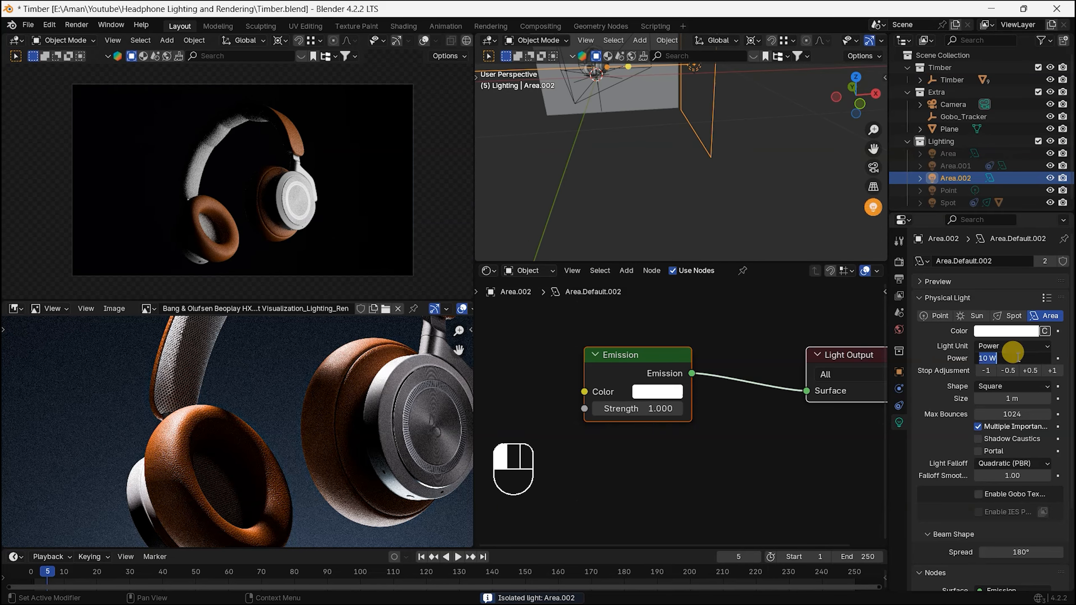
{"action": "type", "text": "2"}
{"action": "left_click", "coordinate": [1058, 379]}
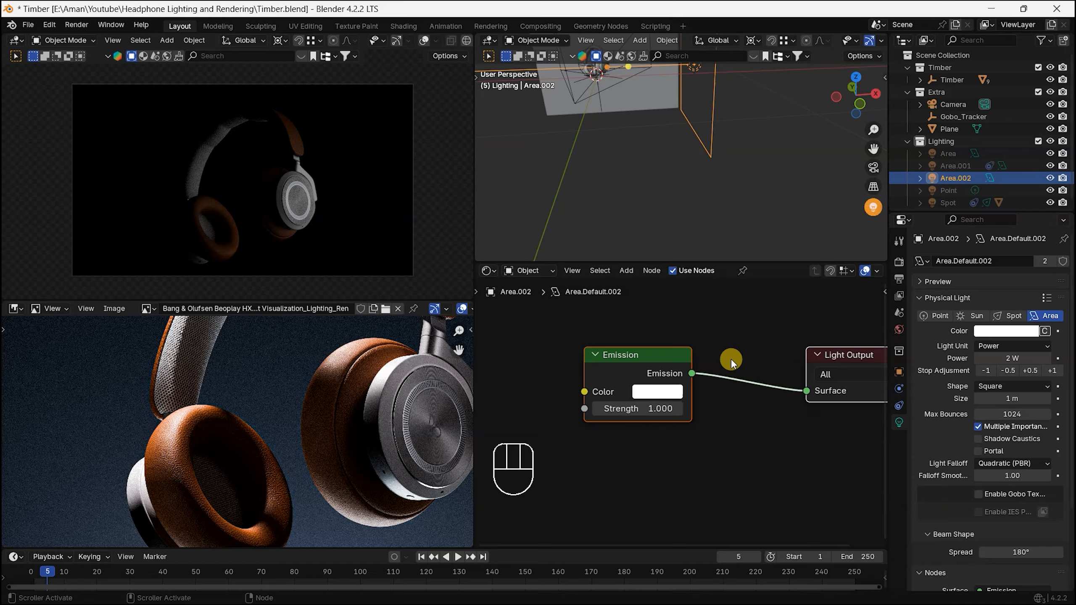
Step: Compare the earcup's metal disc with the reference and set the third area light's customization to Scrim
{"action": "scroll", "coordinate": [308, 218], "scroll_direction": "up", "scroll_amount": 8}
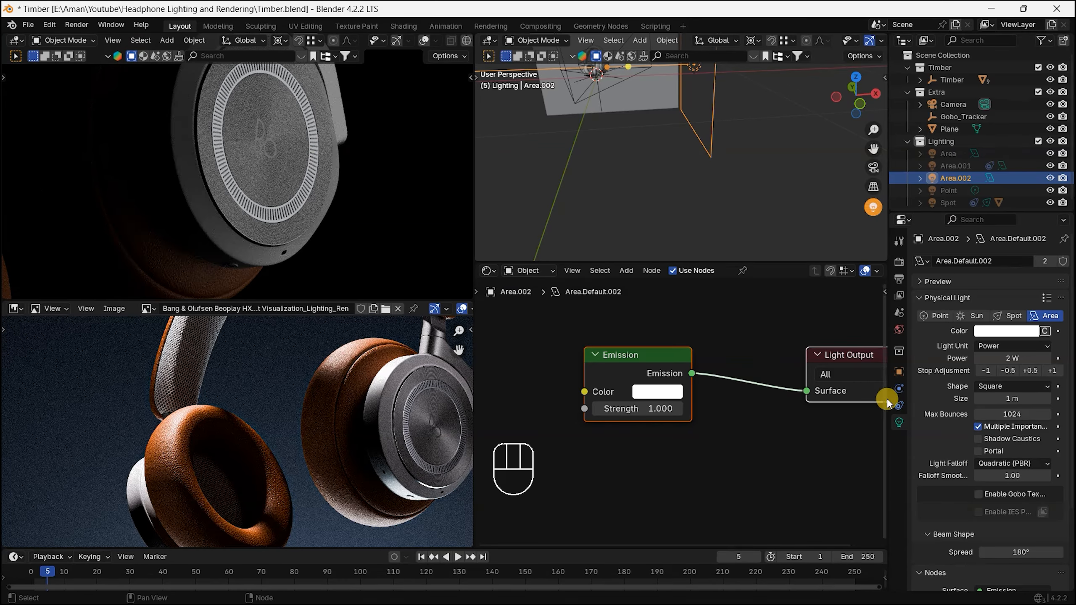
{"action": "scroll", "coordinate": [676, 177], "scroll_direction": "down", "scroll_amount": 5}
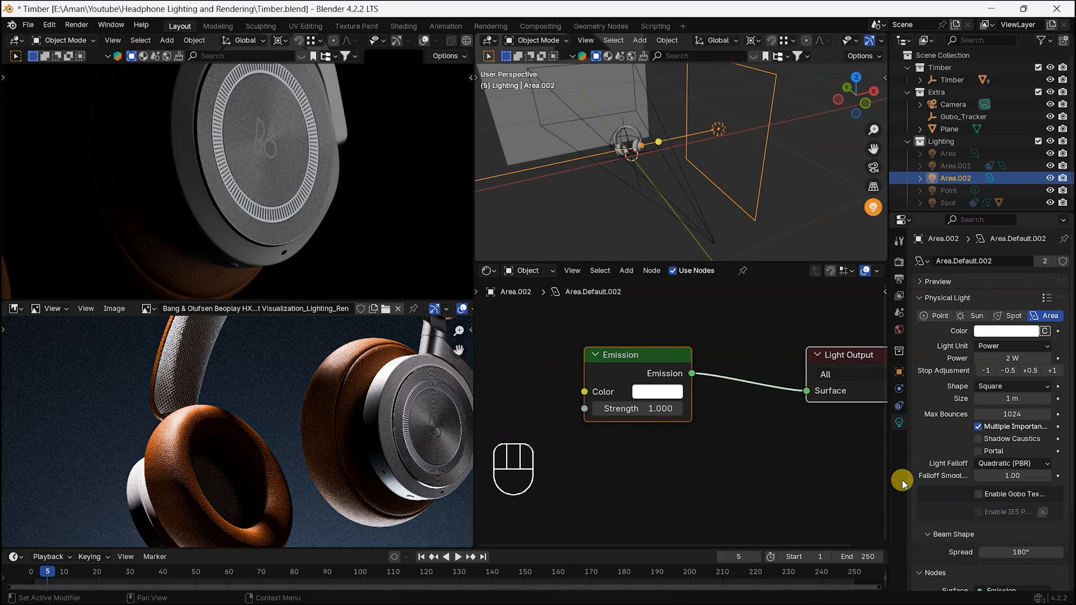
{"action": "scroll", "coordinate": [935, 384], "scroll_direction": "down", "scroll_amount": 3}
{"action": "scroll", "coordinate": [411, 438], "scroll_direction": "up", "scroll_amount": 8}
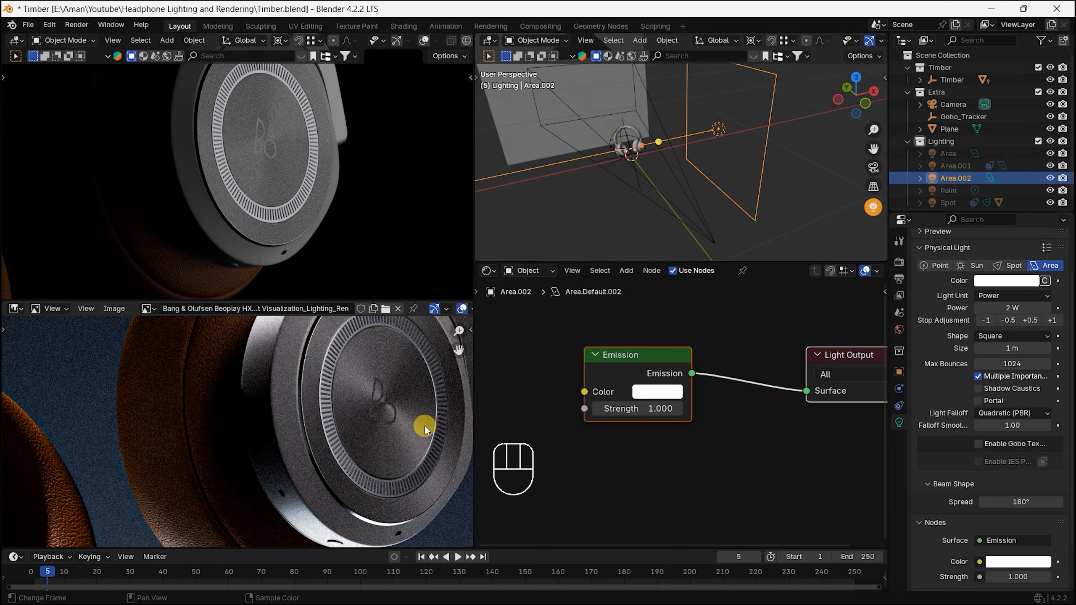
{"action": "middle_click_drag", "start_coordinate": [272, 371], "coordinate": [230, 455], "text": "alt"}
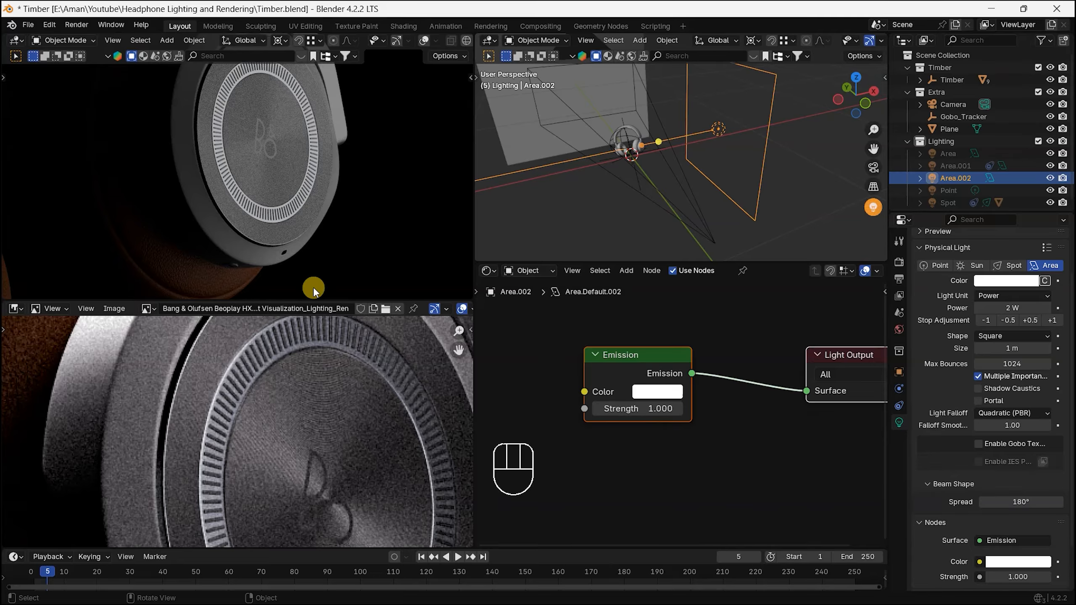
{"action": "scroll", "coordinate": [974, 565], "scroll_direction": "down", "scroll_amount": 3}
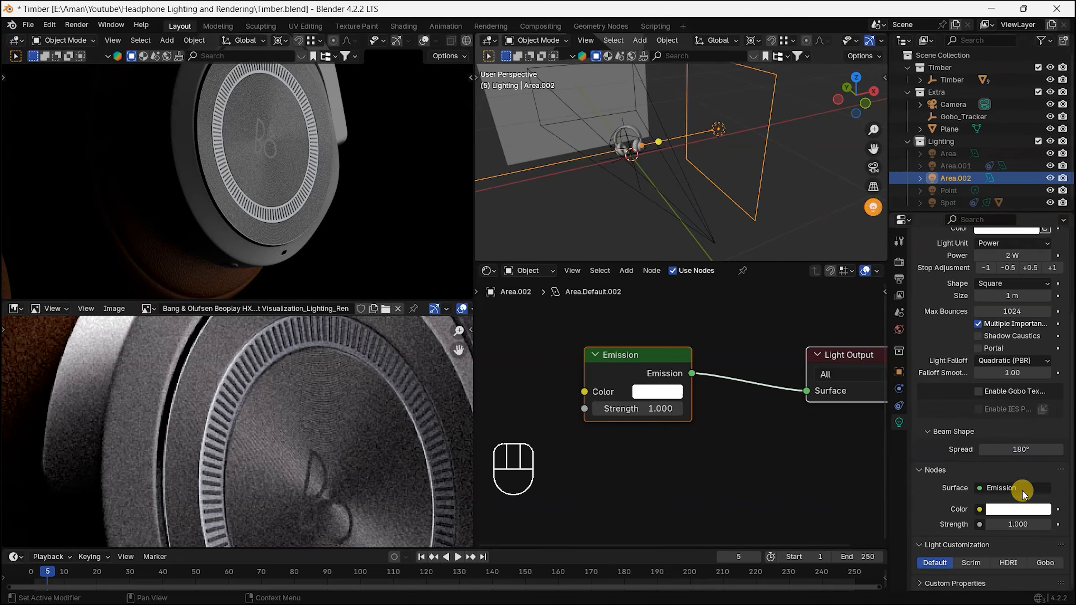
{"action": "left_click", "coordinate": [969, 567]}
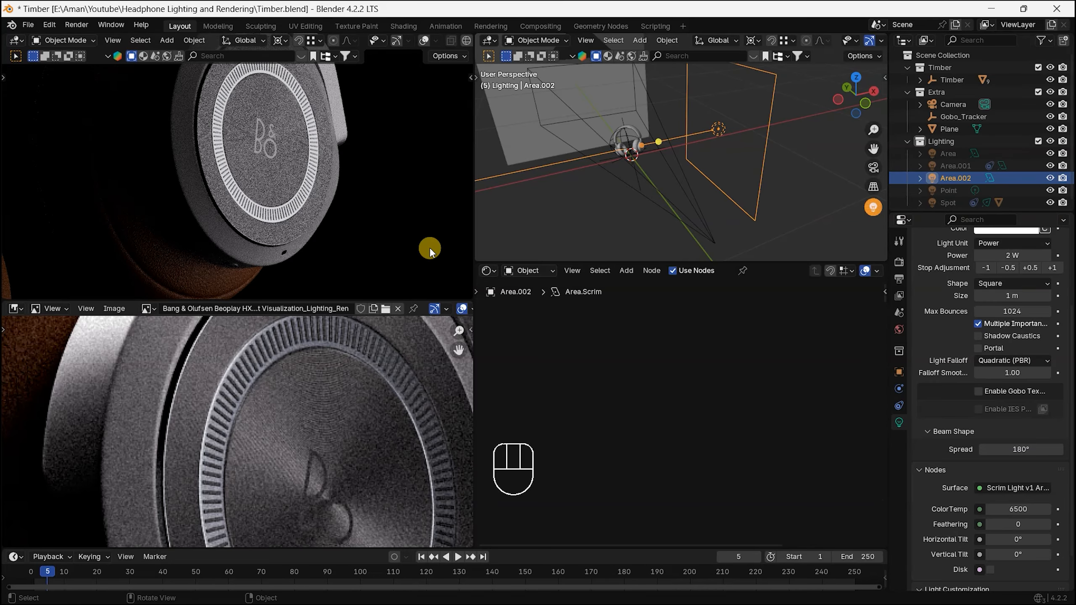
Step: Set the scrim light's vertical tilt to about -57.3° while viewing the light's surface in the rendered scene
{"action": "middle_click_drag", "start_coordinate": [344, 196], "coordinate": [324, 168]}
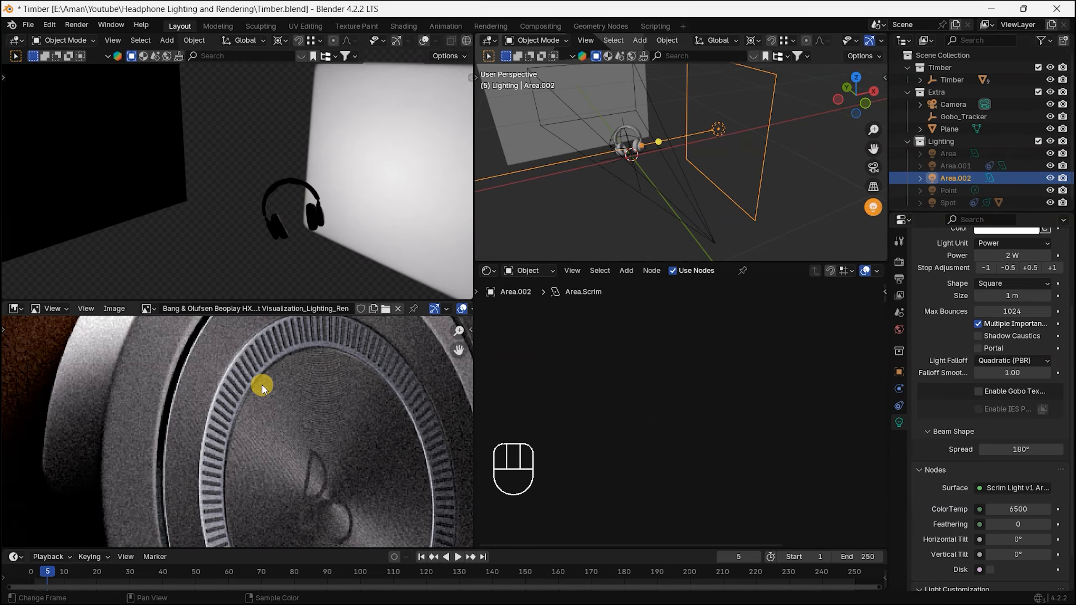
{"action": "scroll", "coordinate": [217, 461], "scroll_direction": "down", "scroll_amount": 1}
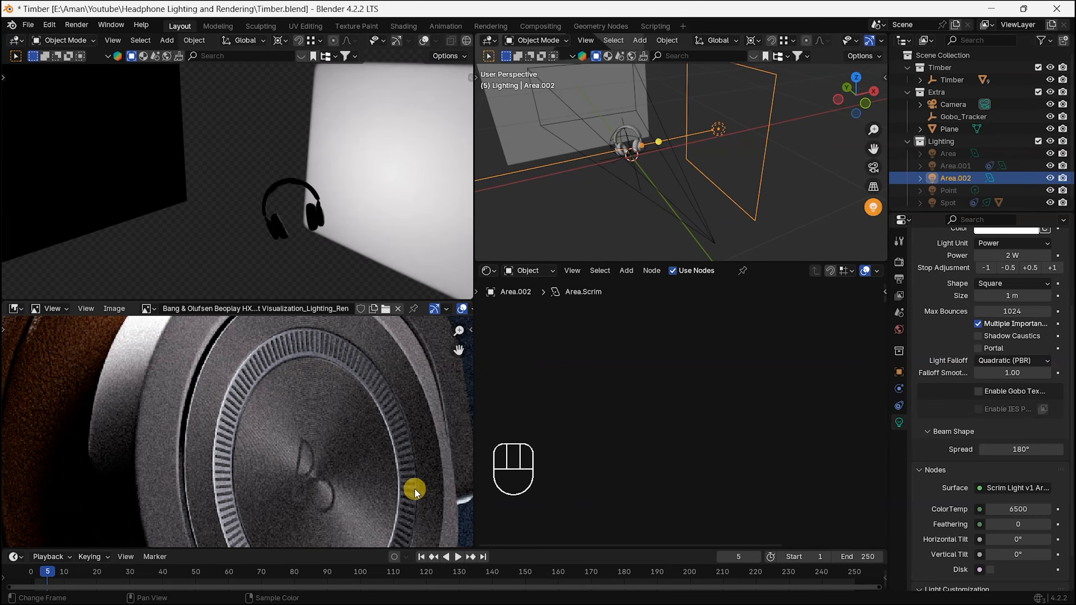
{"action": "mouse_move", "coordinate": [403, 209]}
{"action": "middle_mouse_down"}
{"action": "mouse_move", "coordinate": [269, 234]}
{"action": "mouse_move", "coordinate": [227, 228]}
{"action": "mouse_move", "coordinate": [400, 217]}
{"action": "middle_mouse_up"}
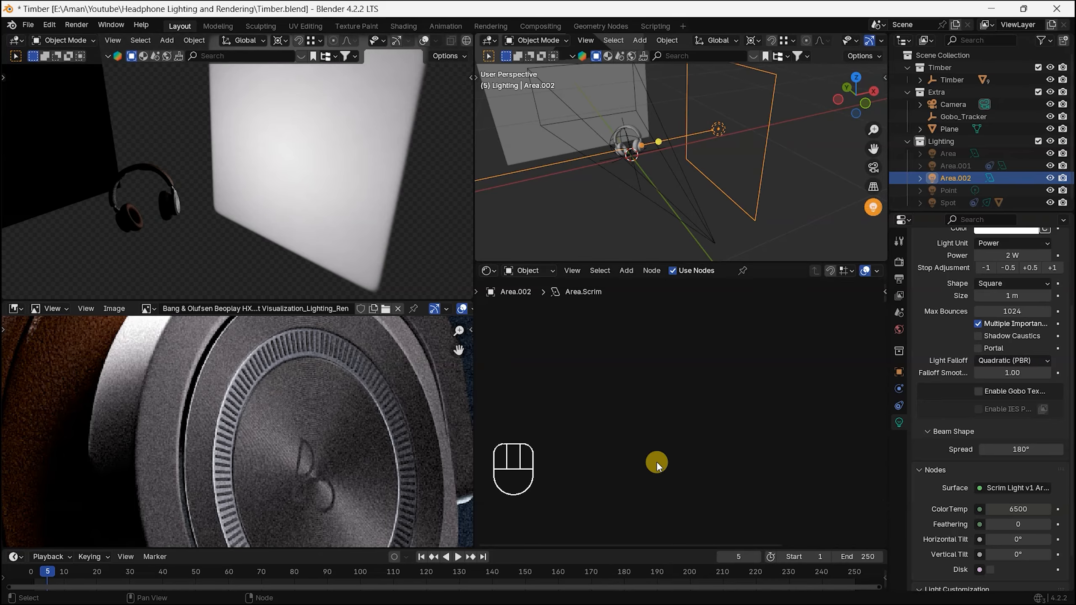
{"action": "left_click_drag", "start_coordinate": [1019, 539], "coordinate": [1002, 555]}
{"action": "left_click", "coordinate": [1022, 539]}
{"action": "key", "text": "Return"}
{"action": "left_click_drag", "start_coordinate": [266, 195], "coordinate": [276, 195], "text": "alt+shift"}
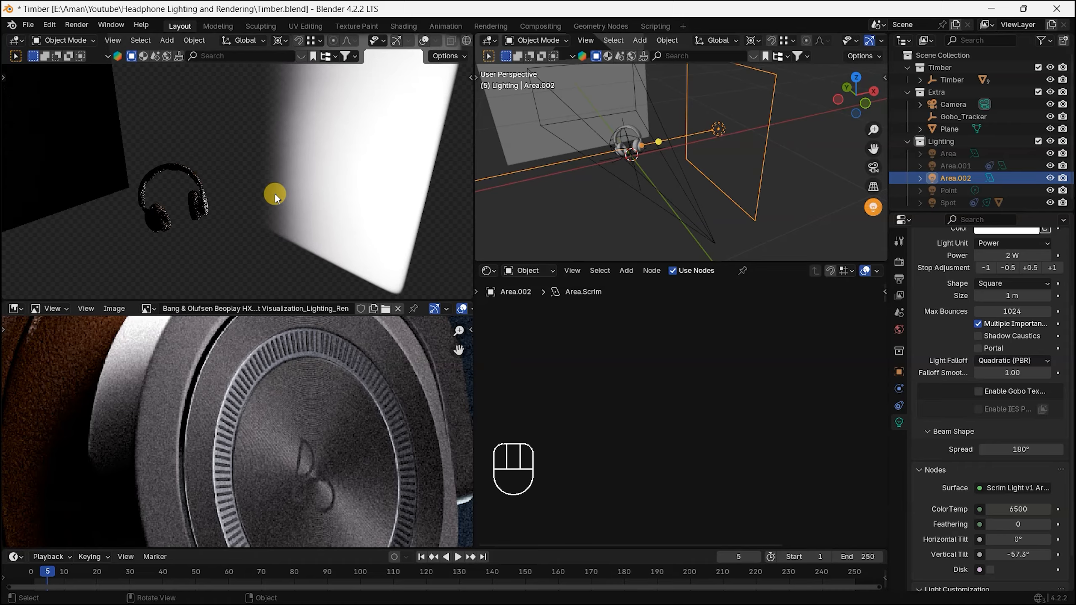
Step: Return to the camera view and examine the gradient on the outer earcup's metal disc up close
{"action": "key", "text": "KP_0"}
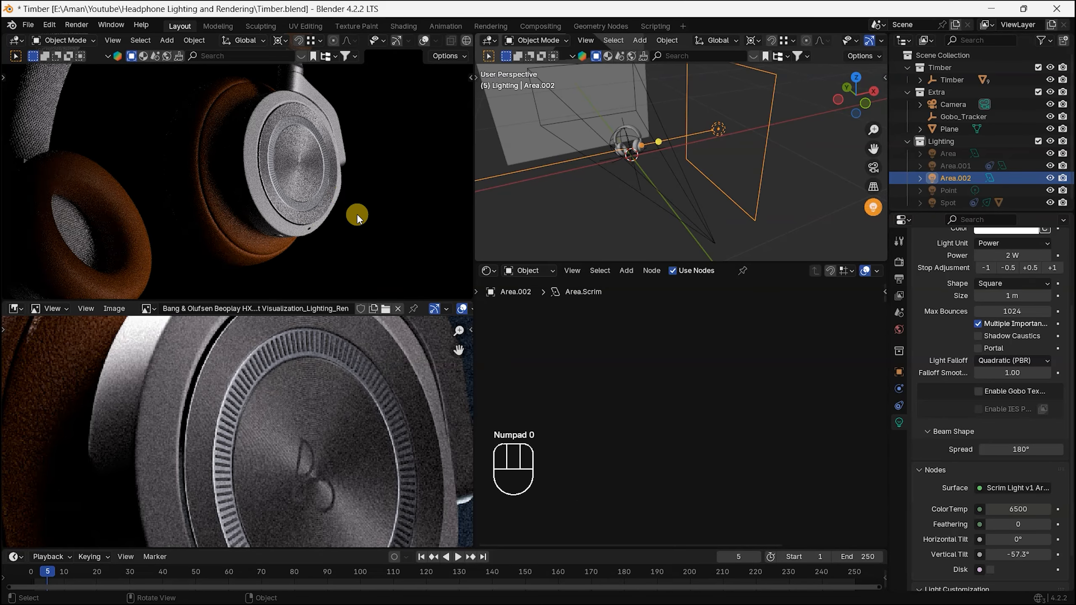
{"action": "scroll", "coordinate": [311, 169], "scroll_direction": "down", "scroll_amount": 2}
{"action": "middle_click_drag", "start_coordinate": [311, 169], "coordinate": [329, 228], "text": "shift"}
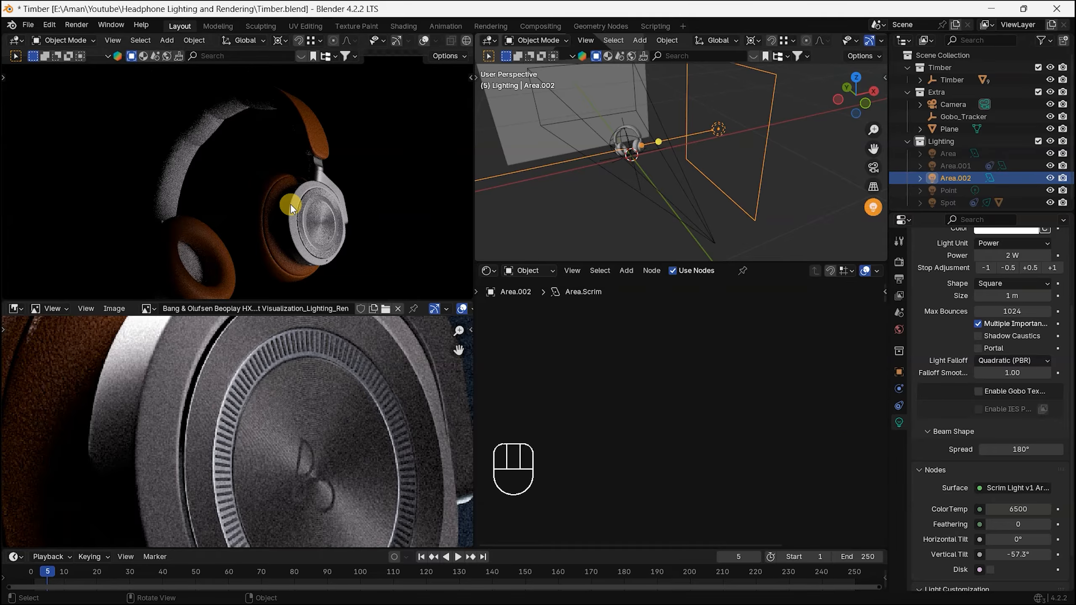
{"action": "scroll", "coordinate": [291, 204], "scroll_direction": "up", "scroll_amount": 5}
{"action": "middle_click_drag", "start_coordinate": [357, 114], "coordinate": [374, 83], "text": "shift"}
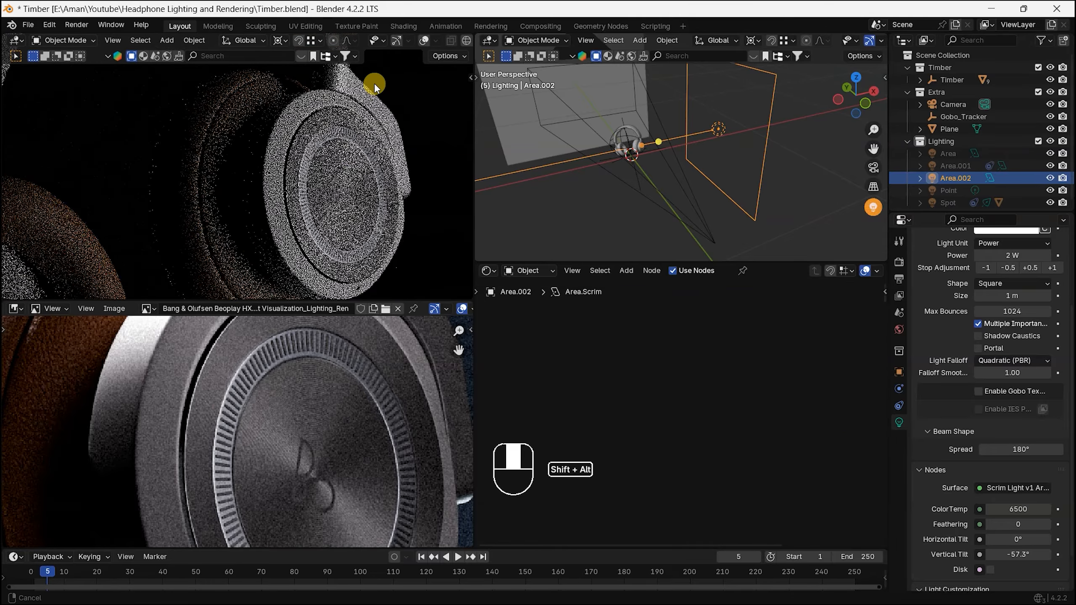
{"action": "scroll", "coordinate": [332, 152], "scroll_direction": "up", "scroll_amount": 3}
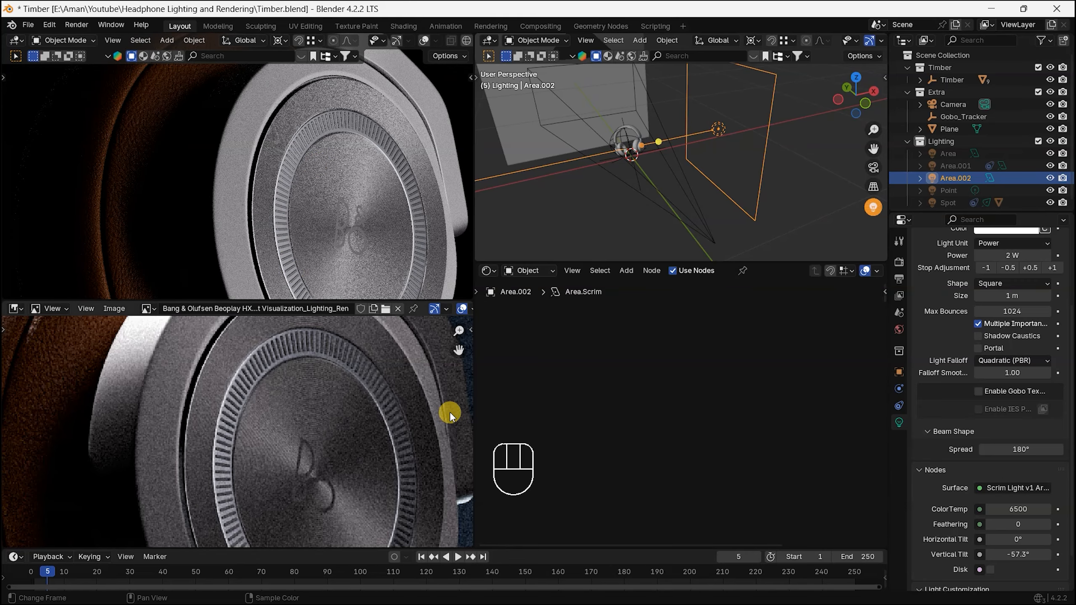
Step: Reduce the third area light's size to about 0.528 m
{"action": "scroll", "coordinate": [969, 401], "scroll_direction": "up", "scroll_amount": 3}
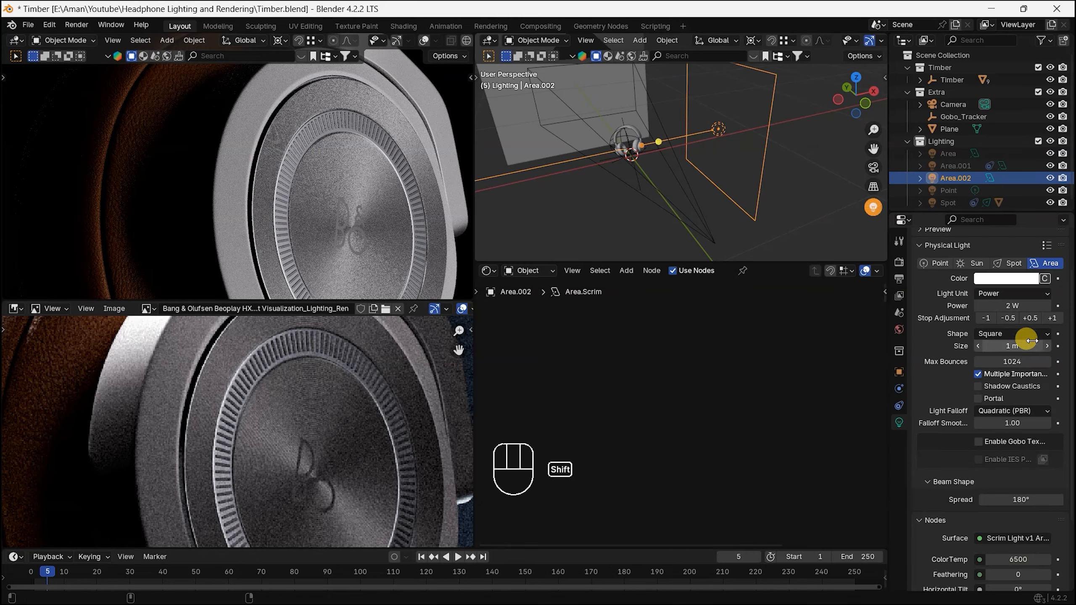
{"action": "left_click_drag", "start_coordinate": [1031, 341], "coordinate": [926, 340], "text": "shift"}
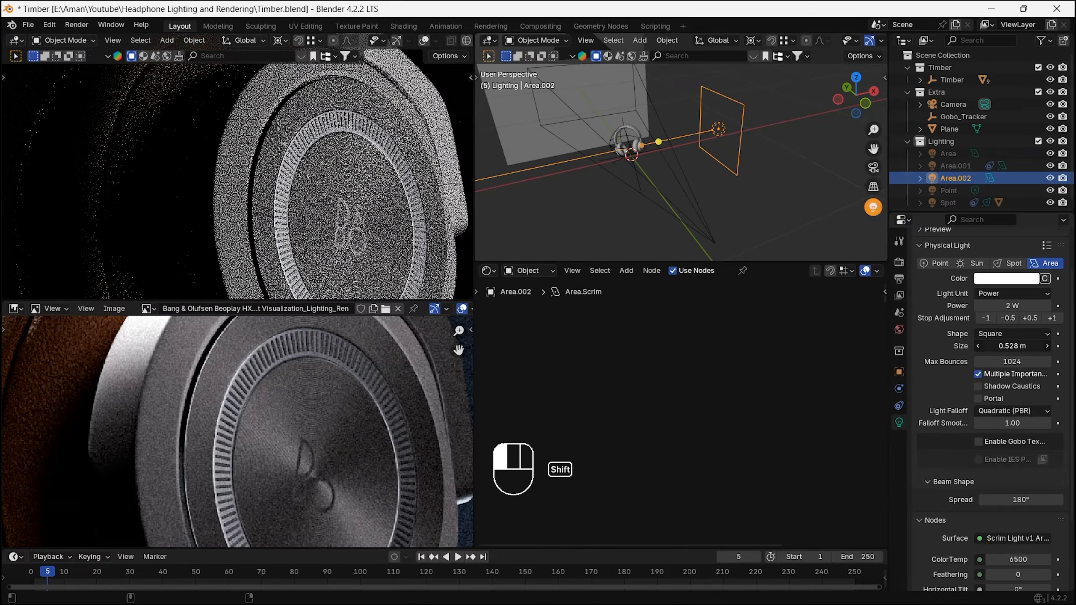
{"action": "left_click", "coordinate": [1032, 346]}
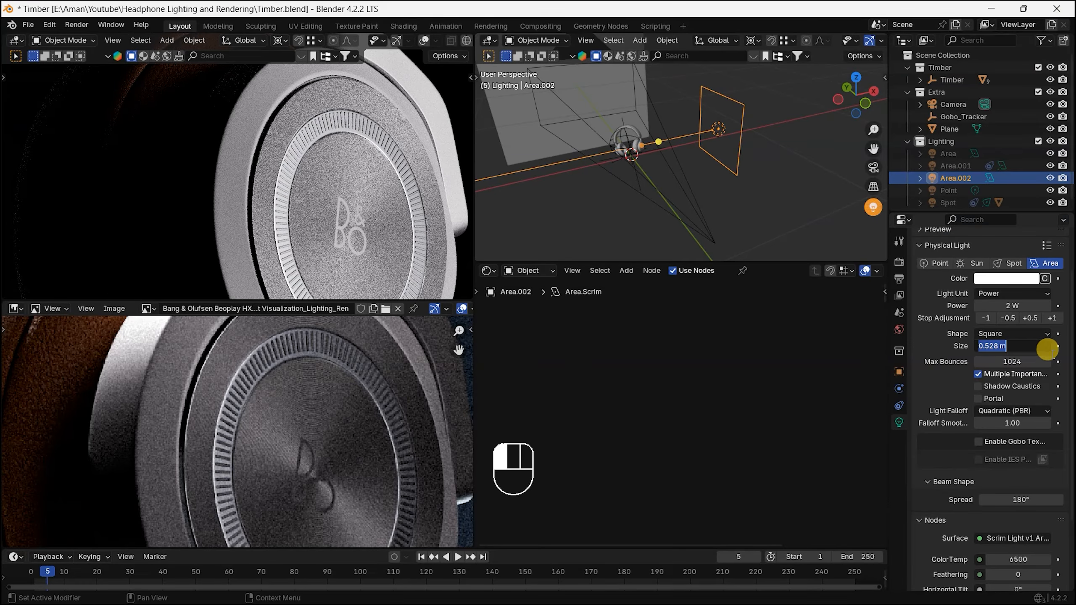
{"action": "left_click", "coordinate": [628, 238]}
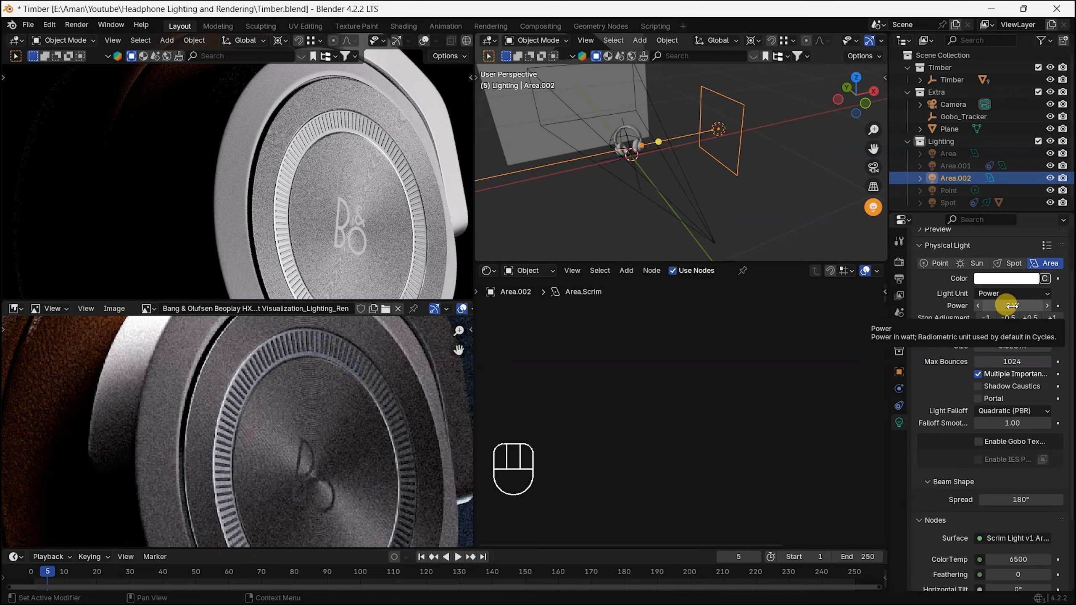
Step: In top view, move the third area light about 0.4 m closer to the headphones and set its power to 1 W
{"action": "key", "text": "KP_7"}
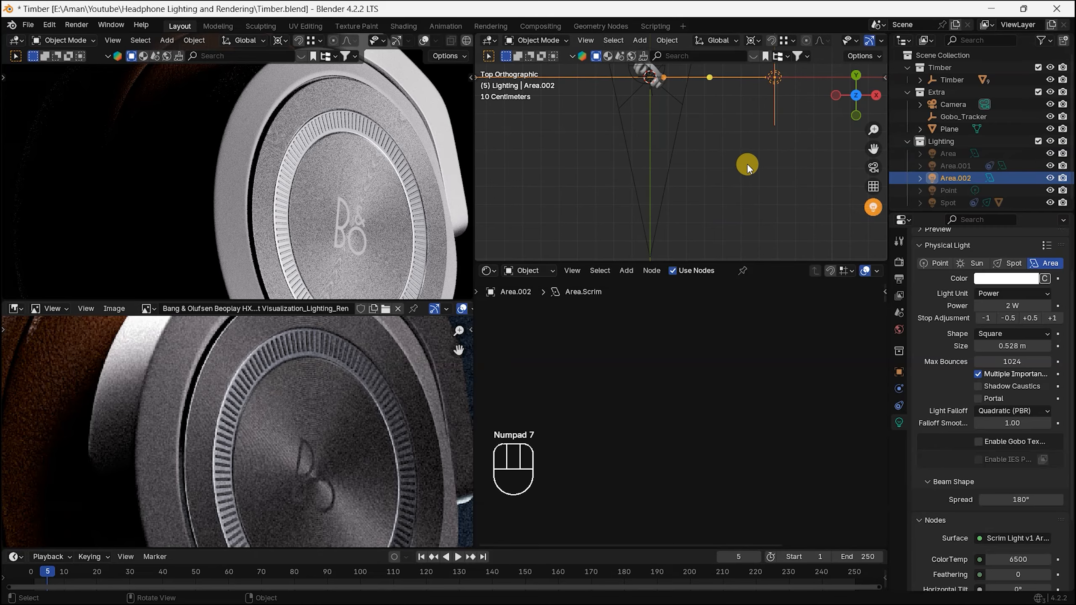
{"action": "key", "text": "g"}
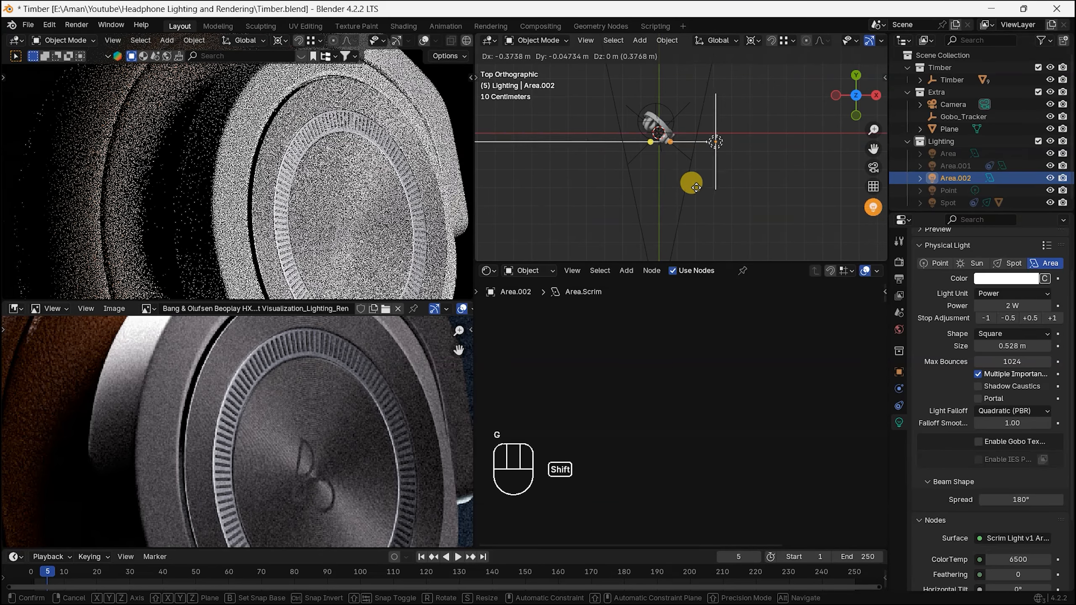
{"action": "left_click", "coordinate": [627, 202]}
{"action": "left_click", "coordinate": [1022, 306]}
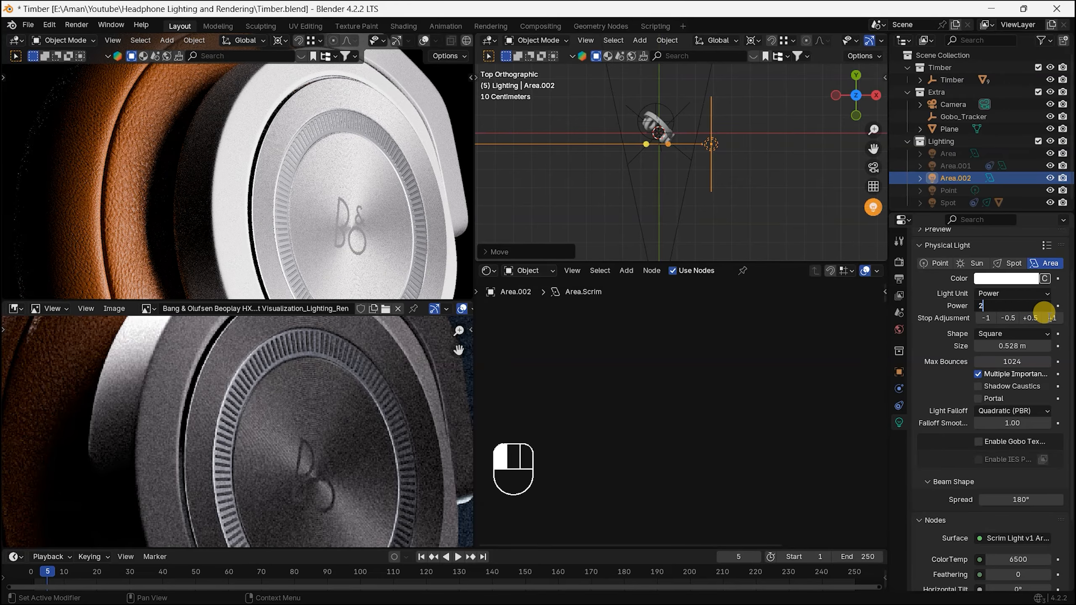
{"action": "left_click", "coordinate": [1043, 311]}
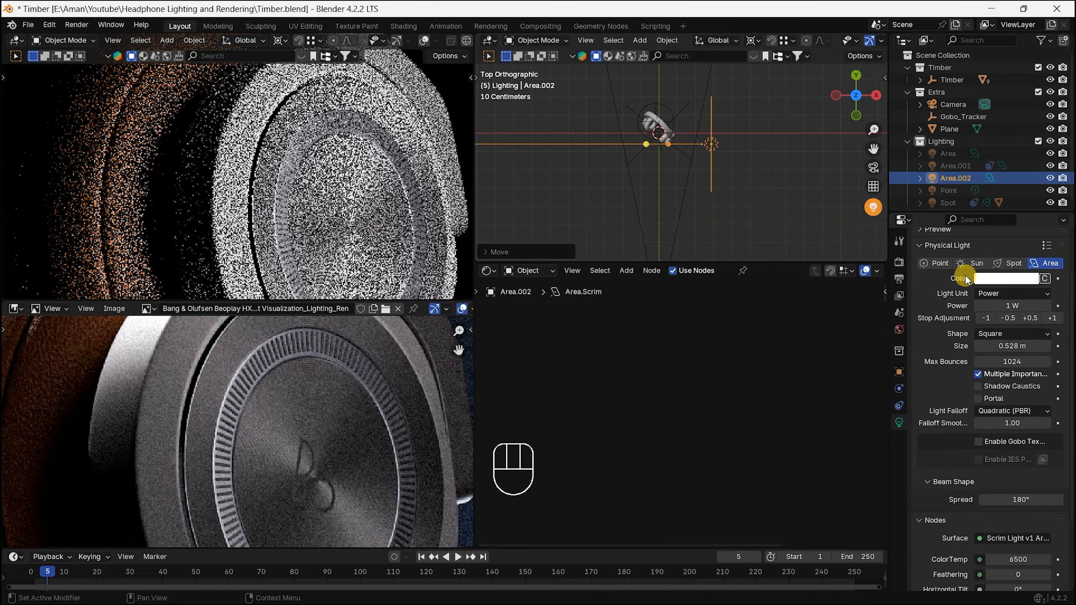
Step: Restore all the other lights for the full headphone render and set the third area light's size to 0.5 m
{"action": "left_click", "coordinate": [873, 208]}
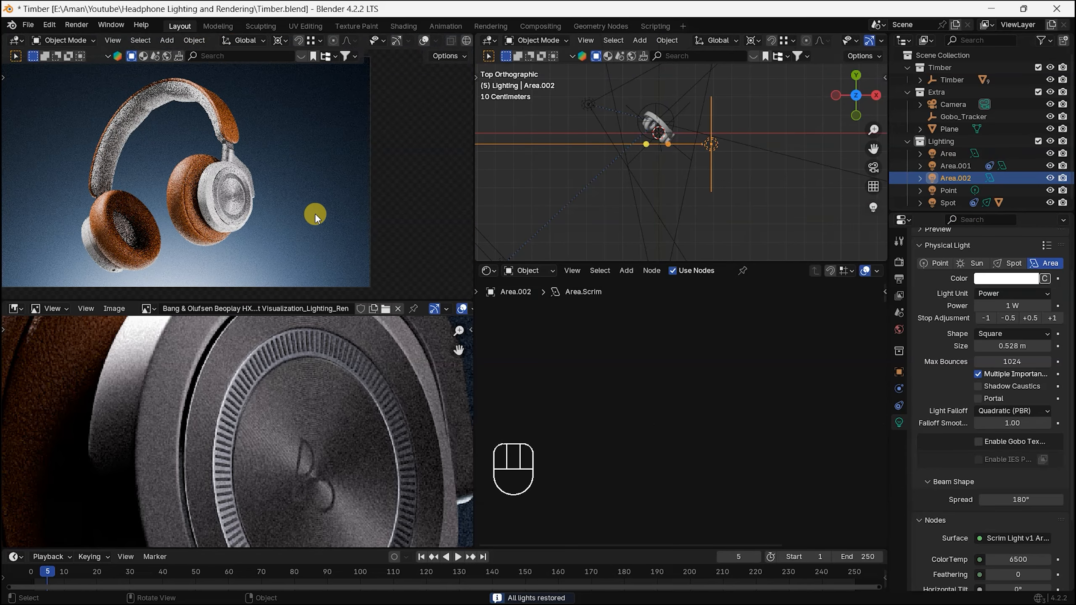
{"action": "middle_click_drag", "start_coordinate": [281, 185], "coordinate": [321, 177], "text": "alt+shift"}
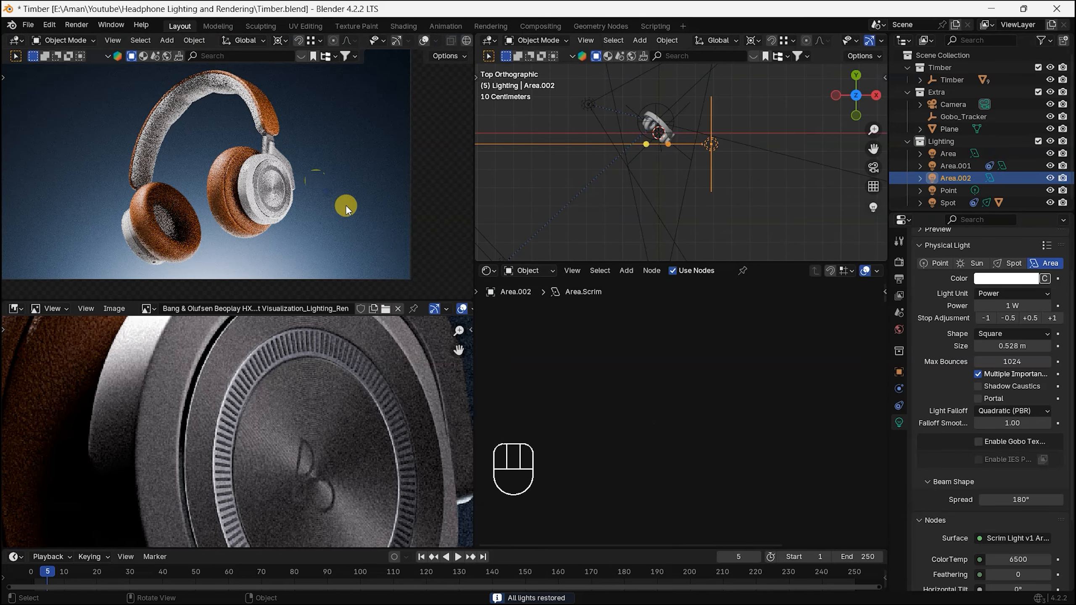
{"action": "scroll", "coordinate": [283, 179], "scroll_direction": "down", "scroll_amount": 1}
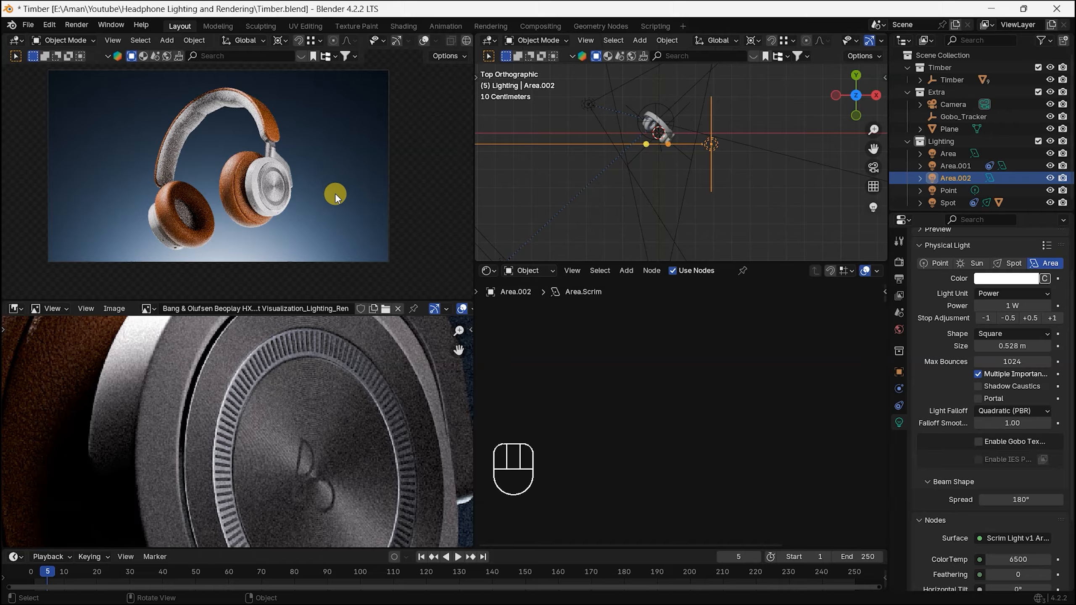
{"action": "scroll", "coordinate": [281, 194], "scroll_direction": "down", "scroll_amount": 1}
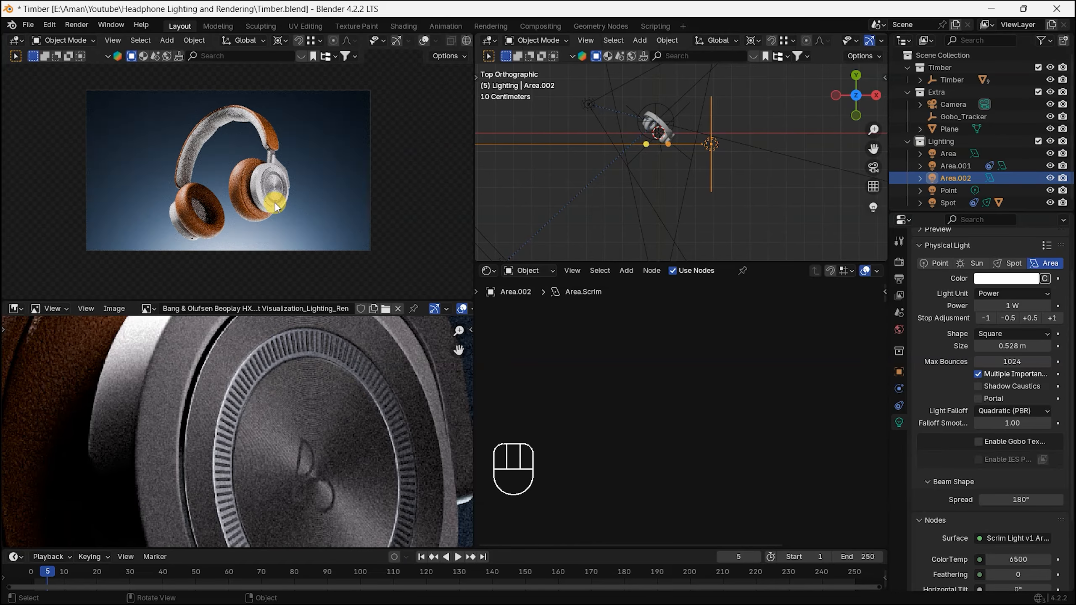
{"action": "scroll", "coordinate": [279, 203], "scroll_direction": "up", "scroll_amount": 1}
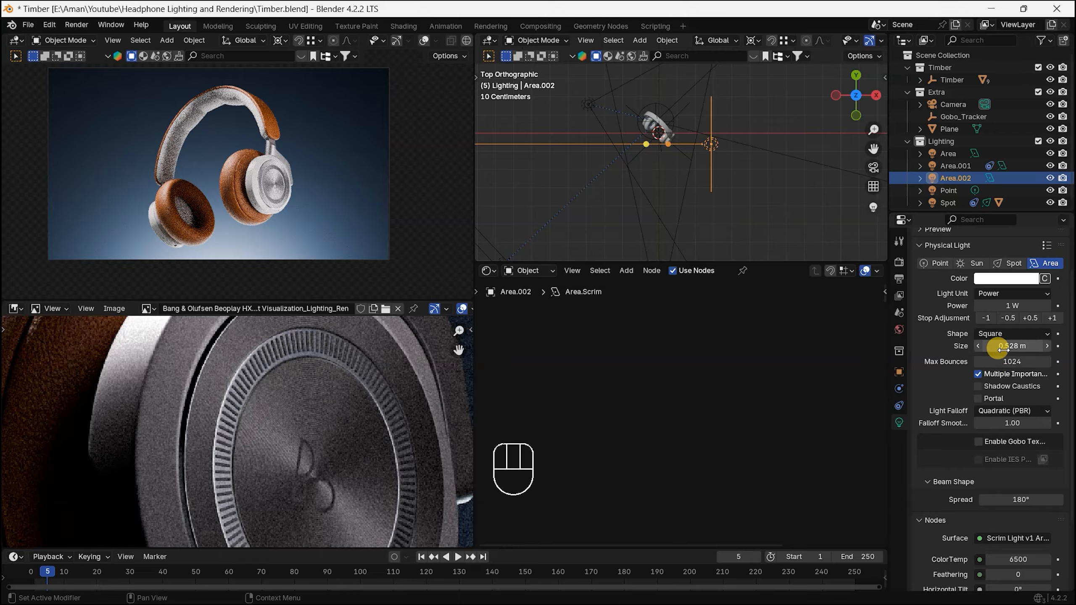
{"action": "left_click", "coordinate": [966, 347]}
{"action": "left_click", "coordinate": [967, 349]}
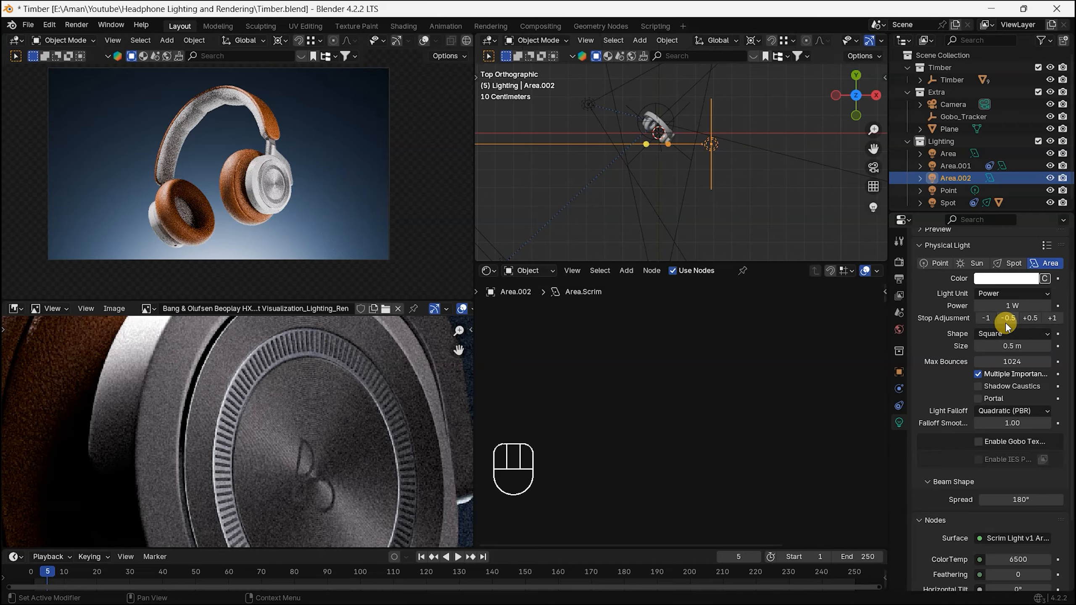
Step: Hide the third area light to check its effect on the earcup and undo the hiding
{"action": "scroll", "coordinate": [681, 155], "scroll_direction": "up", "scroll_amount": 3}
{"action": "middle_click_drag", "start_coordinate": [693, 155], "coordinate": [711, 212], "text": "alt+shift"}
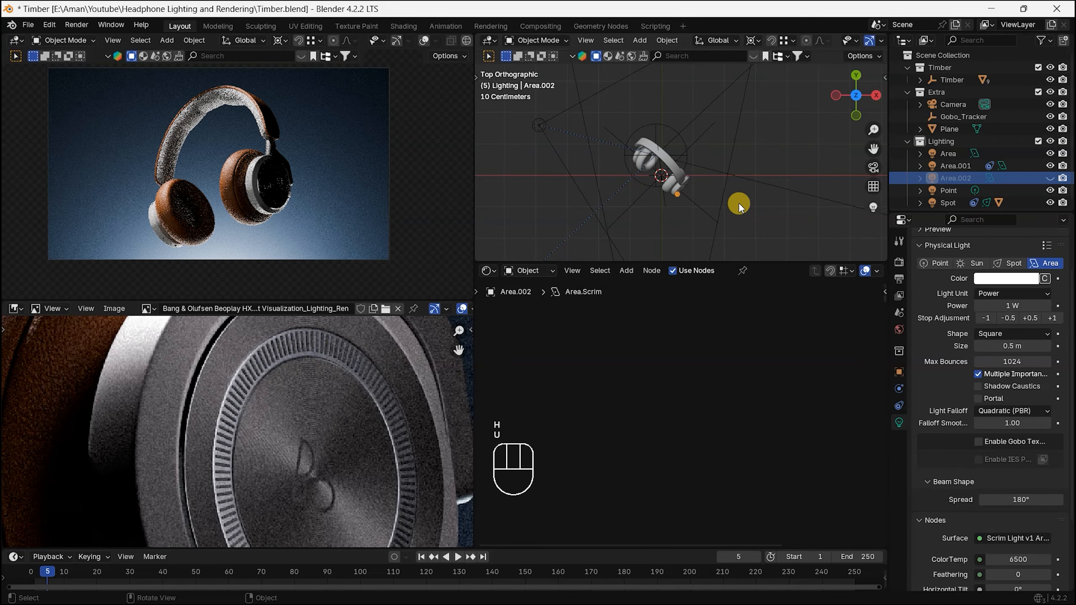
{"action": "key", "text": "h"}
{"action": "key", "text": "u"}
{"action": "key", "text": "ctrl+z"}
Step: Slide the third area light along the global Y axis to fine-tune its position beside the outer earcup
{"action": "key", "text": "g"}
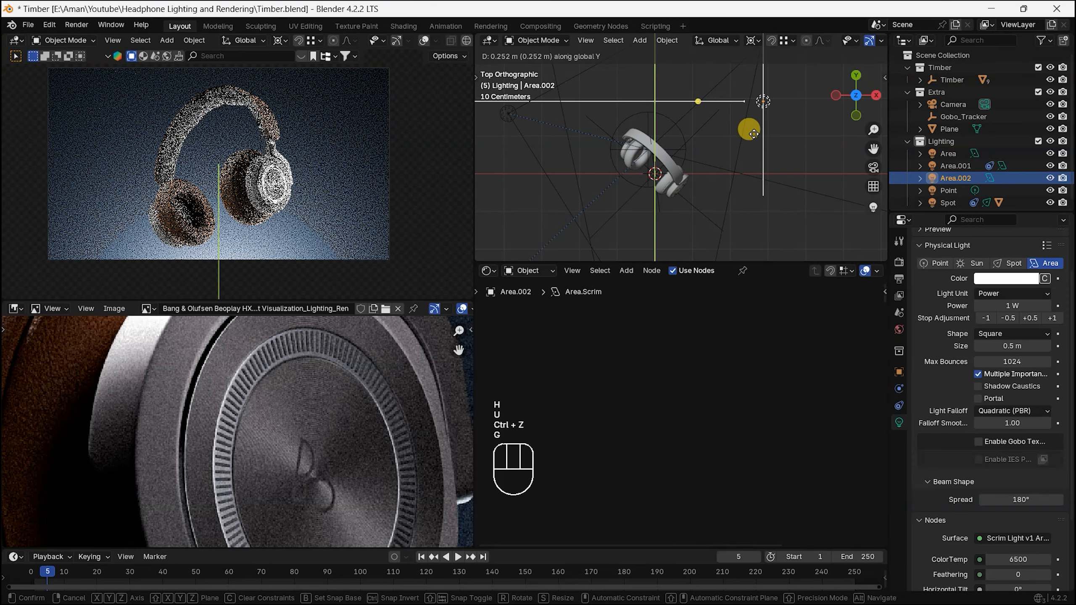
{"action": "key", "text": "shift"}
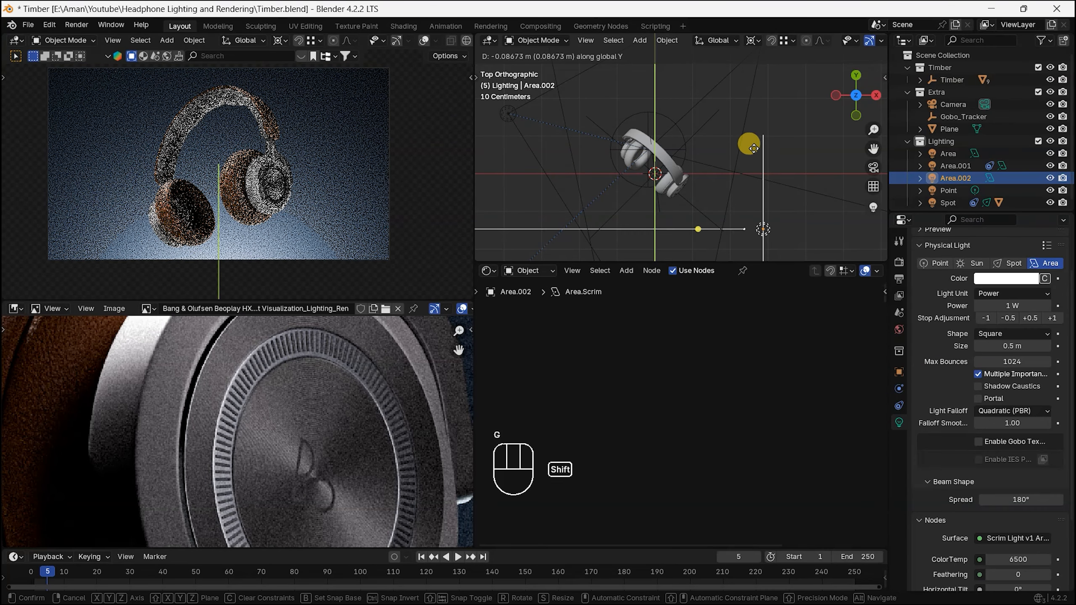
{"action": "left_click", "coordinate": [727, 122]}
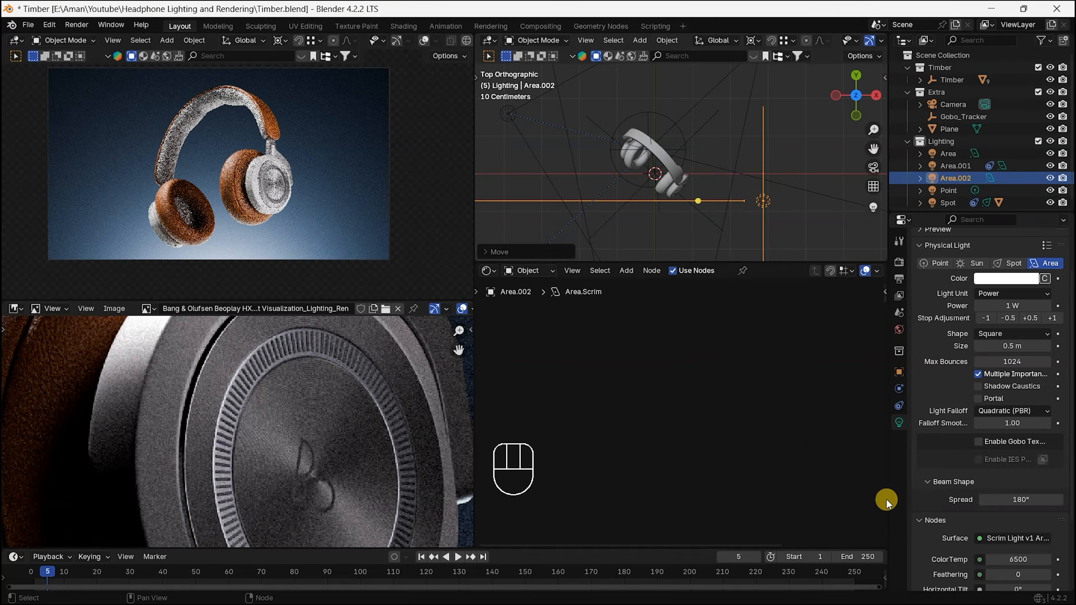
Step: Lower the third area light's power by two half stops to 500 mW and check the earcup's metal disc in the render
{"action": "left_click", "coordinate": [1005, 321]}
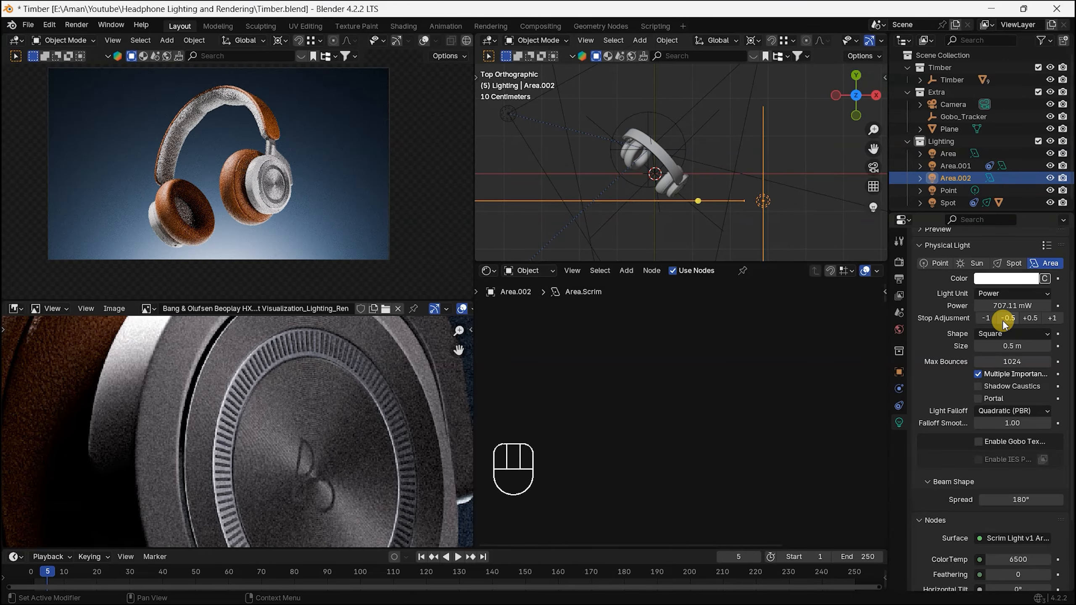
{"action": "left_click", "coordinate": [1005, 320]}
{"action": "scroll", "coordinate": [305, 200], "scroll_direction": "up", "scroll_amount": 3}
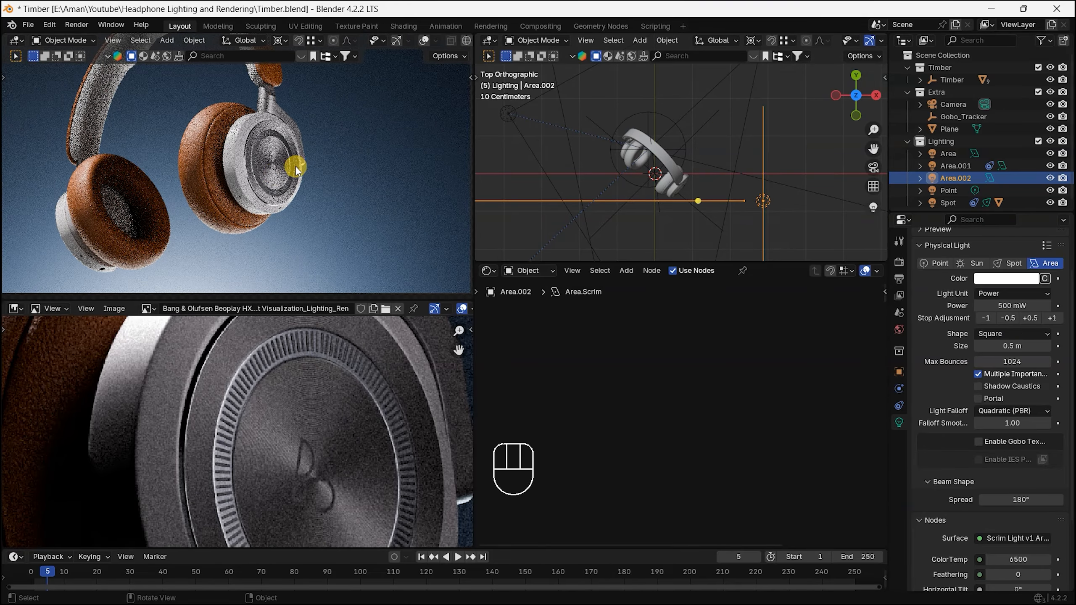
{"action": "scroll", "coordinate": [800, 175], "scroll_direction": "up", "scroll_amount": 3}
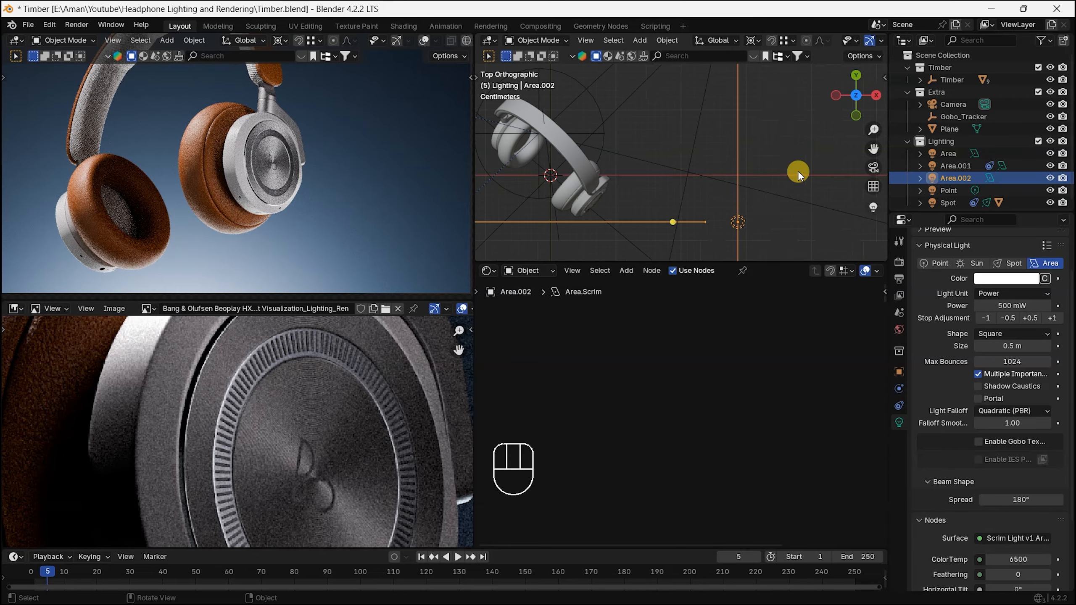
{"action": "scroll", "coordinate": [410, 144], "scroll_direction": "down", "scroll_amount": 3}
{"action": "middle_click_drag", "start_coordinate": [406, 159], "coordinate": [379, 209], "text": "shift"}
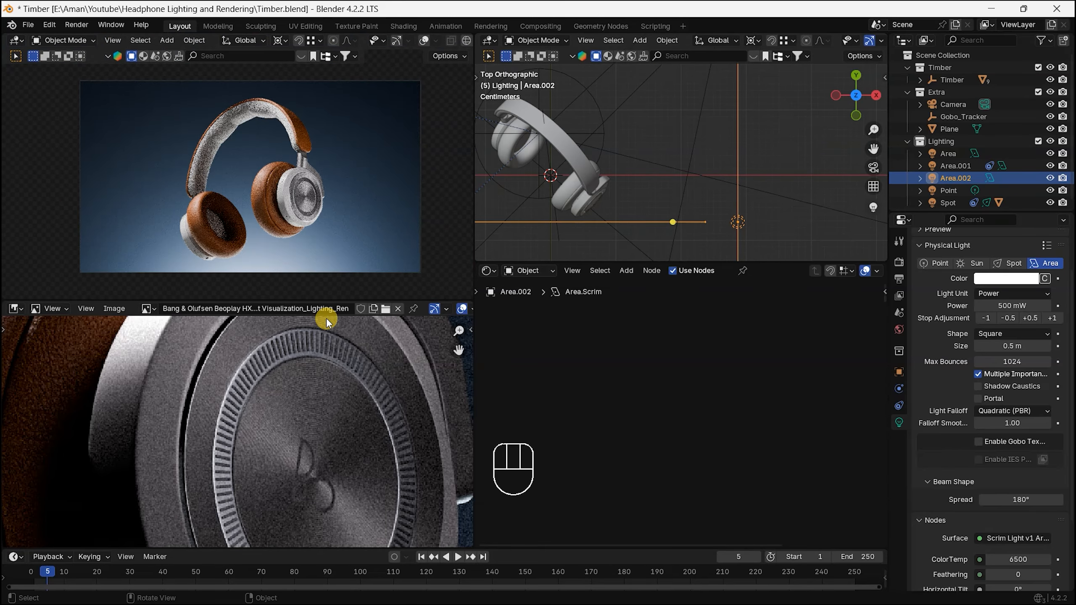
{"action": "scroll", "coordinate": [387, 250], "scroll_direction": "up", "scroll_amount": 2}
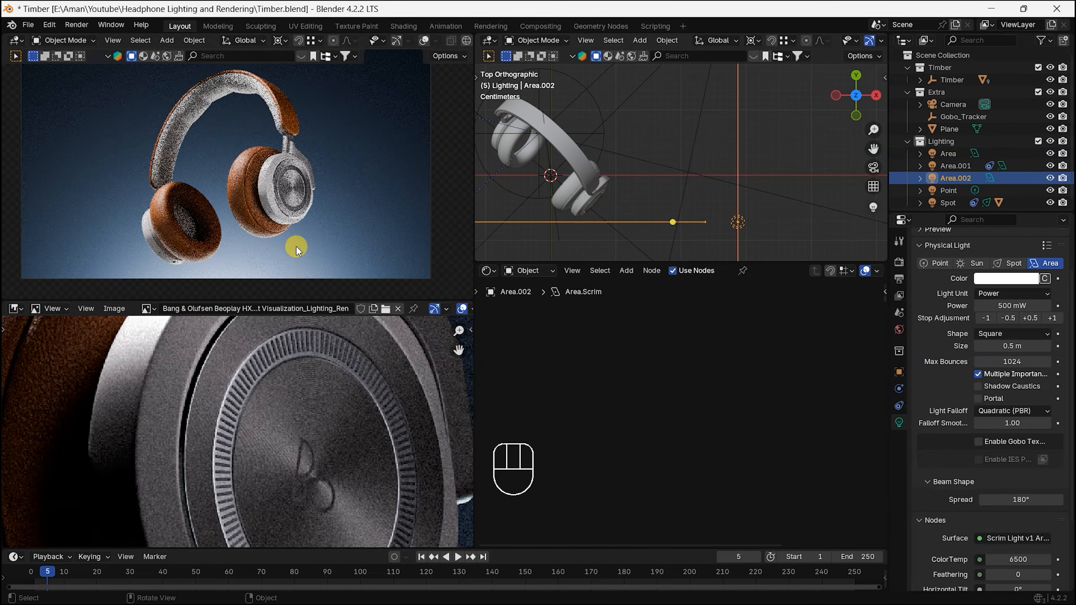
Step: Enlarge the rendered camera view and show the whole headphones in the reference image
{"action": "left_click_drag", "start_coordinate": [474, 260], "coordinate": [651, 329]}
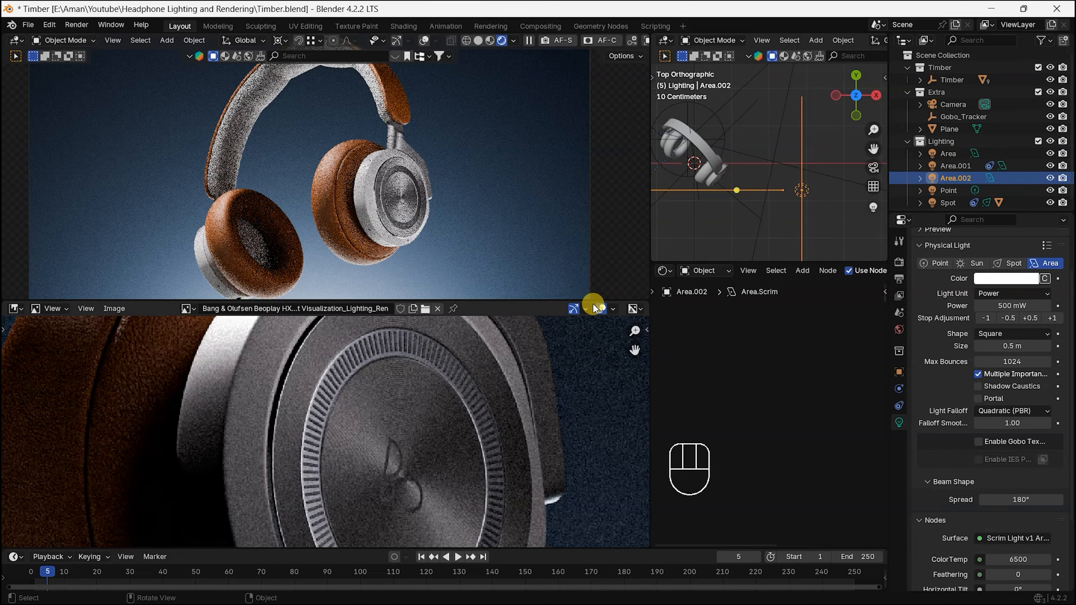
{"action": "left_click_drag", "start_coordinate": [585, 302], "coordinate": [610, 391]}
{"action": "scroll", "coordinate": [501, 490], "scroll_direction": "down", "scroll_amount": 6}
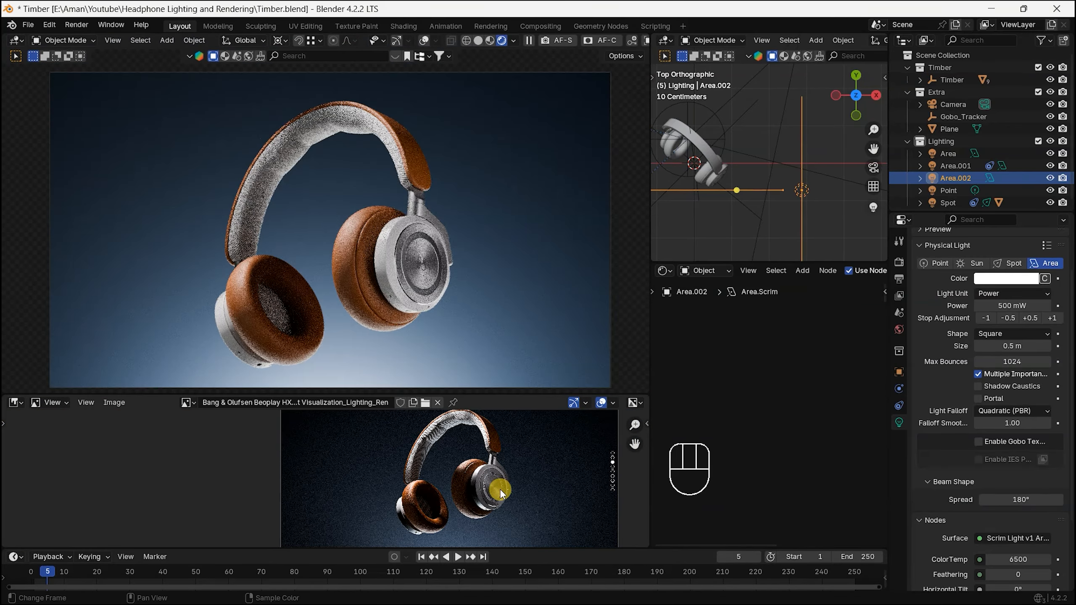
Step: Compare the reference image's headband, earcups and metal disc with the lighting in the rendered camera view
{"action": "scroll", "coordinate": [504, 494], "scroll_direction": "up", "scroll_amount": 7}
{"action": "middle_click_drag", "start_coordinate": [445, 524], "coordinate": [406, 439], "text": "alt"}
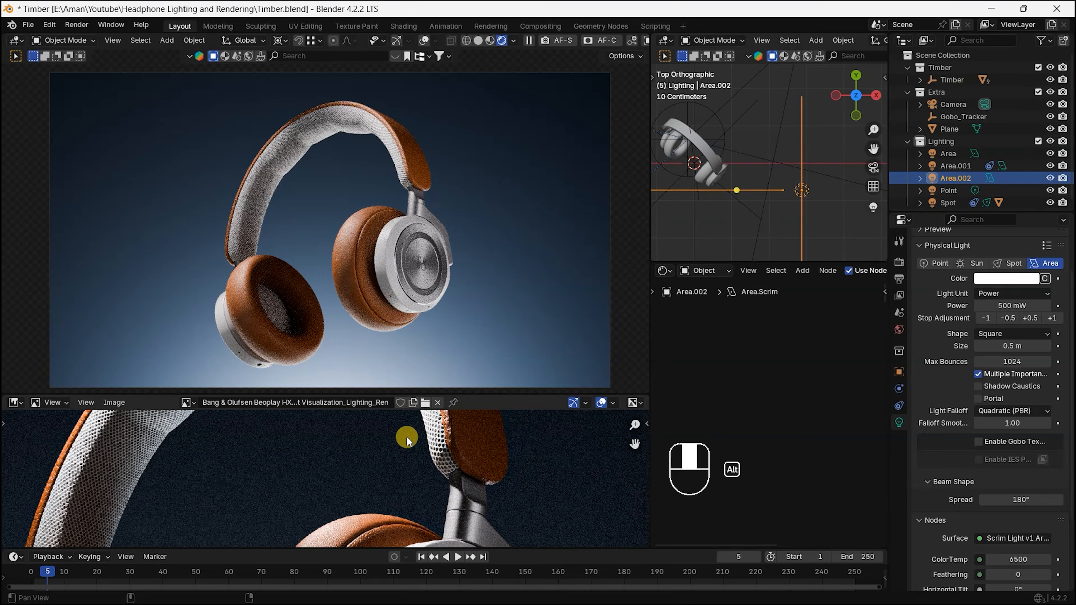
{"action": "scroll", "coordinate": [433, 457], "scroll_direction": "down", "scroll_amount": 2, "text": "alt"}
{"action": "scroll", "coordinate": [434, 458], "scroll_direction": "down", "scroll_amount": 2}
{"action": "scroll", "coordinate": [445, 475], "scroll_direction": "down", "scroll_amount": 5}
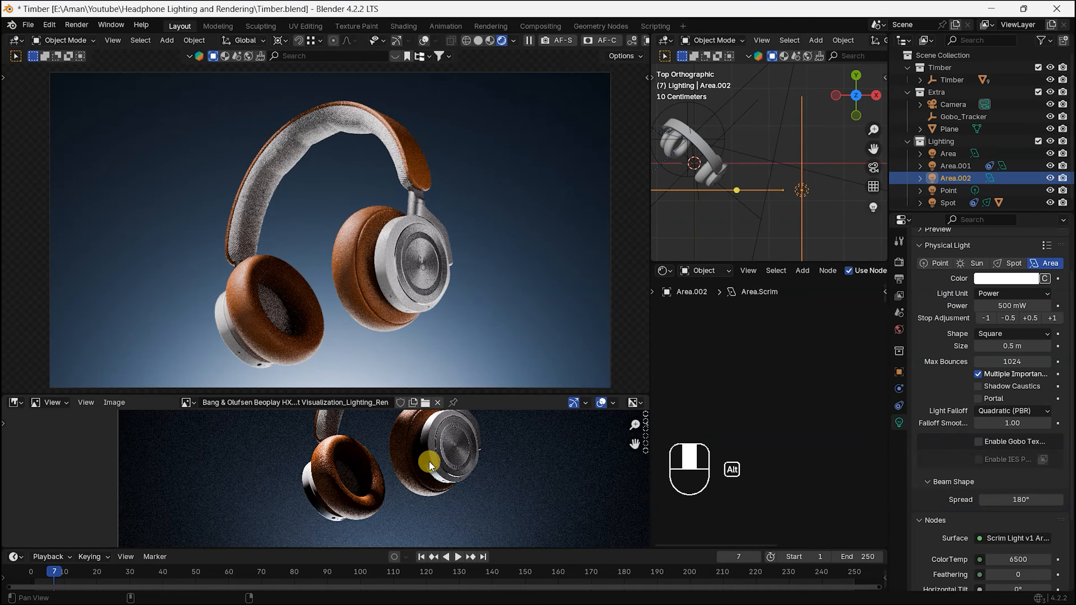
{"action": "scroll", "coordinate": [429, 462], "scroll_direction": "up", "scroll_amount": 6}
{"action": "middle_click_drag", "start_coordinate": [437, 493], "coordinate": [530, 500], "text": "alt"}
{"action": "scroll", "coordinate": [475, 529], "scroll_direction": "down", "scroll_amount": 5}
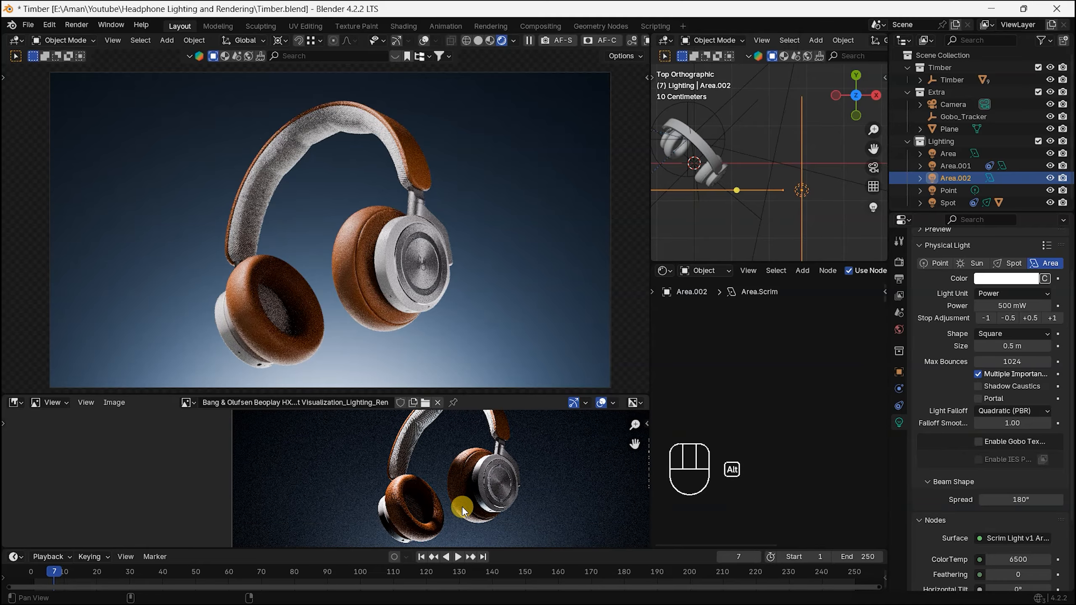
{"action": "middle_click_drag", "start_coordinate": [462, 483], "coordinate": [463, 461], "text": "alt"}
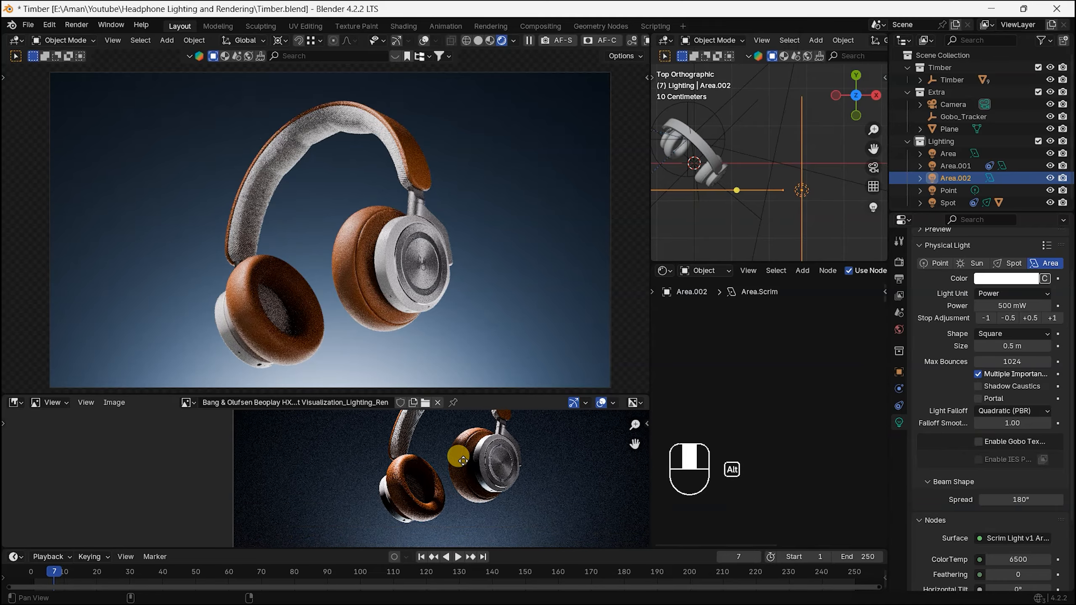
{"action": "scroll", "coordinate": [448, 496], "scroll_direction": "down", "scroll_amount": 3}
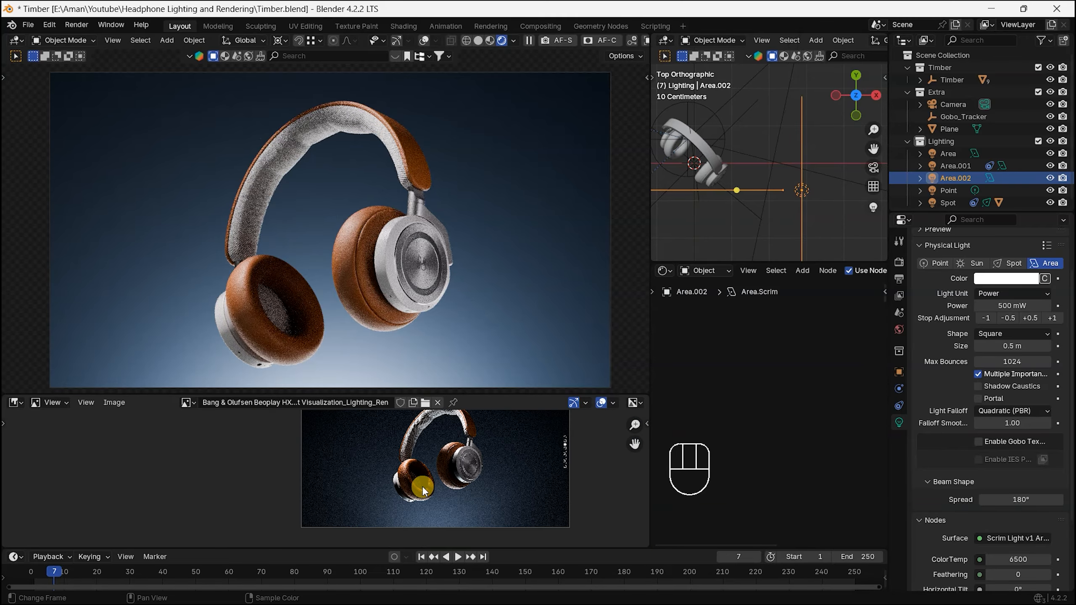
{"action": "scroll", "coordinate": [454, 504], "scroll_direction": "up", "scroll_amount": 3}
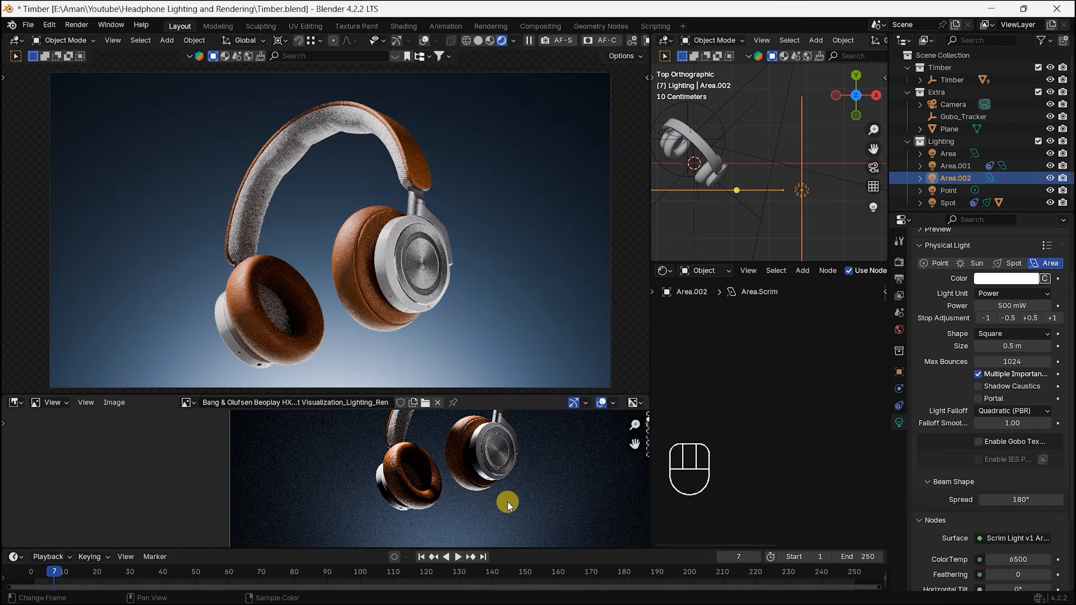
{"action": "scroll", "coordinate": [506, 466], "scroll_direction": "down", "scroll_amount": 2}
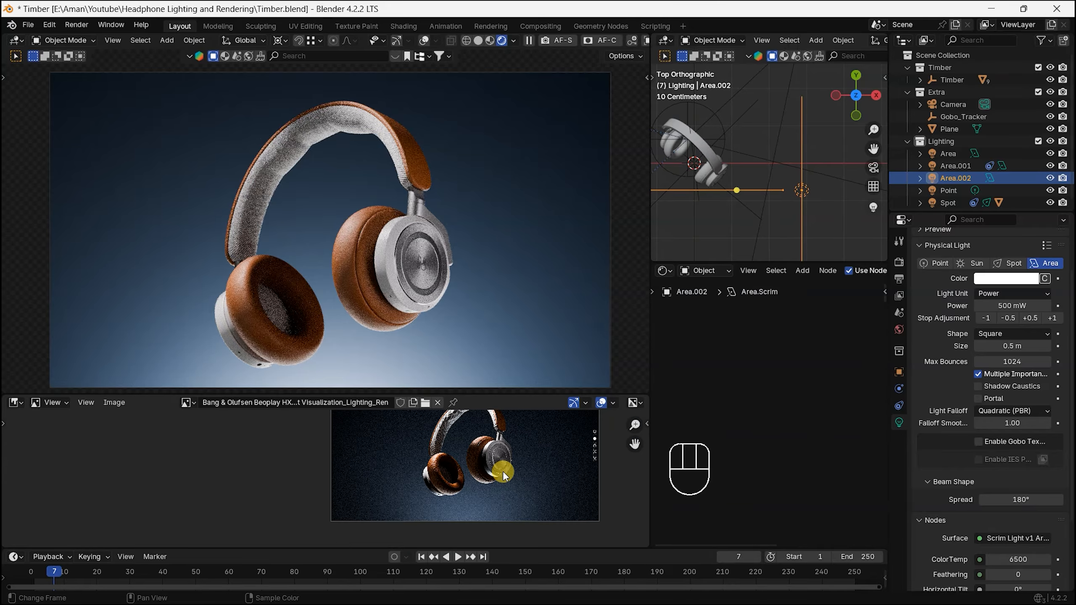
{"action": "scroll", "coordinate": [503, 471], "scroll_direction": "up", "scroll_amount": 2}
{"action": "scroll", "coordinate": [505, 476], "scroll_direction": "up", "scroll_amount": 2}
{"action": "scroll", "coordinate": [504, 476], "scroll_direction": "up", "scroll_amount": 3}
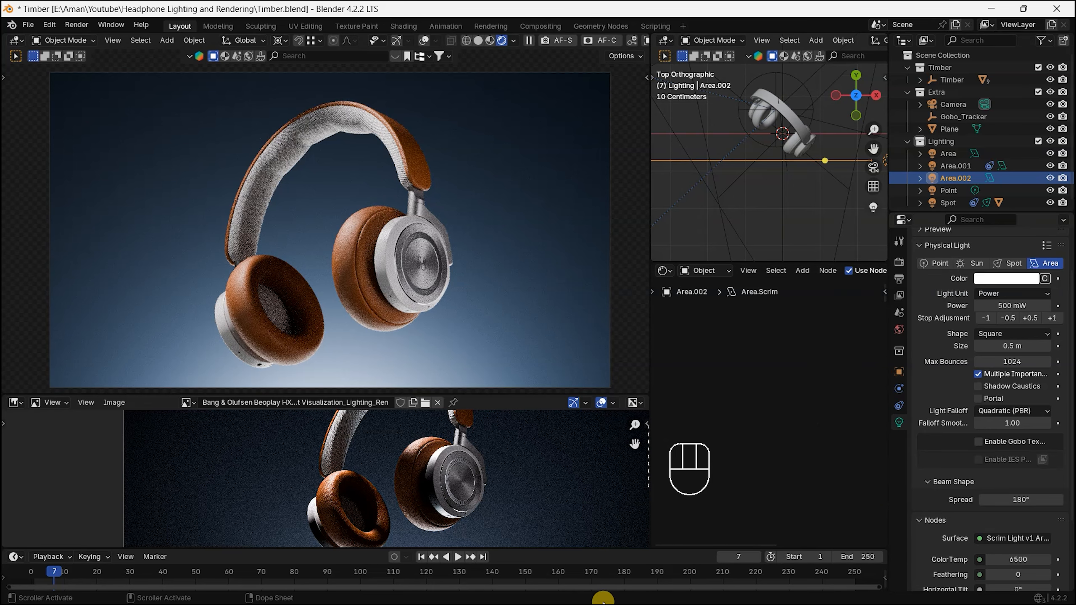
Step: Bring up the Windows Start menu and taskbar to switch to another program
{"action": "key", "text": "super"}
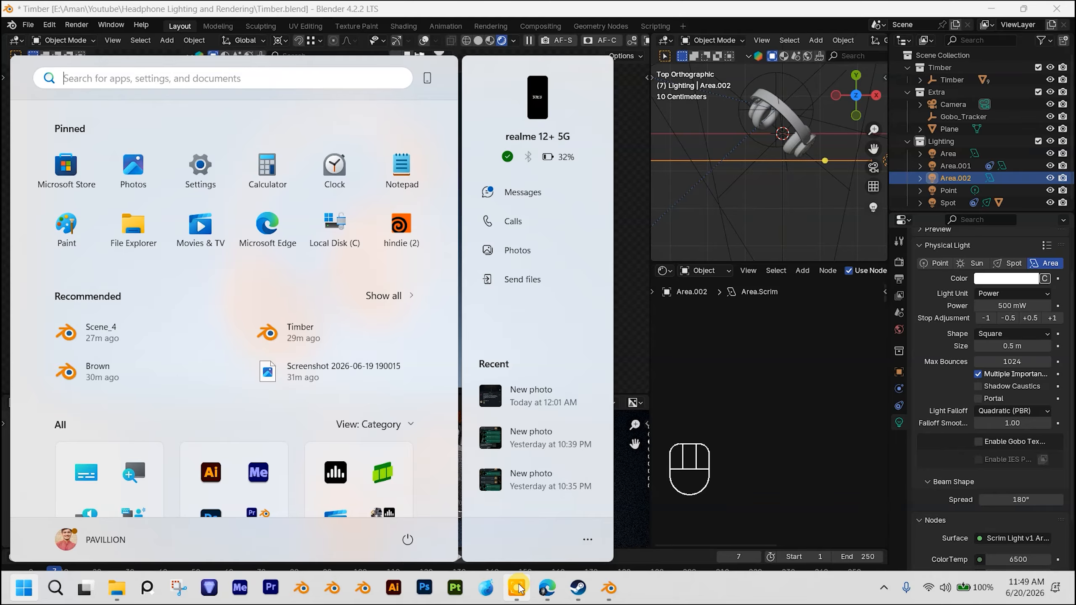